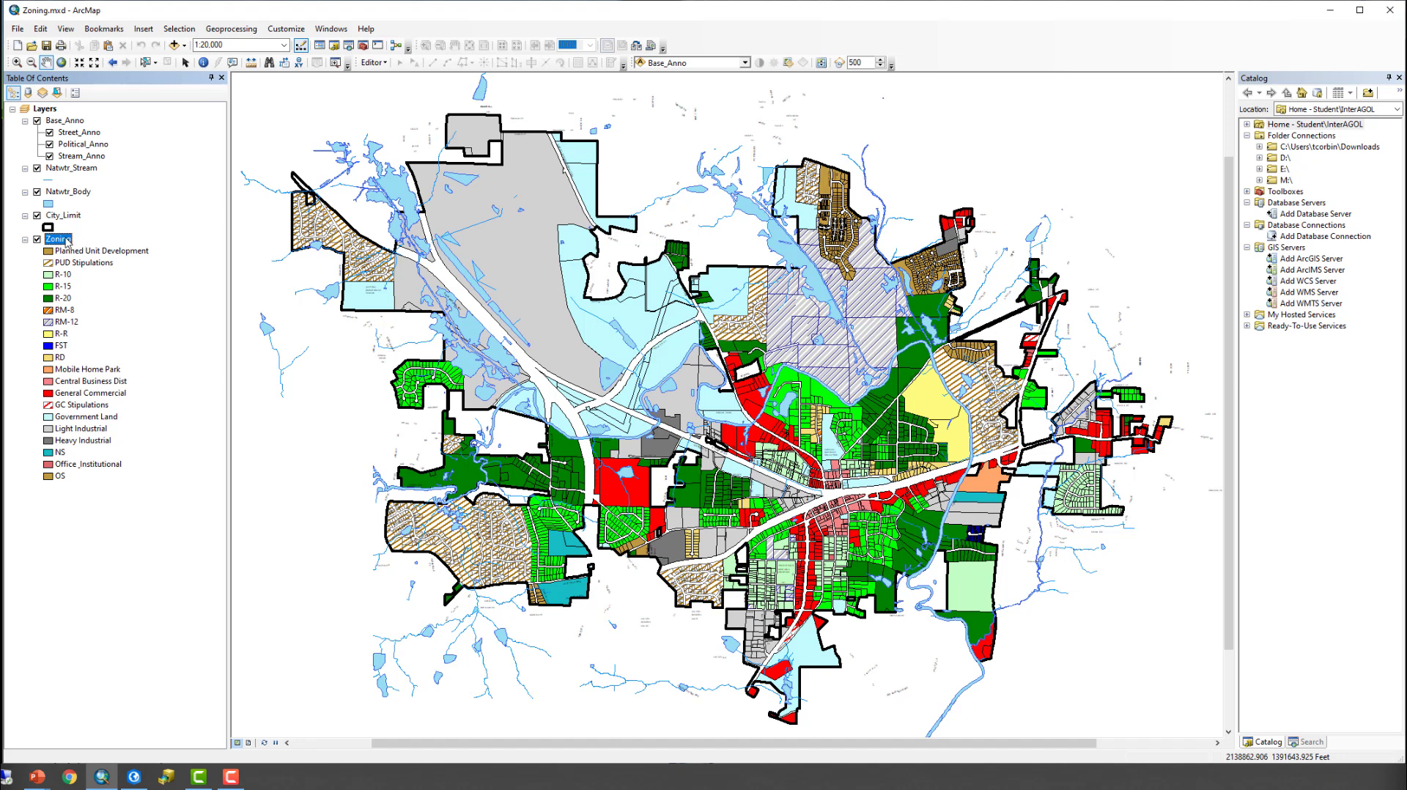
- Open the Zoning layer's properties and look through every settings category, from General to HTML Popup
{"action": "right_click", "coordinate": [66, 242]}
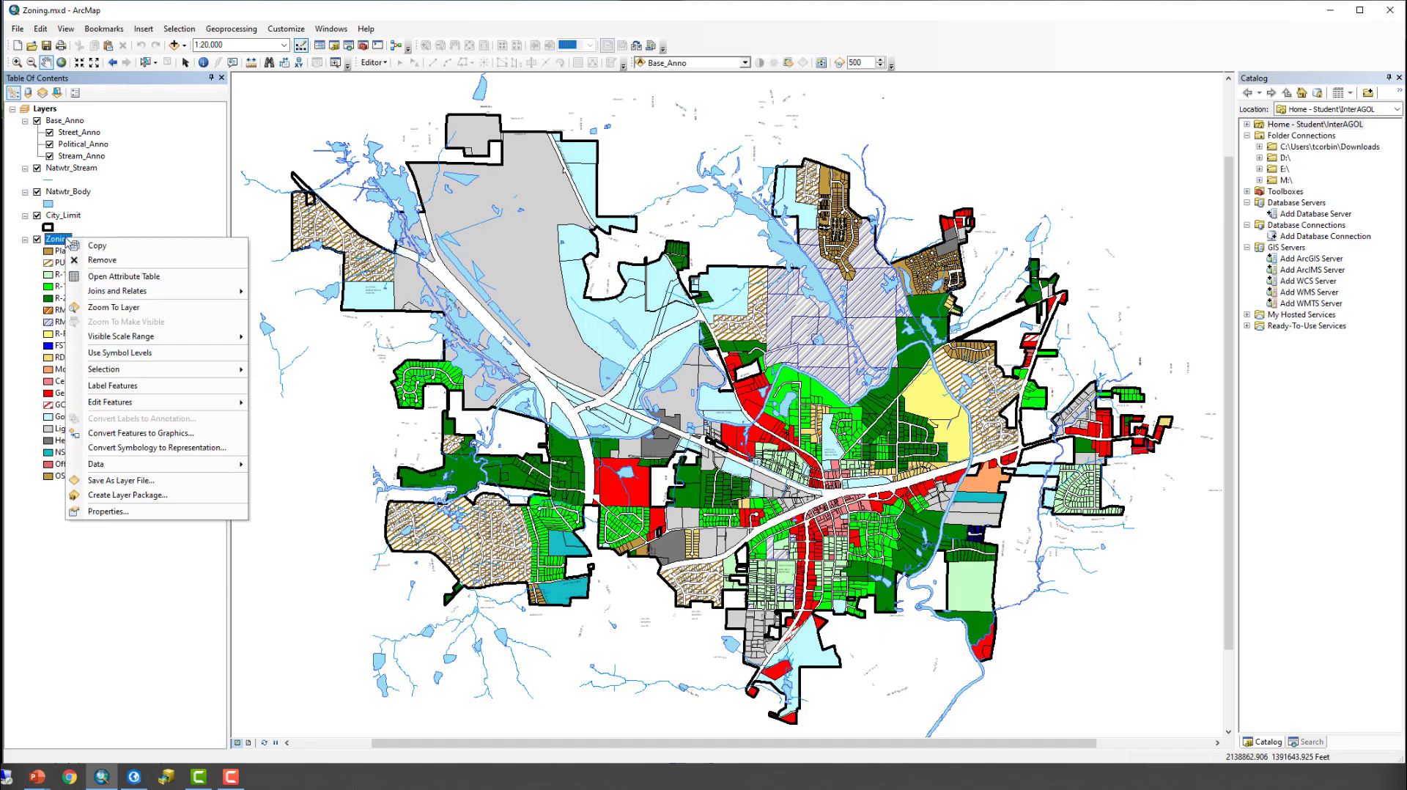
{"action": "left_click", "coordinate": [177, 515]}
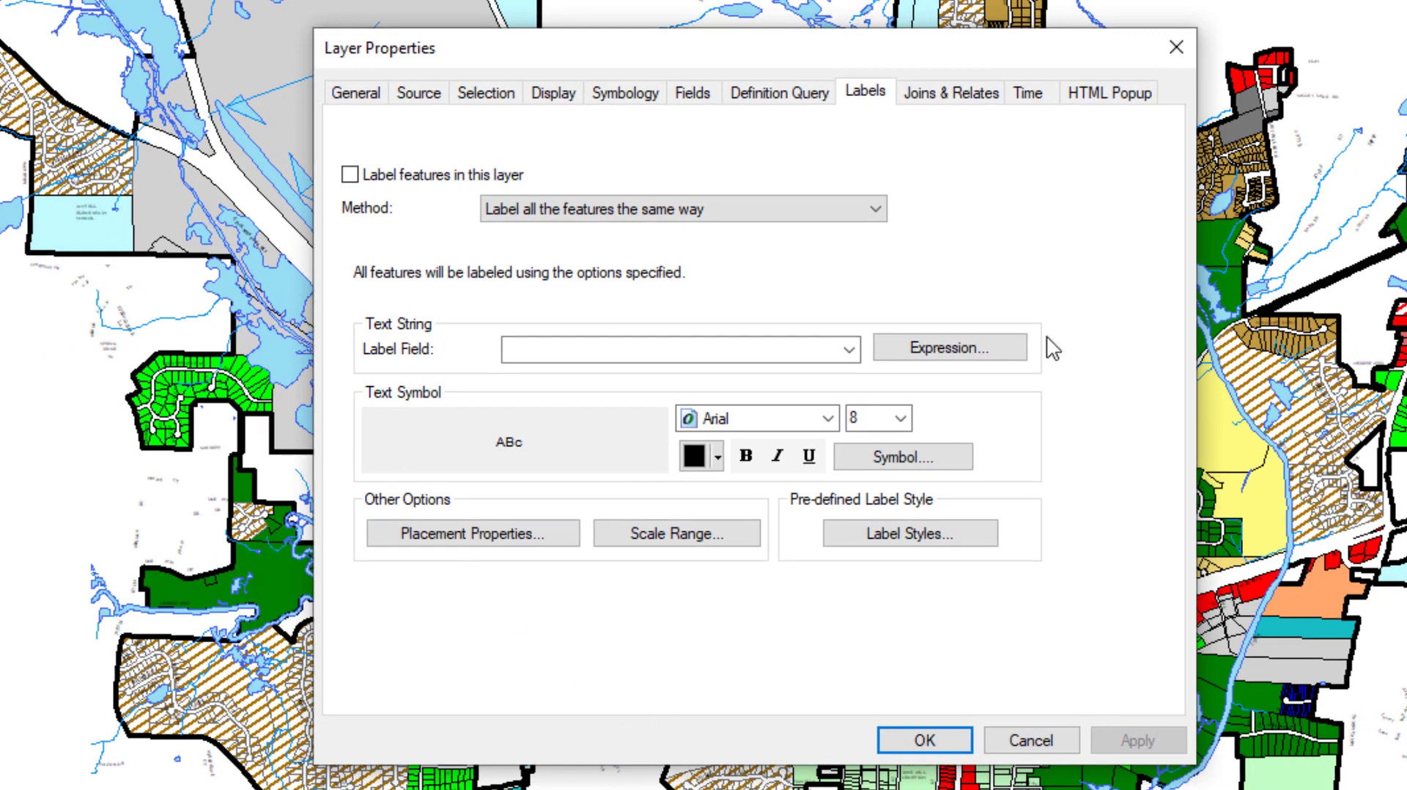
{"action": "left_click", "coordinate": [369, 102]}
{"action": "left_click", "coordinate": [427, 103]}
{"action": "left_click", "coordinate": [488, 101]}
{"action": "left_click", "coordinate": [557, 101]}
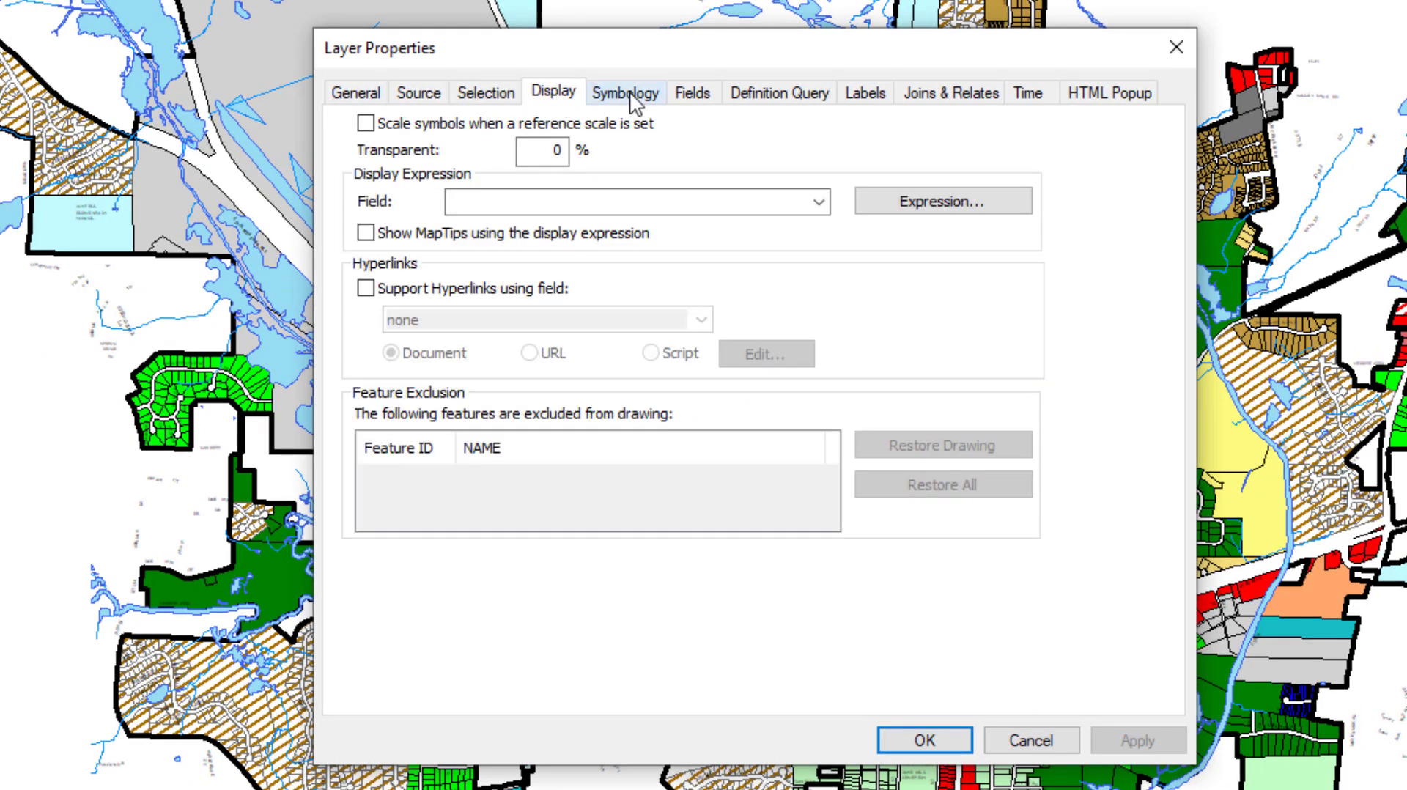
{"action": "left_click", "coordinate": [627, 101]}
{"action": "left_click", "coordinate": [713, 107]}
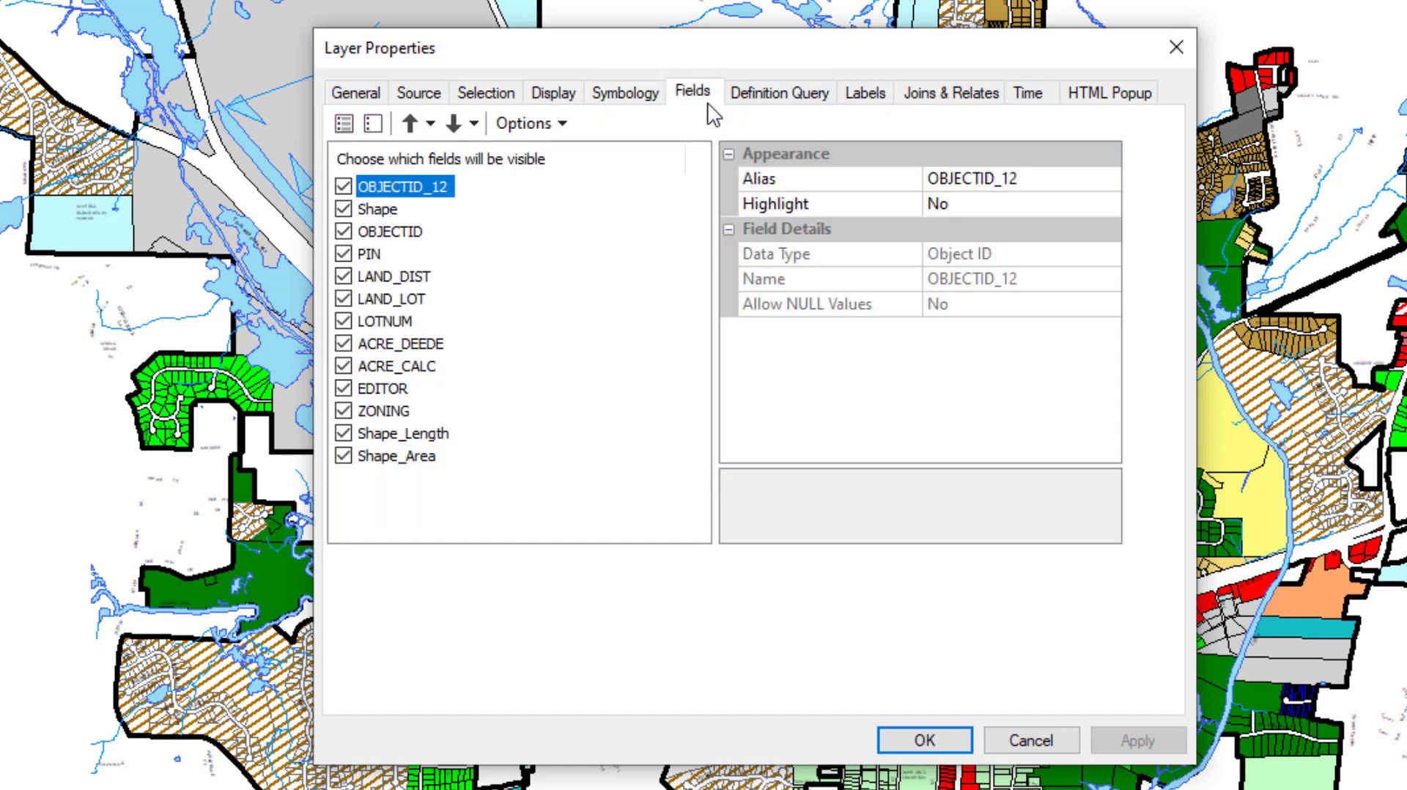
{"action": "left_click", "coordinate": [779, 103]}
{"action": "left_click", "coordinate": [872, 99]}
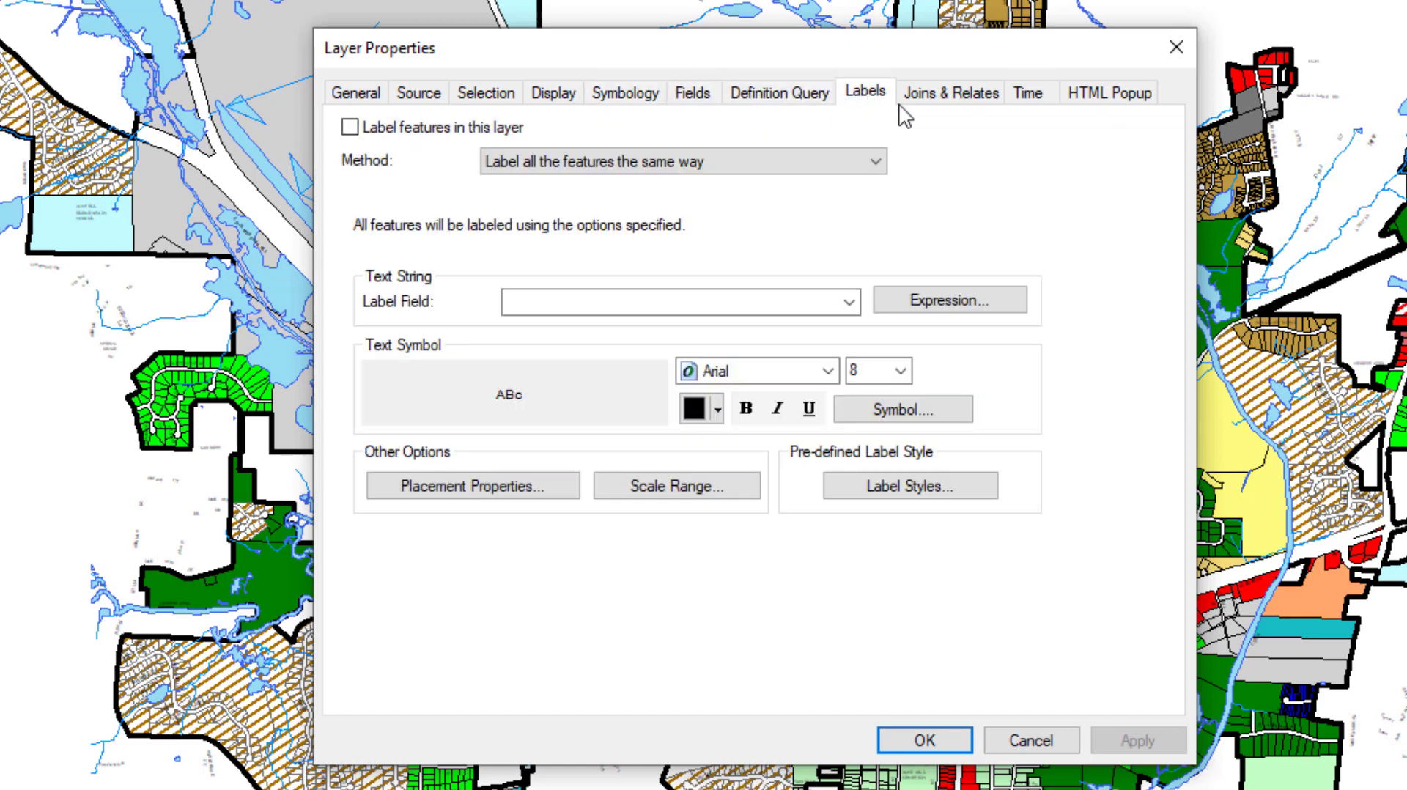
{"action": "left_click", "coordinate": [951, 99]}
{"action": "left_click", "coordinate": [1032, 97]}
{"action": "left_click", "coordinate": [1109, 96]}
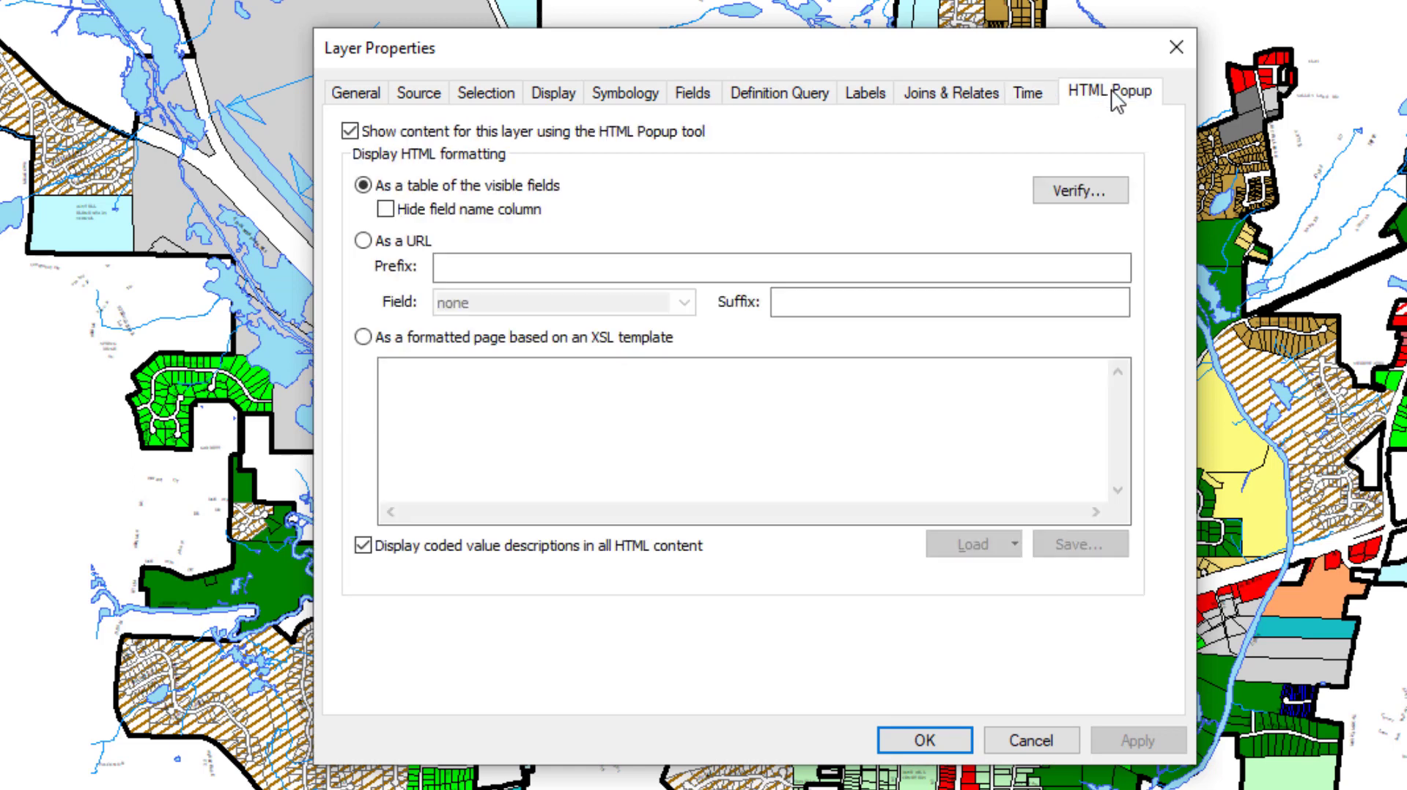
- Enter the layer description "This is the official Zoning Classification for the City of Trippville." in the general properties
{"action": "left_click", "coordinate": [378, 96]}
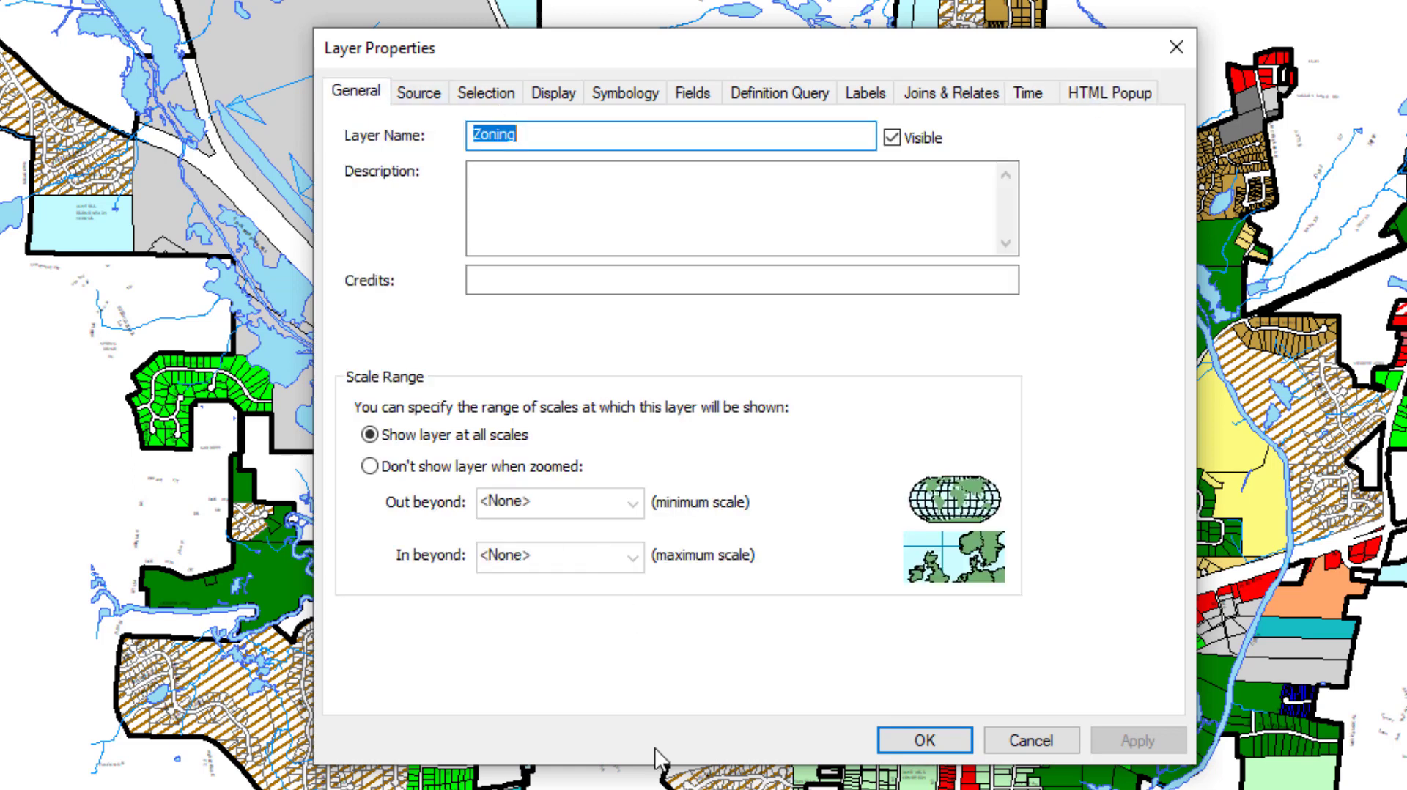
{"action": "left_click", "coordinate": [532, 183]}
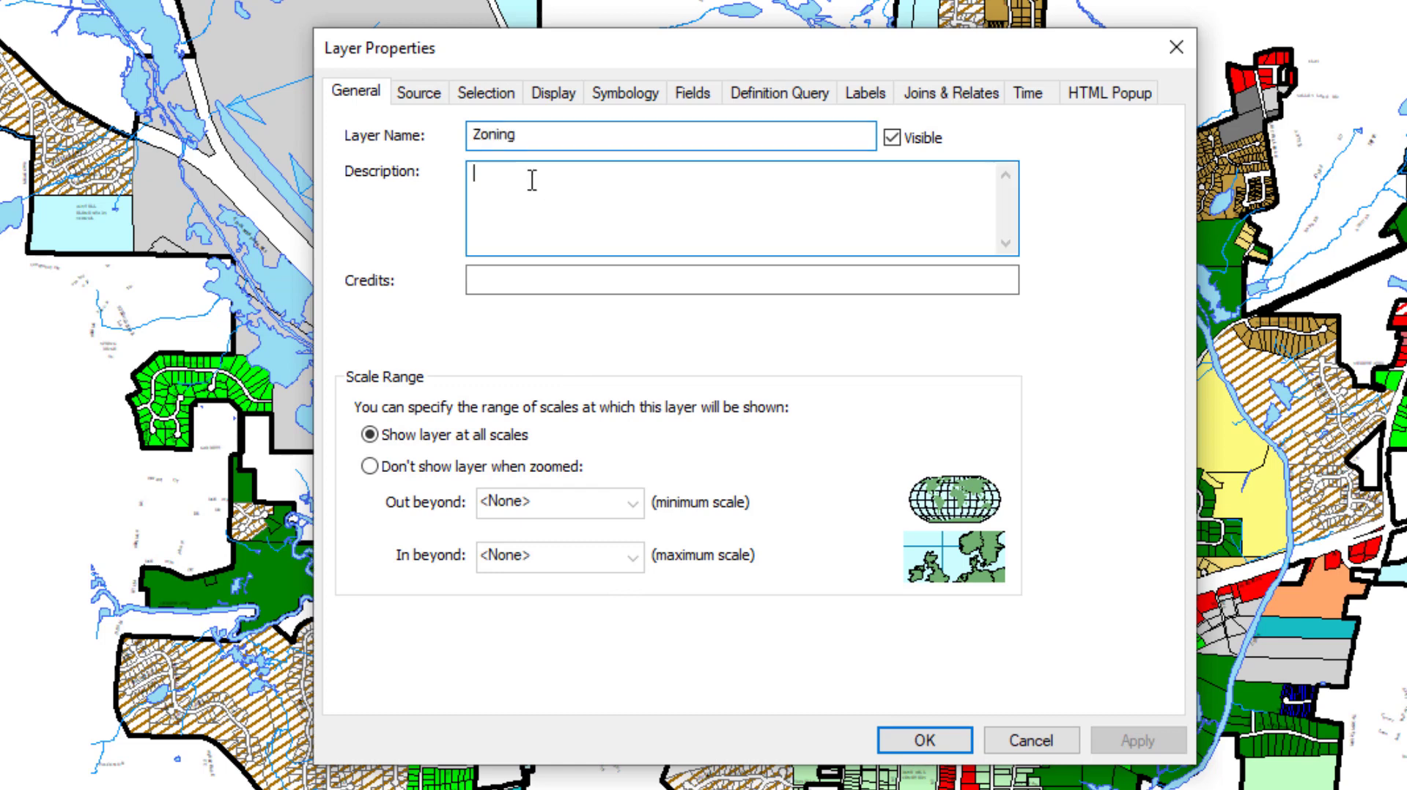
{"action": "type", "text": "This is the"}
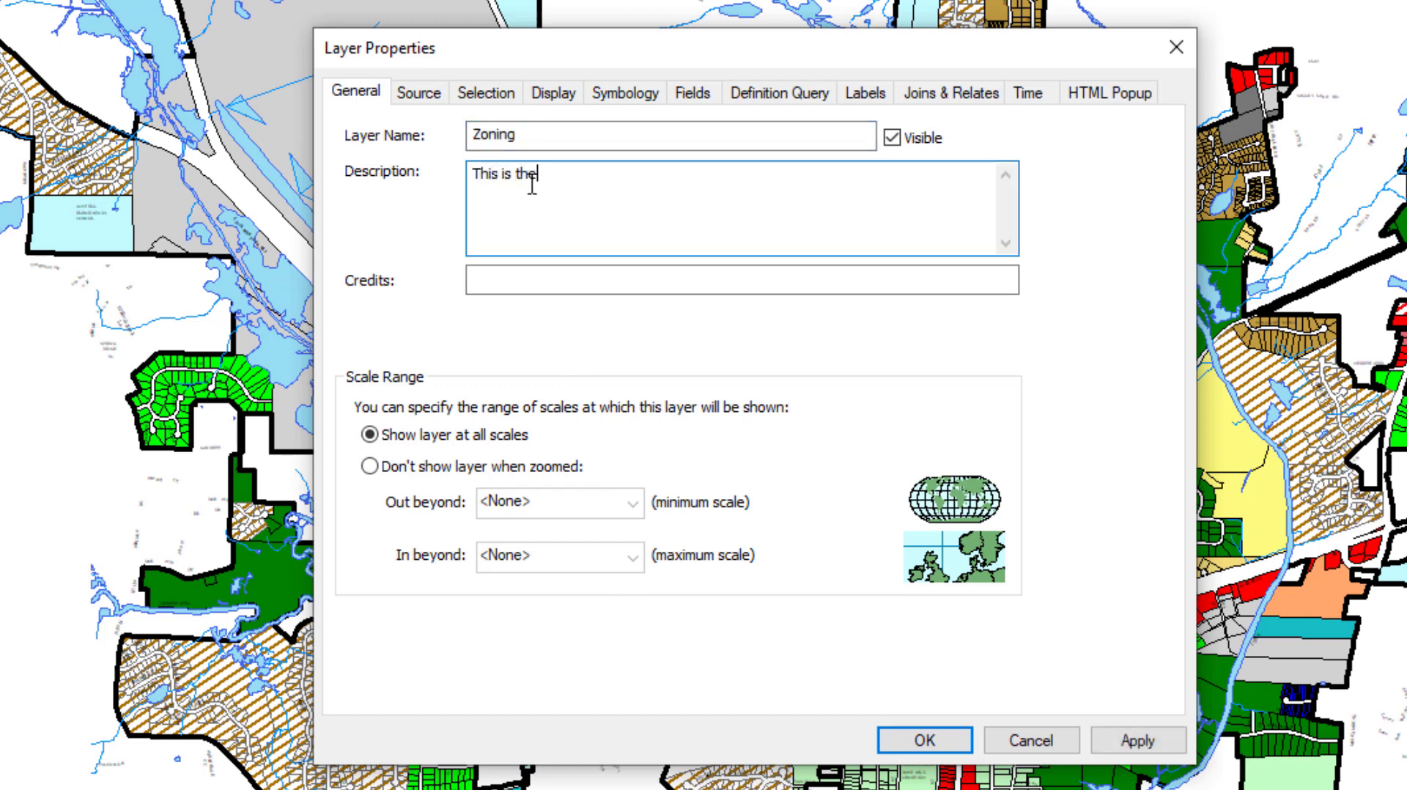
{"action": "type", "text": " official Zoning Classification for the City of Tripp"}
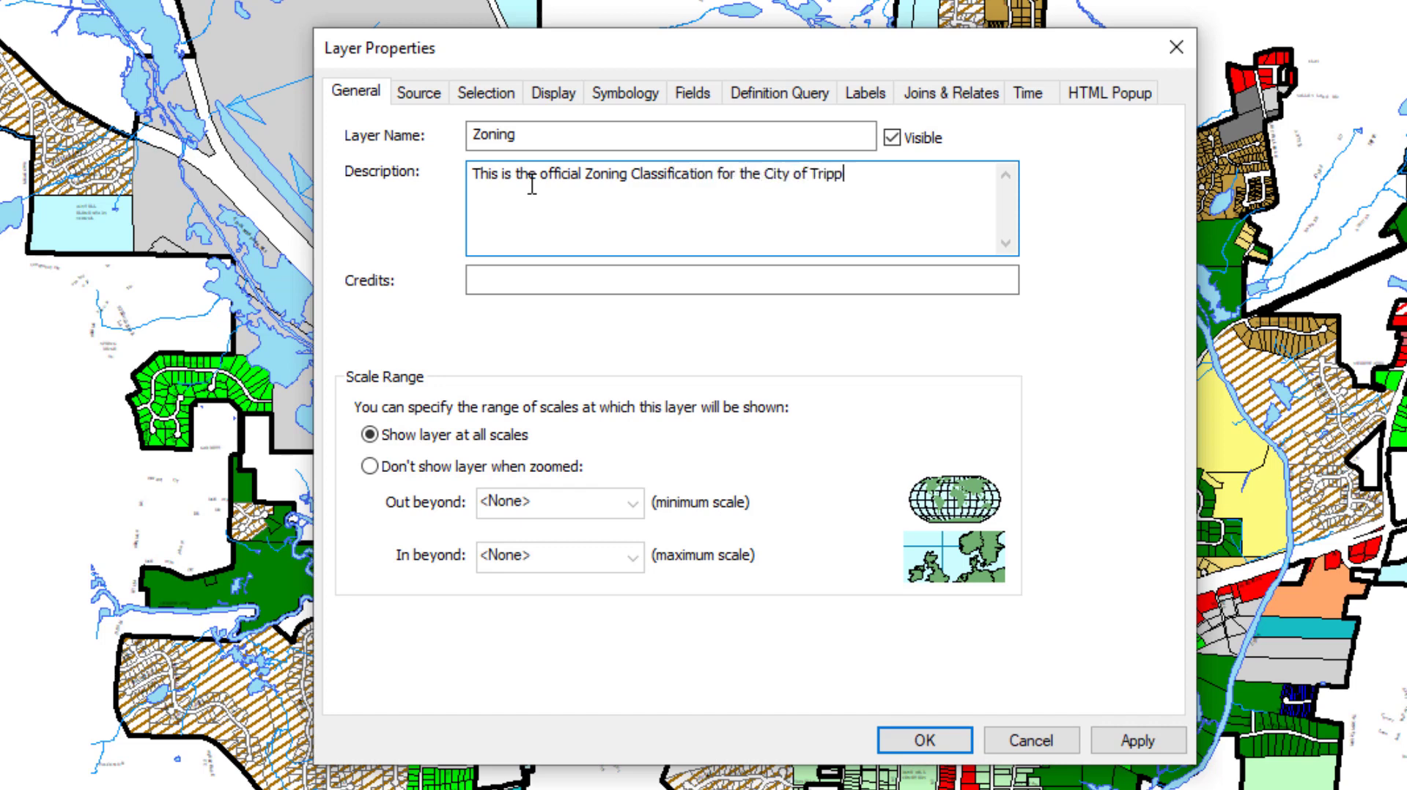
{"action": "type", "text": "ville."}
- Fill in the layer's credits with the author's full name followed by the GISP credential
{"action": "left_click", "coordinate": [496, 277]}
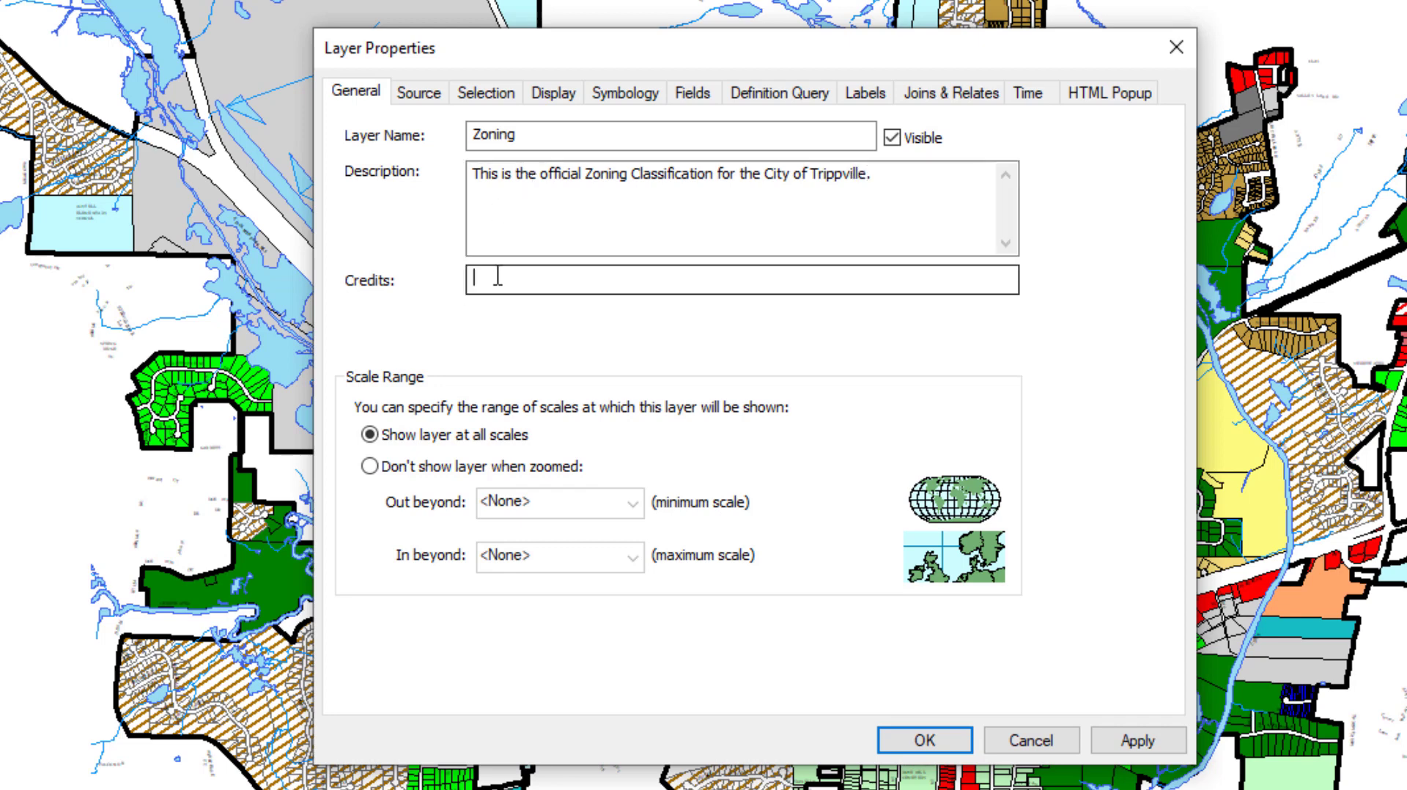
{"action": "type", "text": "Tripp Corbin, GISP"}
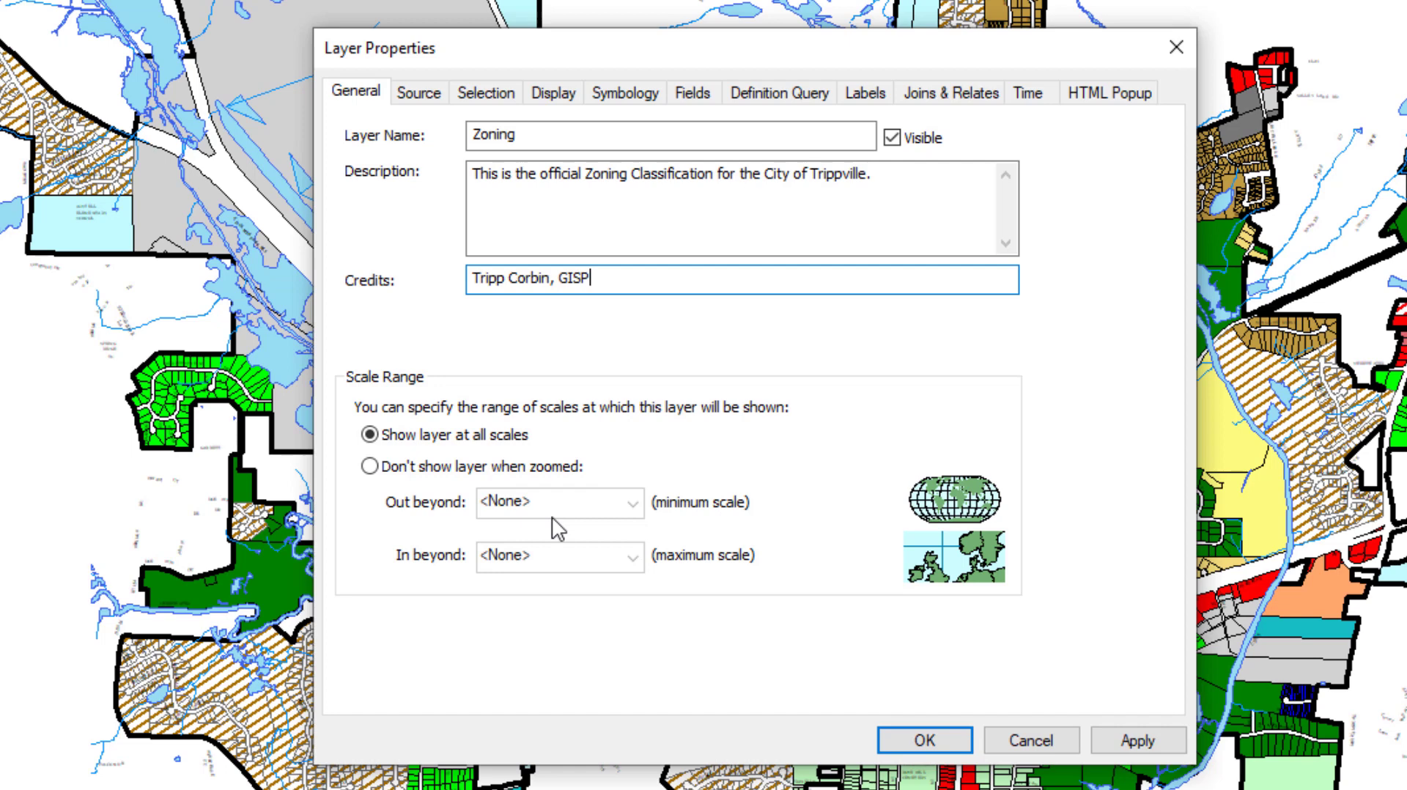
- Restrict the layer's scale range so it is hidden when zoomed out beyond the current scale, 1:20,000
{"action": "left_click", "coordinate": [371, 468]}
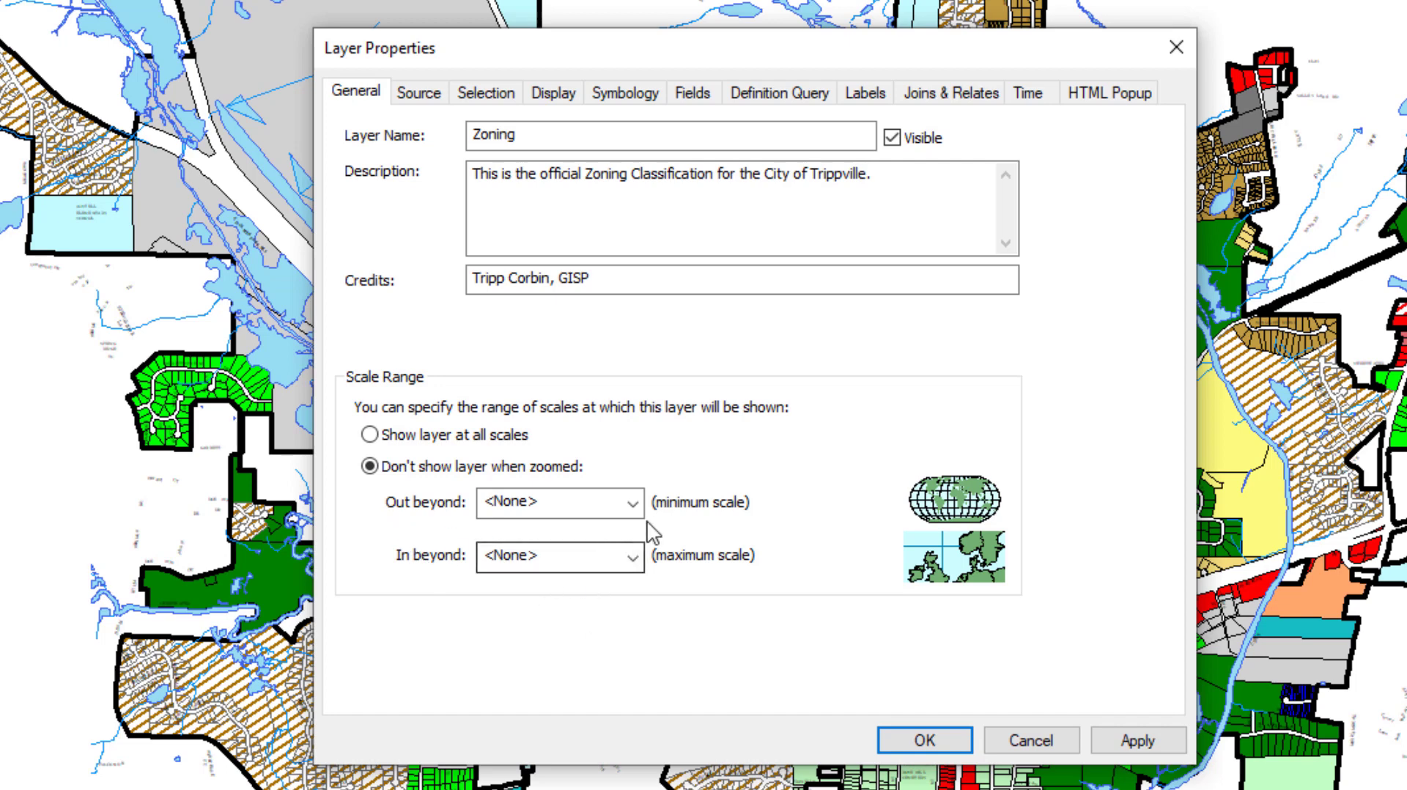
{"action": "left_click", "coordinate": [632, 503]}
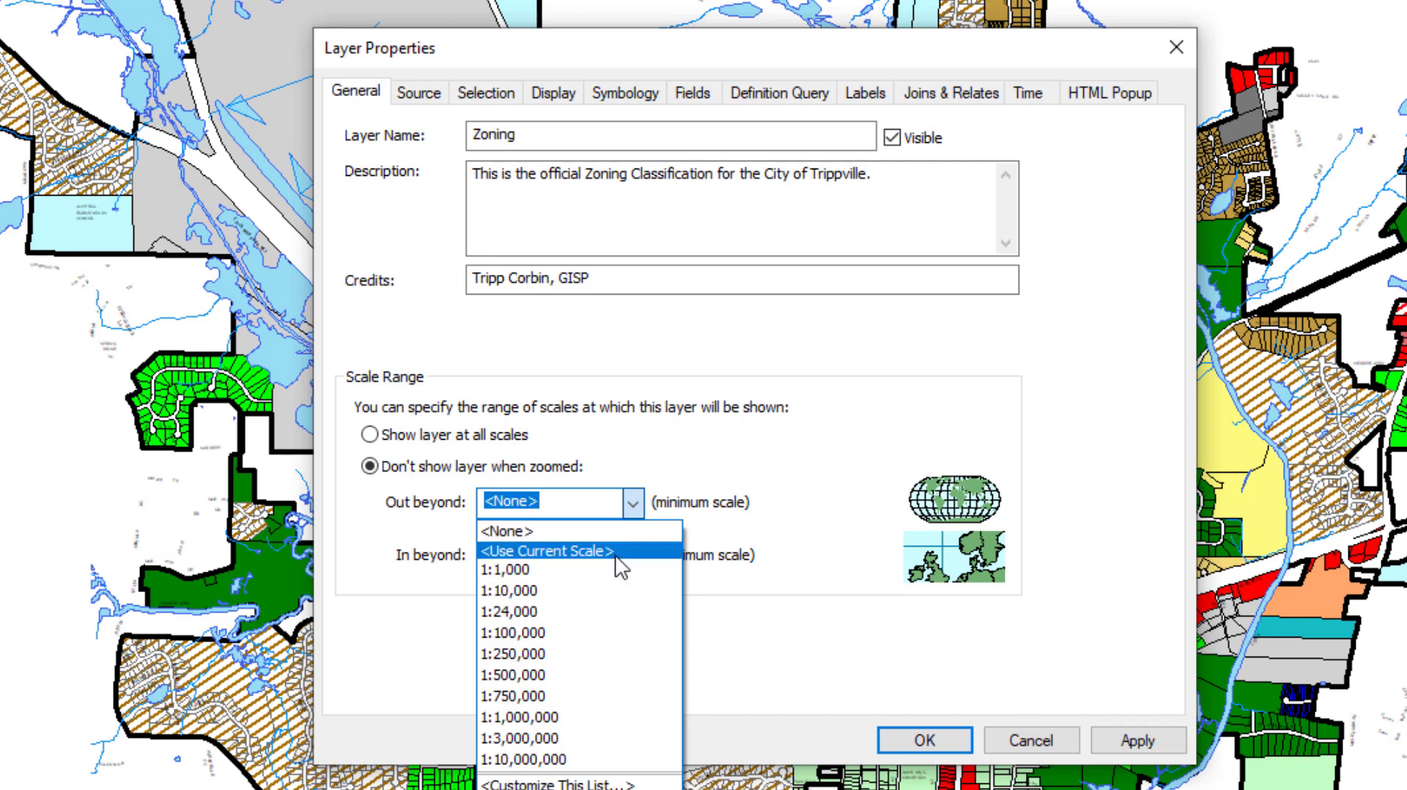
{"action": "left_click", "coordinate": [617, 552]}
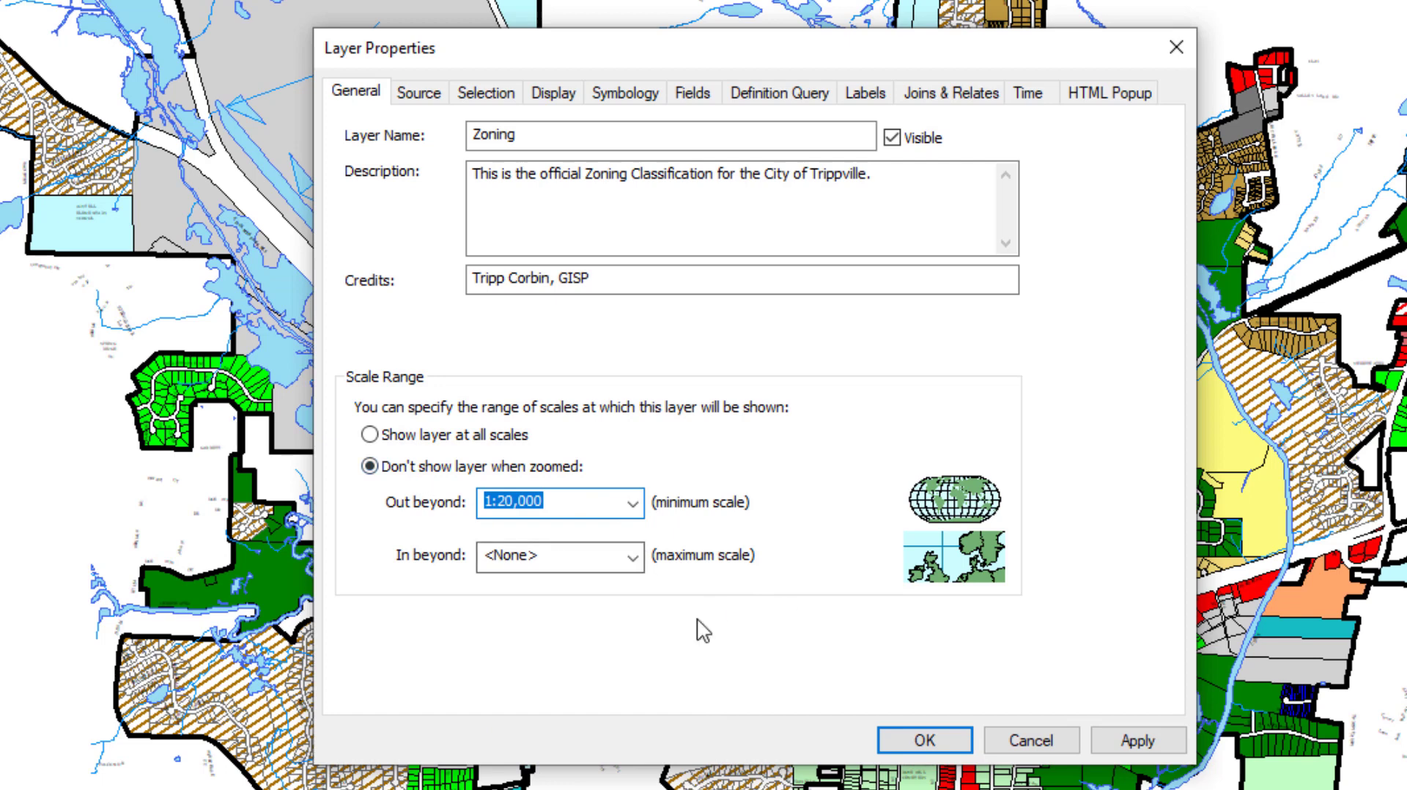
- Examine the layer's data source details, including its geodatabase, feature class, geometry type and projected coordinate system
{"action": "left_click", "coordinate": [415, 94]}
{"action": "scroll", "coordinate": [773, 340], "scroll_direction": "down", "scroll_amount": 3}
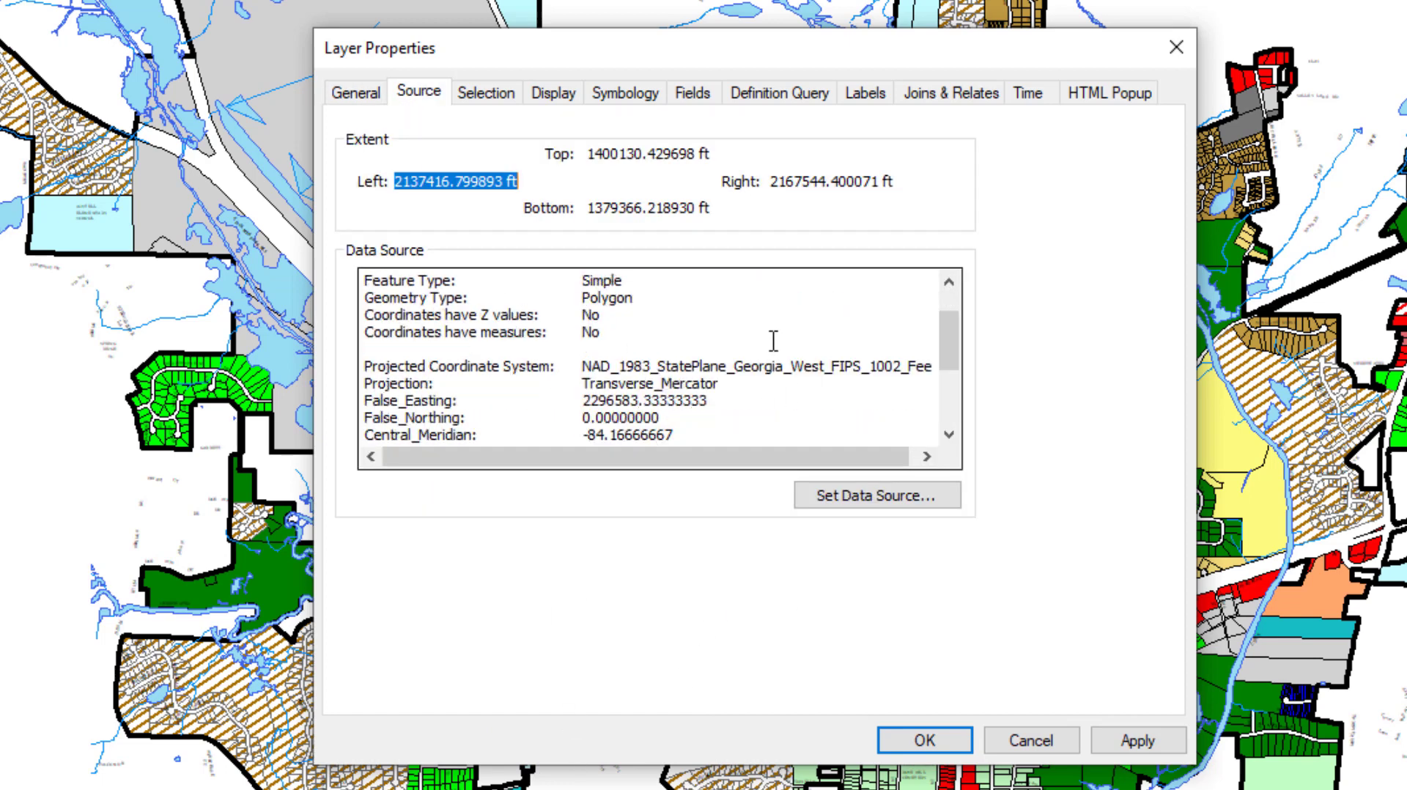
{"action": "scroll", "coordinate": [773, 343], "scroll_direction": "up", "scroll_amount": 2}
{"action": "scroll", "coordinate": [772, 345], "scroll_direction": "up", "scroll_amount": 1}
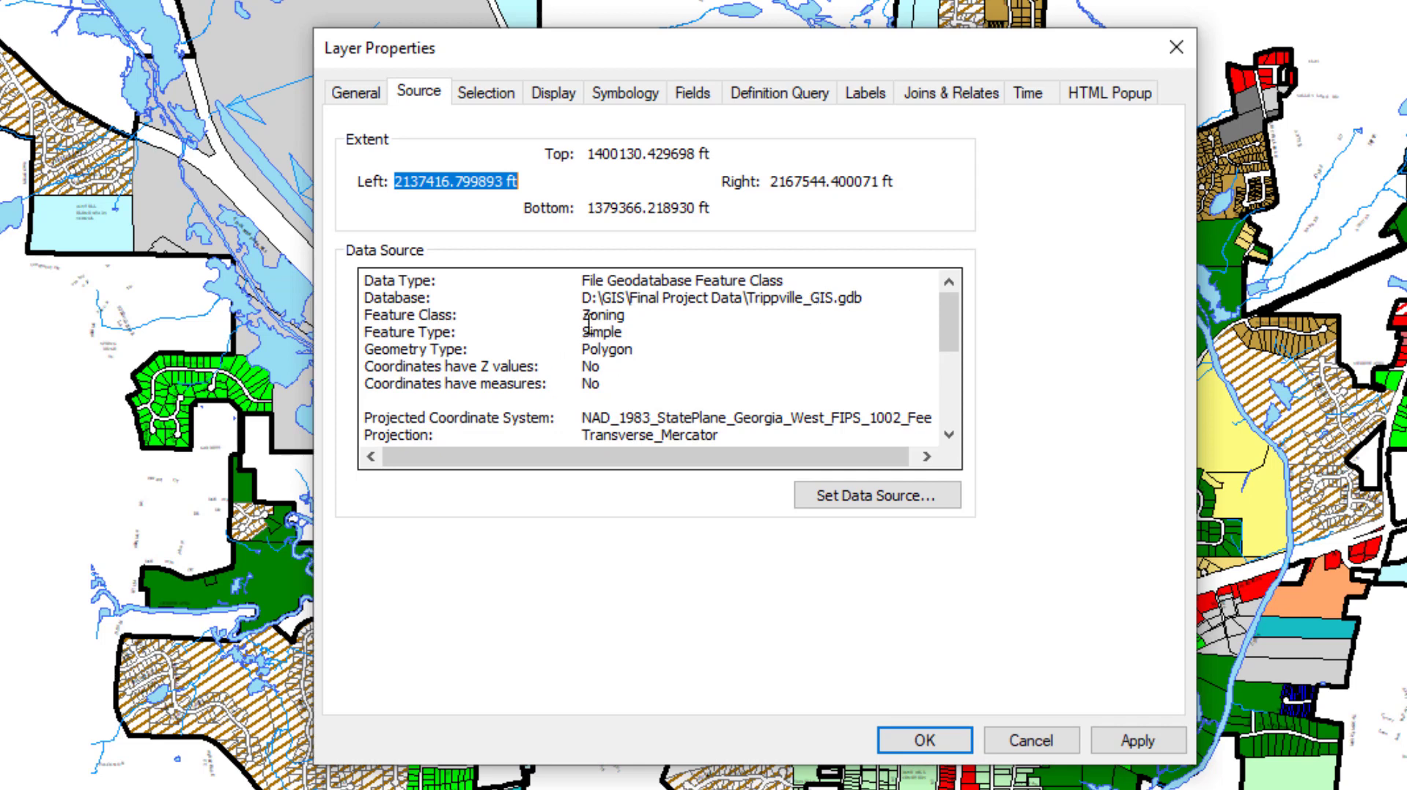
{"action": "left_click_drag", "start_coordinate": [584, 316], "coordinate": [627, 315]}
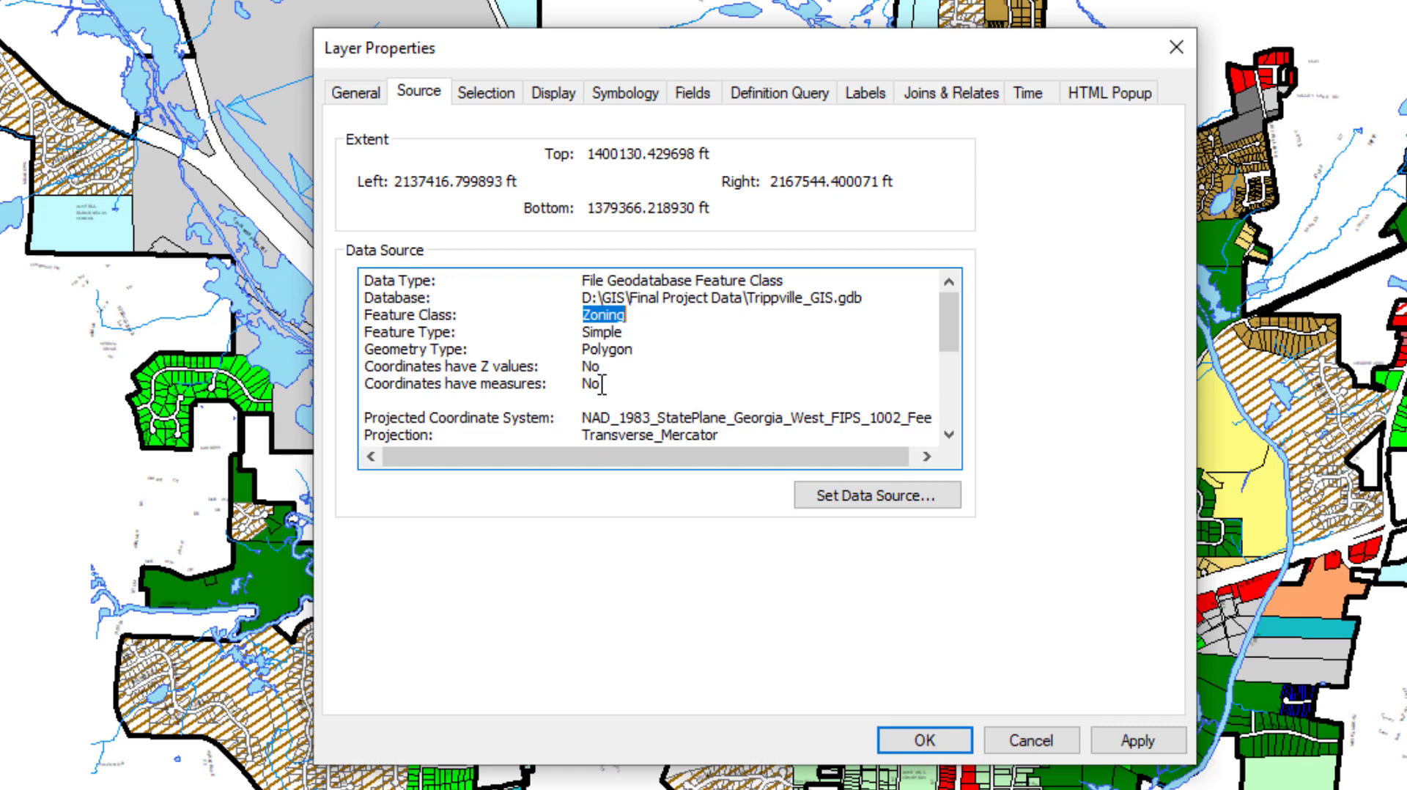
{"action": "scroll", "coordinate": [659, 375], "scroll_direction": "down", "scroll_amount": 1}
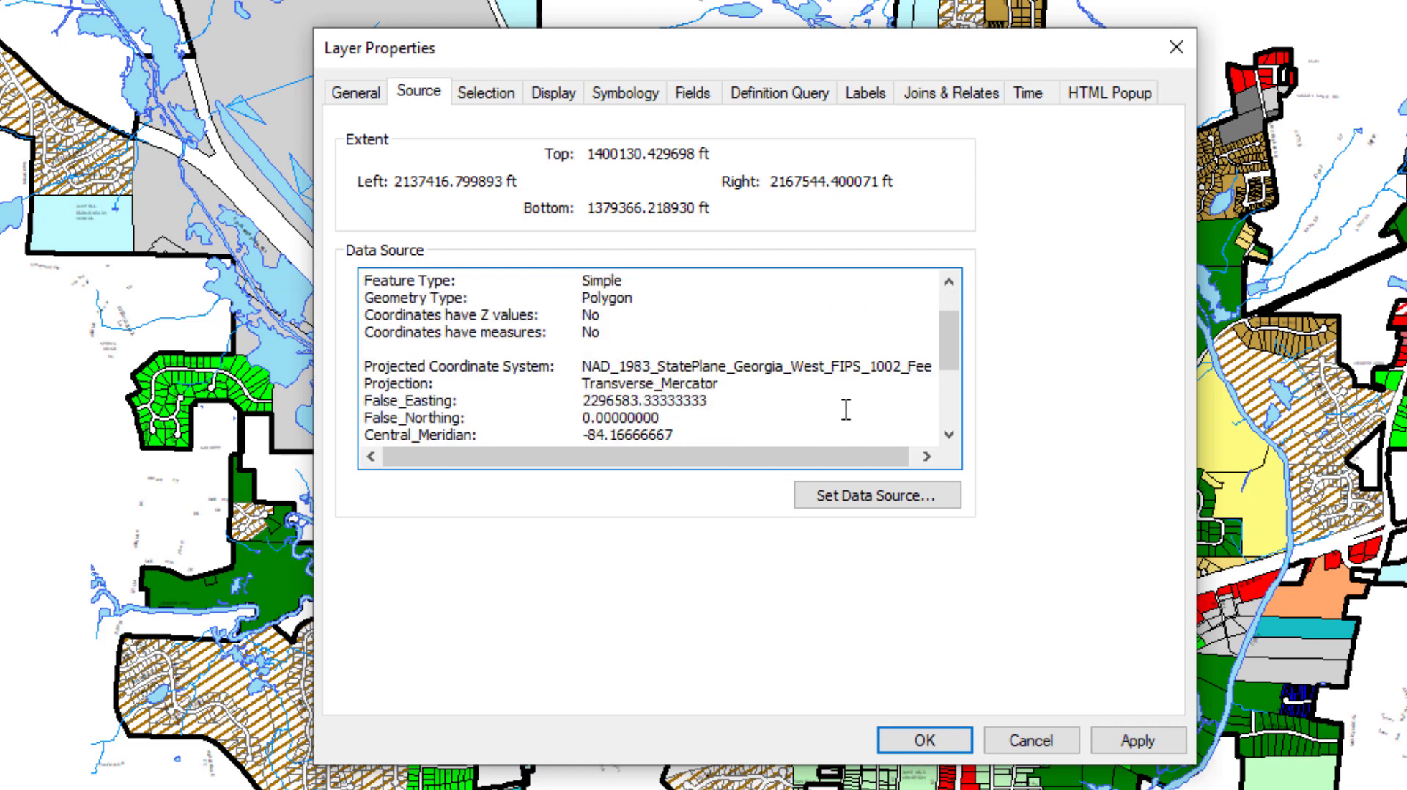
{"action": "scroll", "coordinate": [708, 409], "scroll_direction": "down", "scroll_amount": 2}
{"action": "scroll", "coordinate": [710, 410], "scroll_direction": "down", "scroll_amount": 1}
{"action": "scroll", "coordinate": [710, 415], "scroll_direction": "up", "scroll_amount": 4}
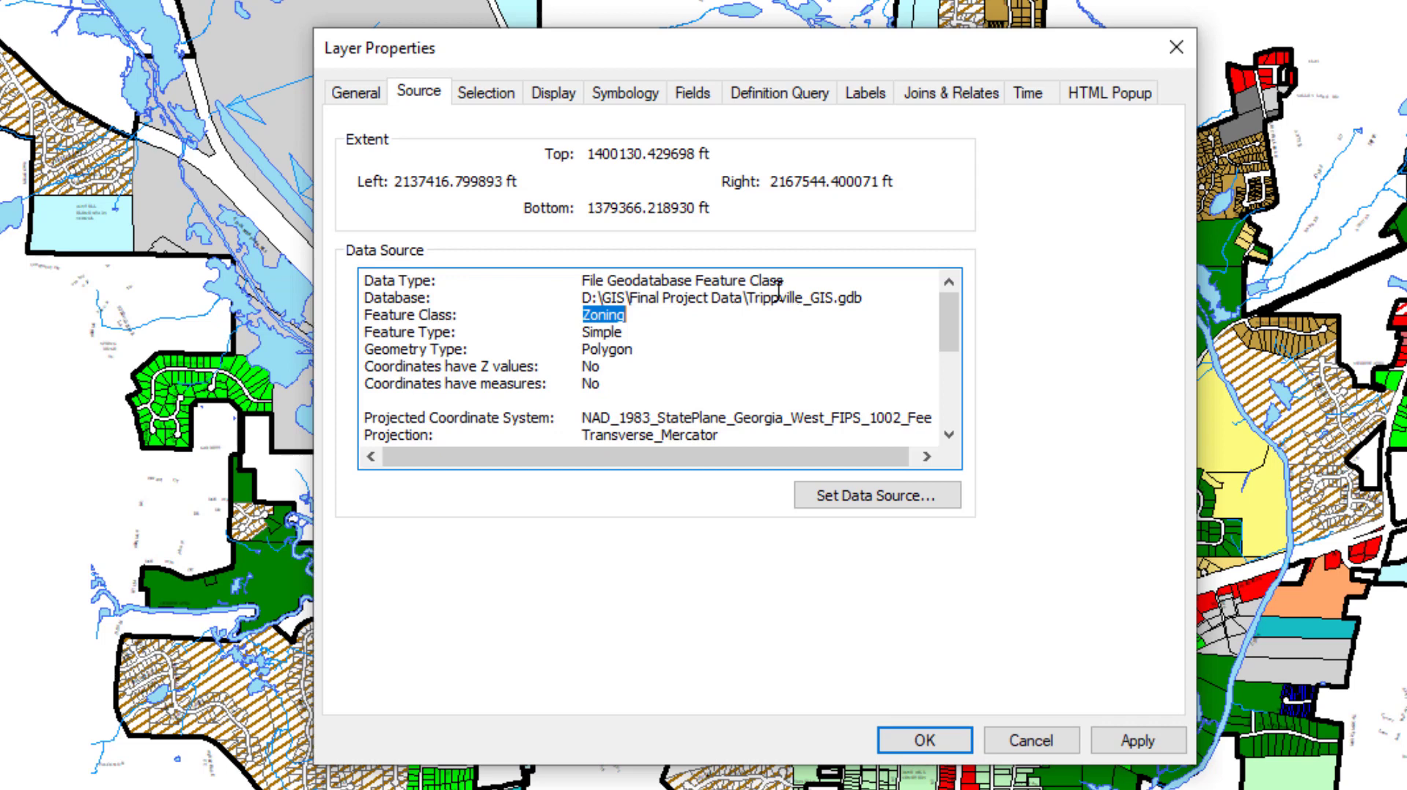
- Show the layer's selected features with a custom symbol that has a red outline
{"action": "left_click", "coordinate": [483, 103]}
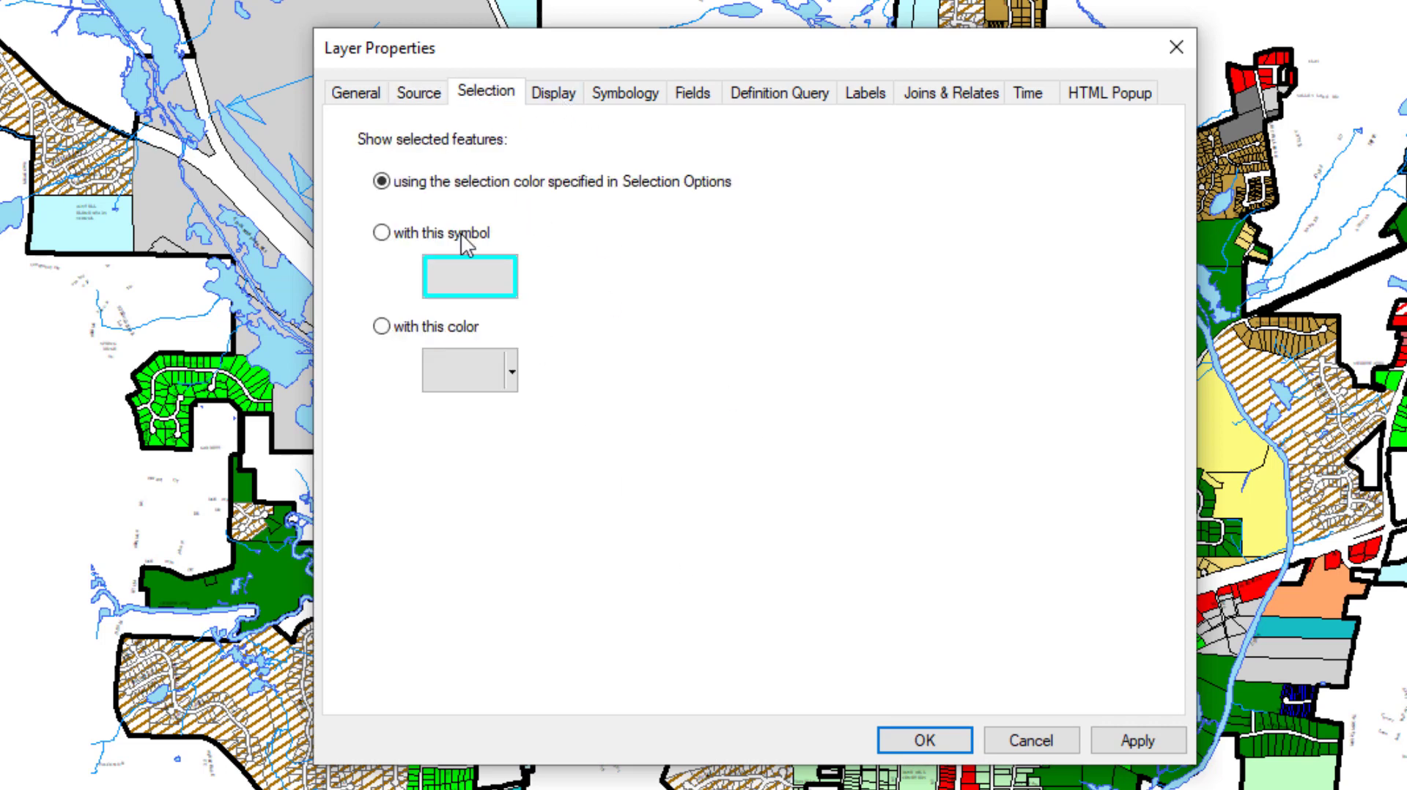
{"action": "left_click", "coordinate": [382, 234]}
{"action": "left_click", "coordinate": [475, 290]}
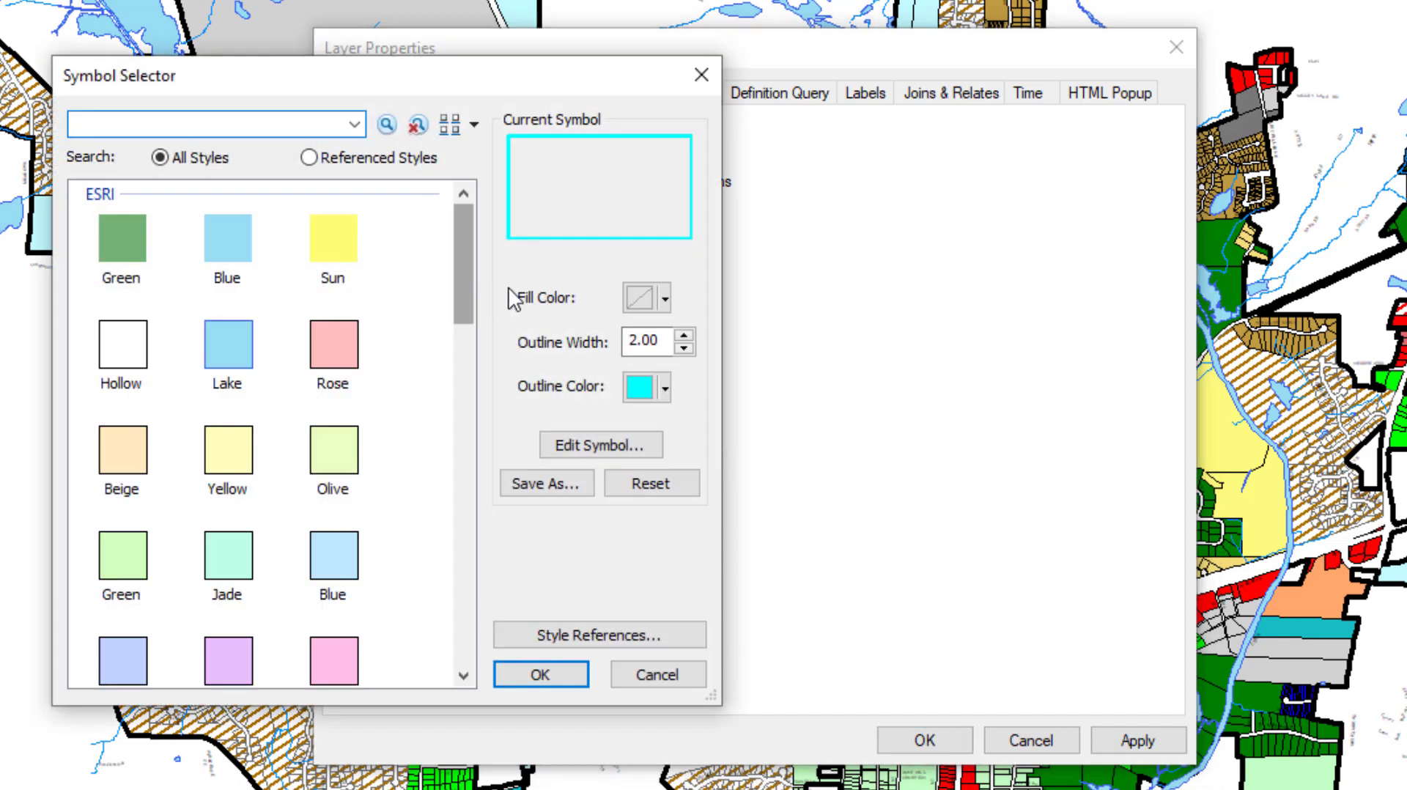
{"action": "left_click", "coordinate": [665, 390]}
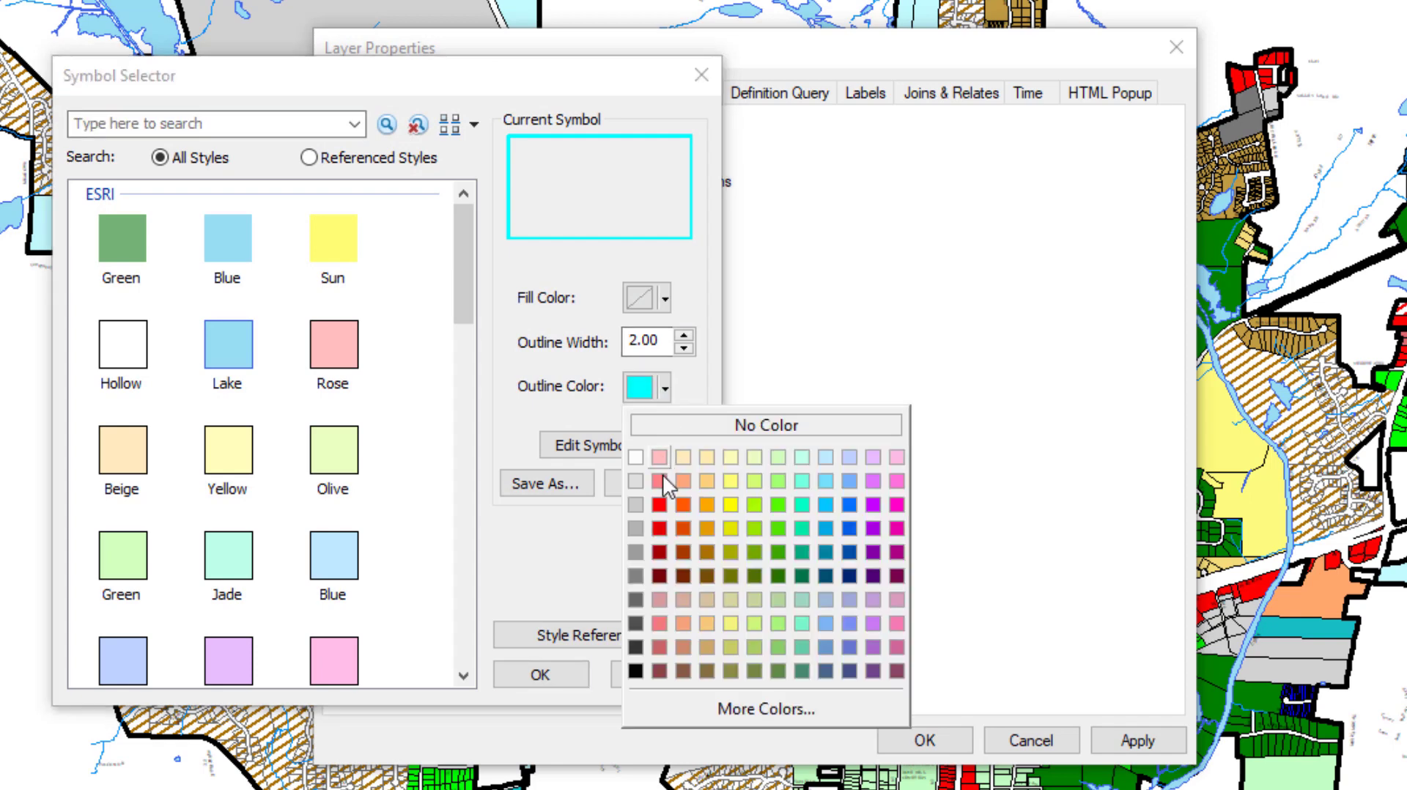
{"action": "left_click", "coordinate": [664, 502]}
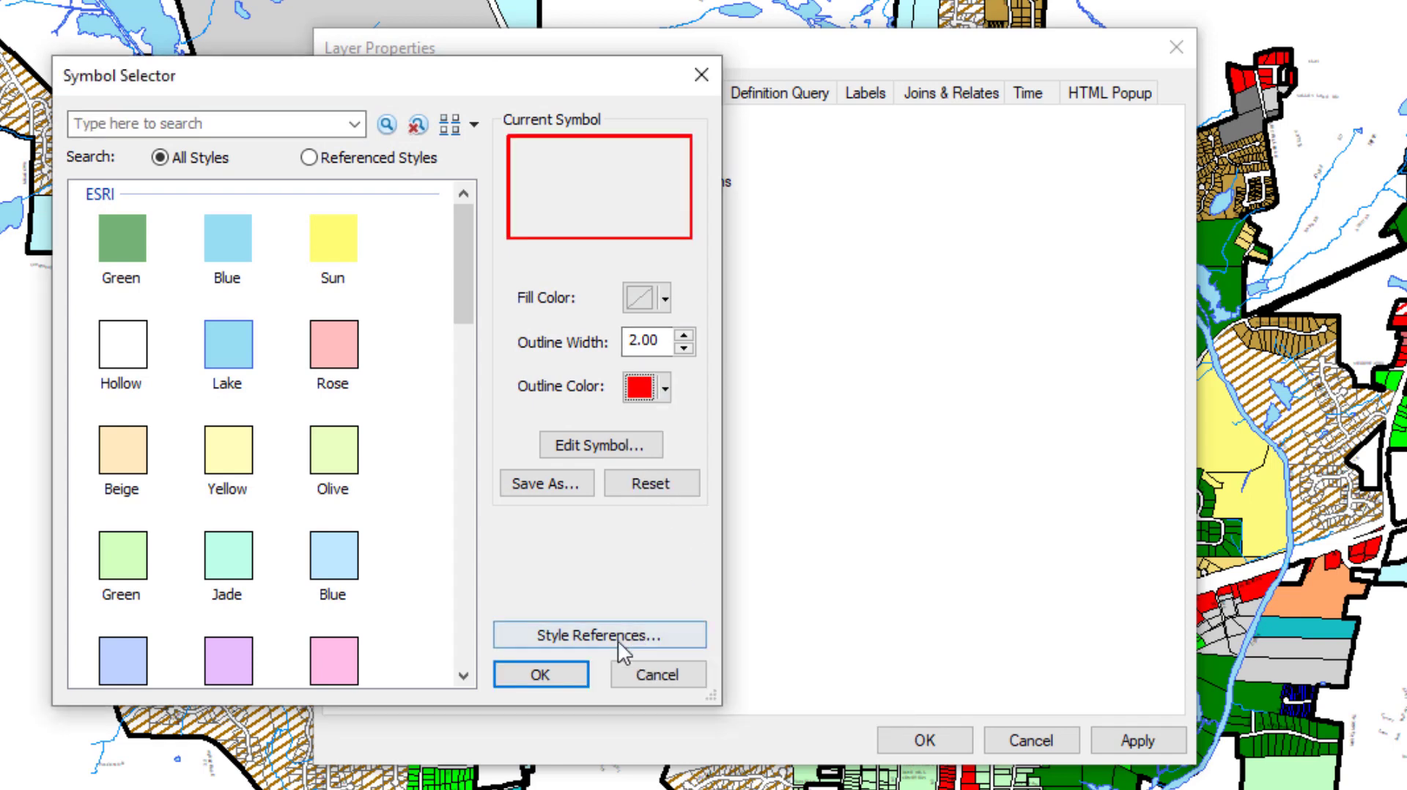
{"action": "left_click", "coordinate": [554, 676]}
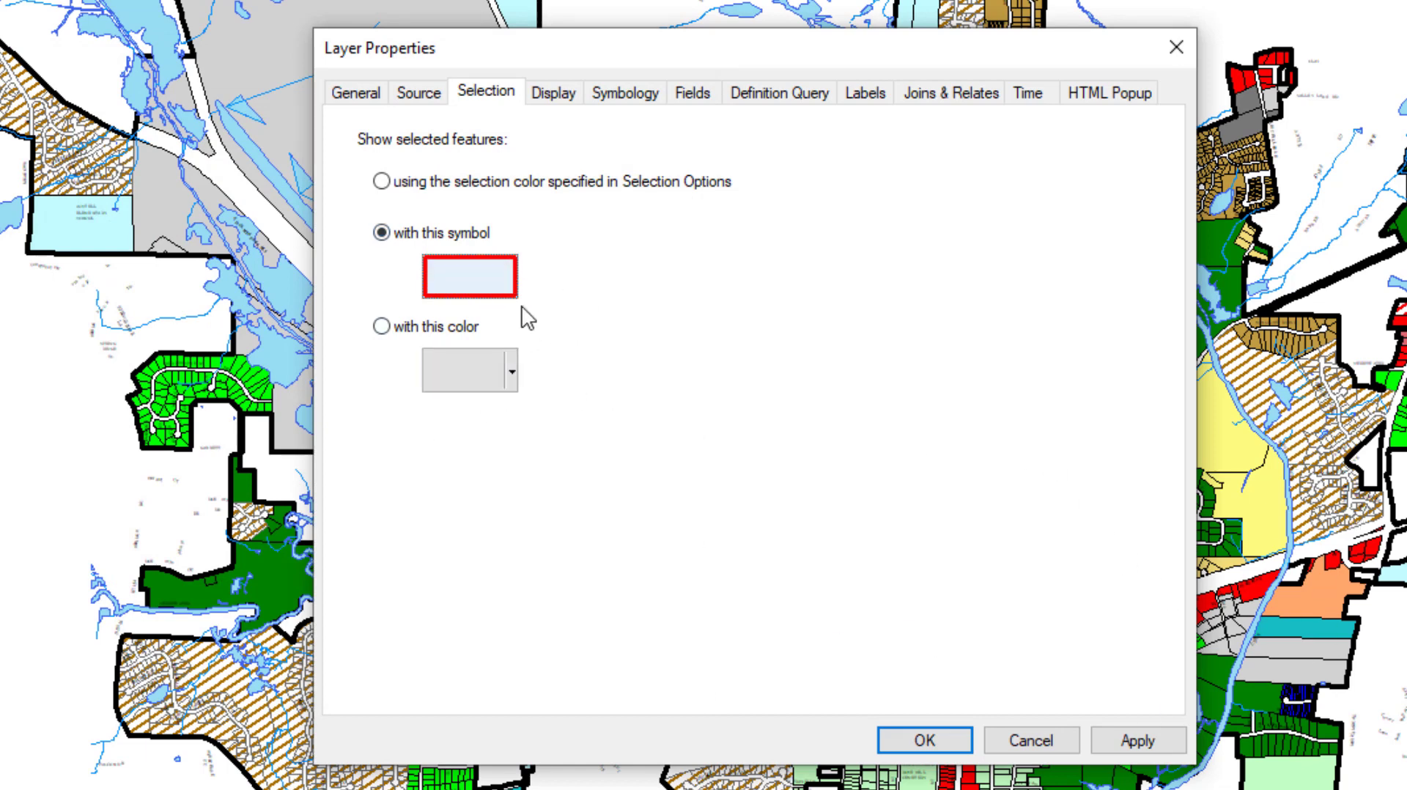
- Review the layer's display, symbology, field visibility and definition query settings
{"action": "left_click", "coordinate": [551, 101]}
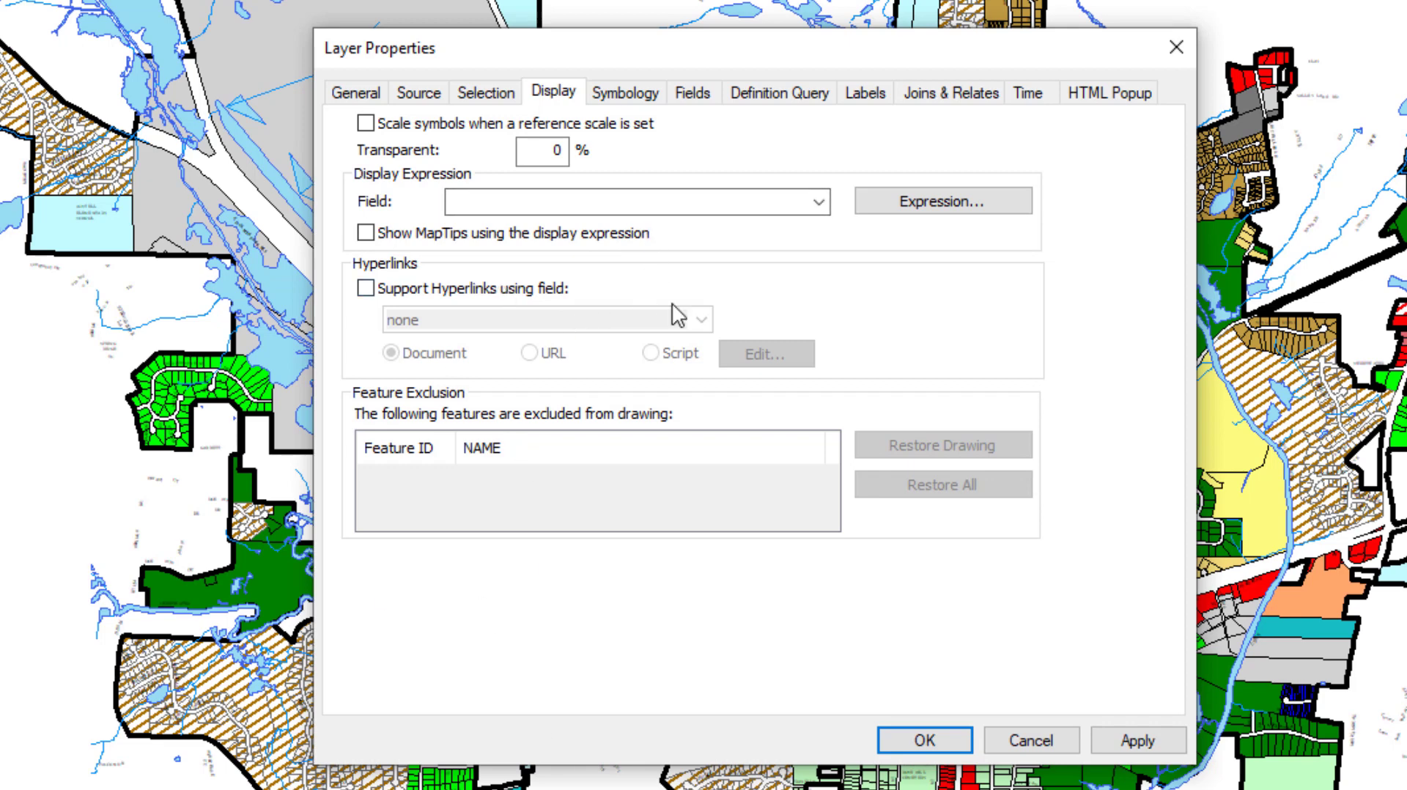
{"action": "left_click", "coordinate": [648, 106]}
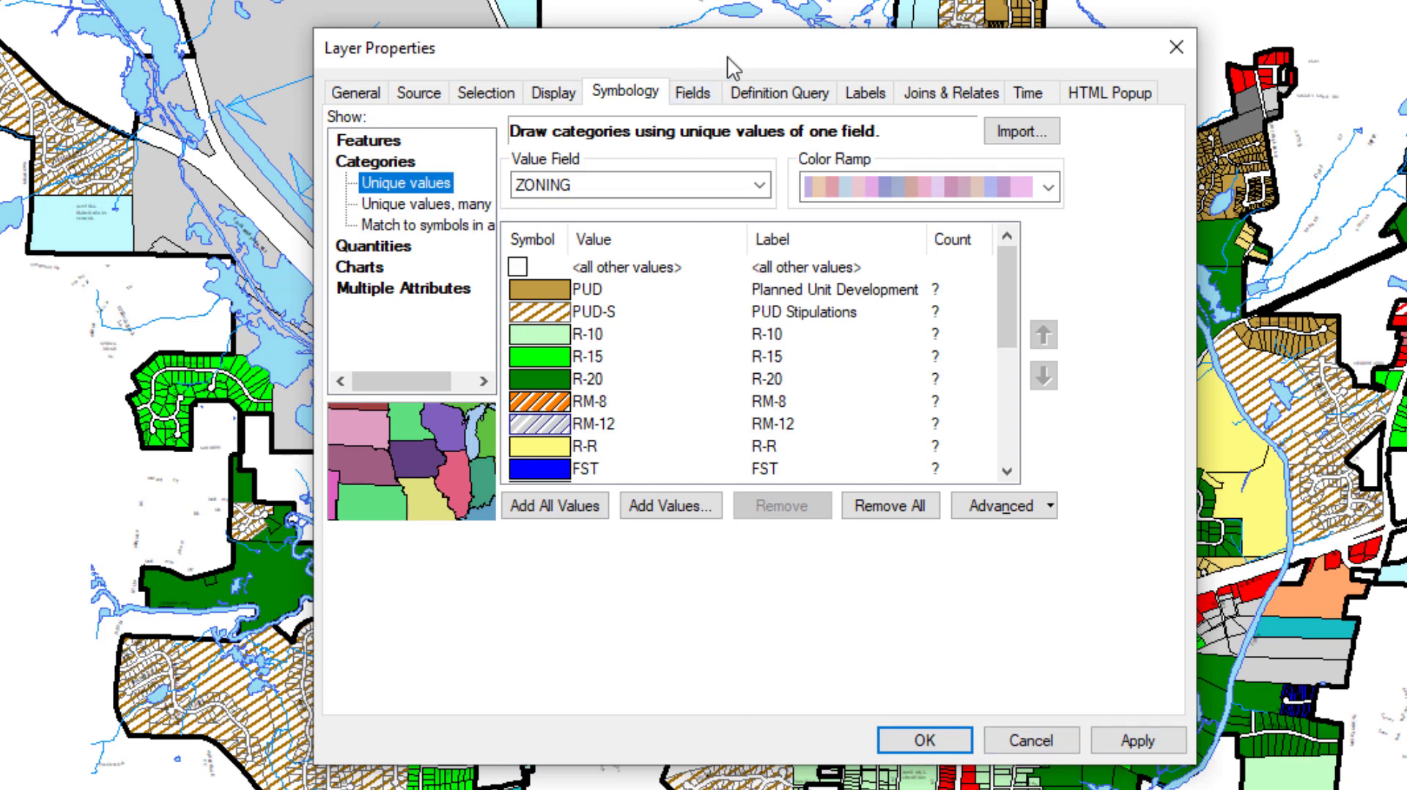
{"action": "left_click", "coordinate": [703, 95]}
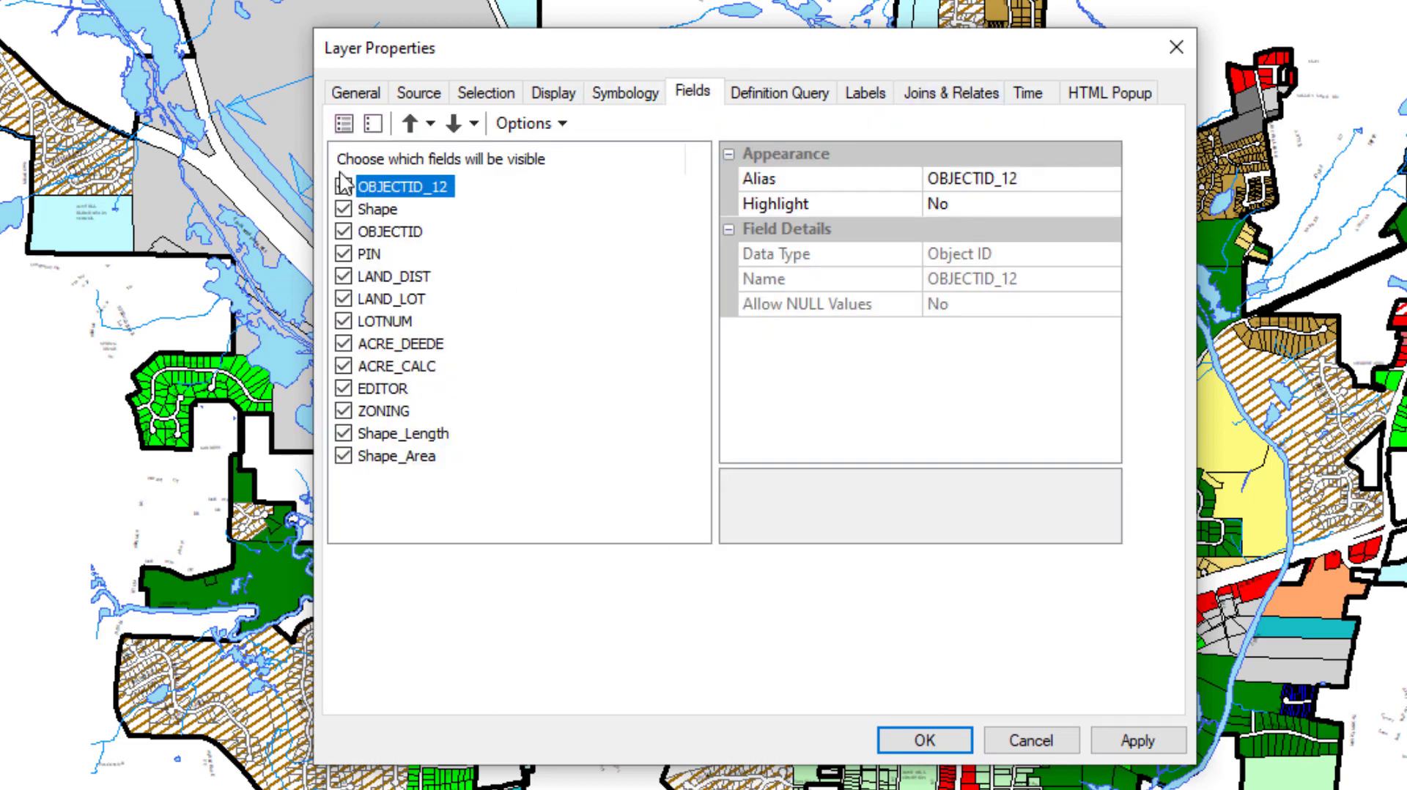
{"action": "left_click", "coordinate": [344, 208]}
{"action": "left_click", "coordinate": [344, 208]}
{"action": "left_click", "coordinate": [758, 98]}
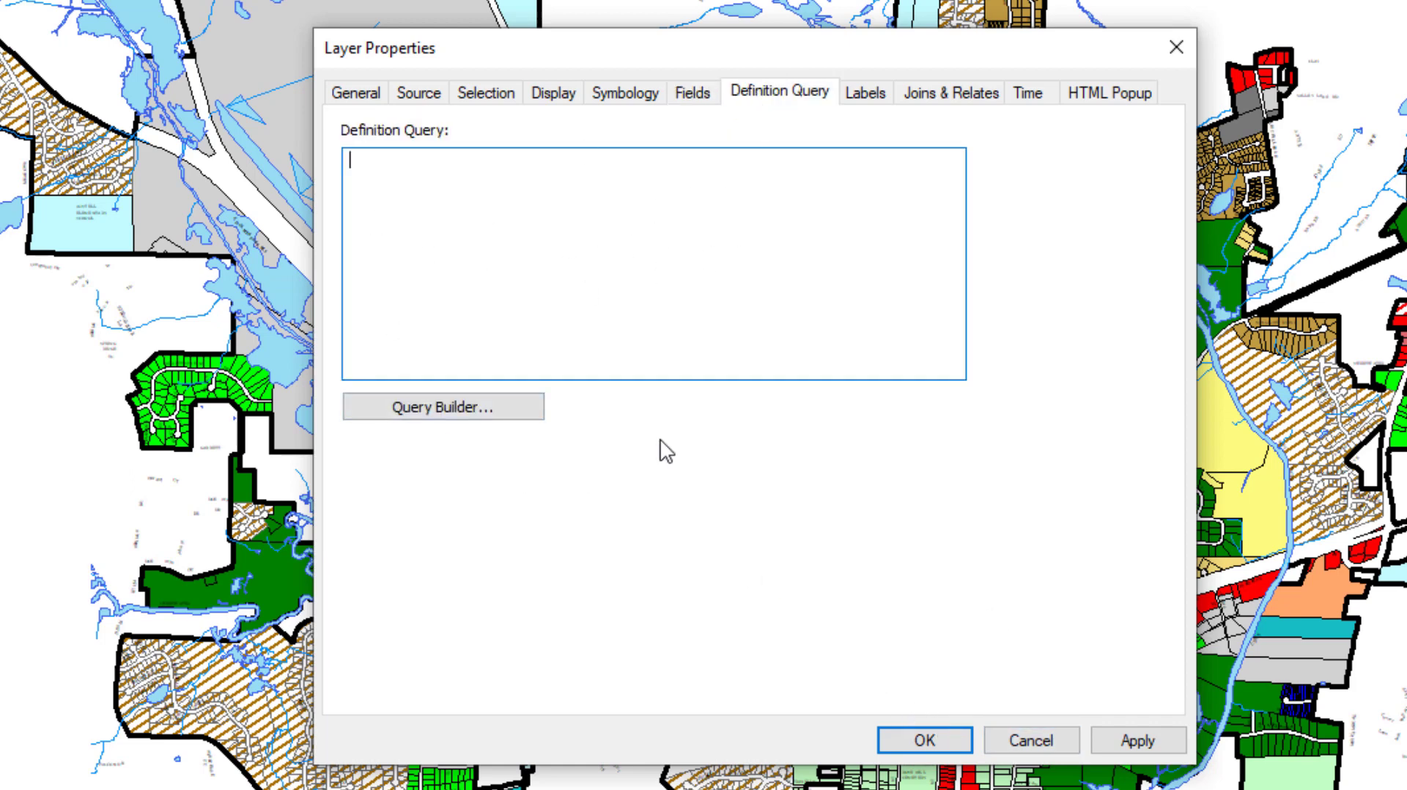
- Turn on labels for the layer and use ZONING as the label field
{"action": "left_click", "coordinate": [855, 92]}
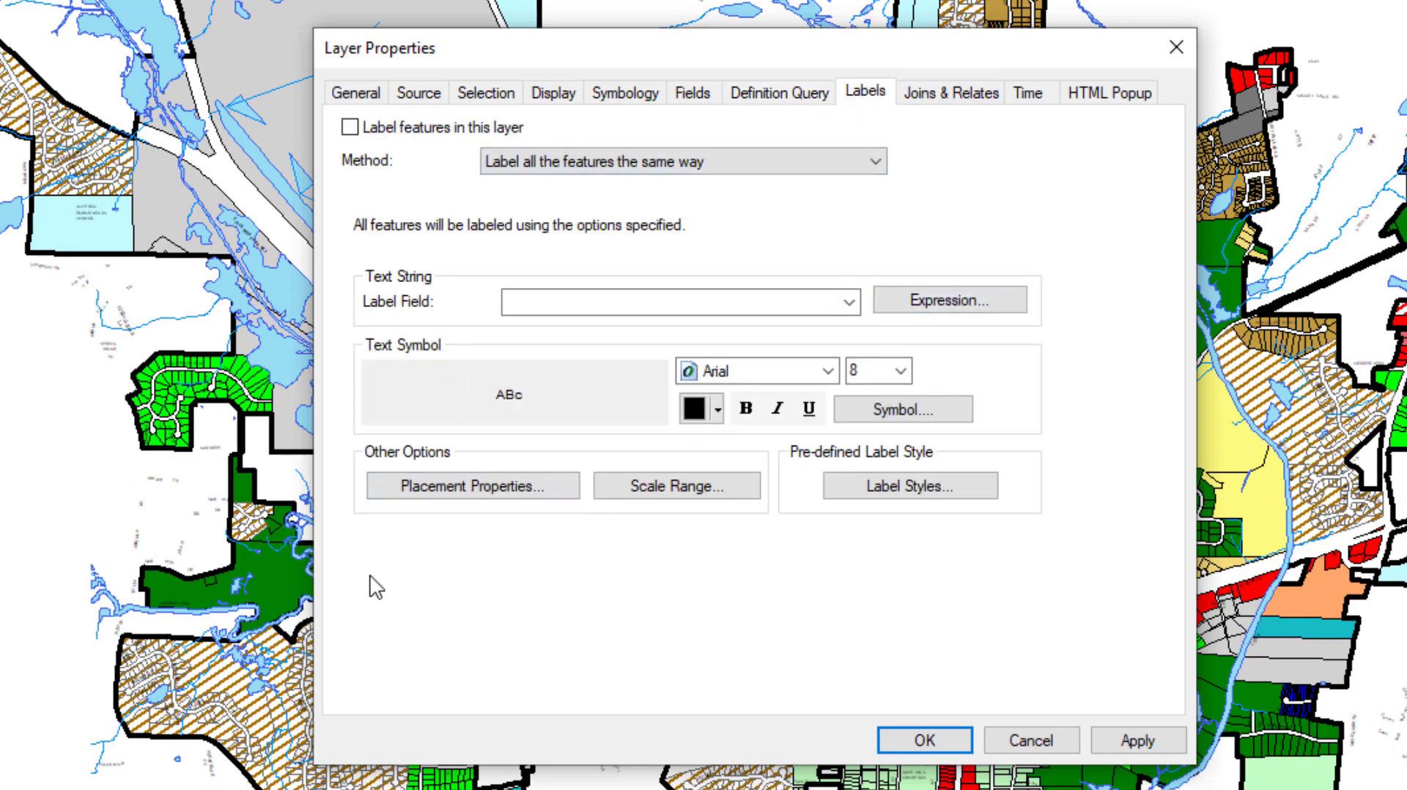
{"action": "left_click", "coordinate": [350, 128]}
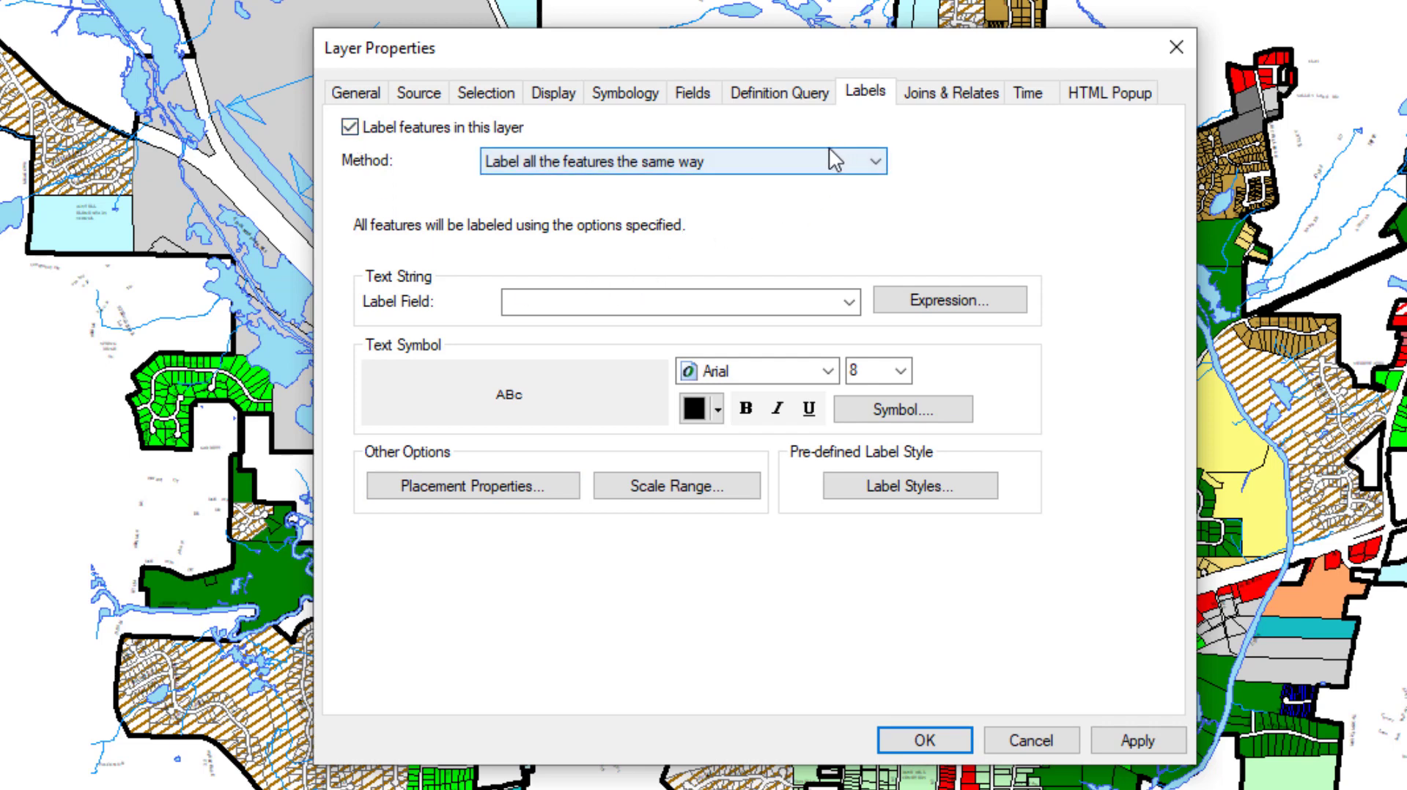
{"action": "left_click", "coordinate": [850, 302]}
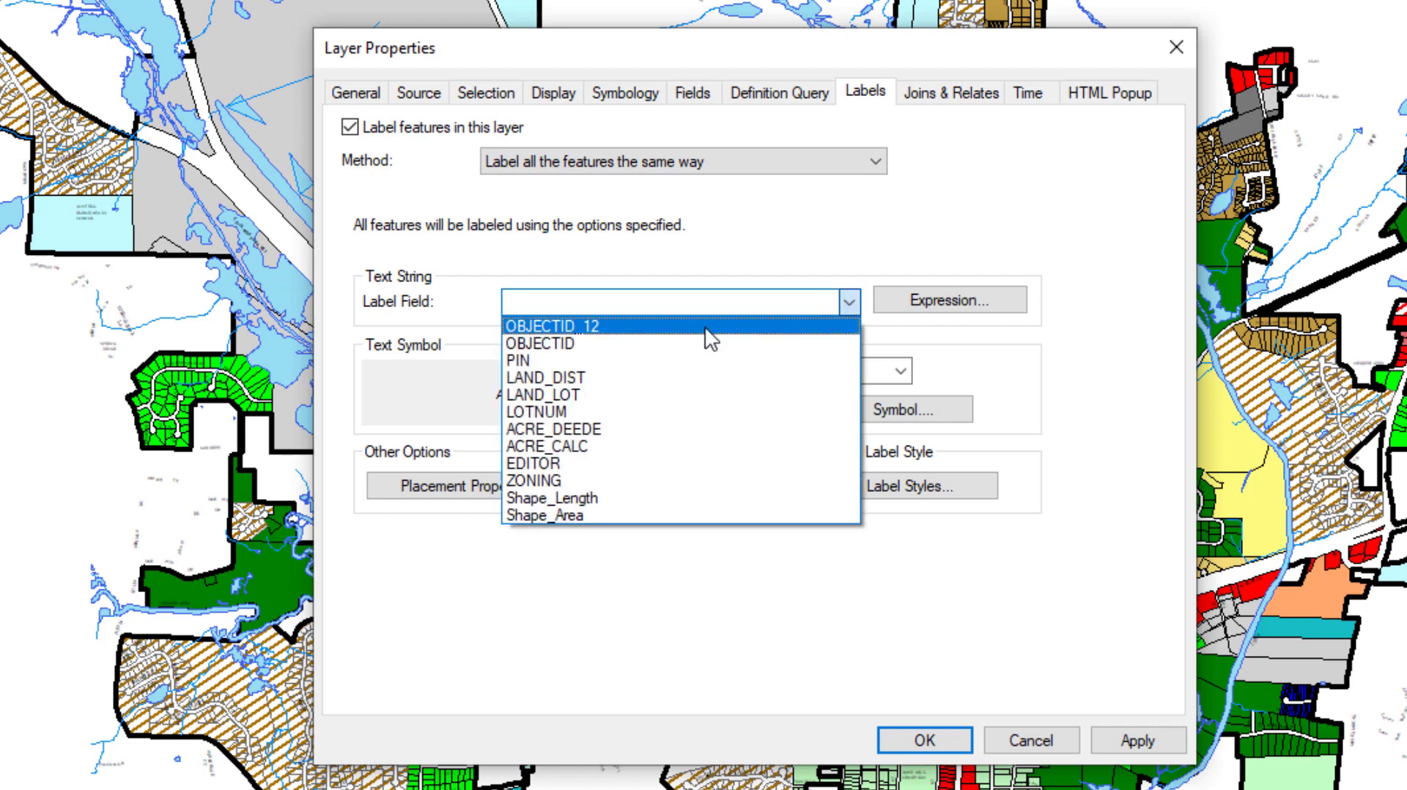
{"action": "left_click", "coordinate": [625, 470]}
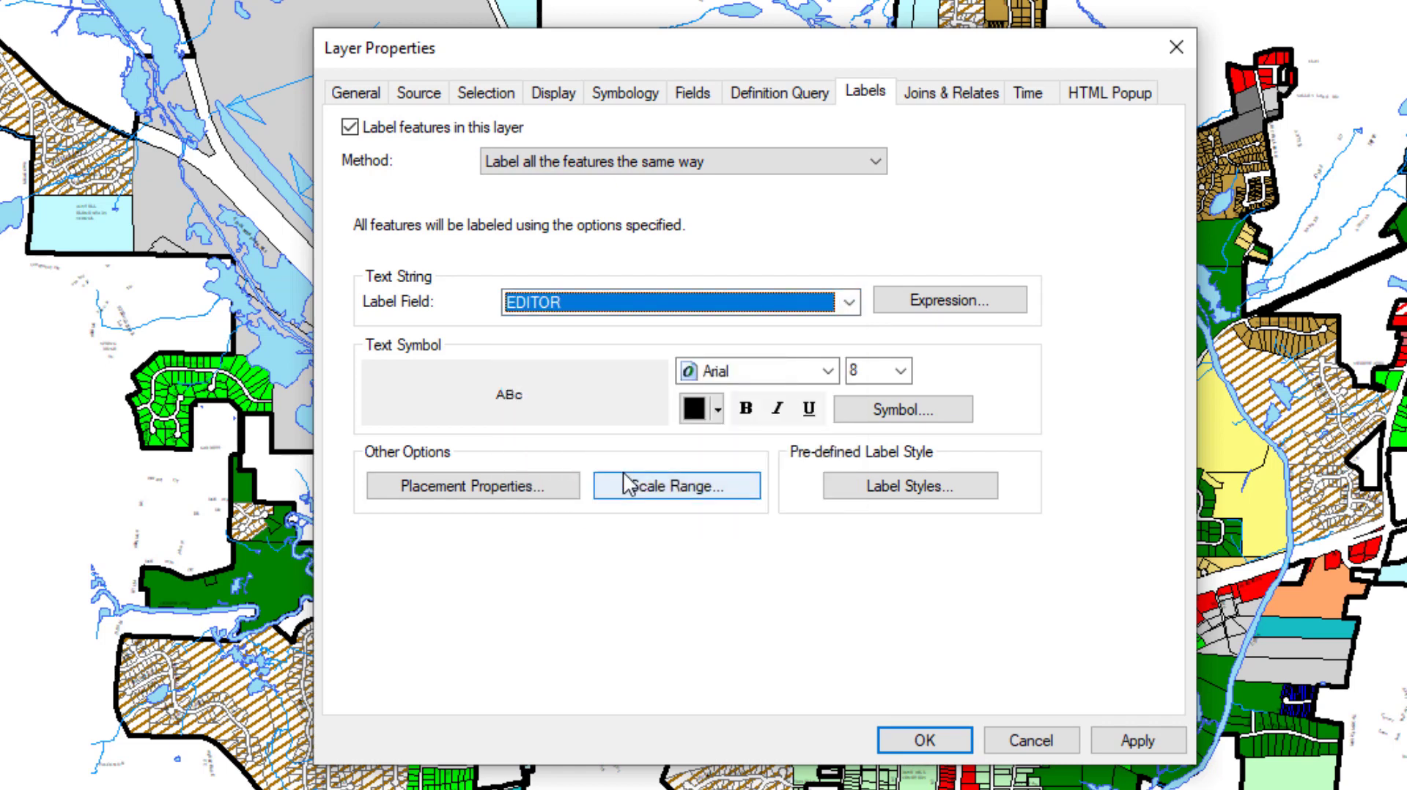
{"action": "left_click", "coordinate": [769, 304]}
{"action": "left_click", "coordinate": [564, 478]}
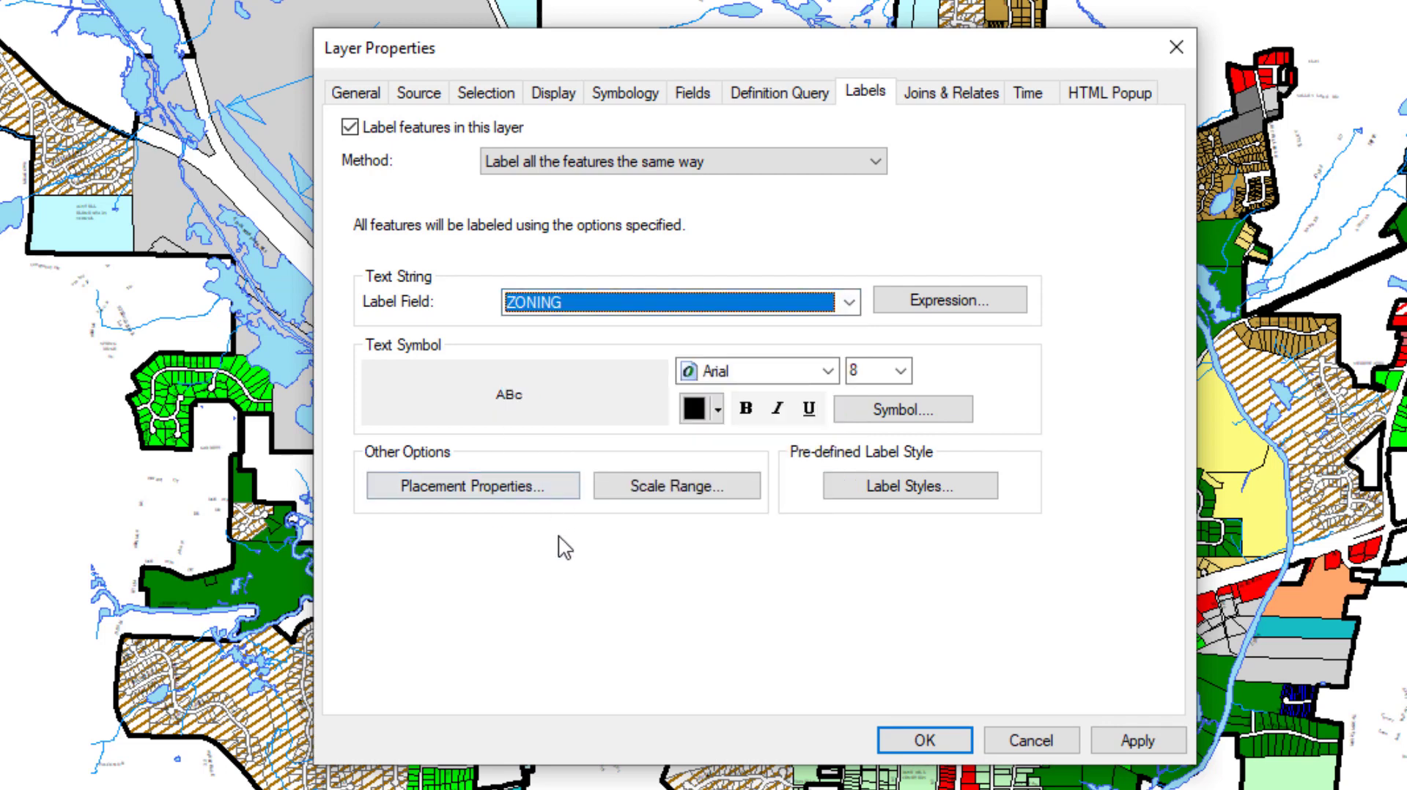
- Give the Zoning labels their own scale range so they are hidden when zoomed out beyond a minimum scale
{"action": "left_click", "coordinate": [664, 487]}
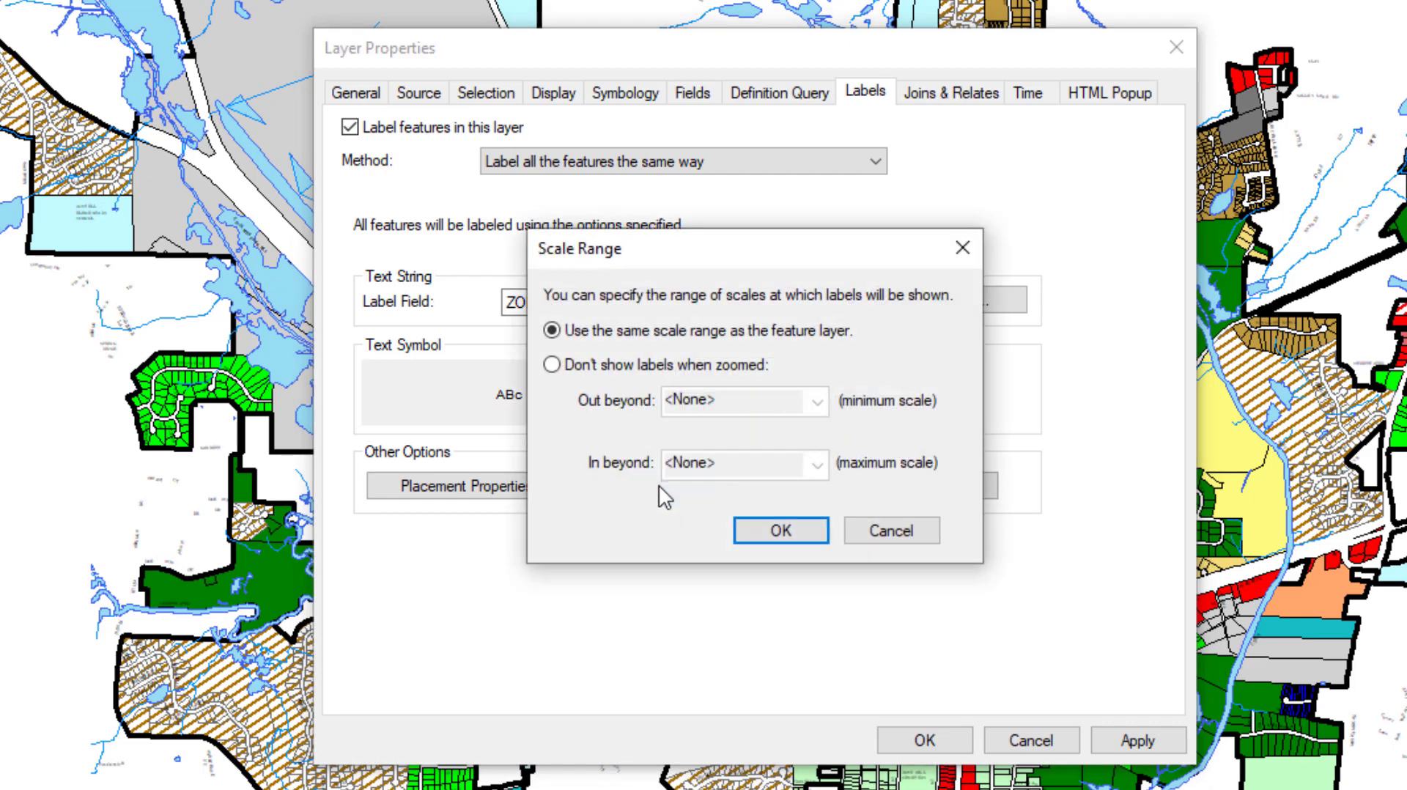
{"action": "left_click", "coordinate": [561, 370]}
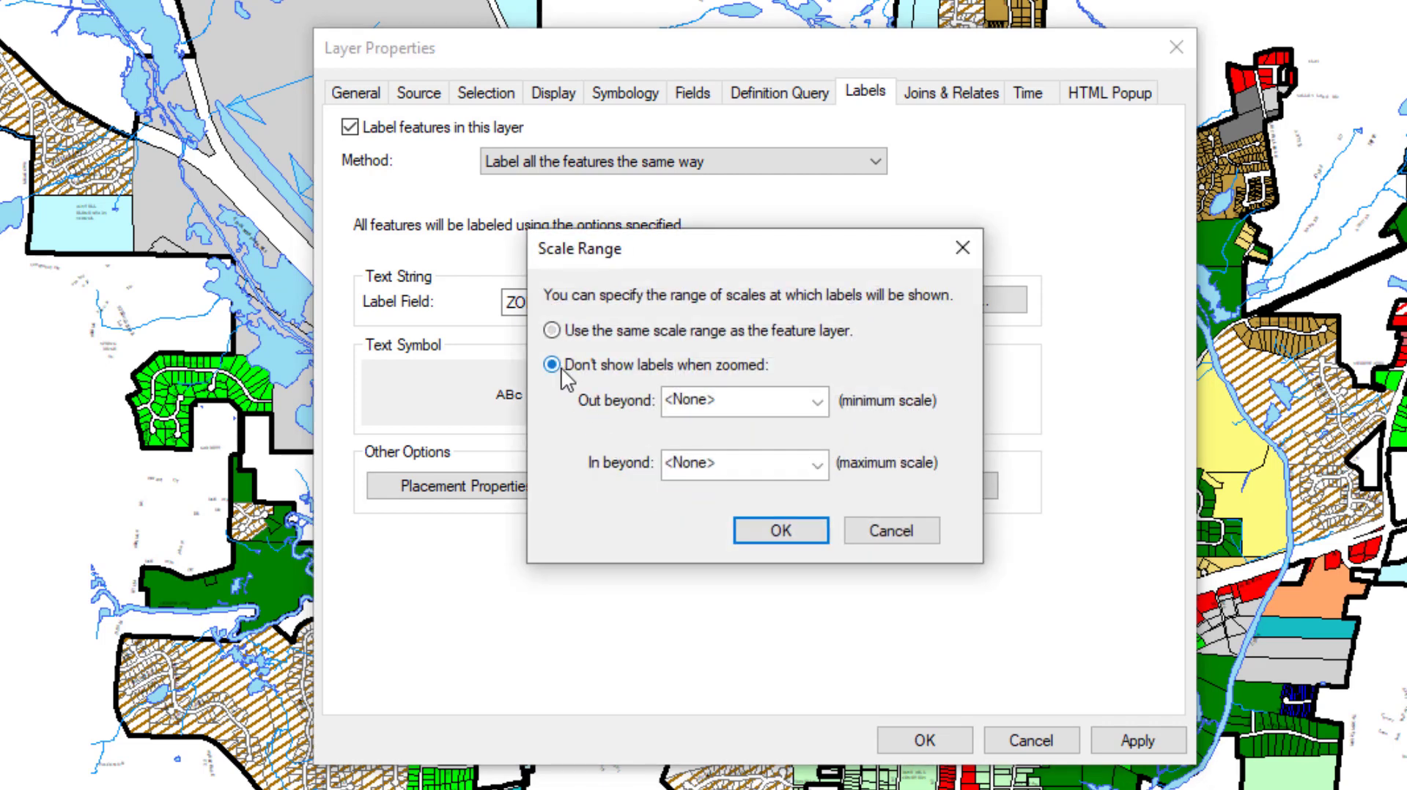
{"action": "left_click", "coordinate": [750, 398]}
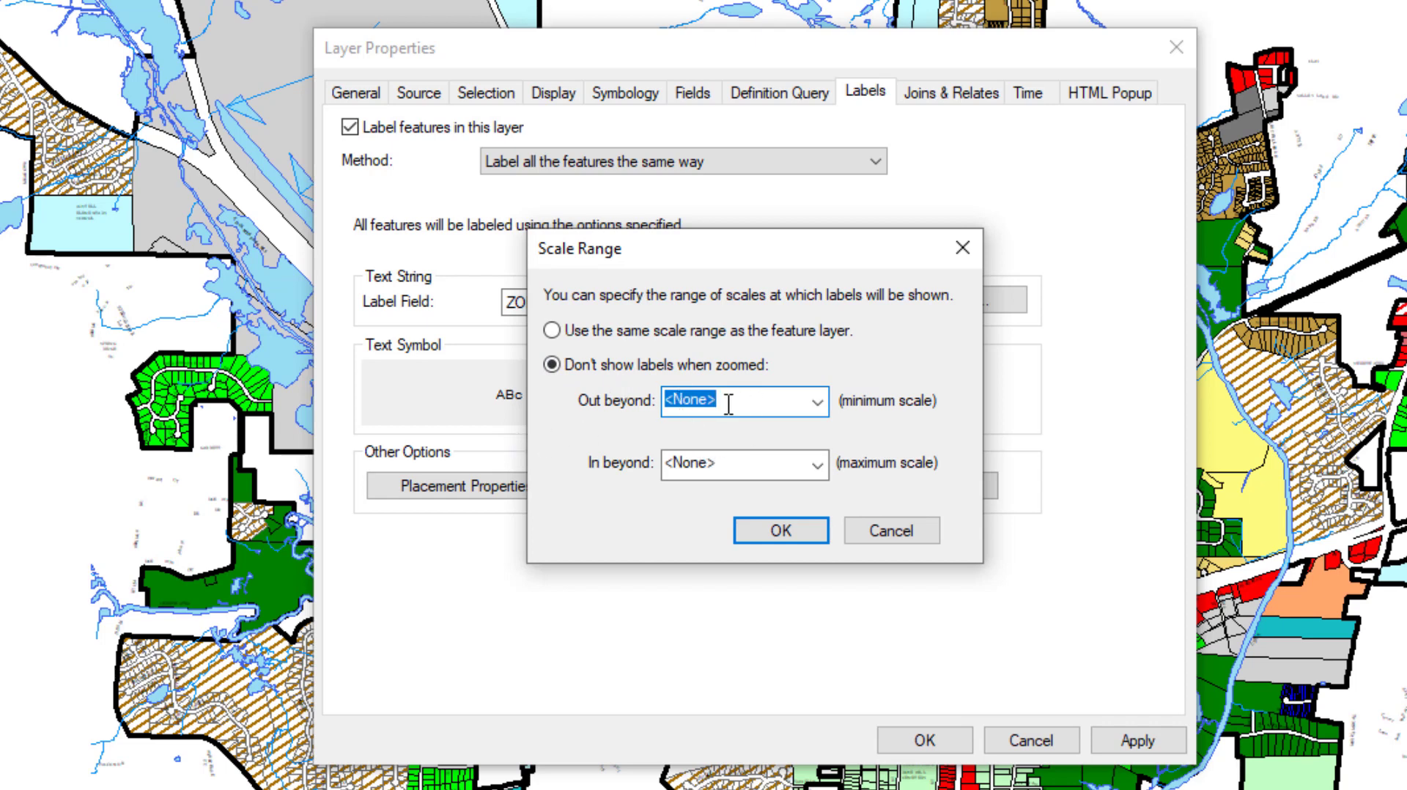
{"action": "type", "text": "10000"}
{"action": "left_click", "coordinate": [743, 535]}
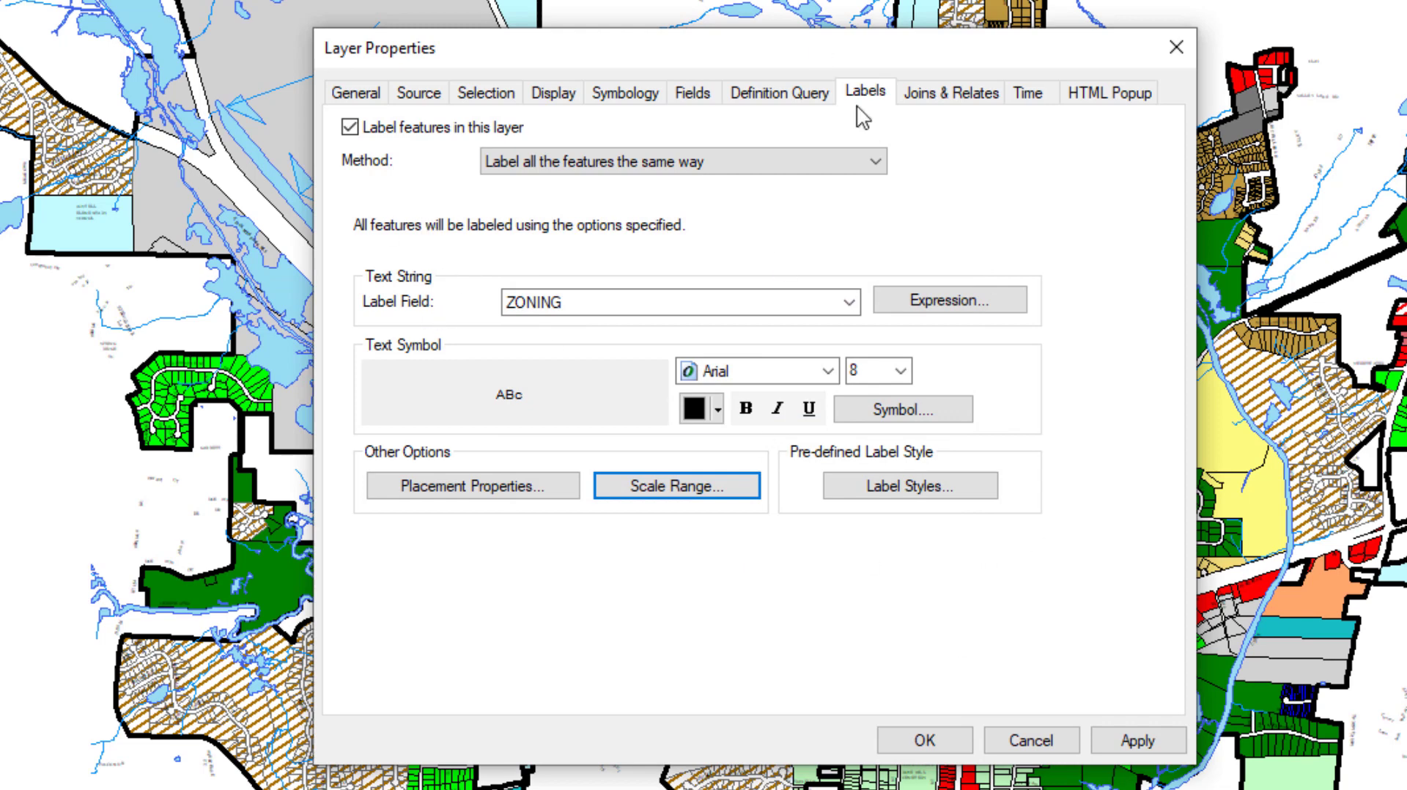
- Review the layer's joins and relates, time and HTML popup settings, and accept the layer property changes
{"action": "left_click", "coordinate": [950, 101]}
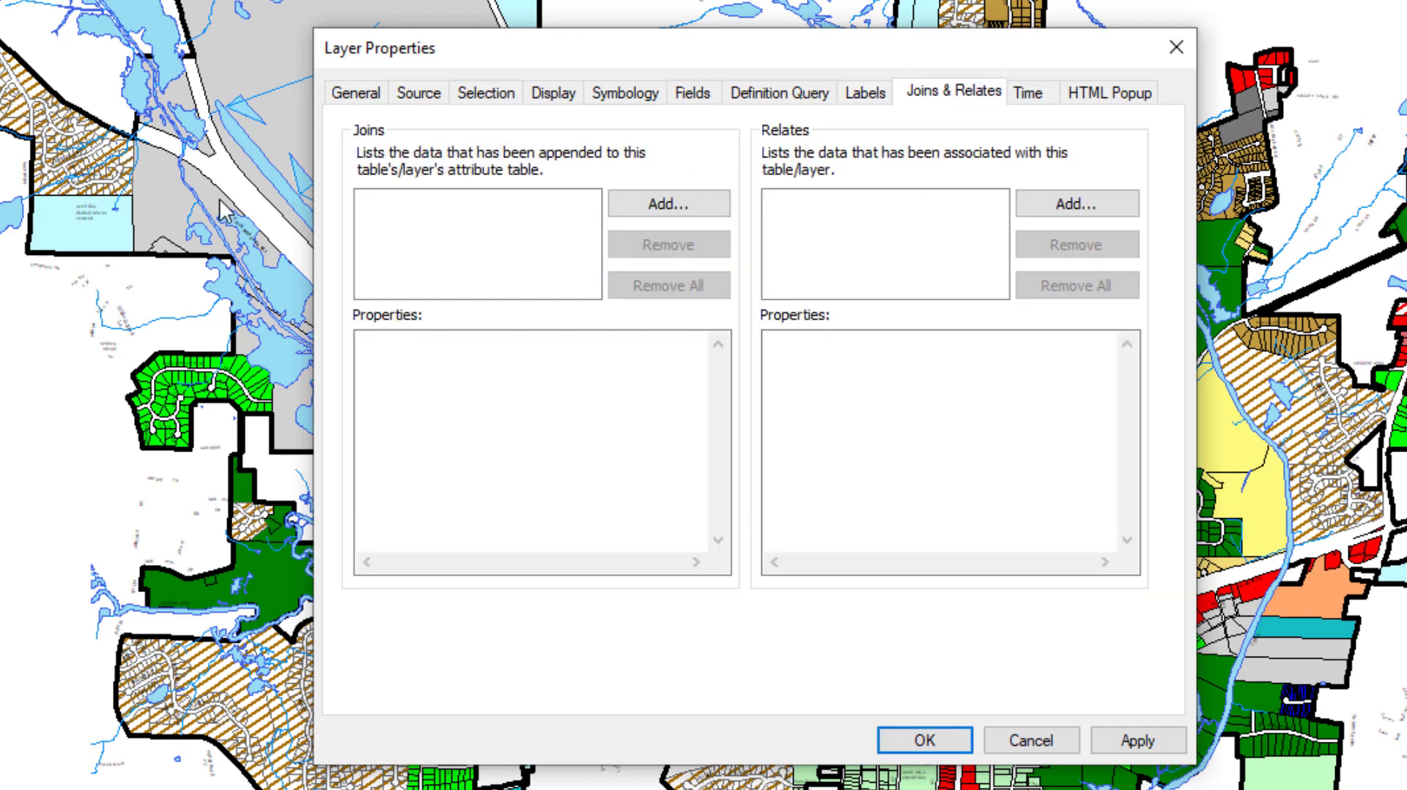
{"action": "left_click", "coordinate": [1046, 110]}
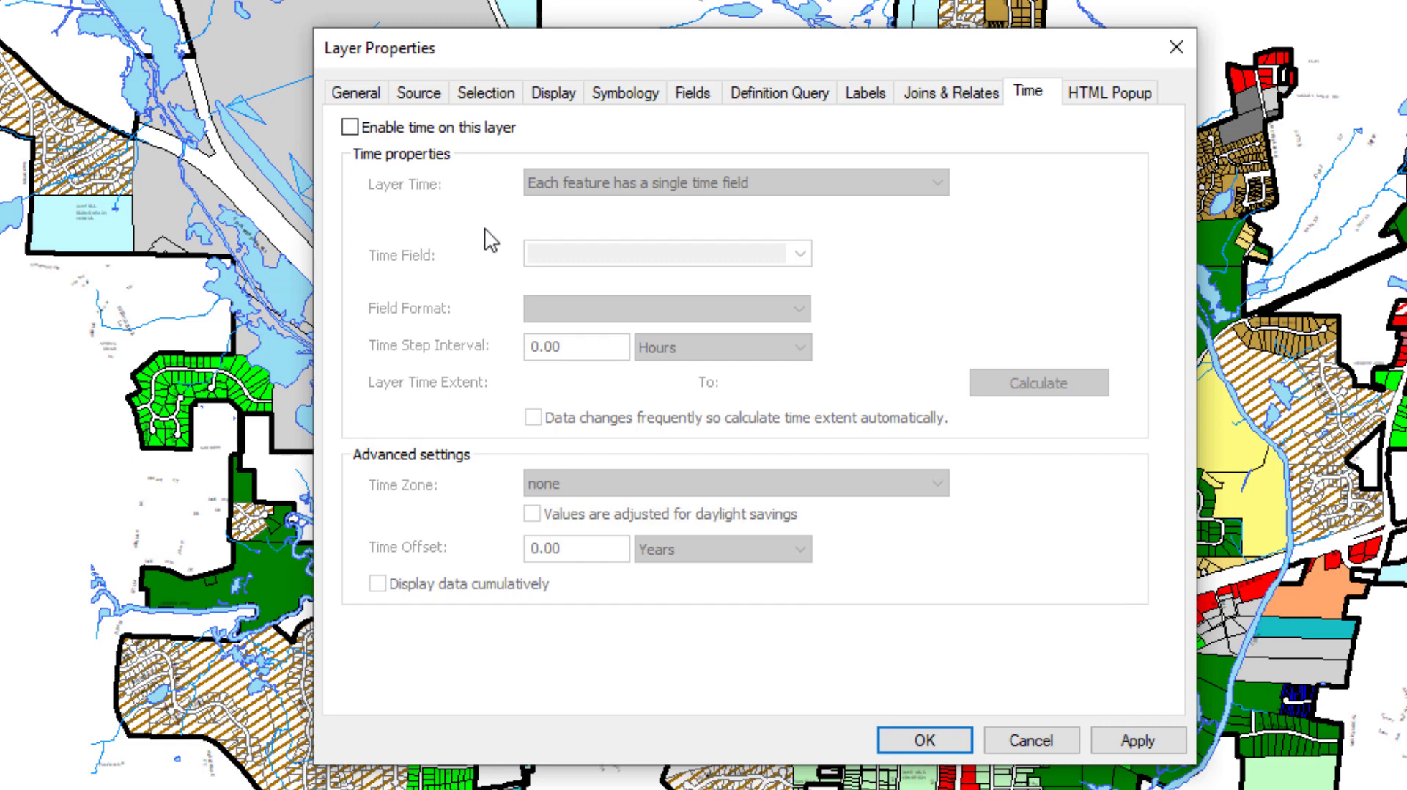
{"action": "left_click", "coordinate": [1113, 93]}
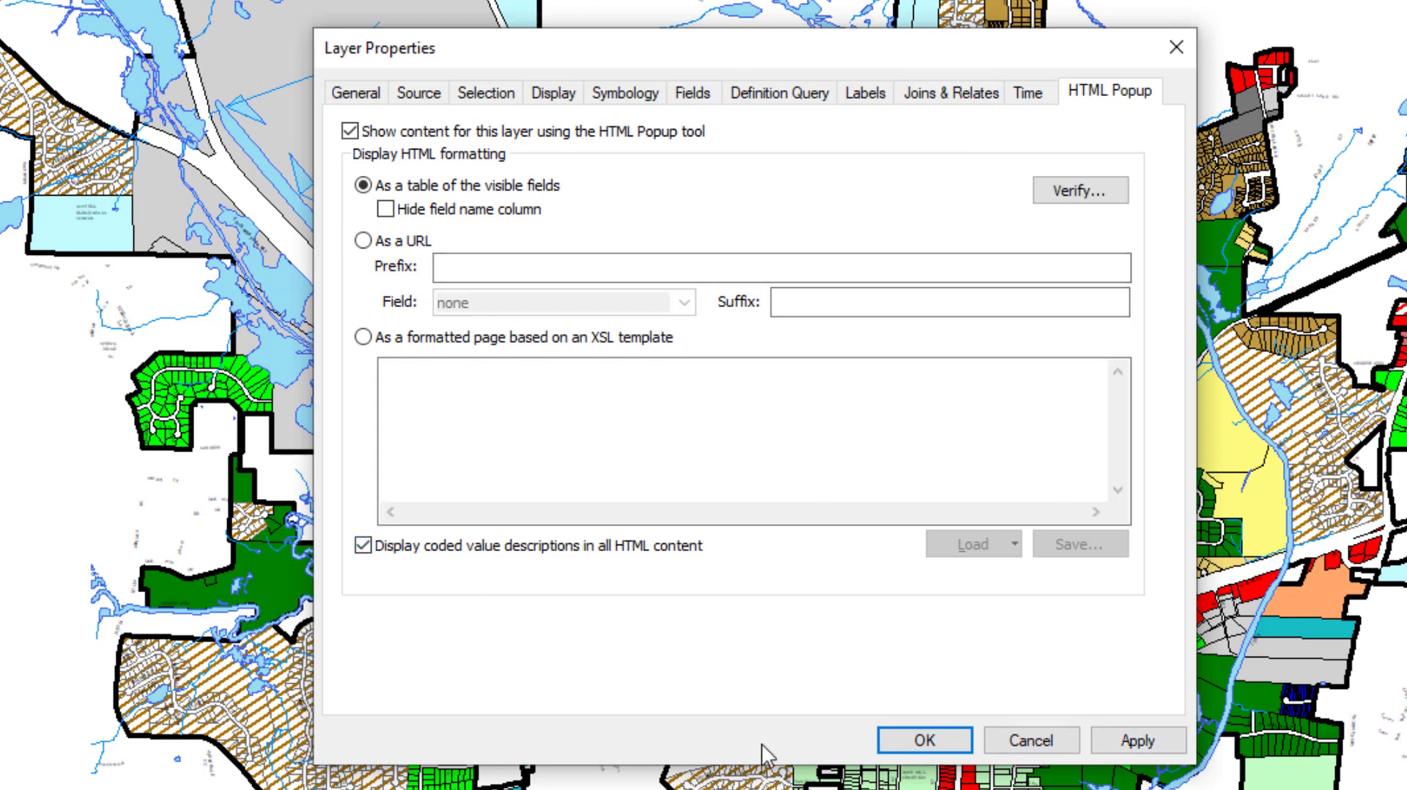
{"action": "left_click", "coordinate": [953, 731]}
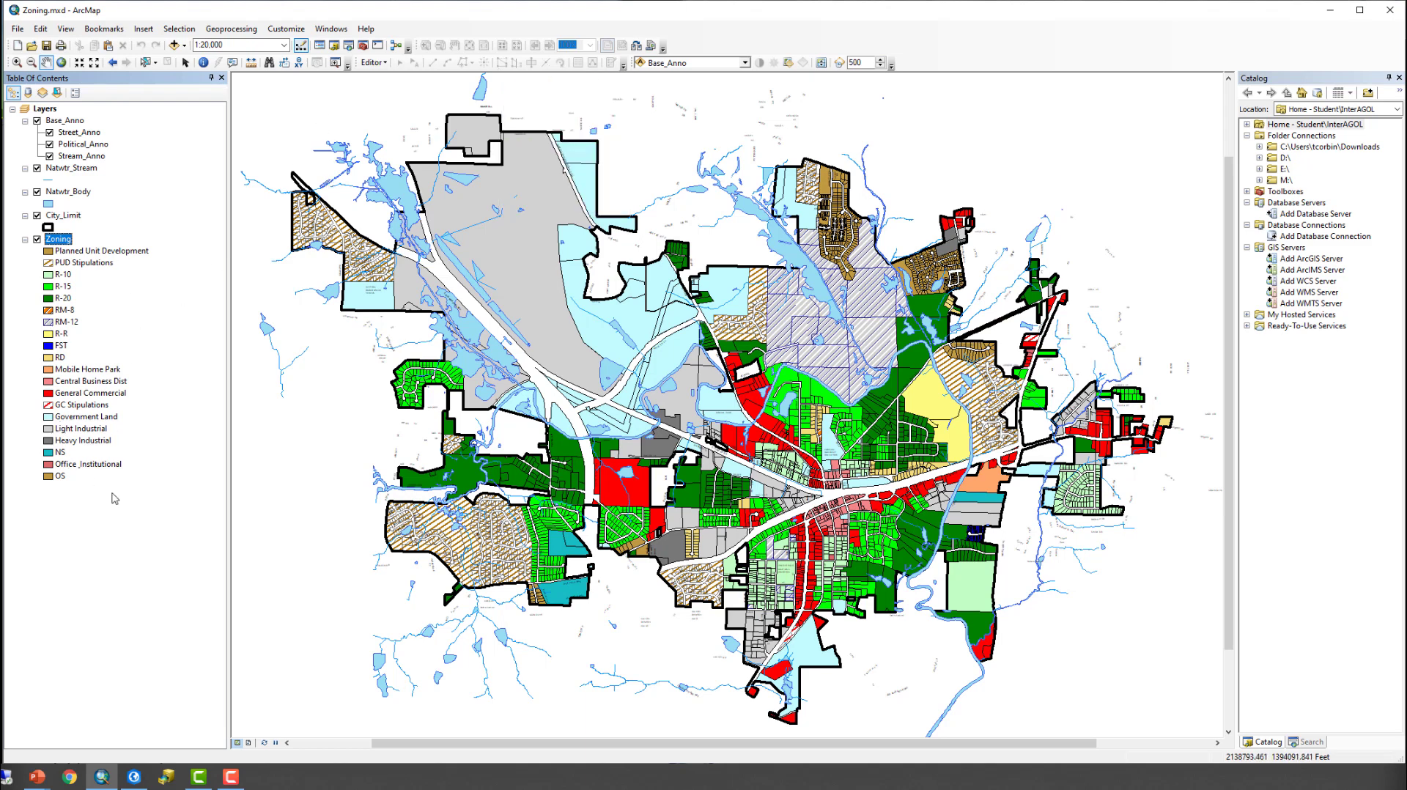
- Start an edit session and display the feature templates available for creating features
{"action": "left_click", "coordinate": [375, 63]}
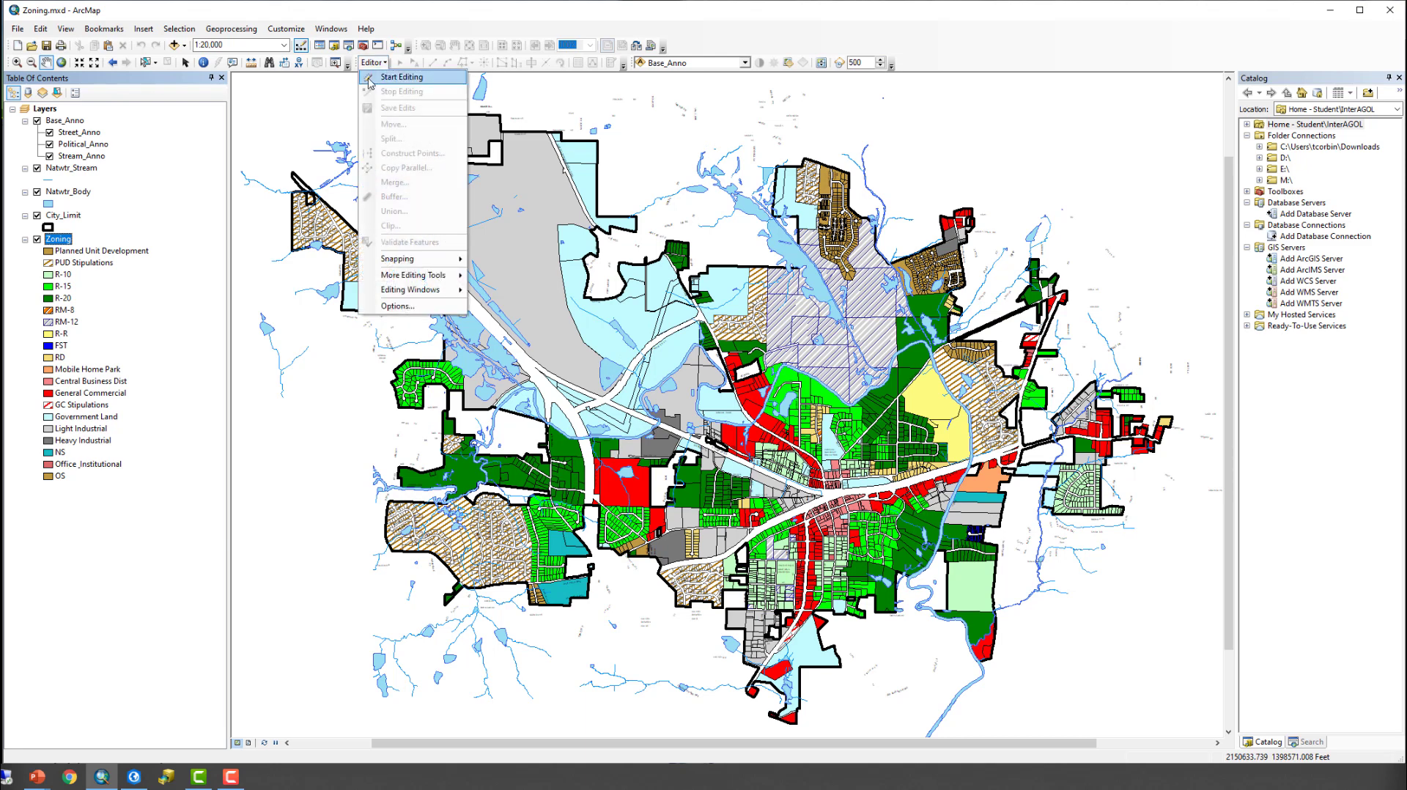
{"action": "left_click", "coordinate": [402, 77]}
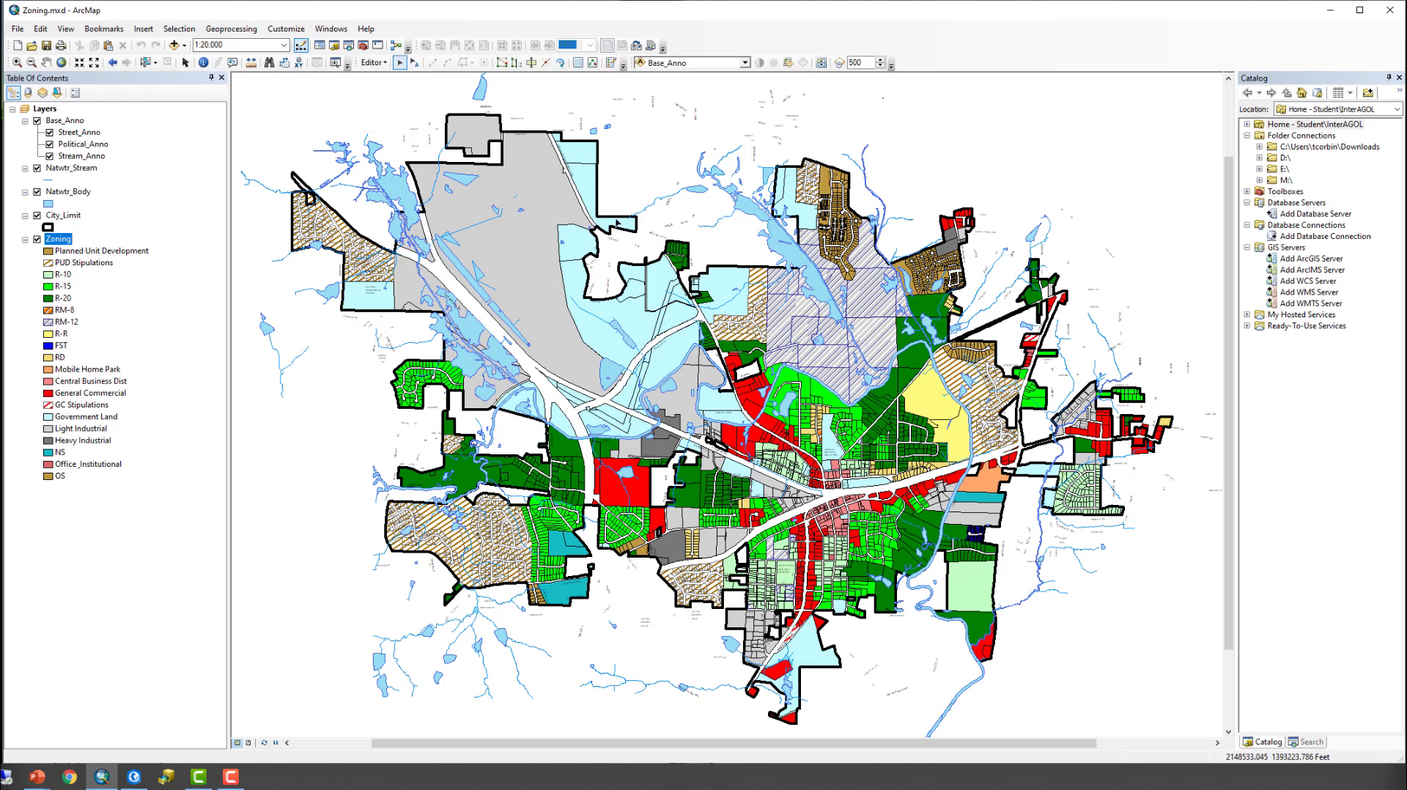
{"action": "left_click", "coordinate": [610, 63]}
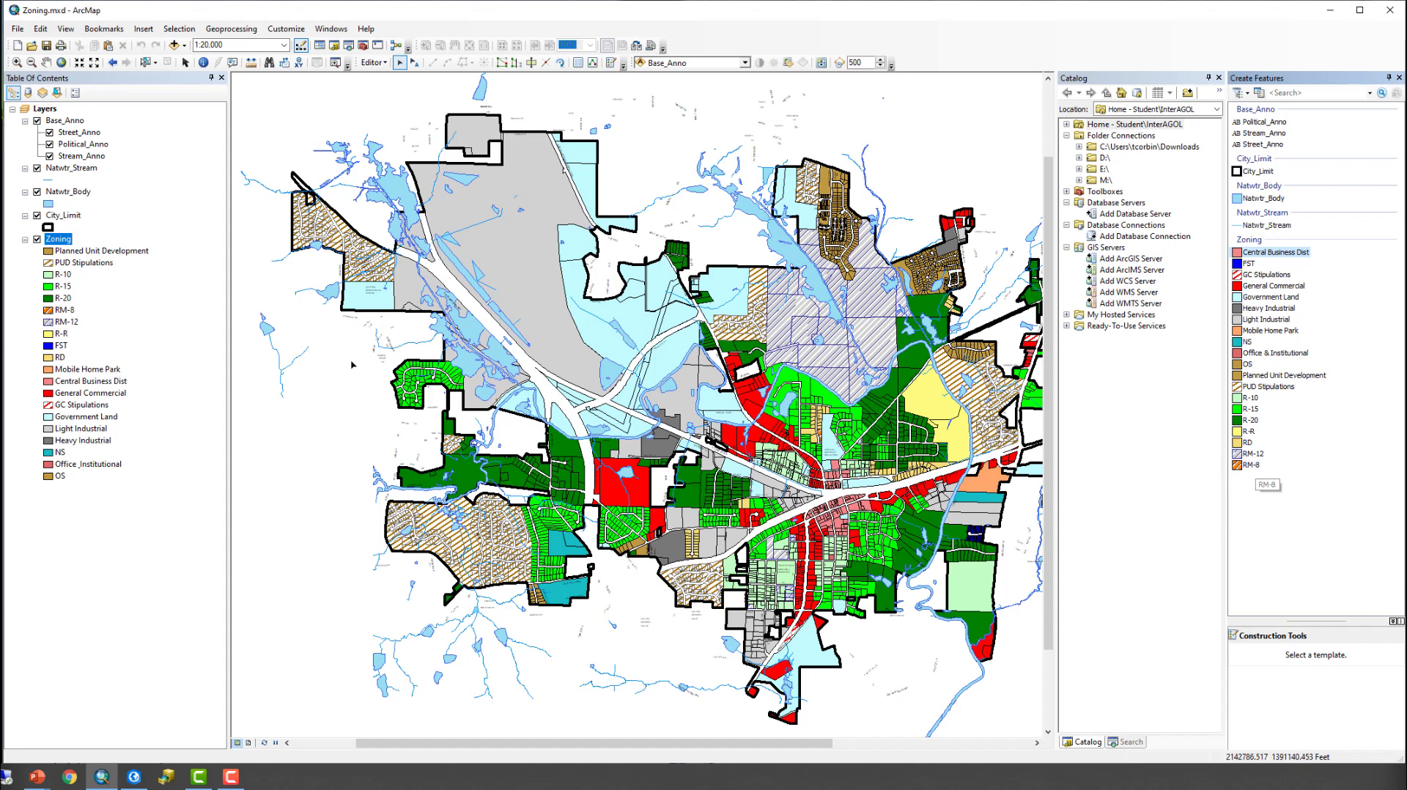
- Open the properties of the Central Business Dist template and enter the description "Special Commerical Area"
{"action": "right_click", "coordinate": [1269, 261]}
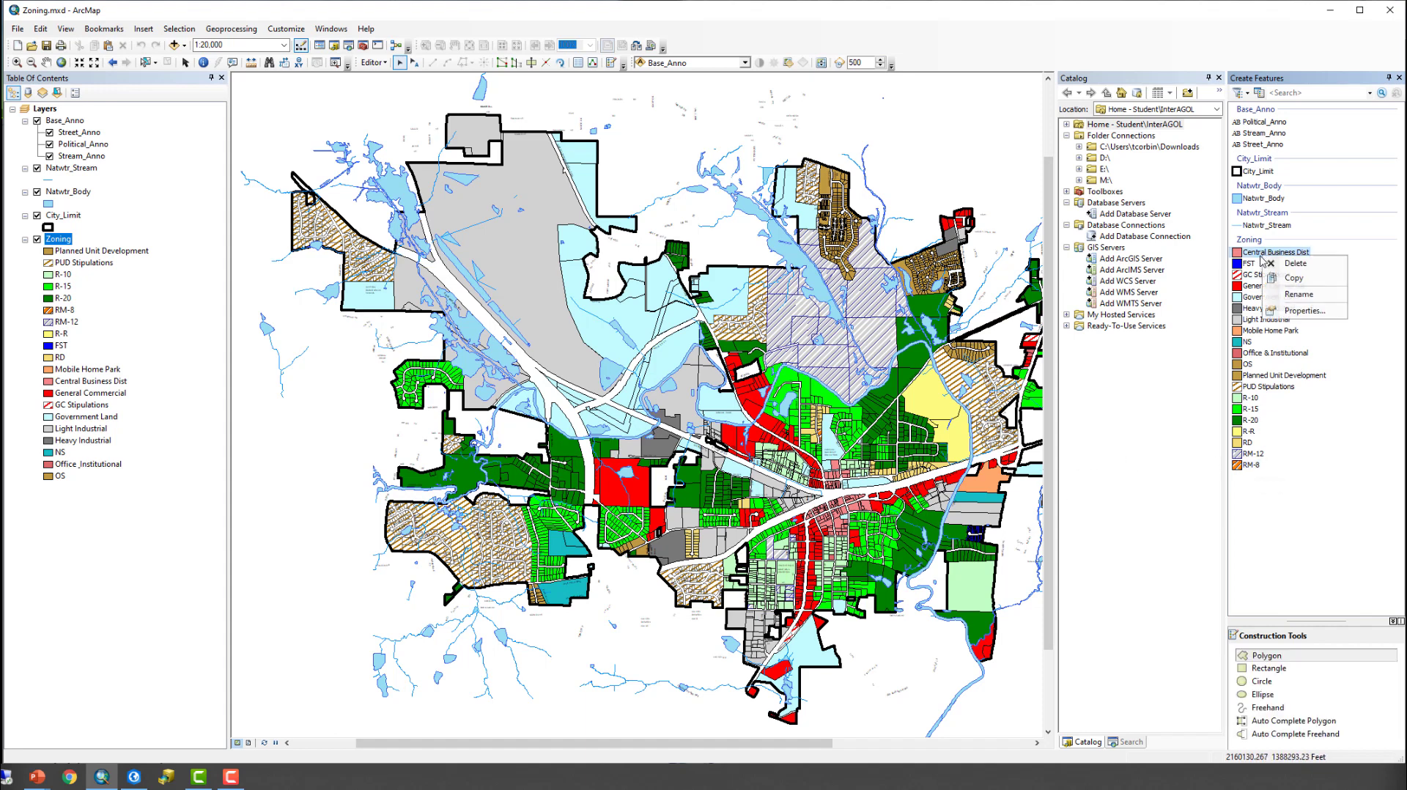
{"action": "left_click", "coordinate": [1288, 311]}
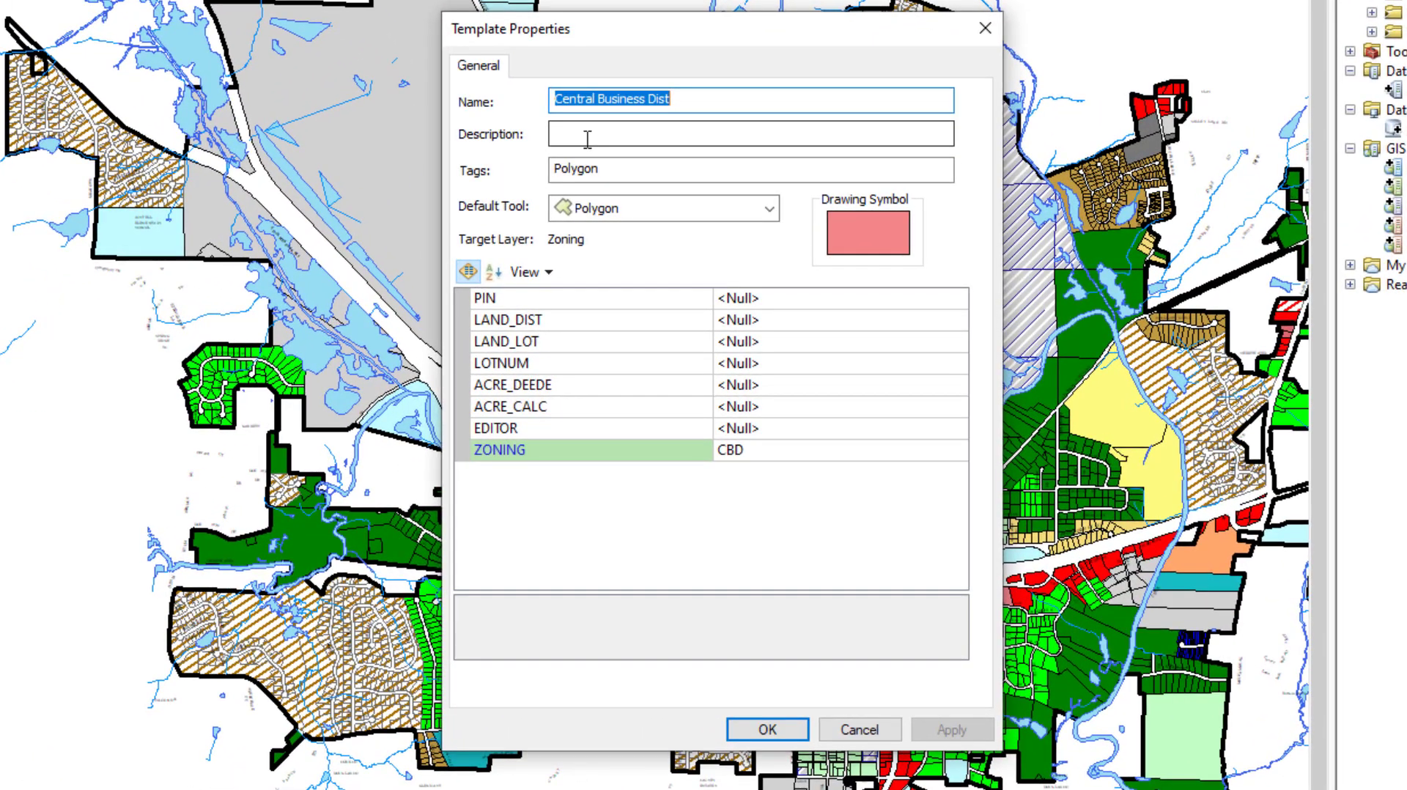
{"action": "left_click", "coordinate": [623, 232]}
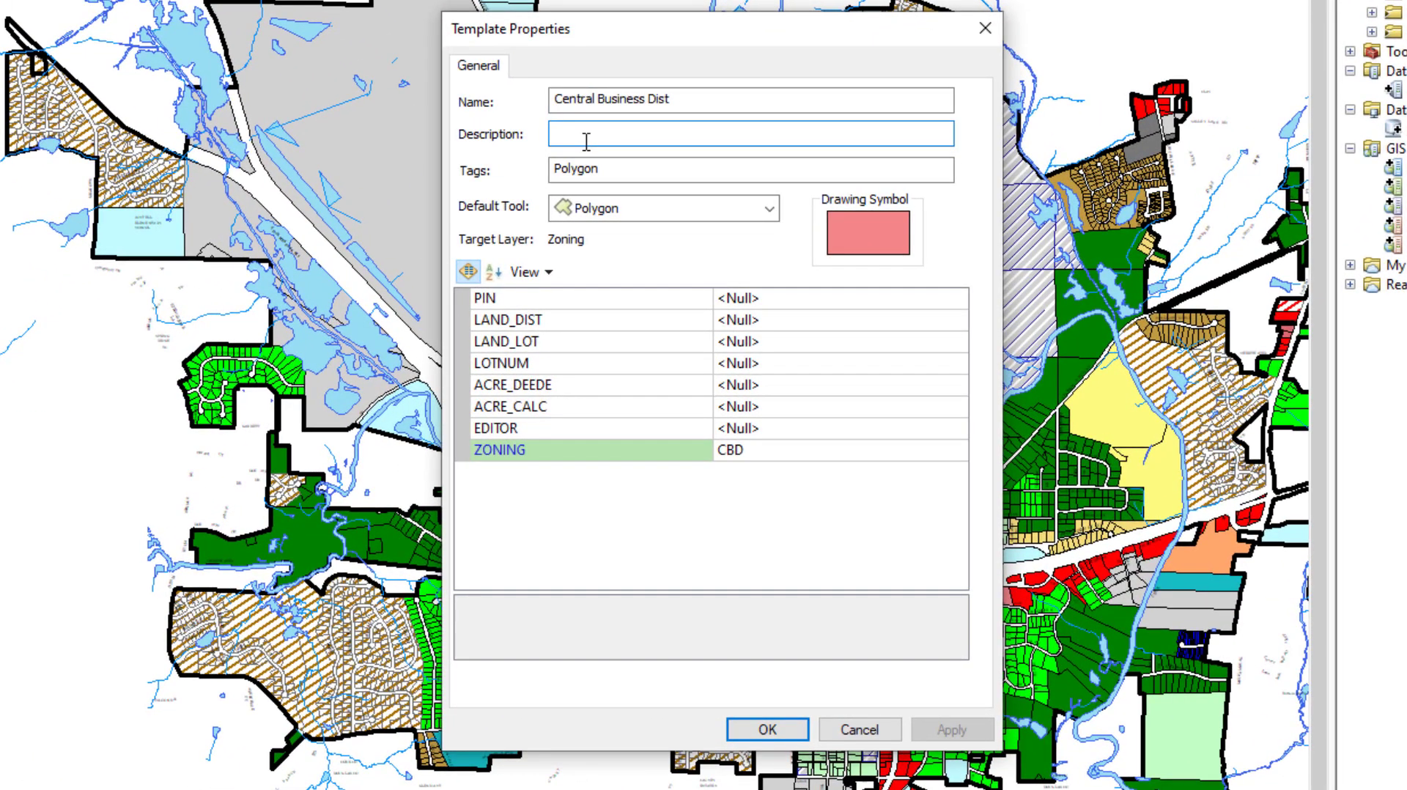
{"action": "type", "text": "Special"}
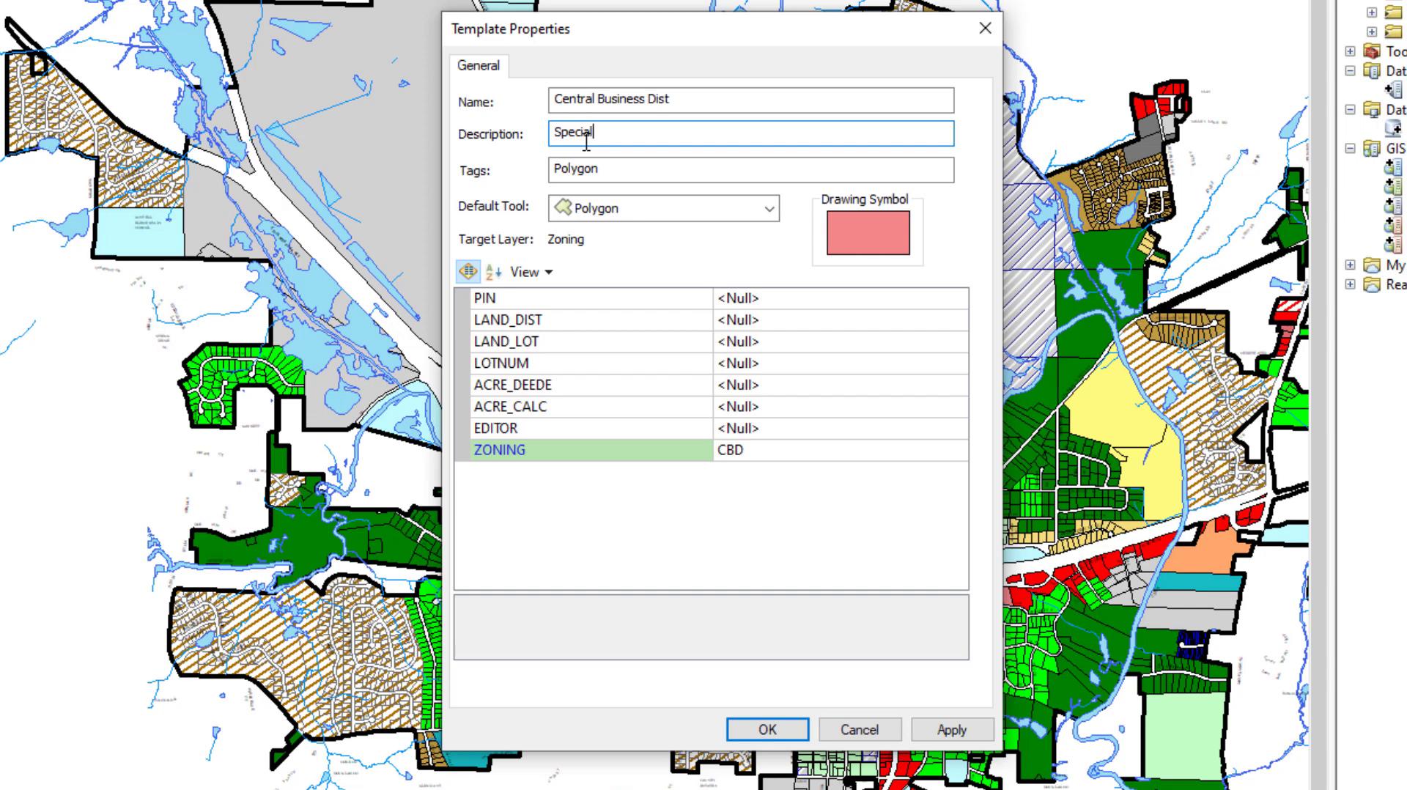
{"action": "type", "text": "Commerical Area"}
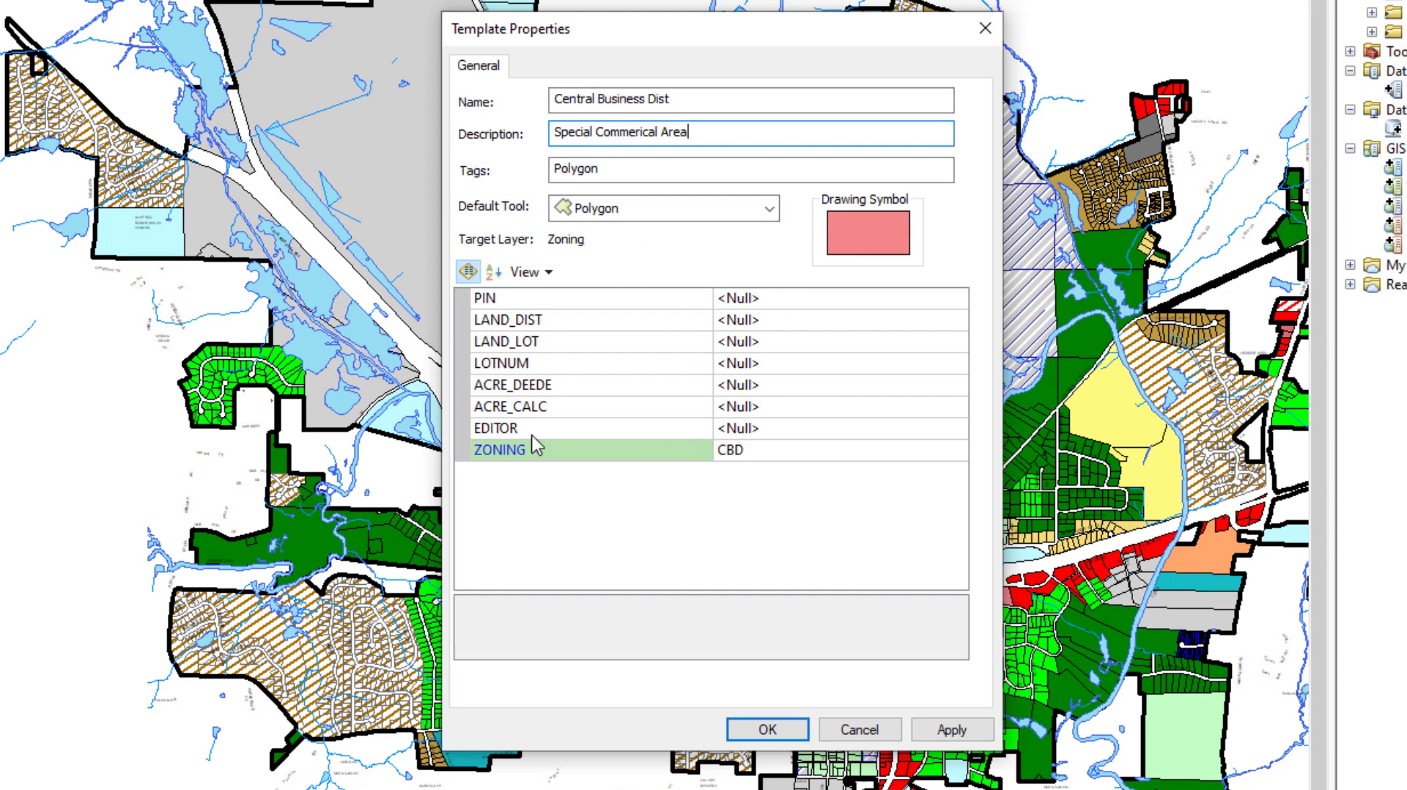
- Enter the editor's name as the template's default EDITOR value, keep Polygon as the default tool, and accept the template properties
{"action": "left_click", "coordinate": [782, 428]}
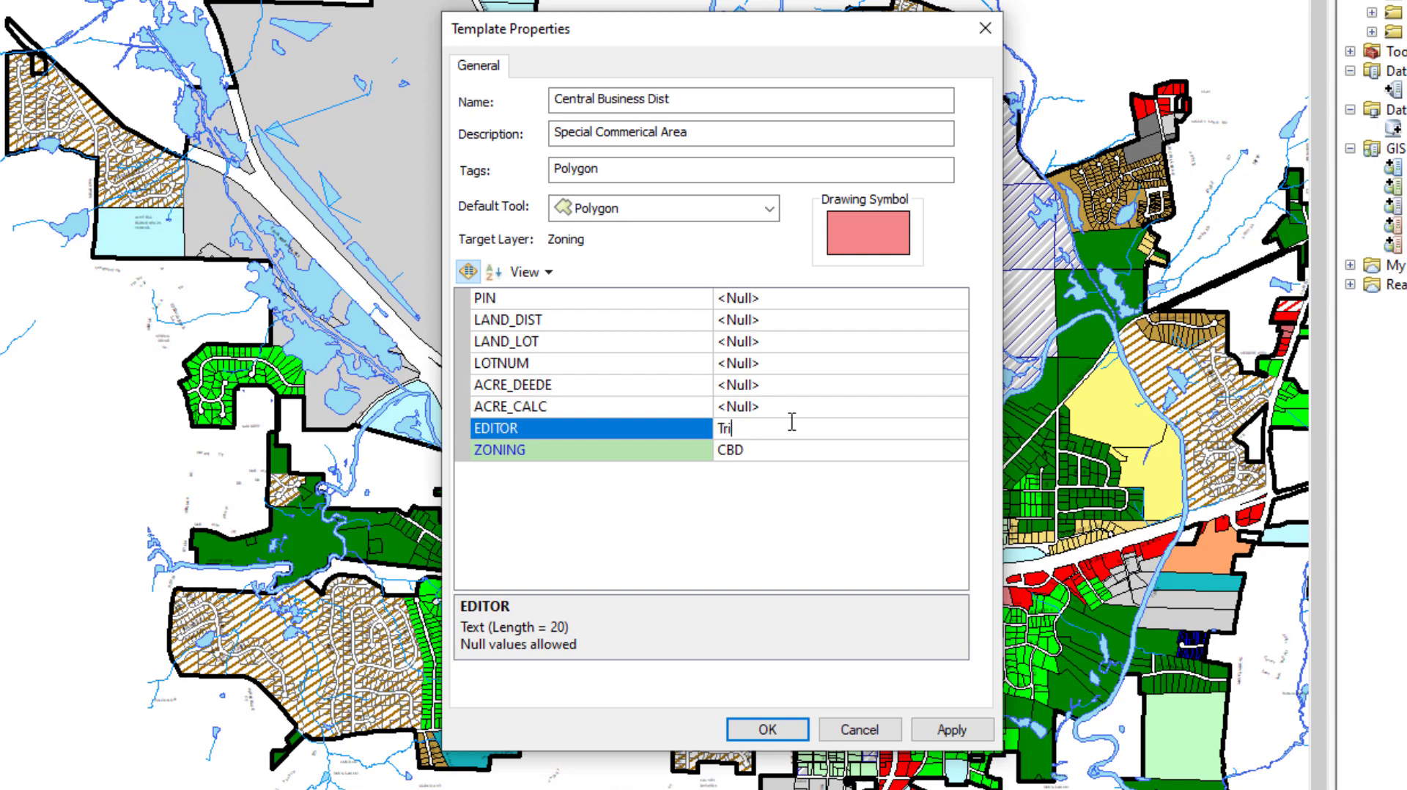
{"action": "type", "text": "pp"}
{"action": "left_click", "coordinate": [769, 210]}
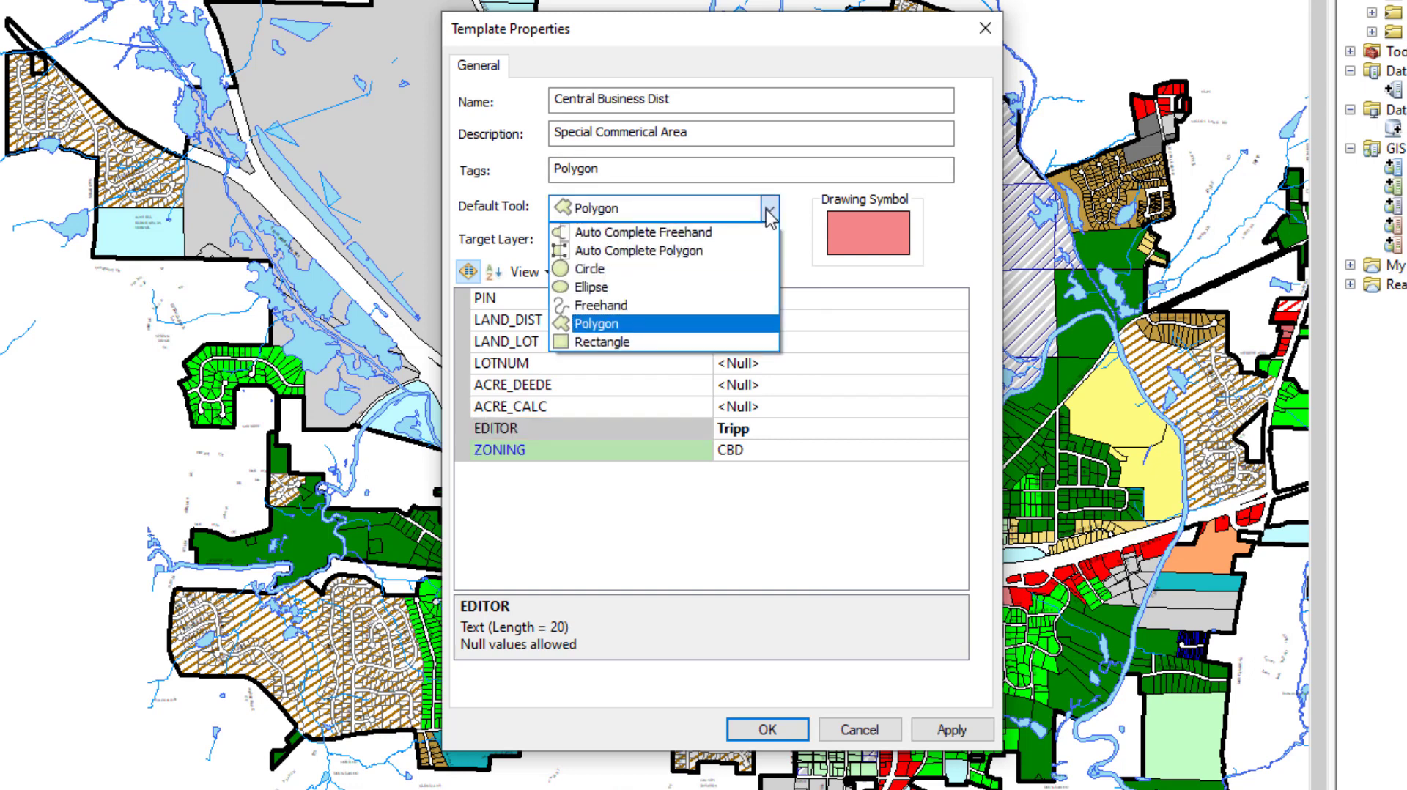
{"action": "left_click", "coordinate": [648, 324]}
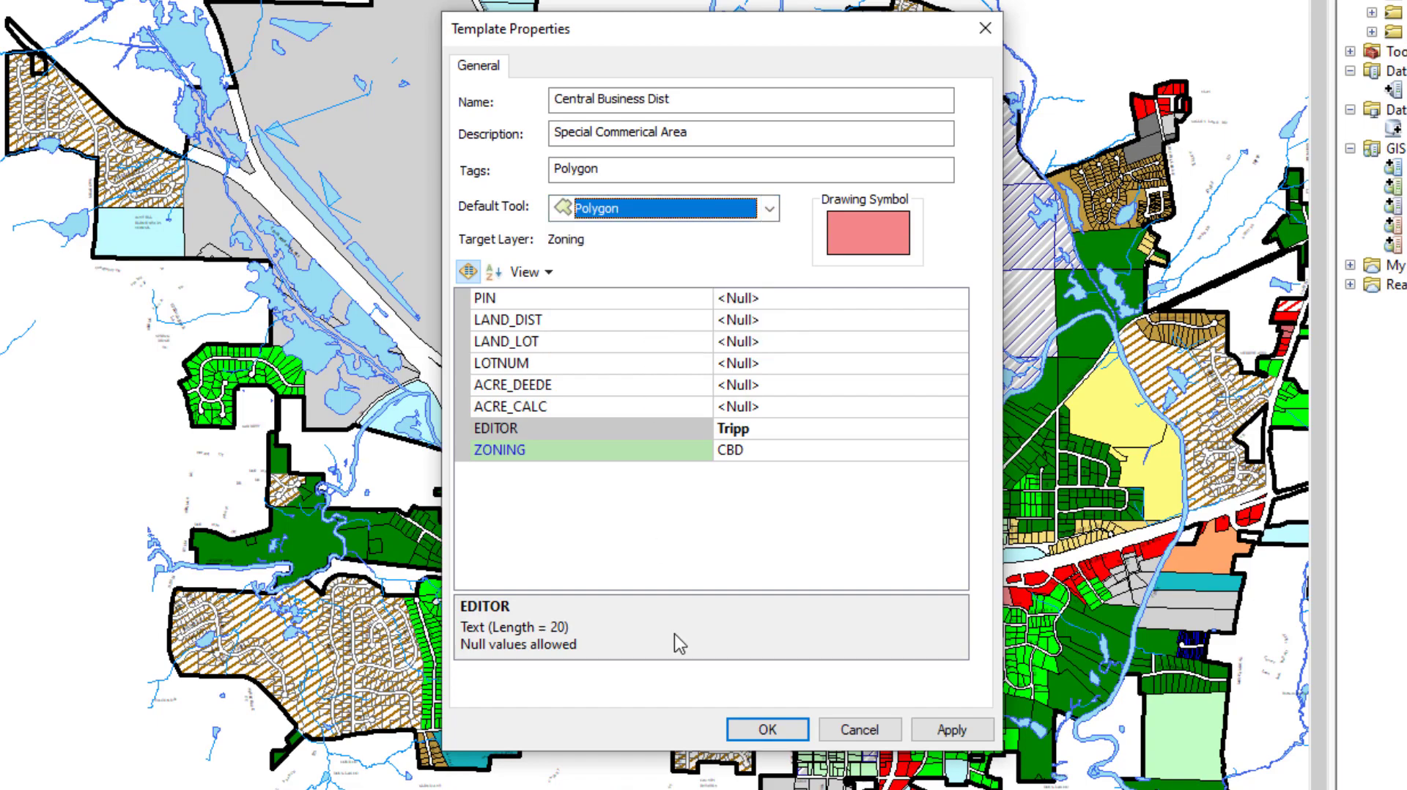
{"action": "left_click", "coordinate": [777, 735]}
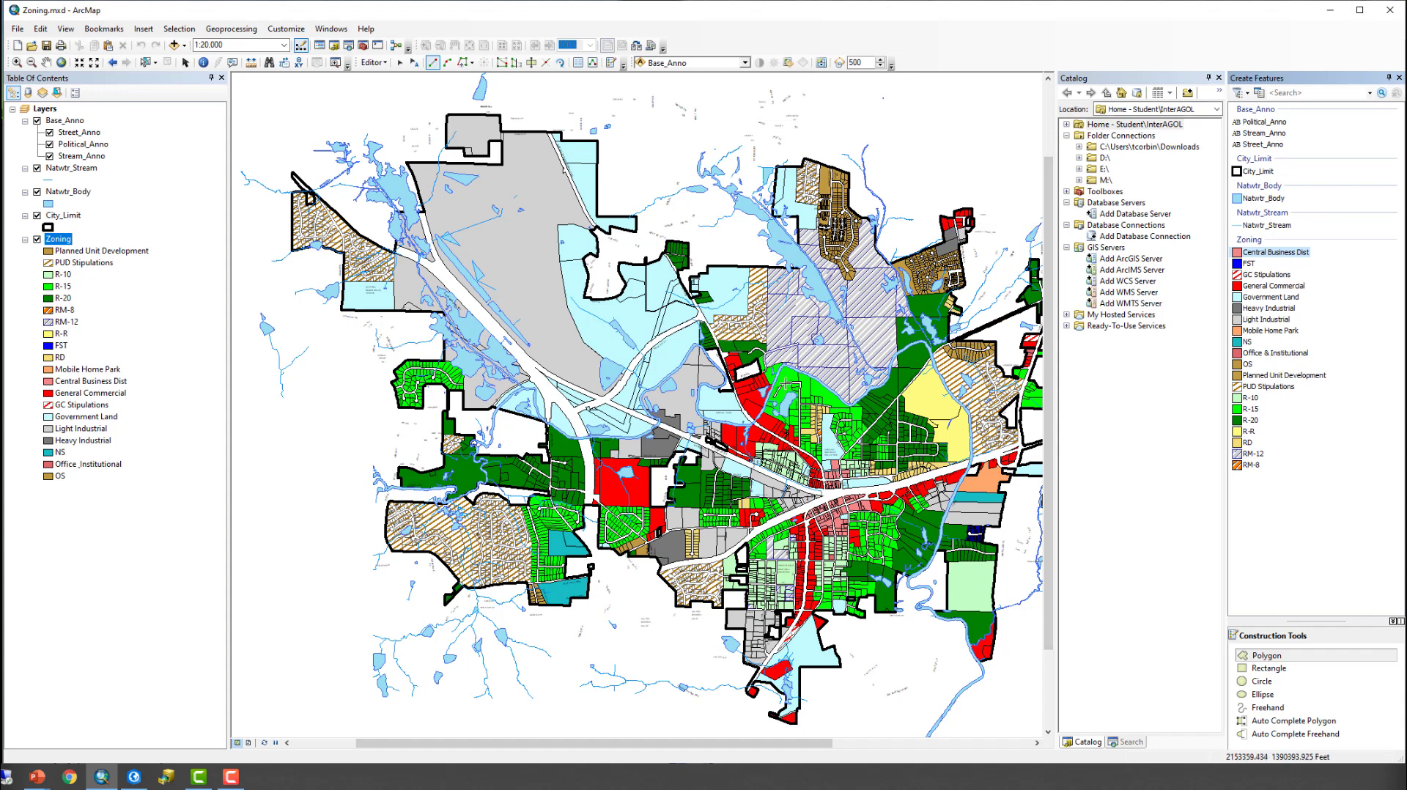
- Close the Create Features window and stop the edit session
{"action": "left_click", "coordinate": [1401, 78]}
{"action": "left_click", "coordinate": [381, 64]}
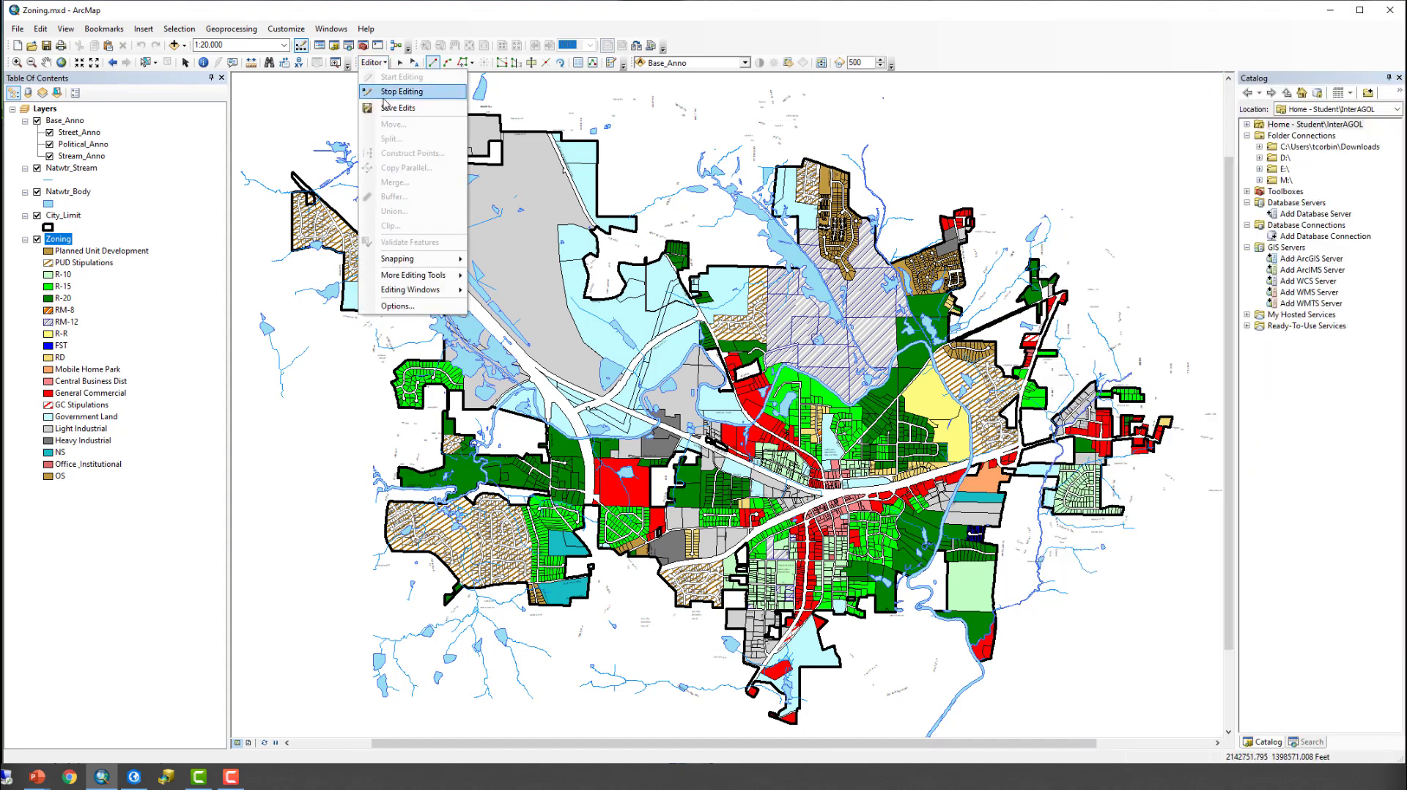
{"action": "left_click", "coordinate": [384, 99]}
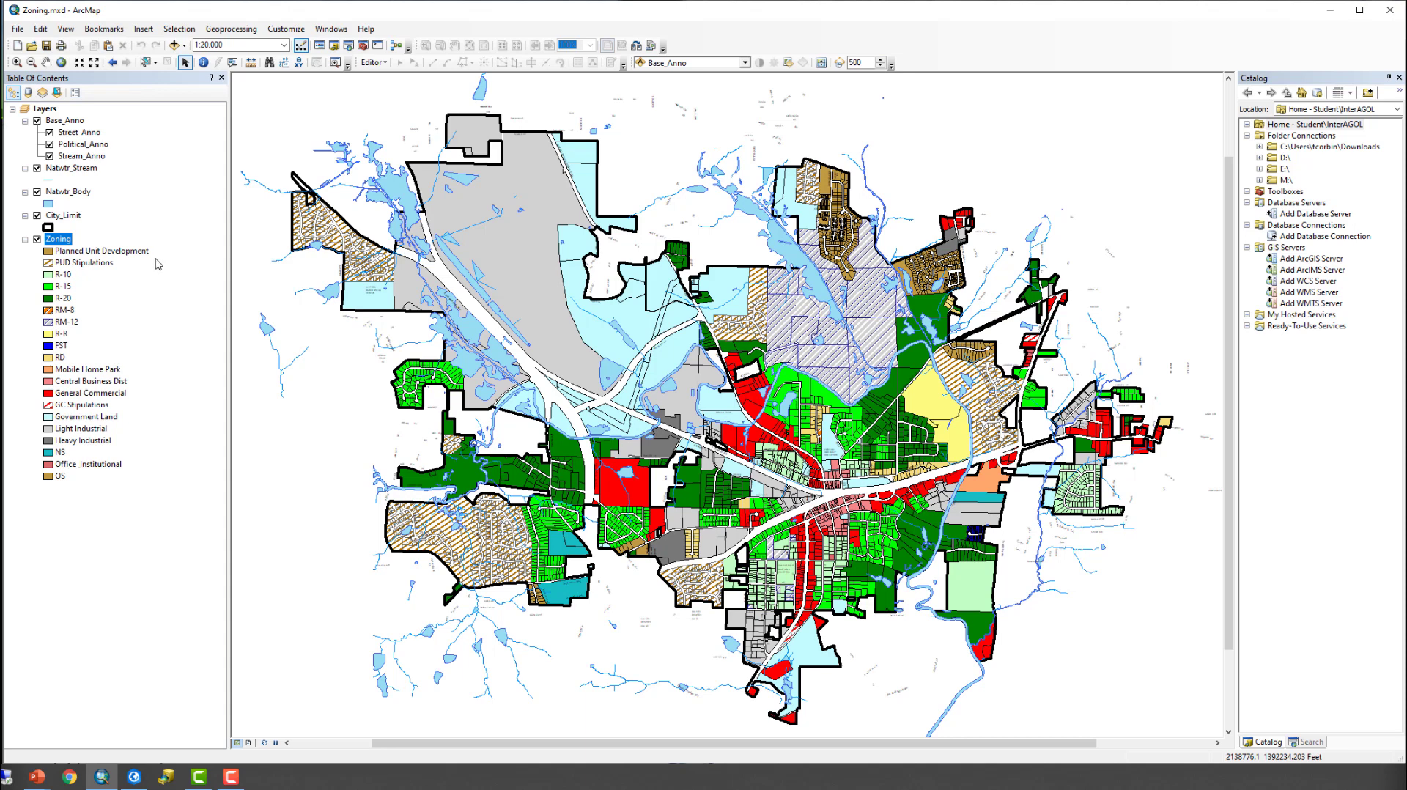
- Start saving the Zoning layer as a layer file and browse to the Final Project Data folder under GIS on the D drive
{"action": "right_click", "coordinate": [58, 241]}
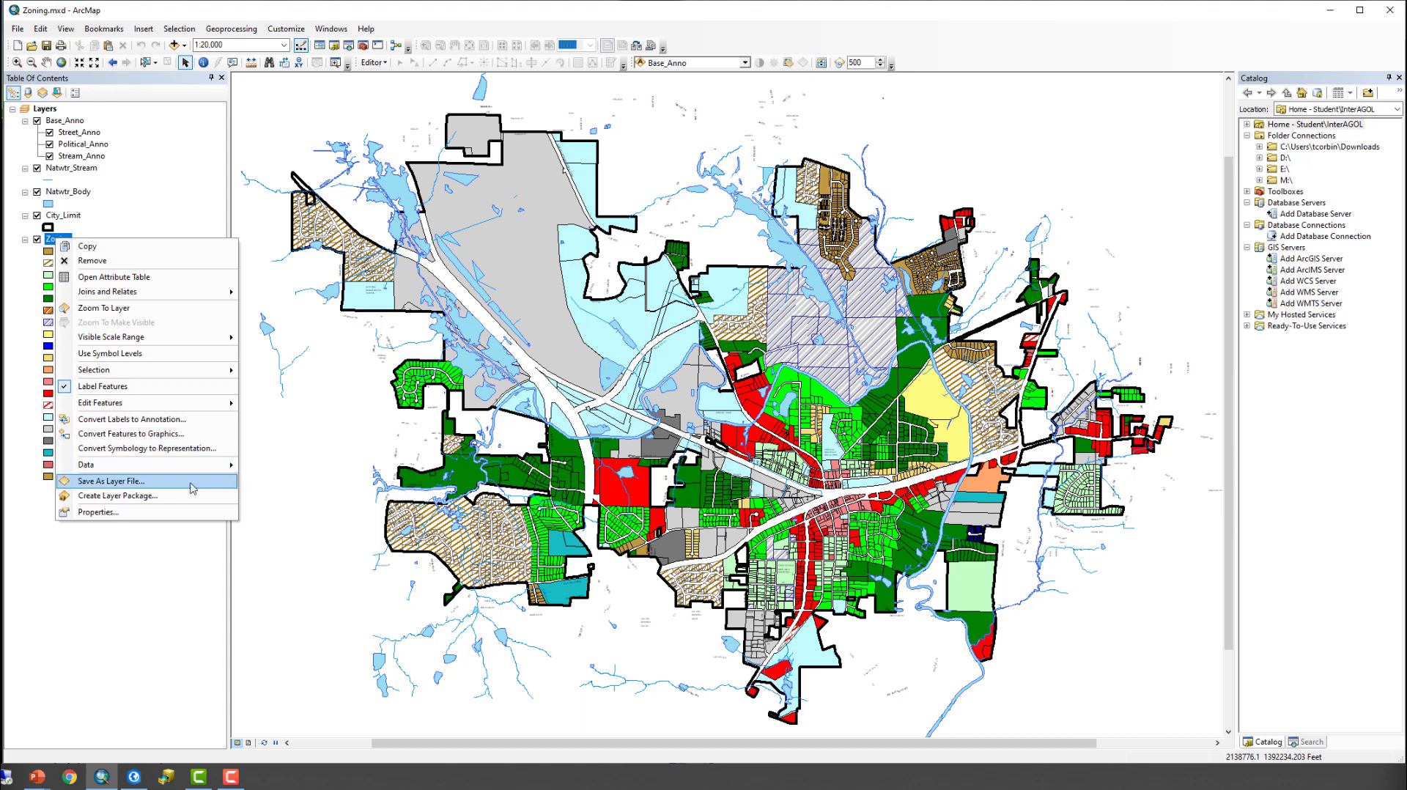
{"action": "left_click", "coordinate": [159, 488]}
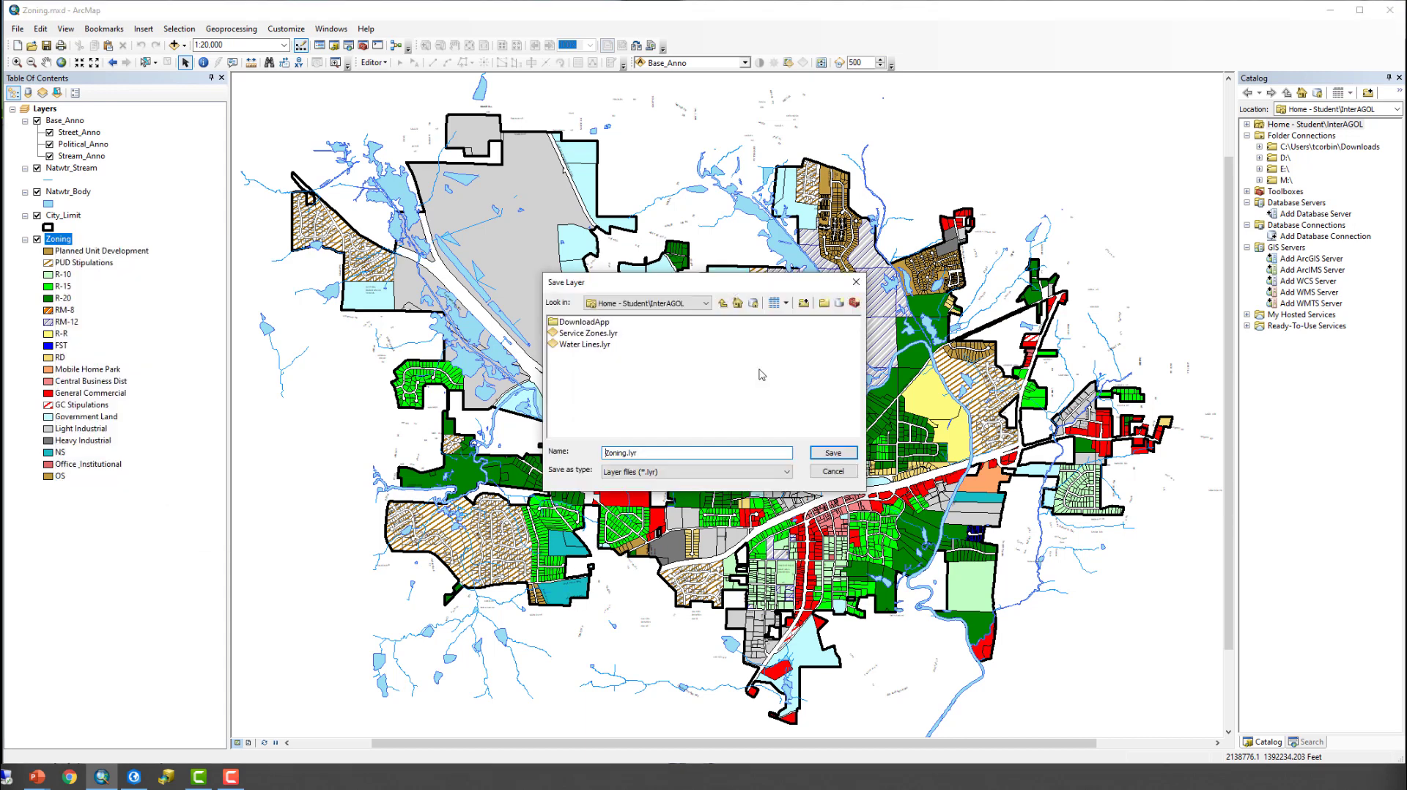
{"action": "left_click_drag", "start_coordinate": [683, 284], "coordinate": [662, 242]}
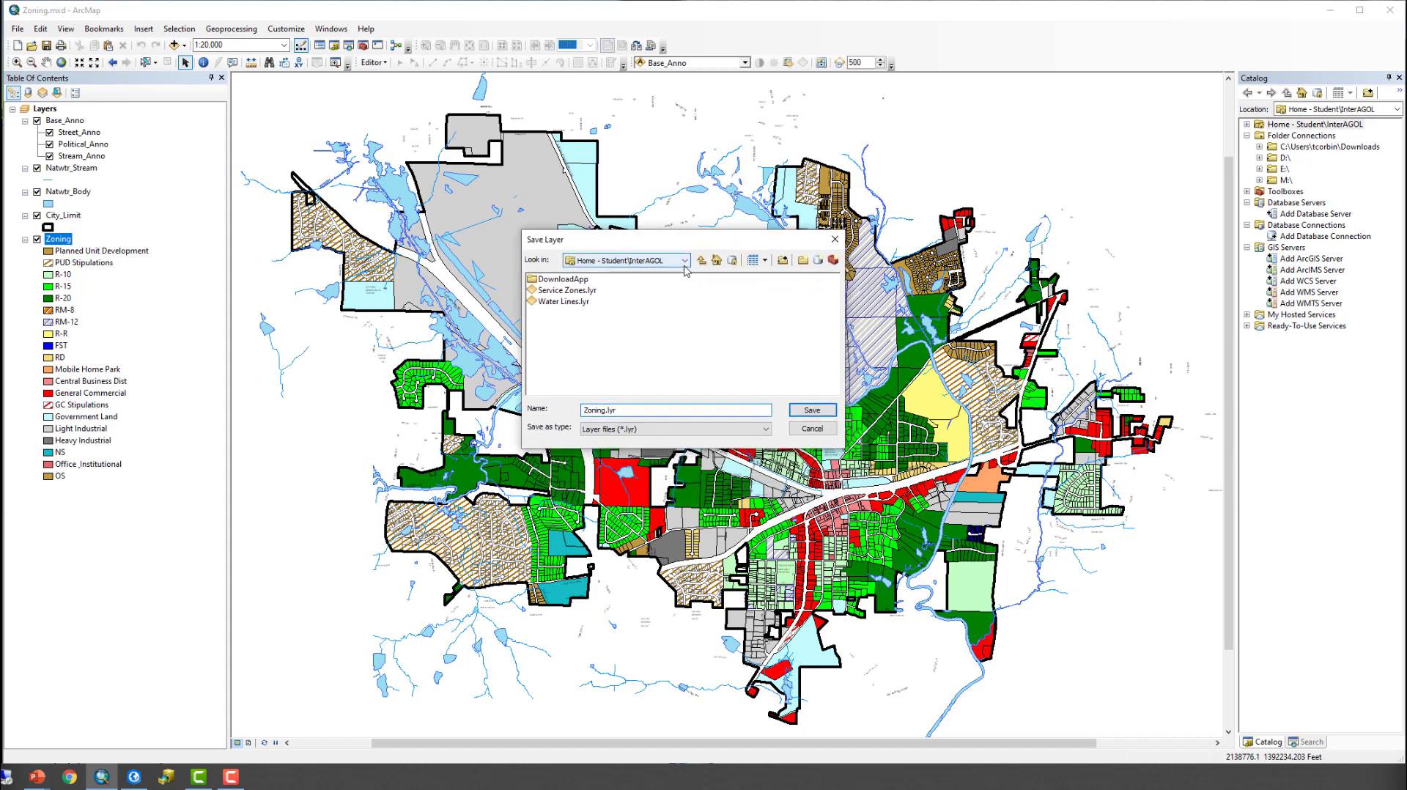
{"action": "left_click", "coordinate": [684, 264]}
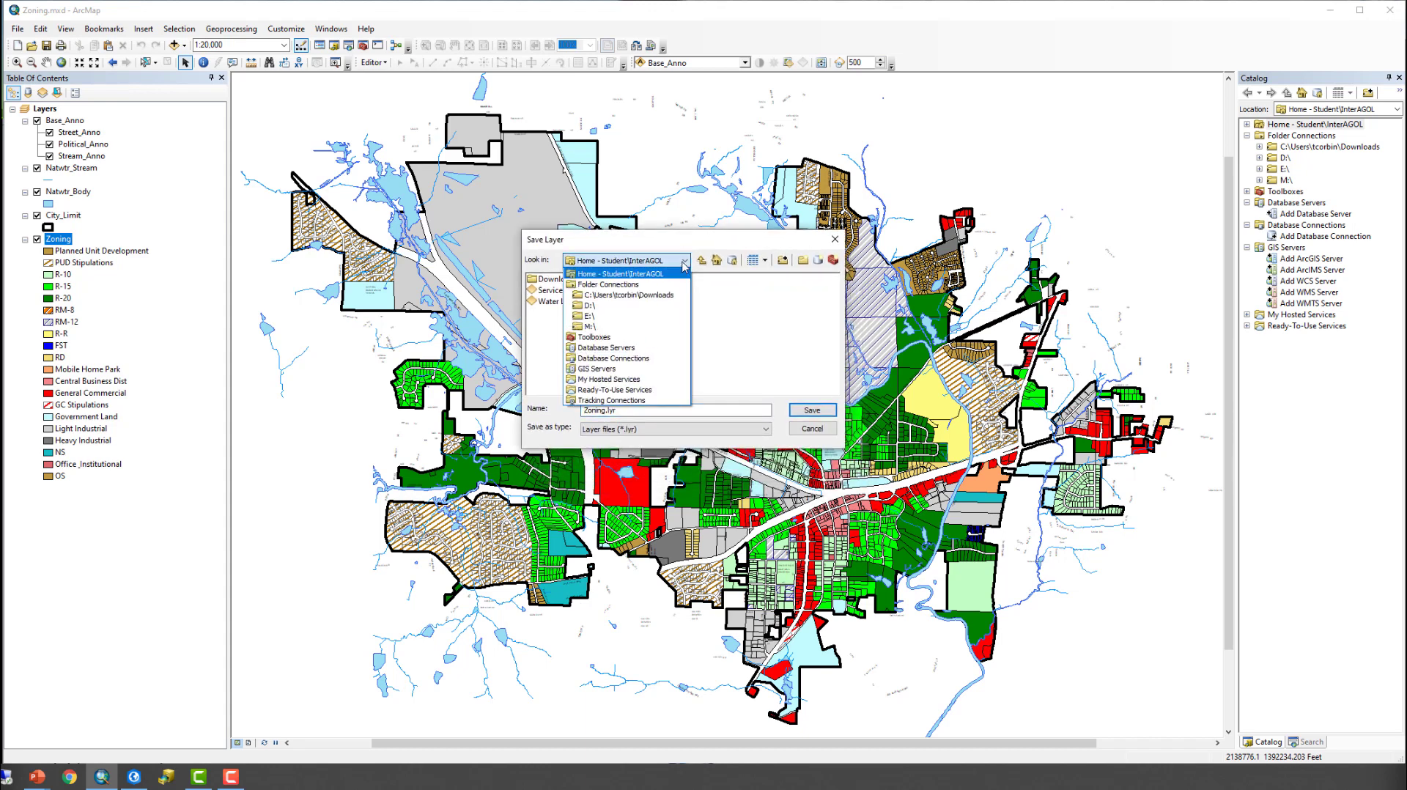
{"action": "left_click", "coordinate": [635, 306]}
{"action": "double_click", "coordinate": [543, 303]}
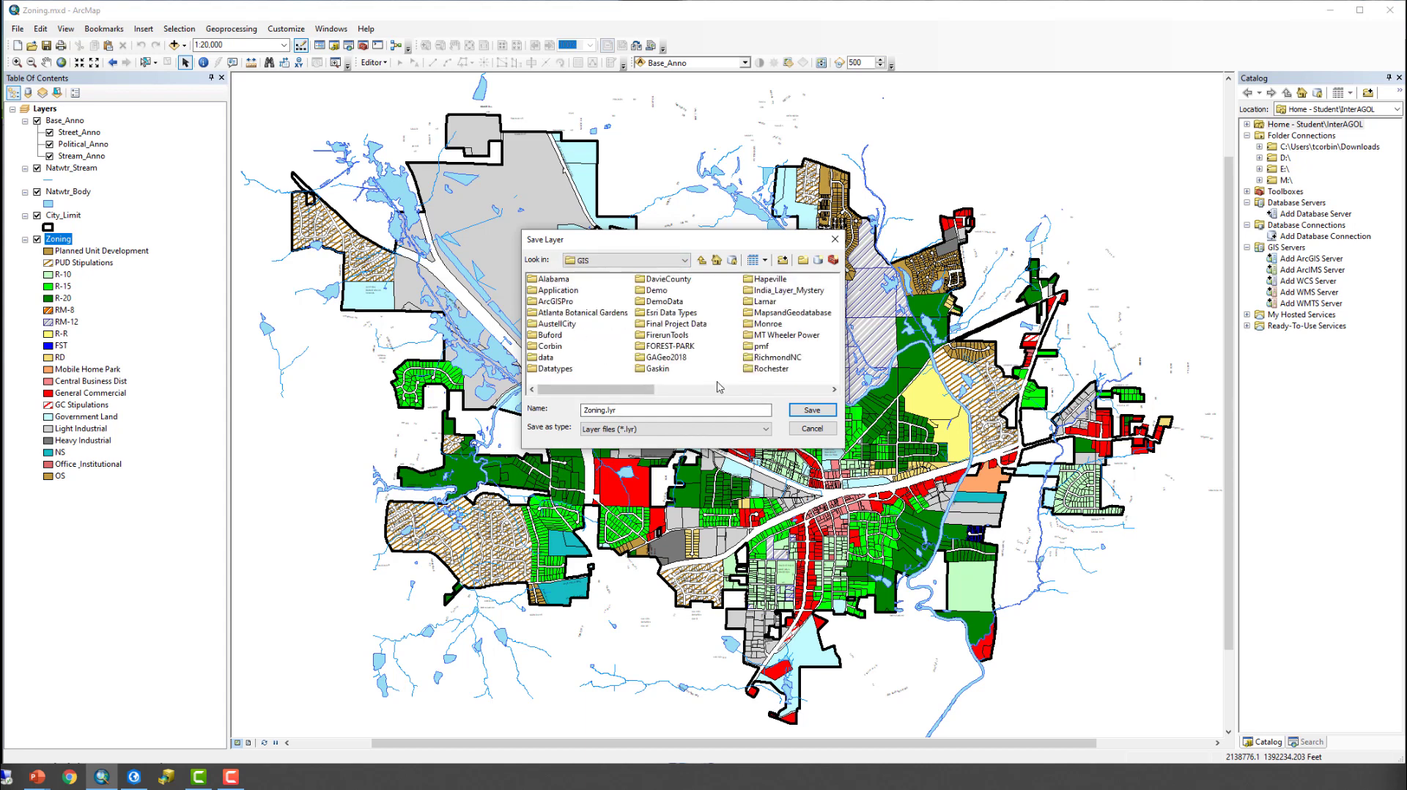
{"action": "double_click", "coordinate": [698, 326]}
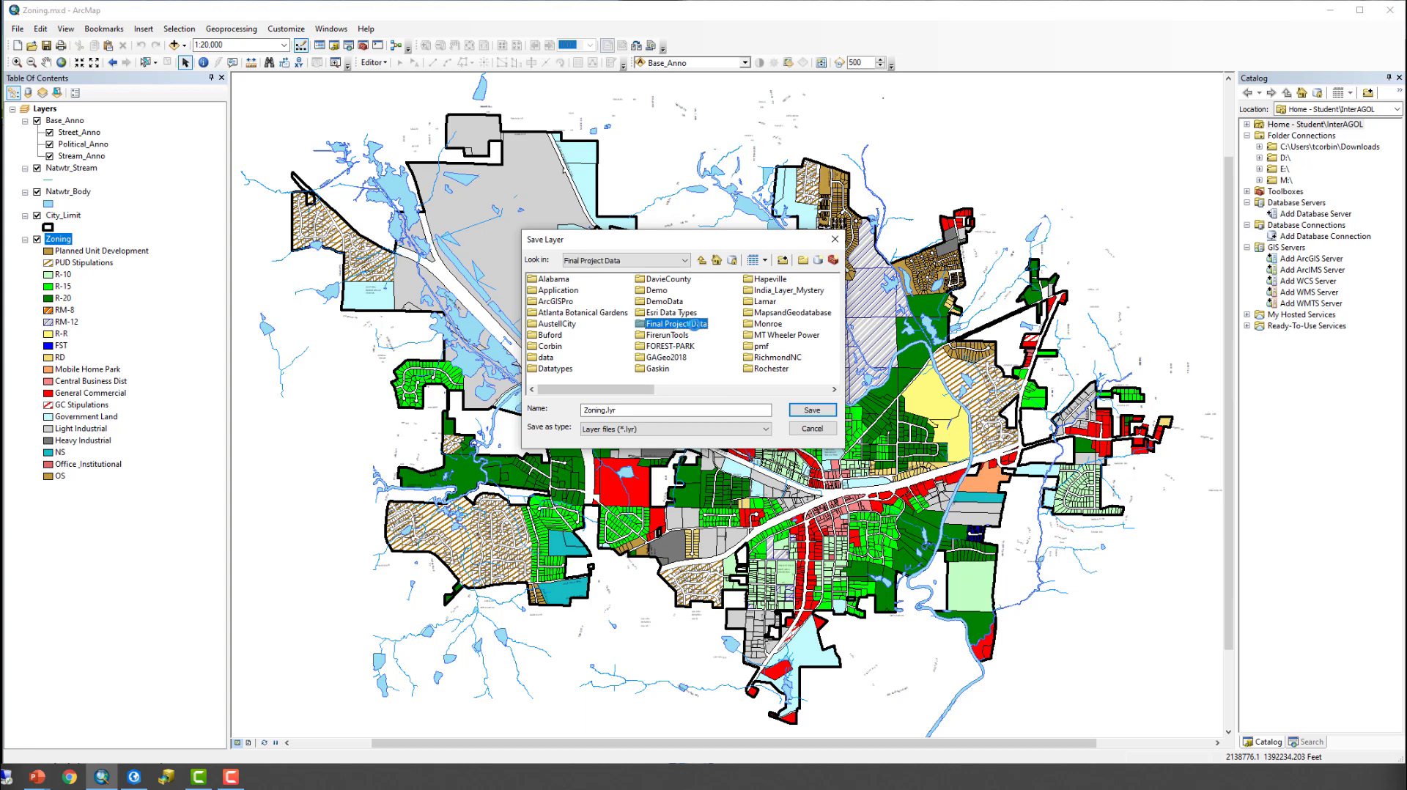
- Name the layer file UpdatedZoning and save it in the Final Project Data folder
{"action": "left_click", "coordinate": [647, 412]}
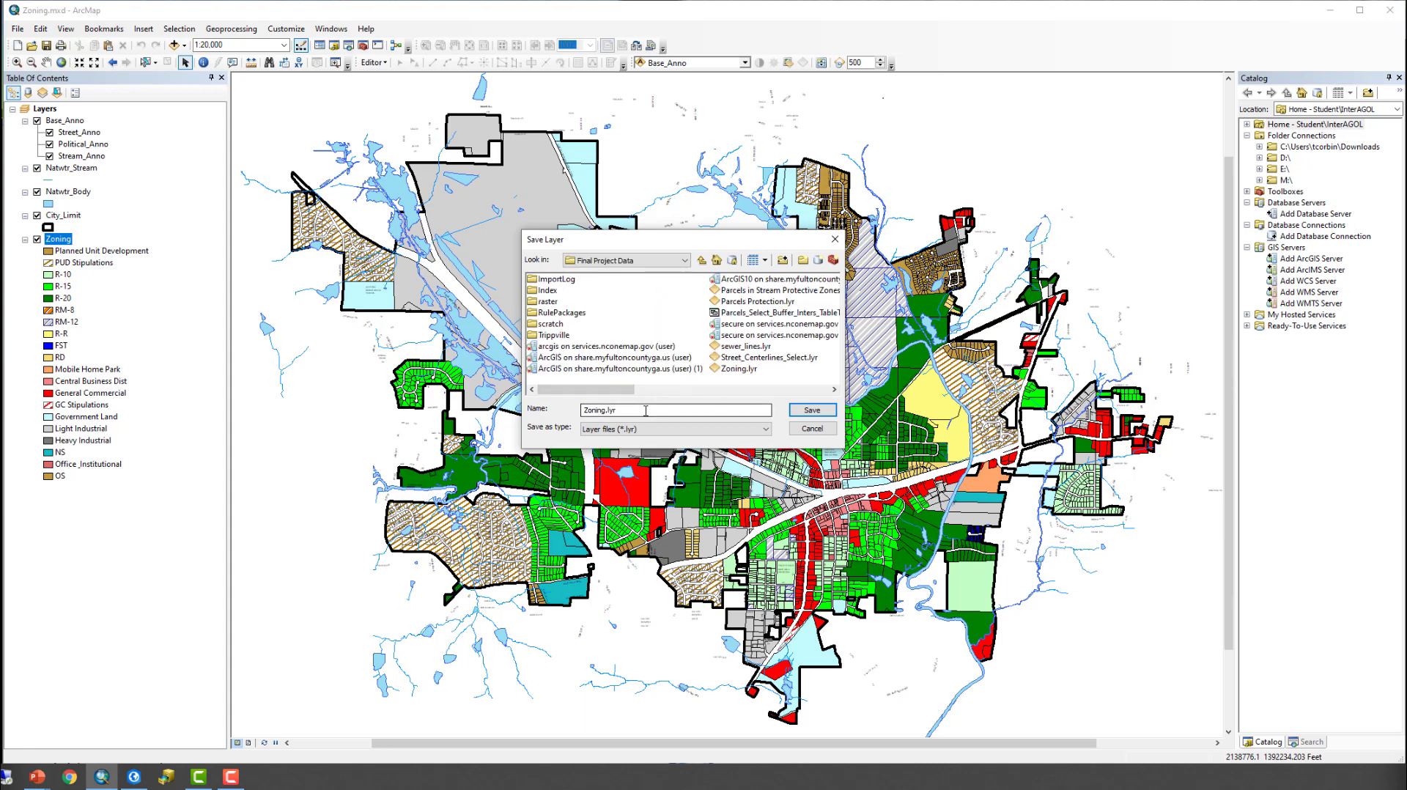
{"action": "left_click_drag", "start_coordinate": [646, 411], "coordinate": [533, 407]}
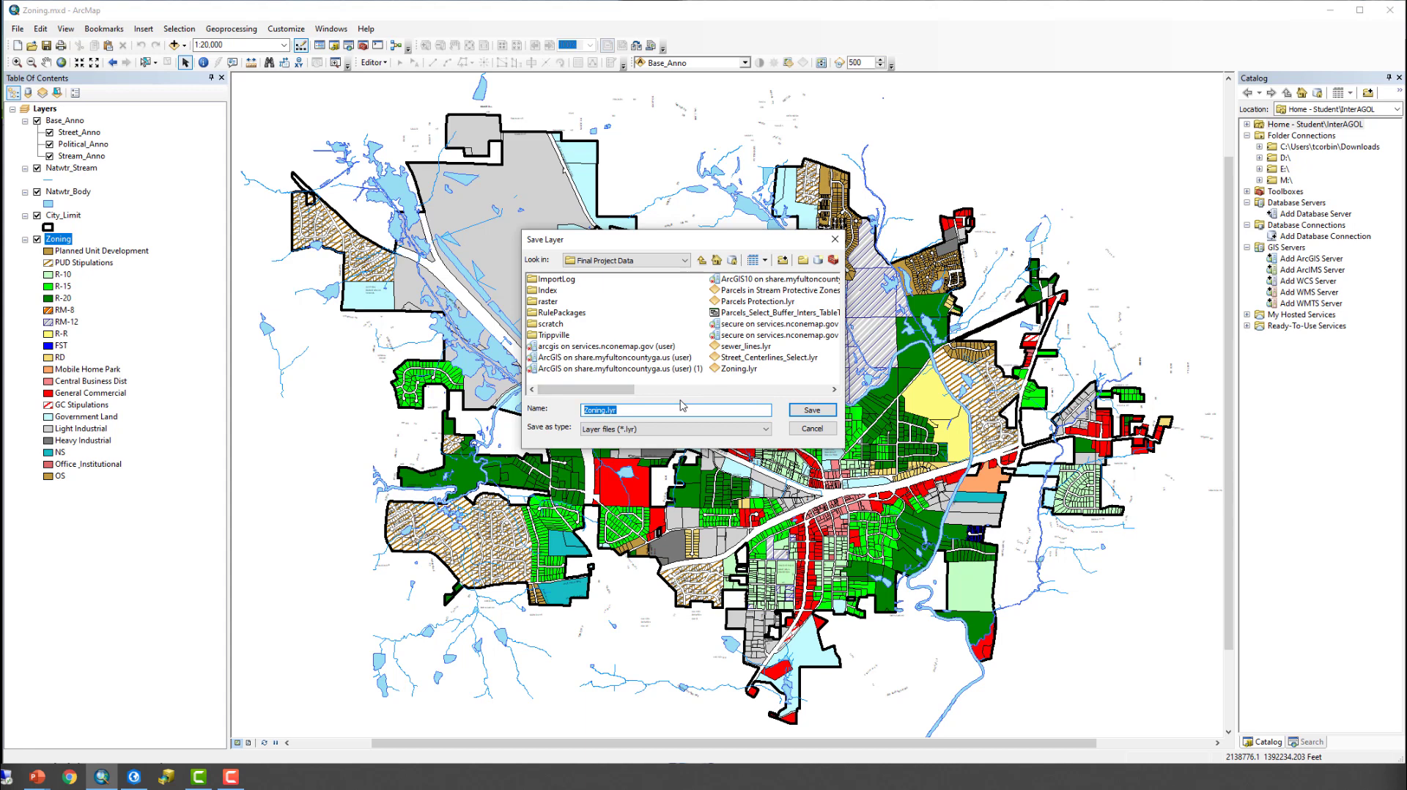
{"action": "type", "text": "Updated"}
{"action": "left_click", "coordinate": [821, 412]}
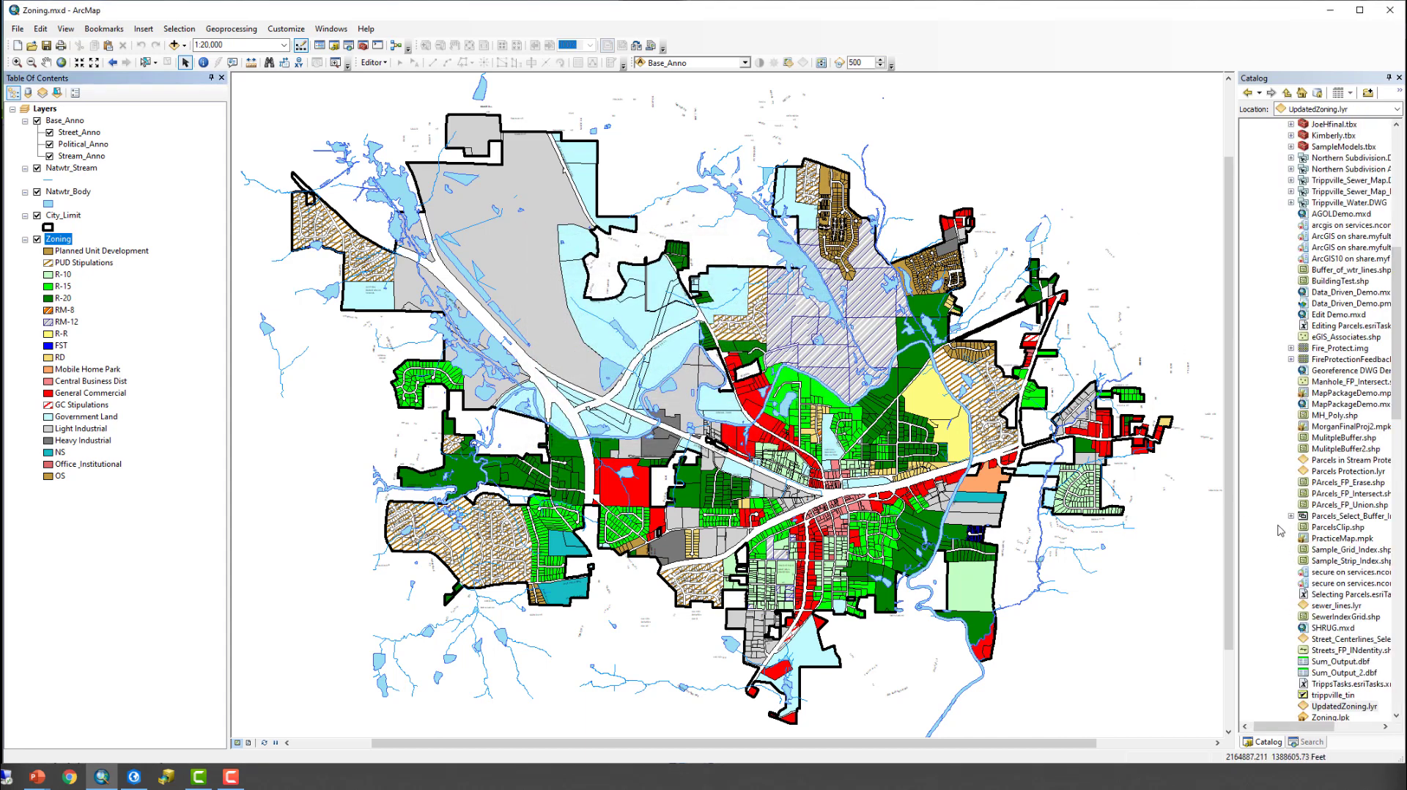
- Locate and select UpdatedZoning.lyr among the Final Project Data files in the catalog
{"action": "scroll", "coordinate": [1280, 530], "scroll_direction": "down", "scroll_amount": 1}
{"action": "scroll", "coordinate": [1288, 528], "scroll_direction": "down", "scroll_amount": 1}
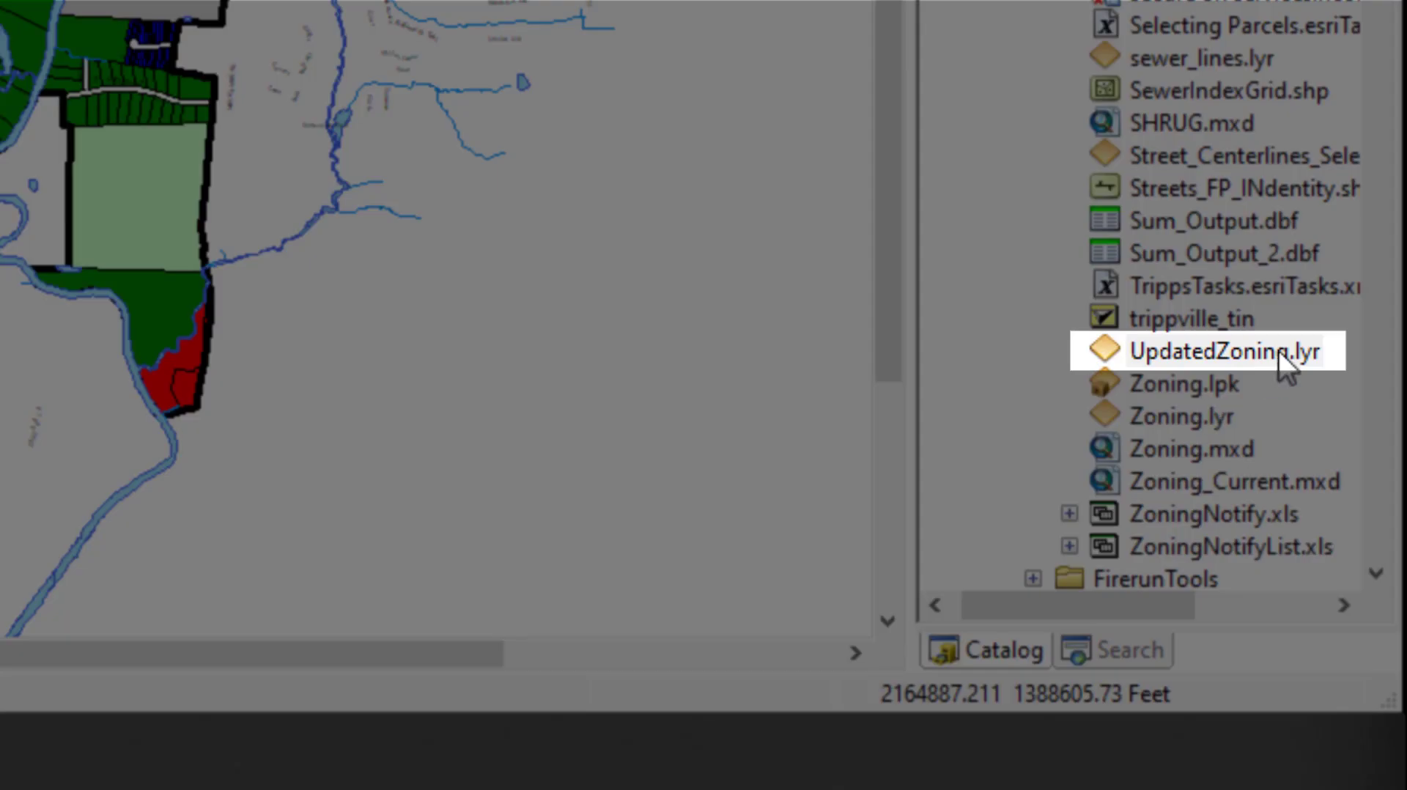
{"action": "left_click", "coordinate": [1296, 370]}
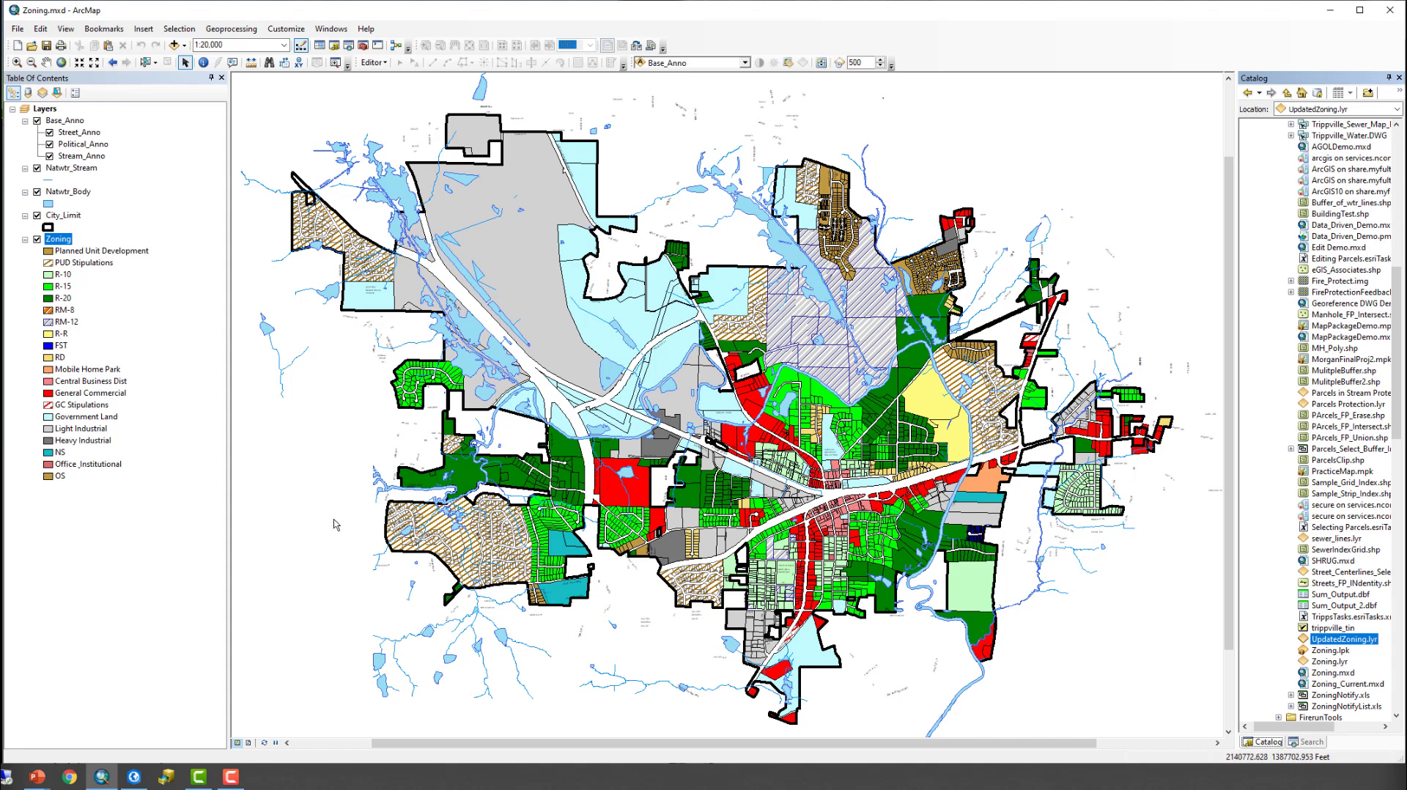
- Create a new blank map and add the Zoning feature class from Trippville_GIS.gdb in D:\GIS\Final Project Data
{"action": "left_click", "coordinate": [17, 46]}
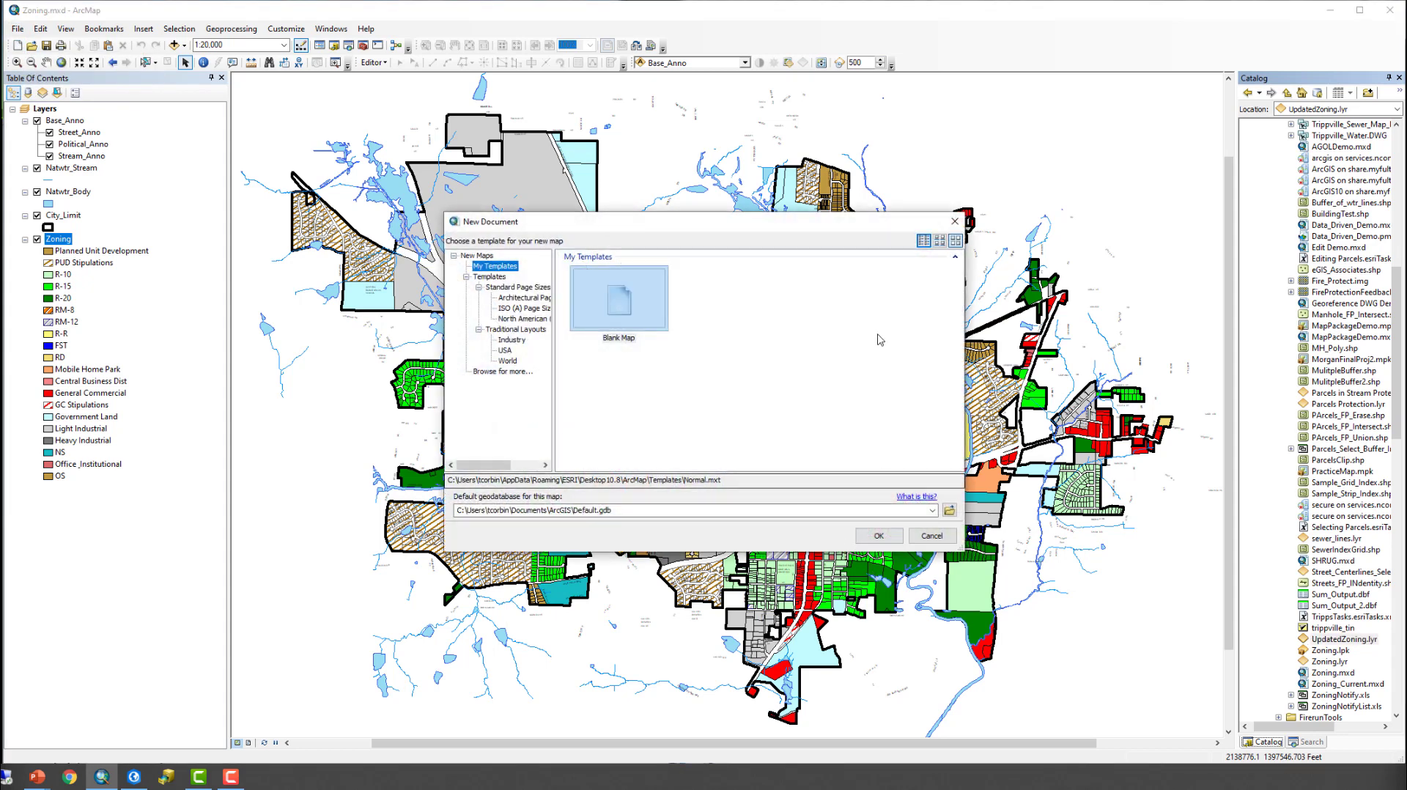
{"action": "left_click", "coordinate": [879, 536]}
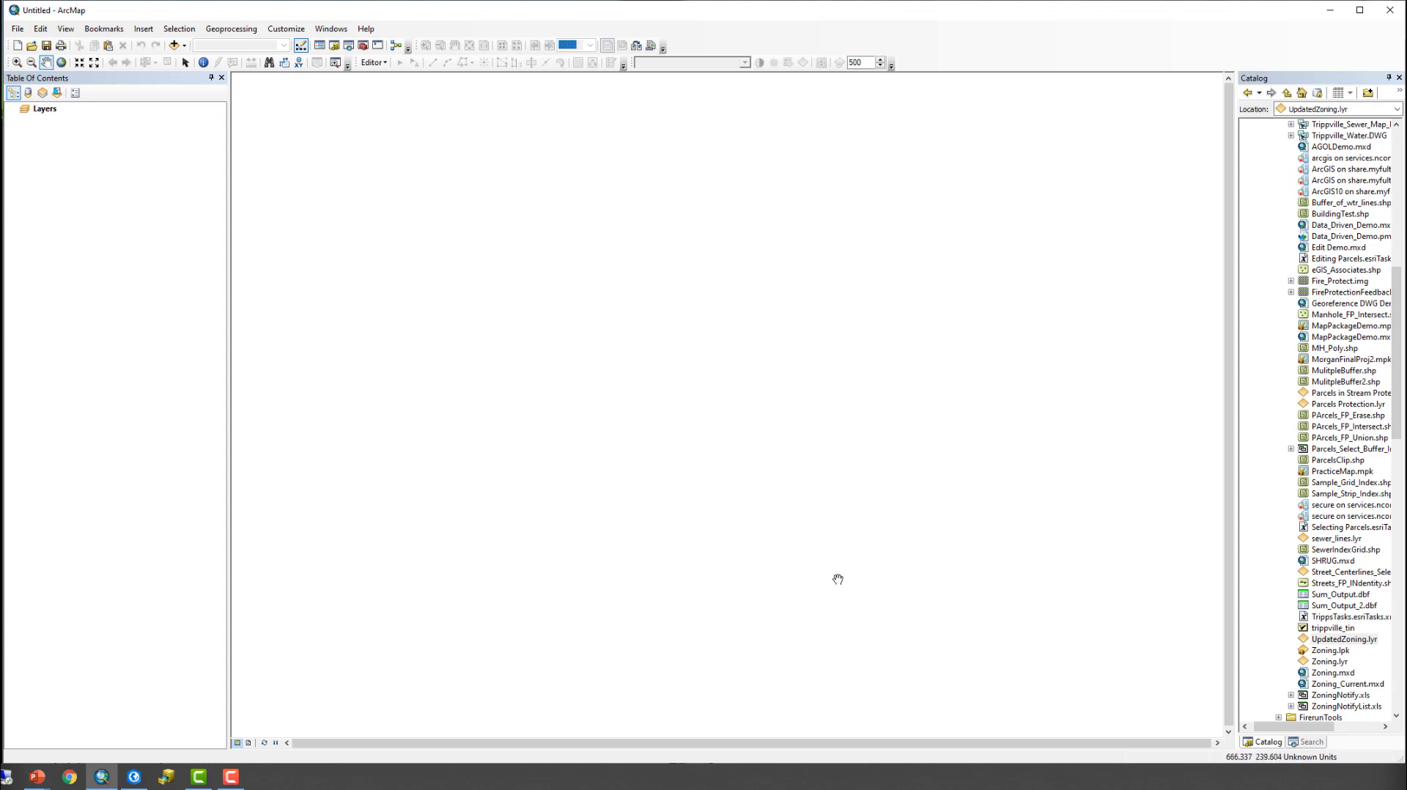
{"action": "left_click", "coordinate": [174, 46]}
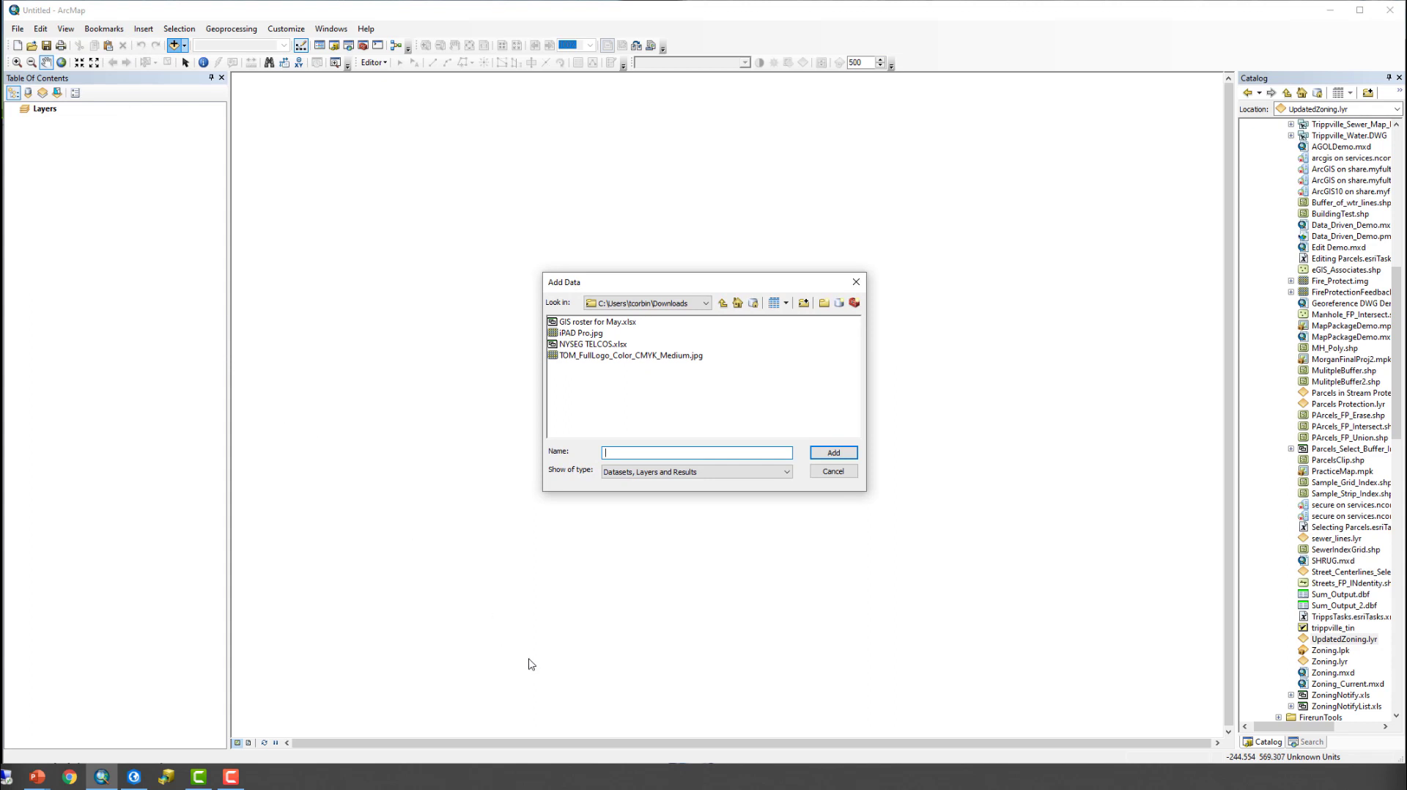
{"action": "left_click", "coordinate": [705, 304]}
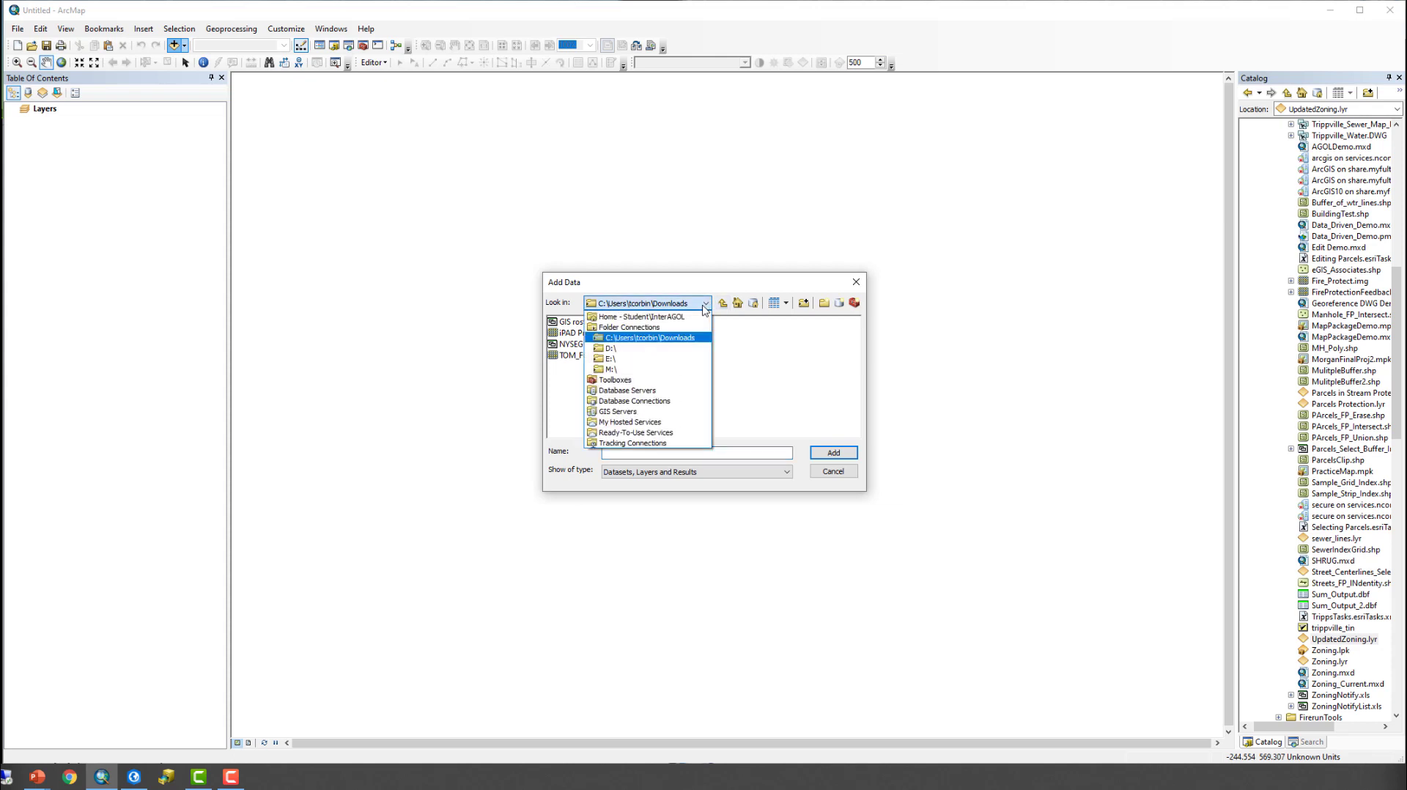
{"action": "left_click", "coordinate": [665, 350]}
{"action": "double_click", "coordinate": [568, 345]}
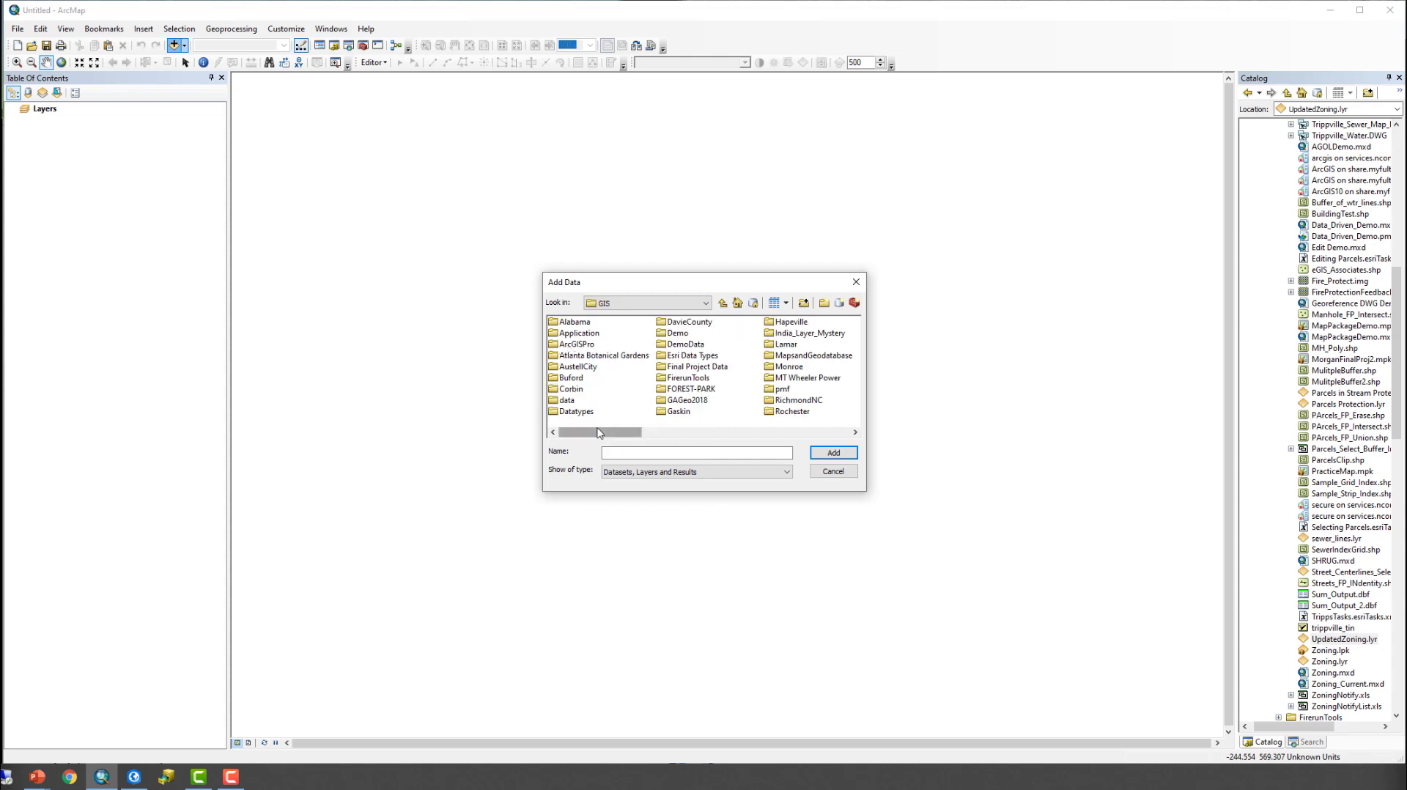
{"action": "double_click", "coordinate": [689, 366]}
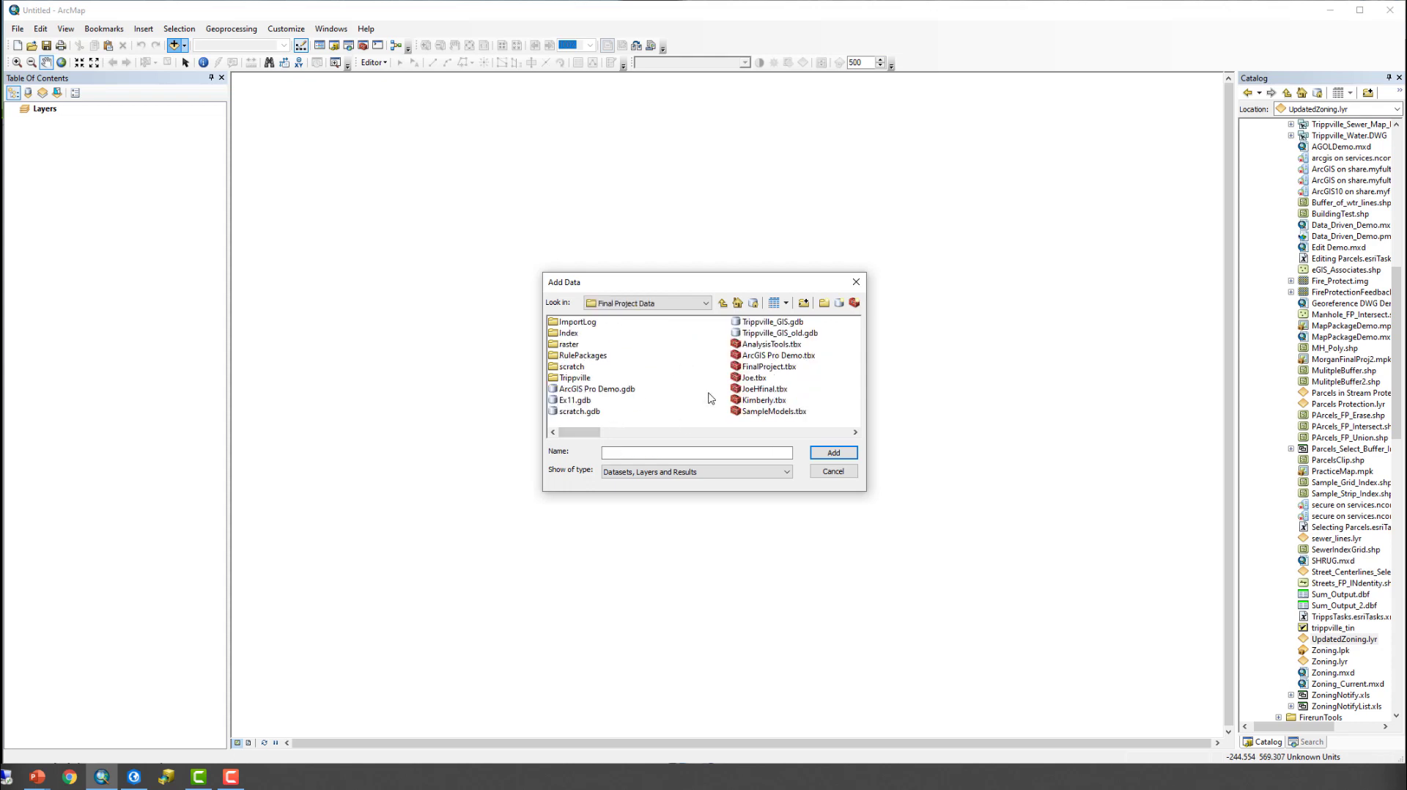
{"action": "double_click", "coordinate": [772, 322]}
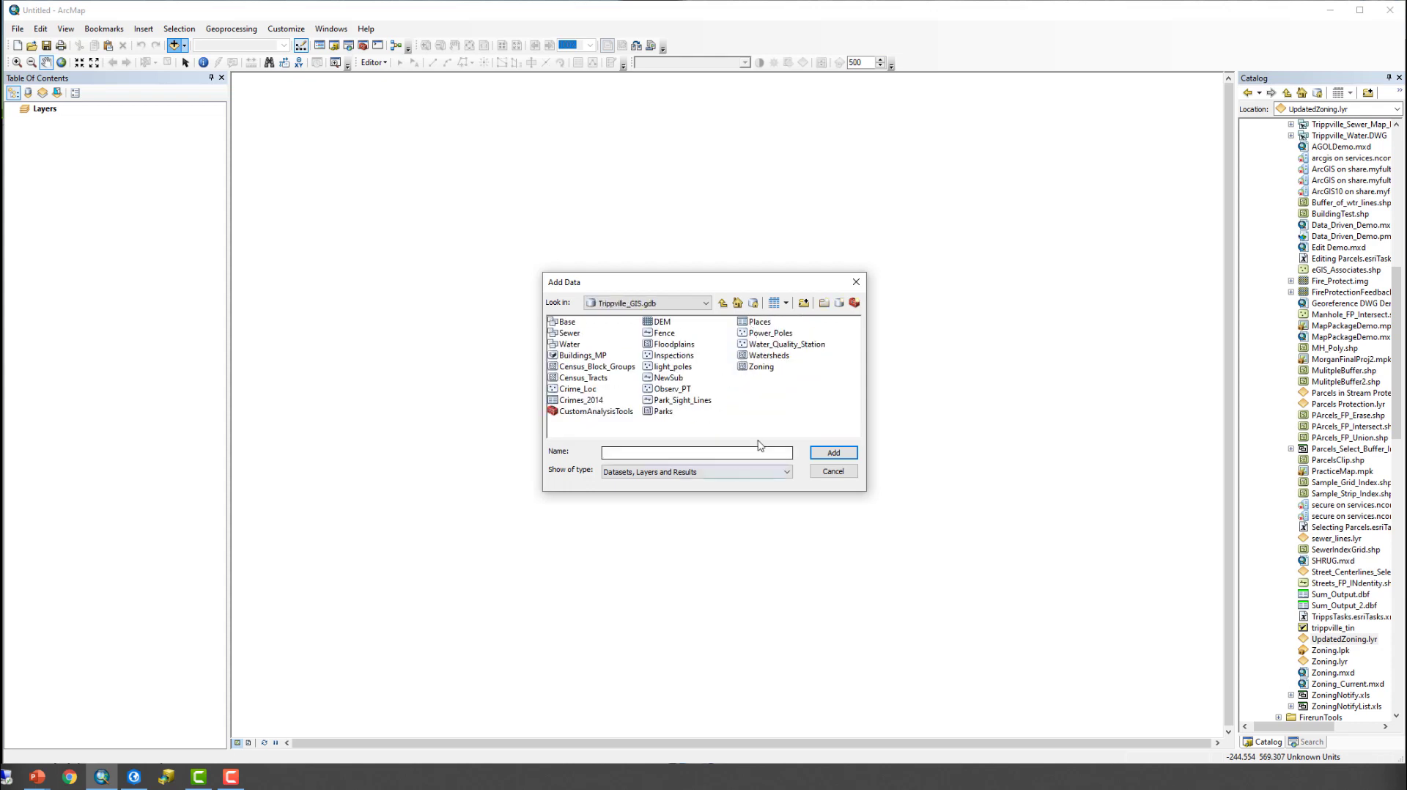
{"action": "left_click", "coordinate": [761, 367]}
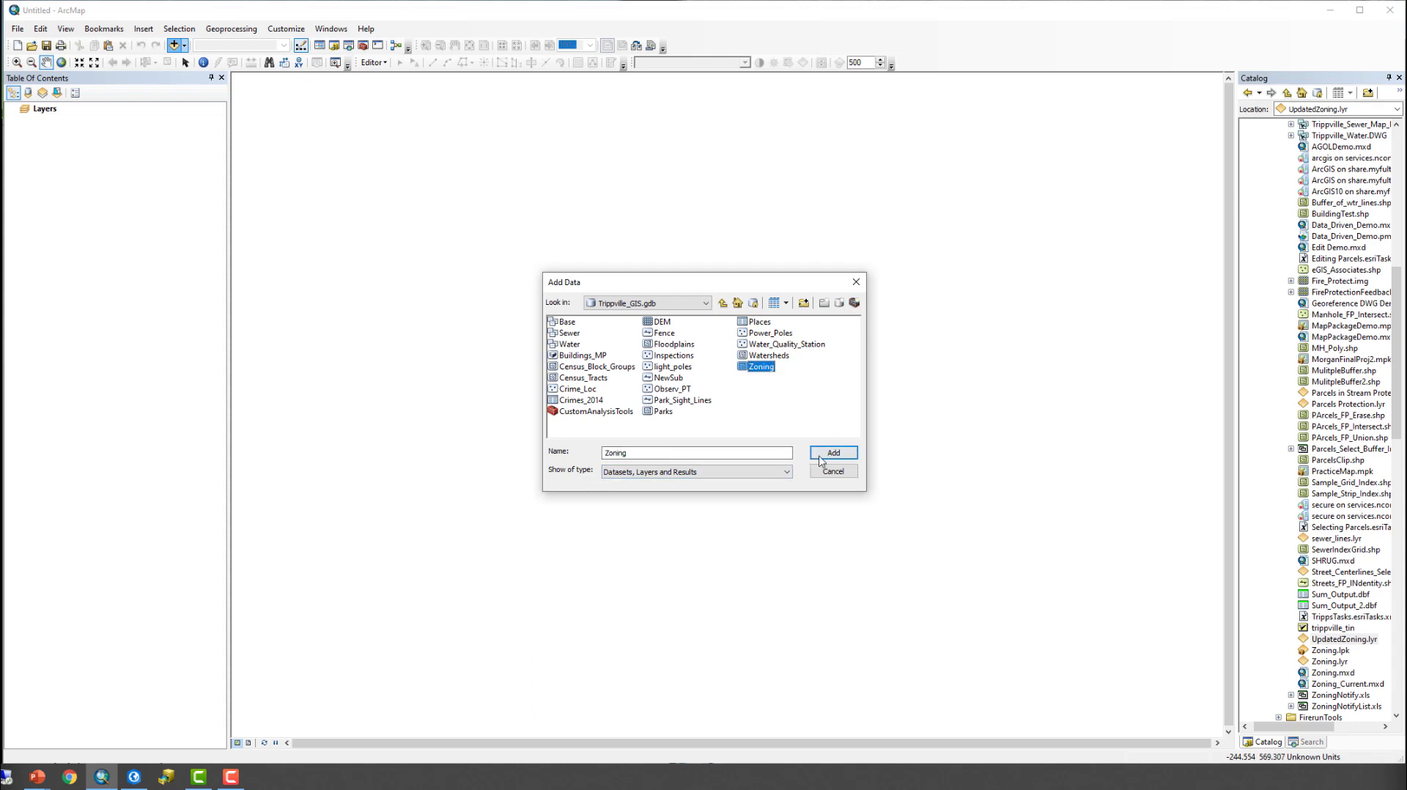
{"action": "left_click", "coordinate": [828, 453]}
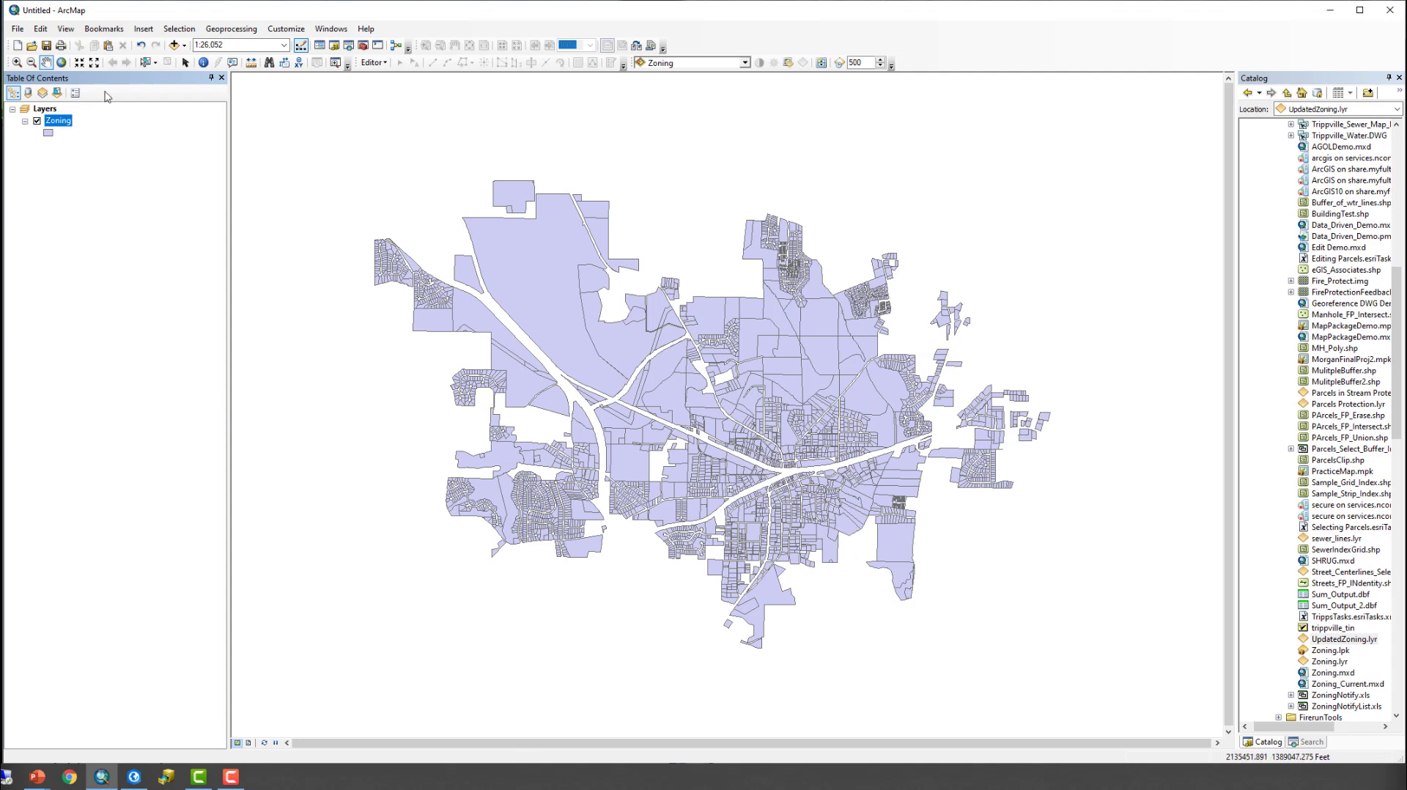
- Add the UpdatedZoning.lyr layer file from the Final Project Data folder to the map
{"action": "left_click", "coordinate": [174, 46]}
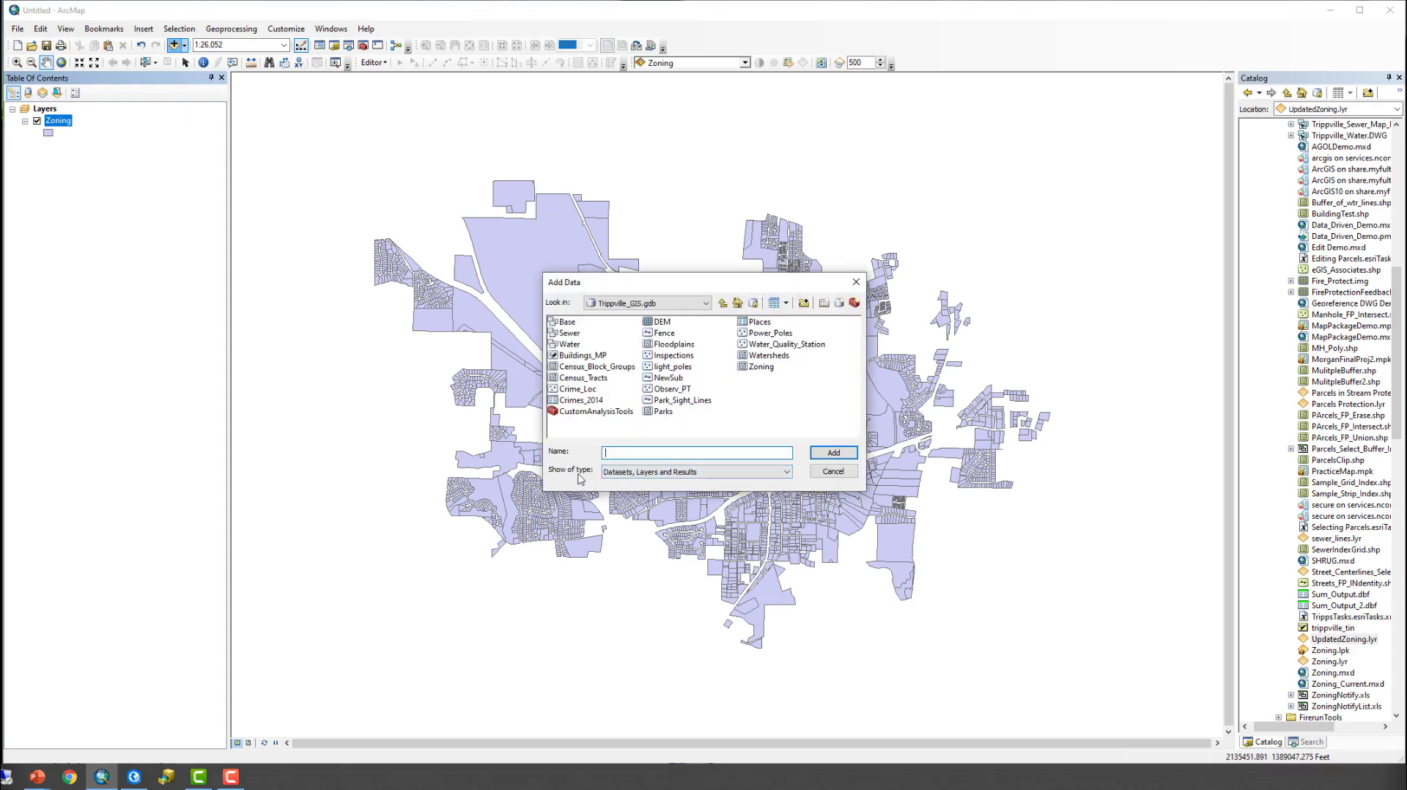
{"action": "left_click", "coordinate": [723, 302]}
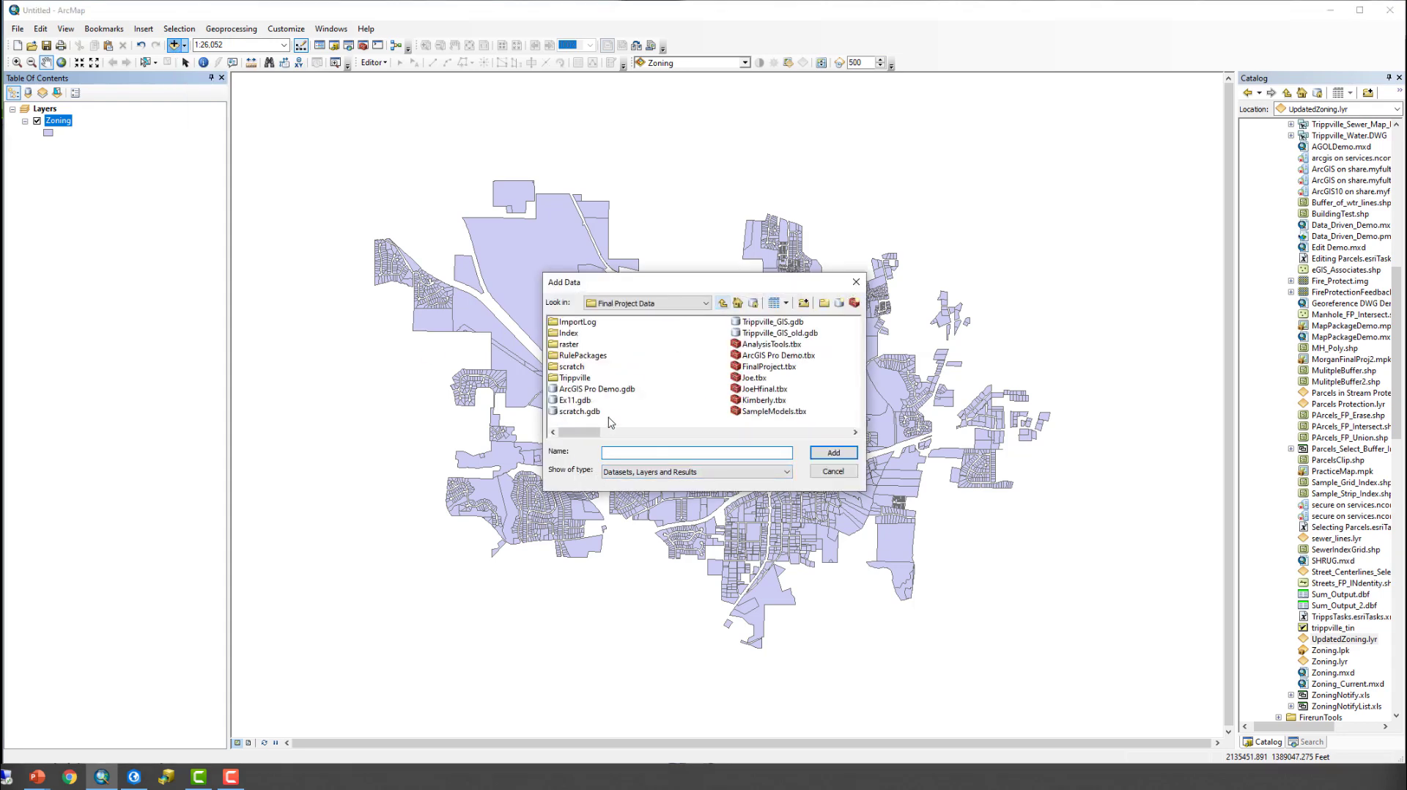
{"action": "left_click_drag", "start_coordinate": [594, 433], "coordinate": [841, 431]}
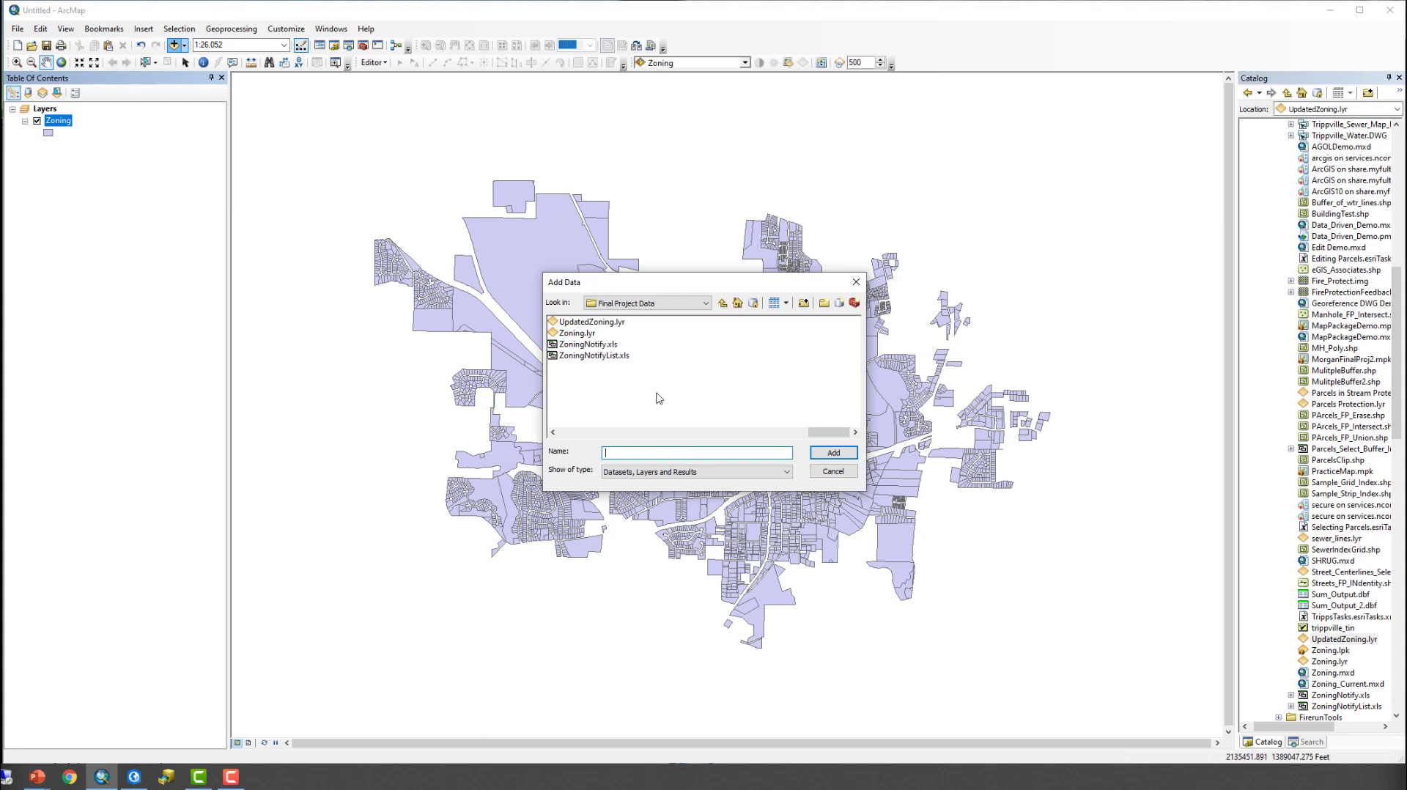
{"action": "left_click", "coordinate": [602, 323]}
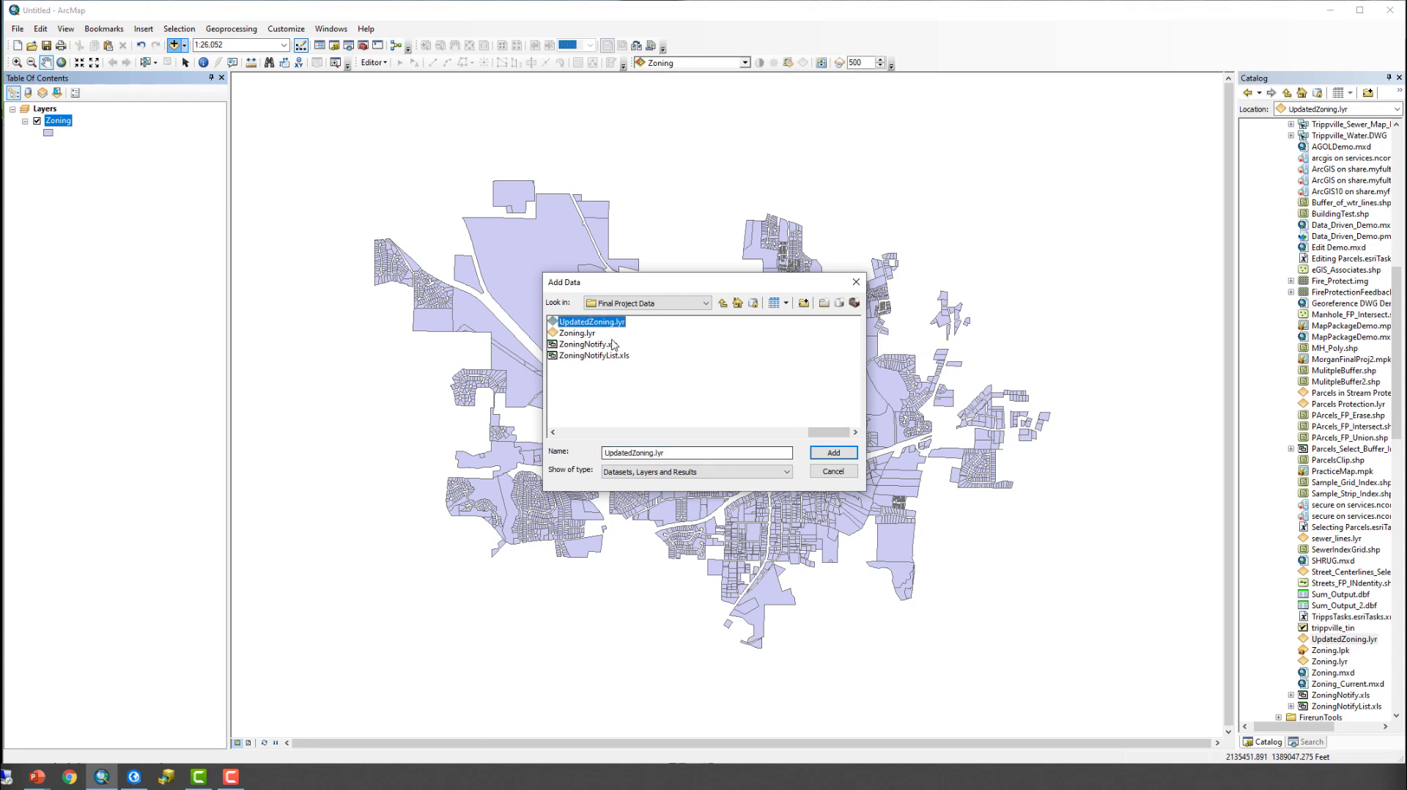
{"action": "left_click", "coordinate": [834, 453]}
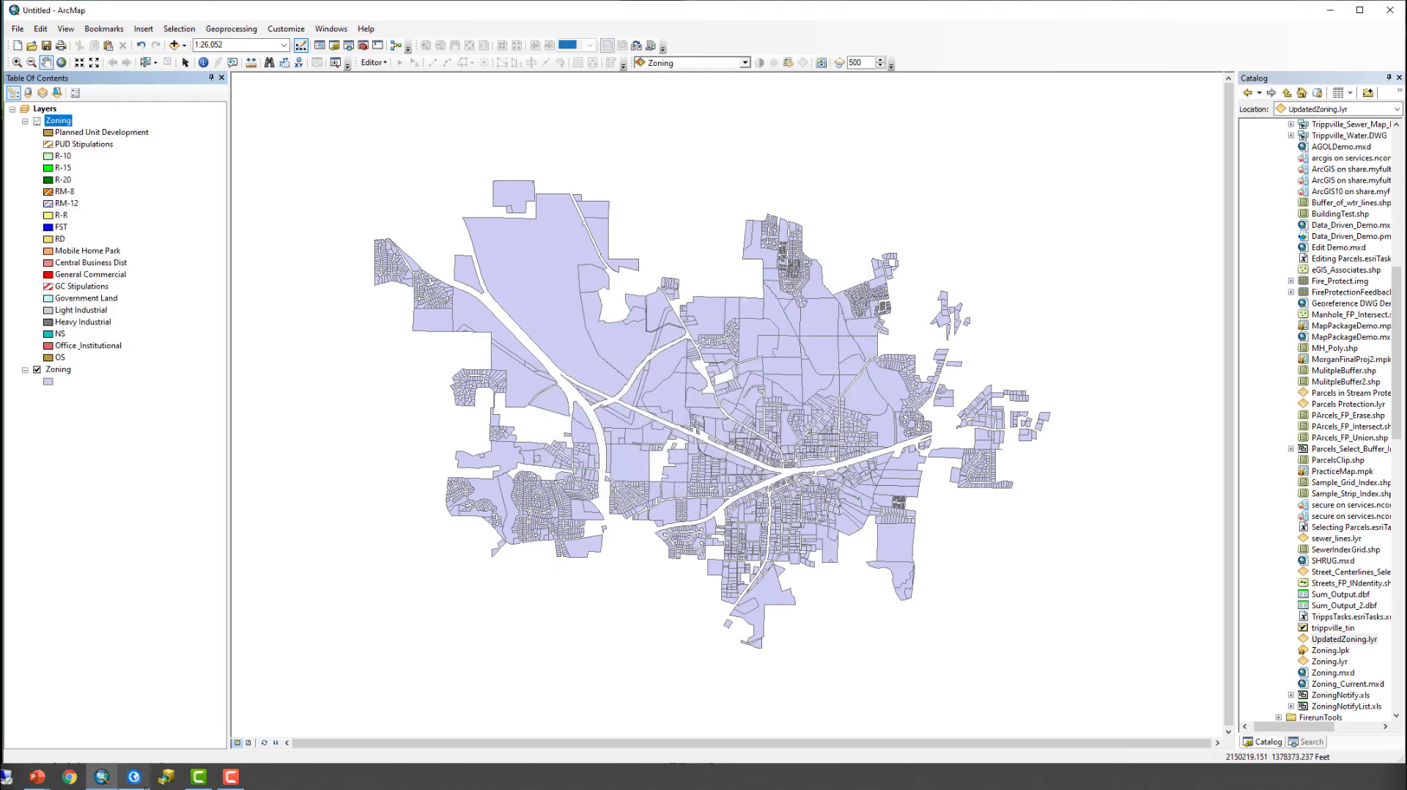
- Zoom the map through different scales to check when the added layer file's zoning symbology and labels draw
{"action": "mouse_move", "coordinate": [136, 777]}
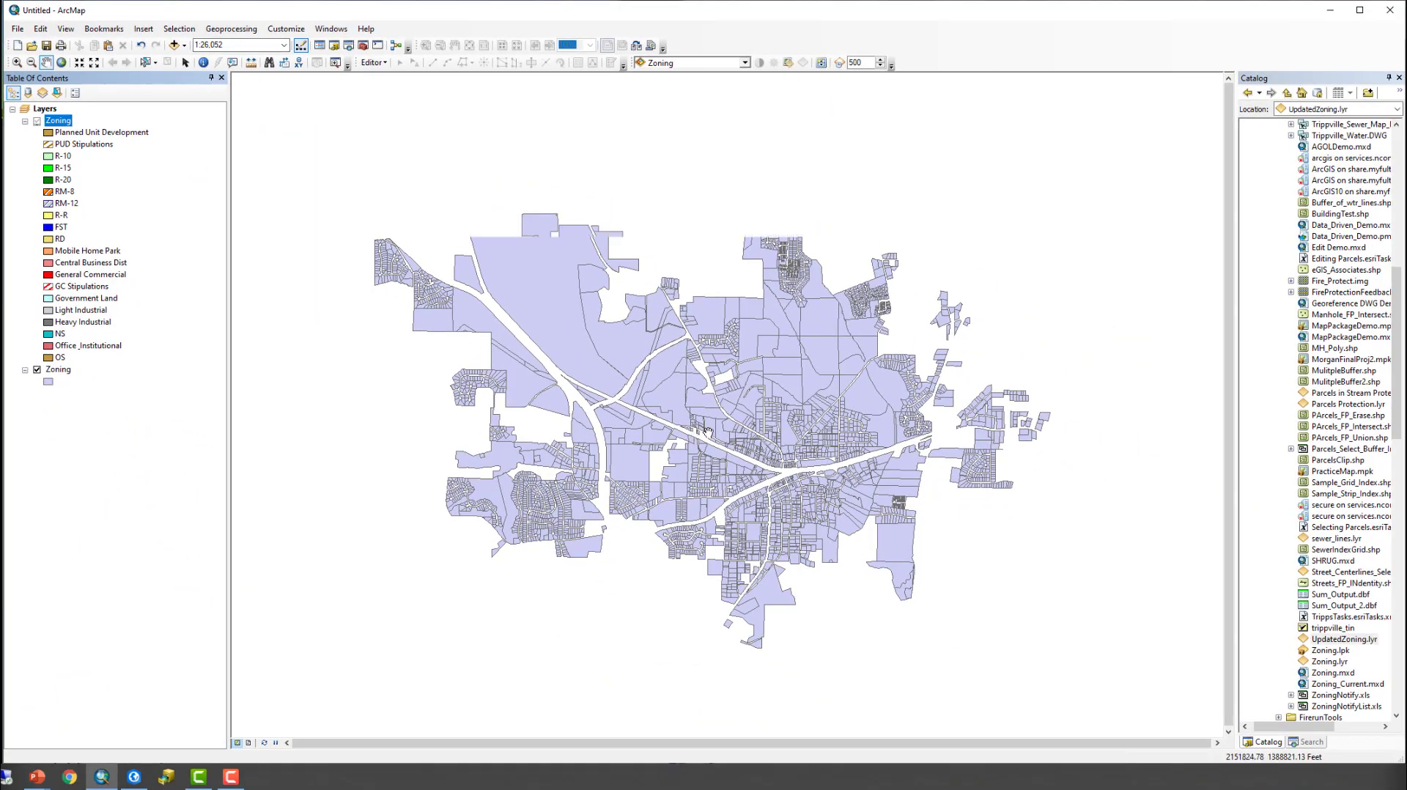
{"action": "scroll", "coordinate": [1007, 615], "scroll_direction": "up", "scroll_amount": 1}
{"action": "scroll", "coordinate": [1007, 615], "scroll_direction": "down", "scroll_amount": 2}
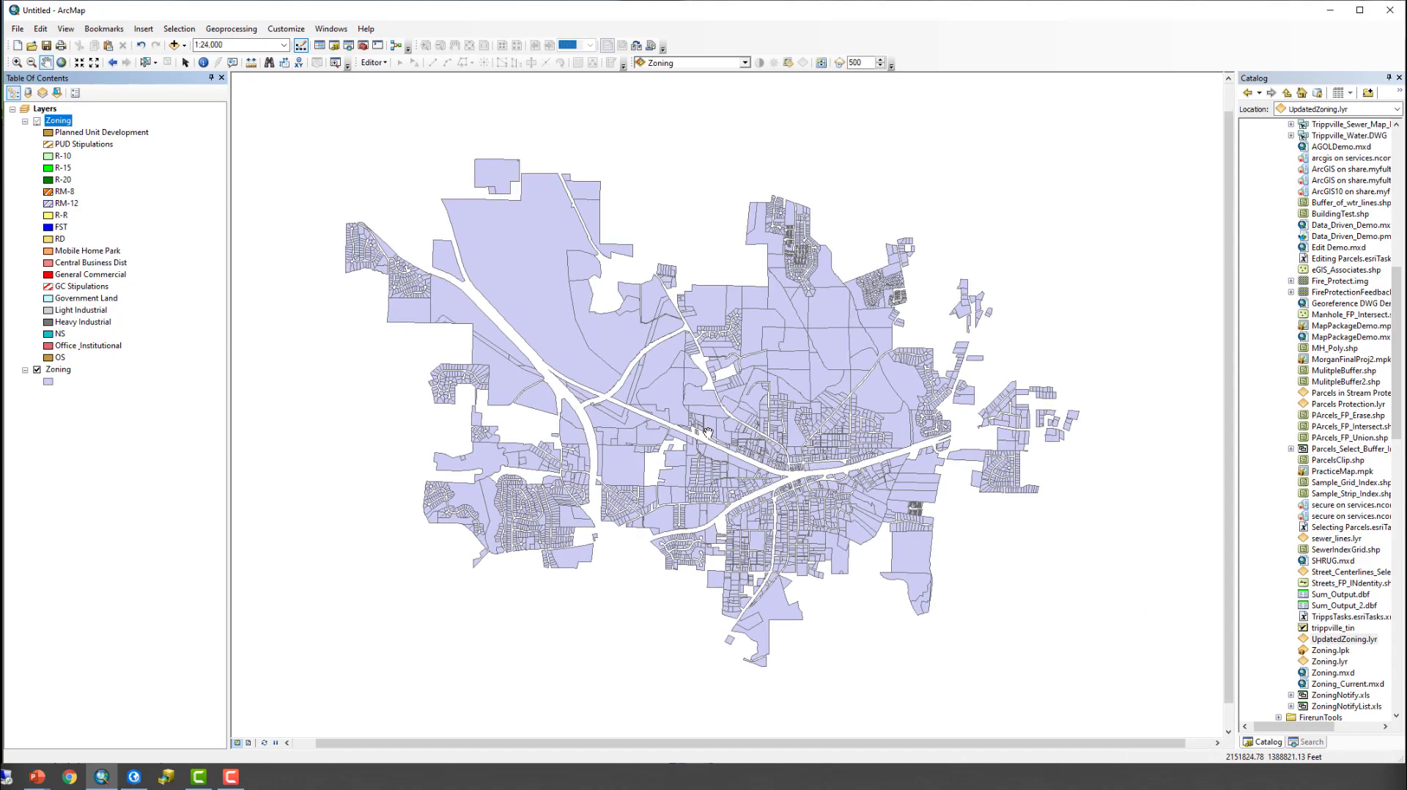
{"action": "scroll", "coordinate": [708, 432], "scroll_direction": "down", "scroll_amount": 2}
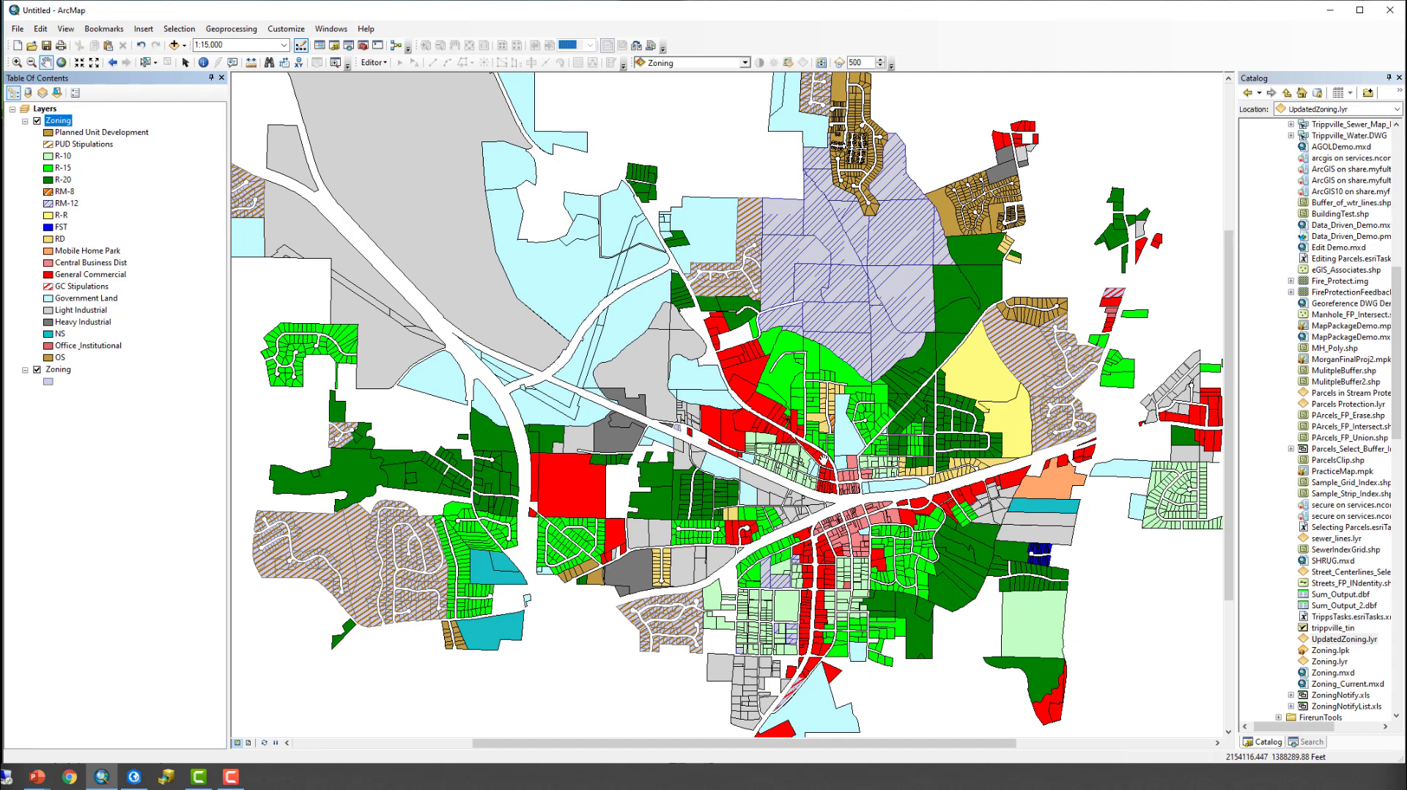
{"action": "scroll", "coordinate": [822, 460], "scroll_direction": "up", "scroll_amount": 2}
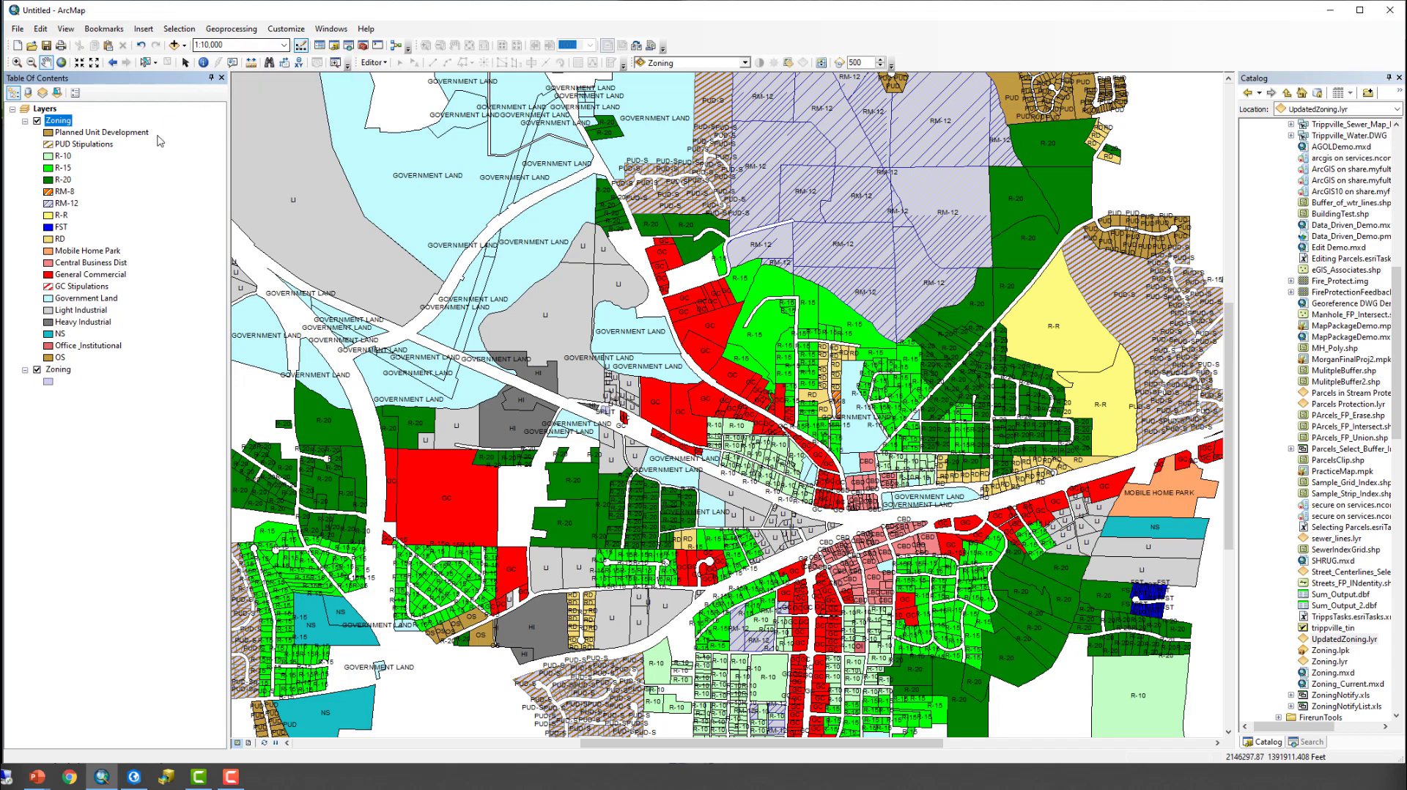
- Open the symbolized Zoning layer's properties and review its description, credits, source geodatabase and feature class
{"action": "right_click", "coordinate": [72, 118]}
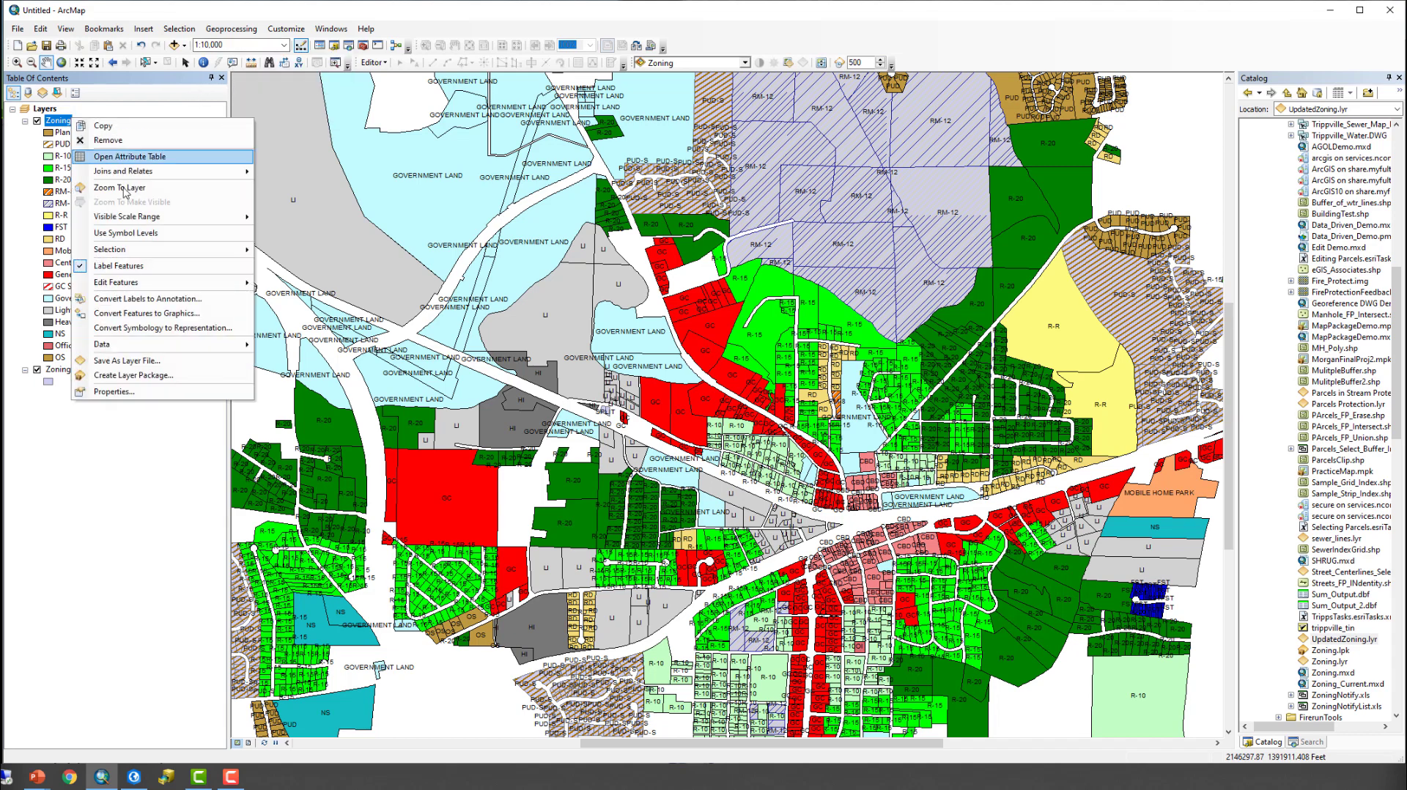
{"action": "left_click", "coordinate": [140, 393]}
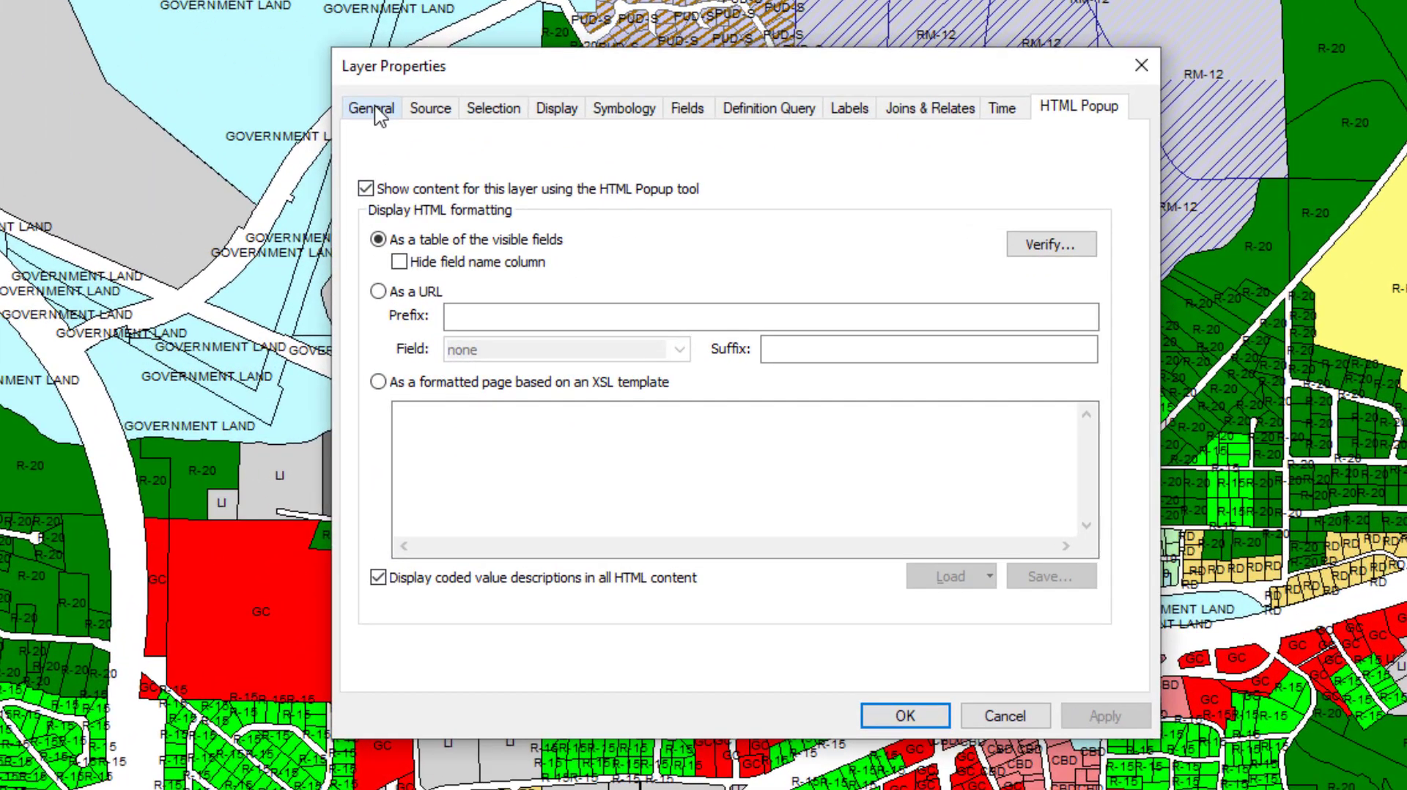
{"action": "left_click", "coordinate": [373, 110]}
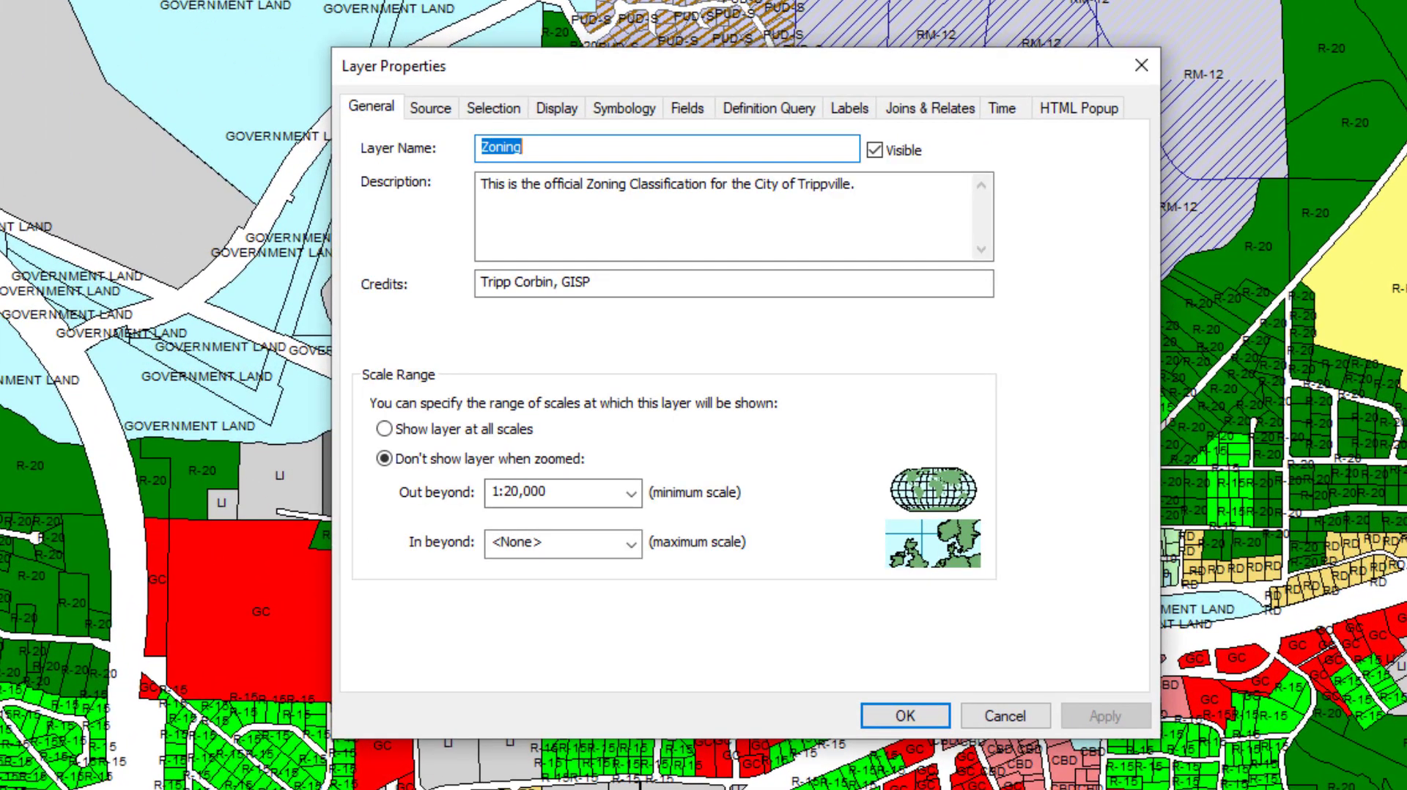
{"action": "left_click_drag", "start_coordinate": [482, 184], "coordinate": [878, 185]}
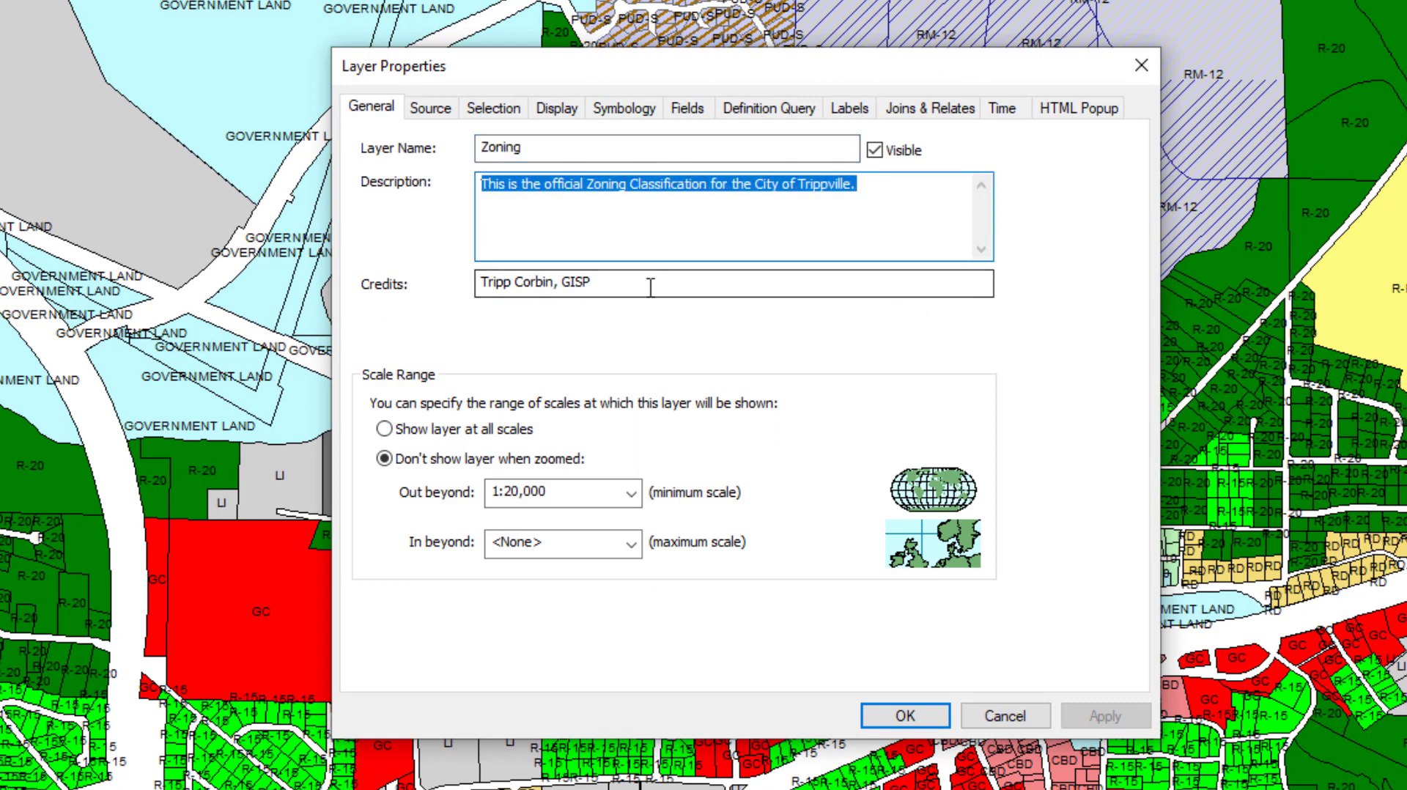
{"action": "left_click", "coordinate": [613, 282]}
{"action": "left_click_drag", "start_coordinate": [613, 283], "coordinate": [408, 293]}
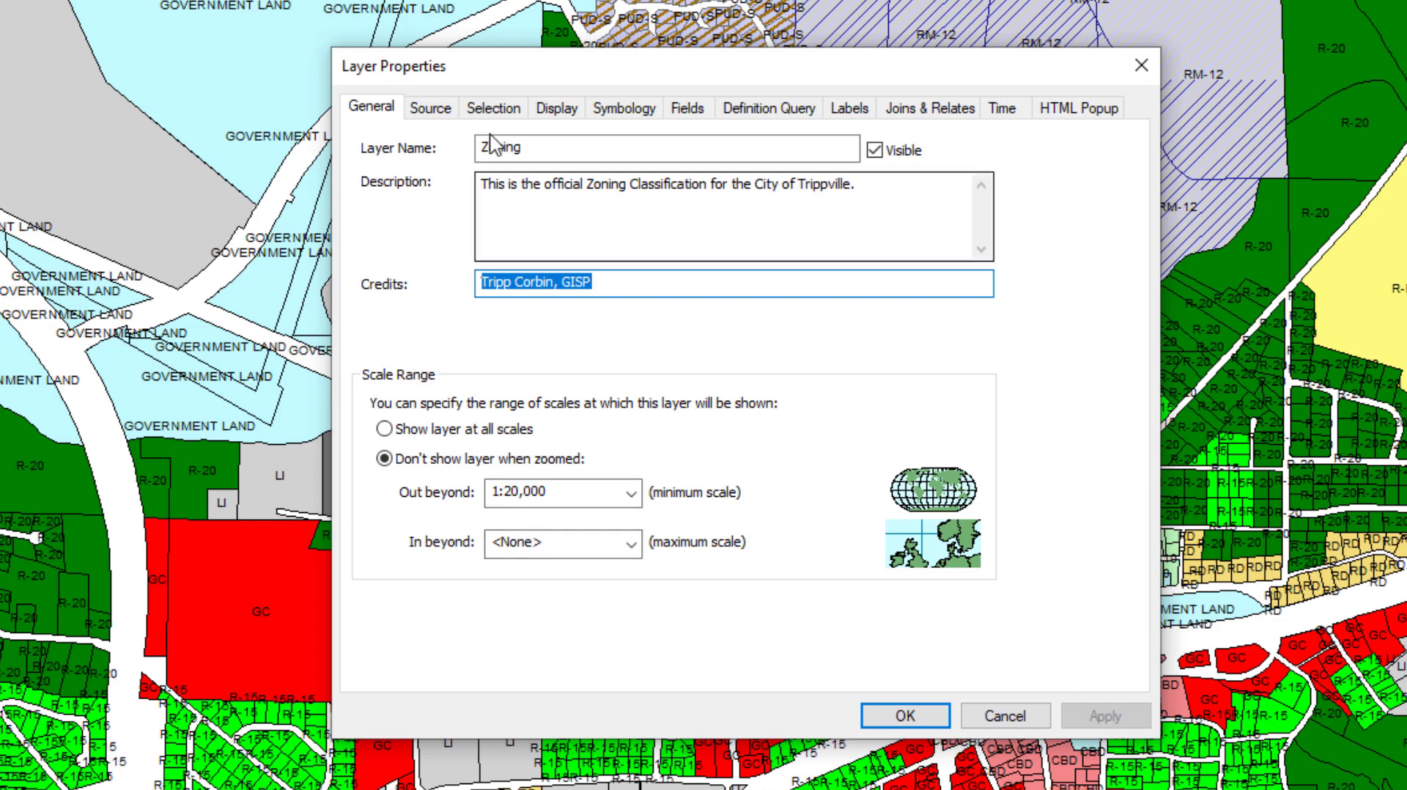
{"action": "left_click", "coordinate": [438, 110]}
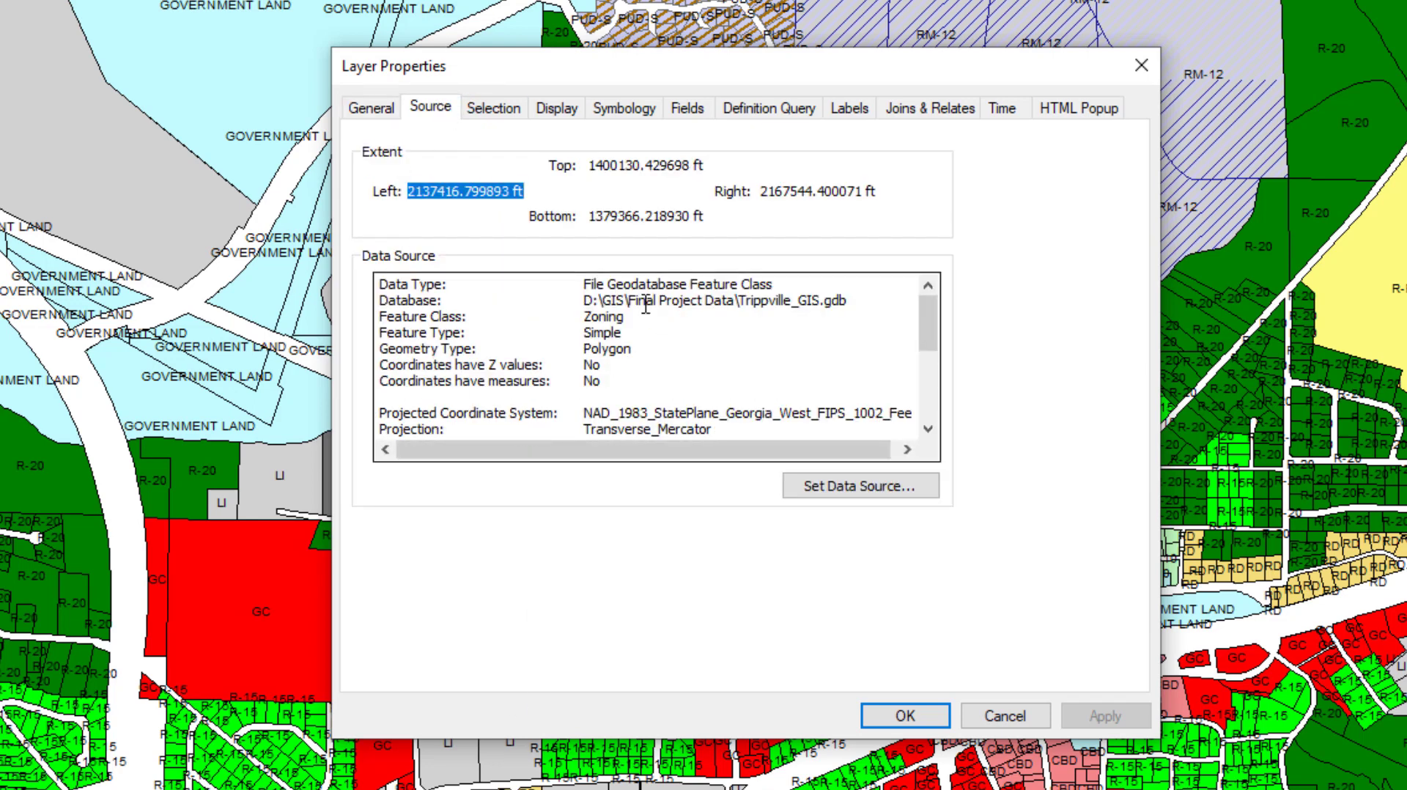
{"action": "left_click_drag", "start_coordinate": [740, 302], "coordinate": [845, 297]}
{"action": "left_click_drag", "start_coordinate": [585, 316], "coordinate": [628, 316]}
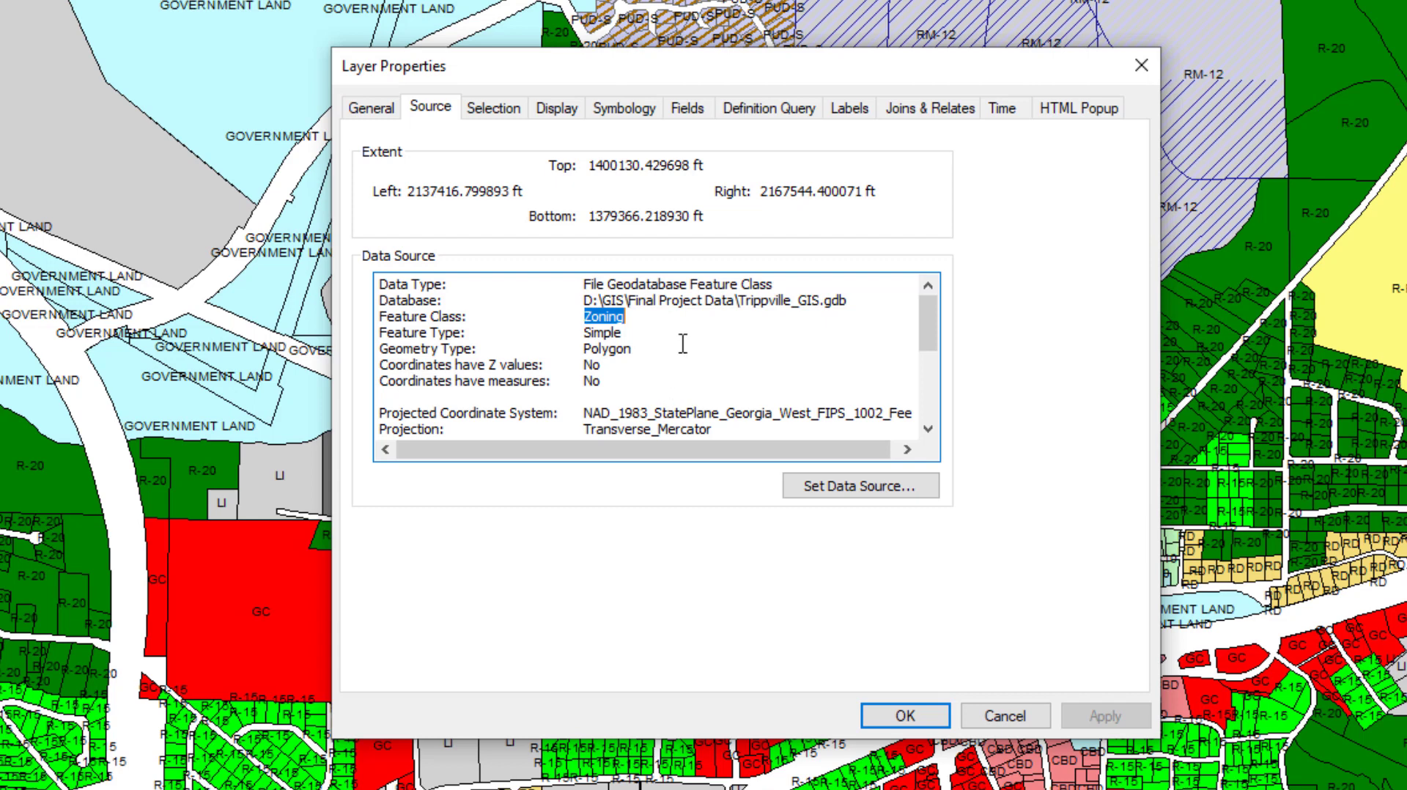
- Review the Zoning layer's selection symbol, display, symbology, field visibility and definition query settings
{"action": "left_click", "coordinate": [491, 117]}
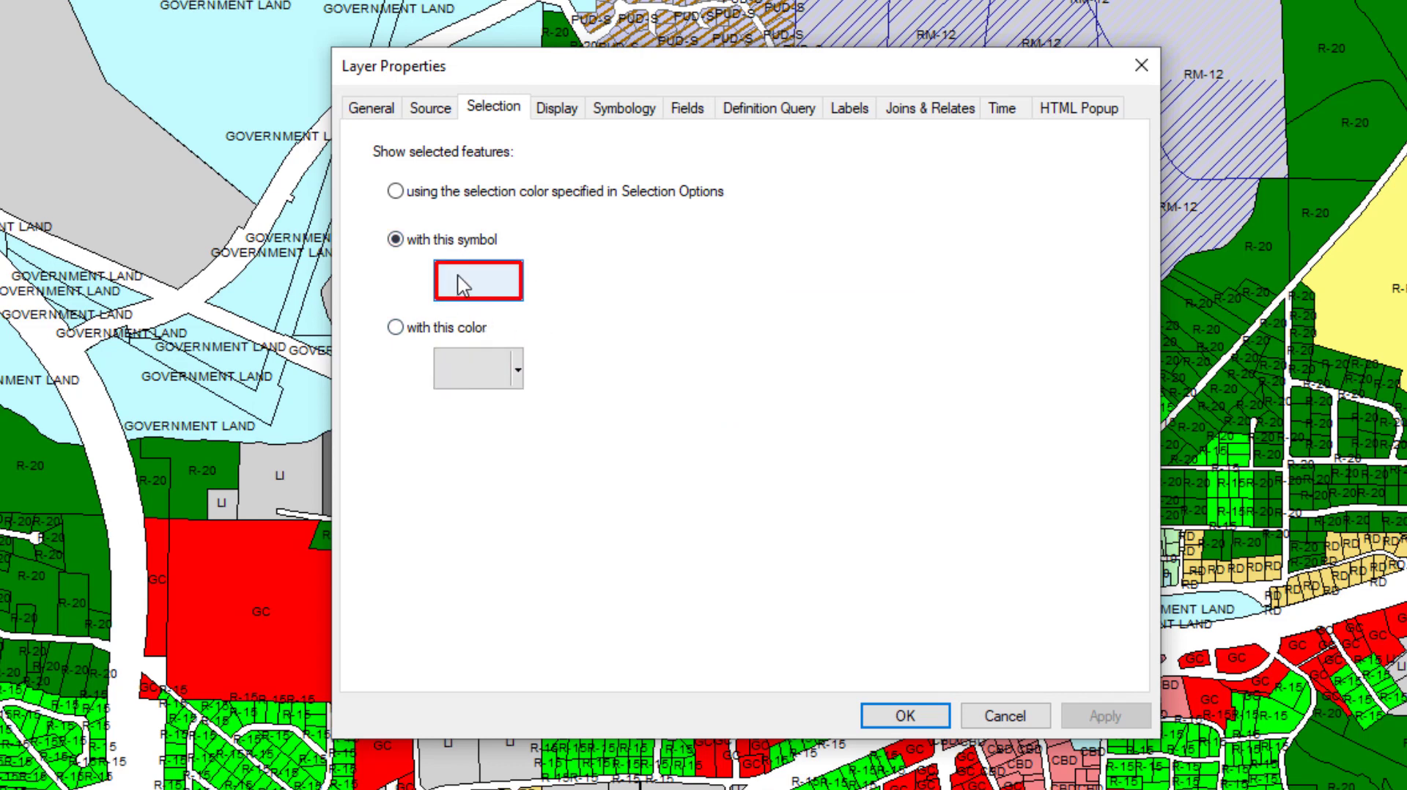
{"action": "left_click", "coordinate": [574, 110]}
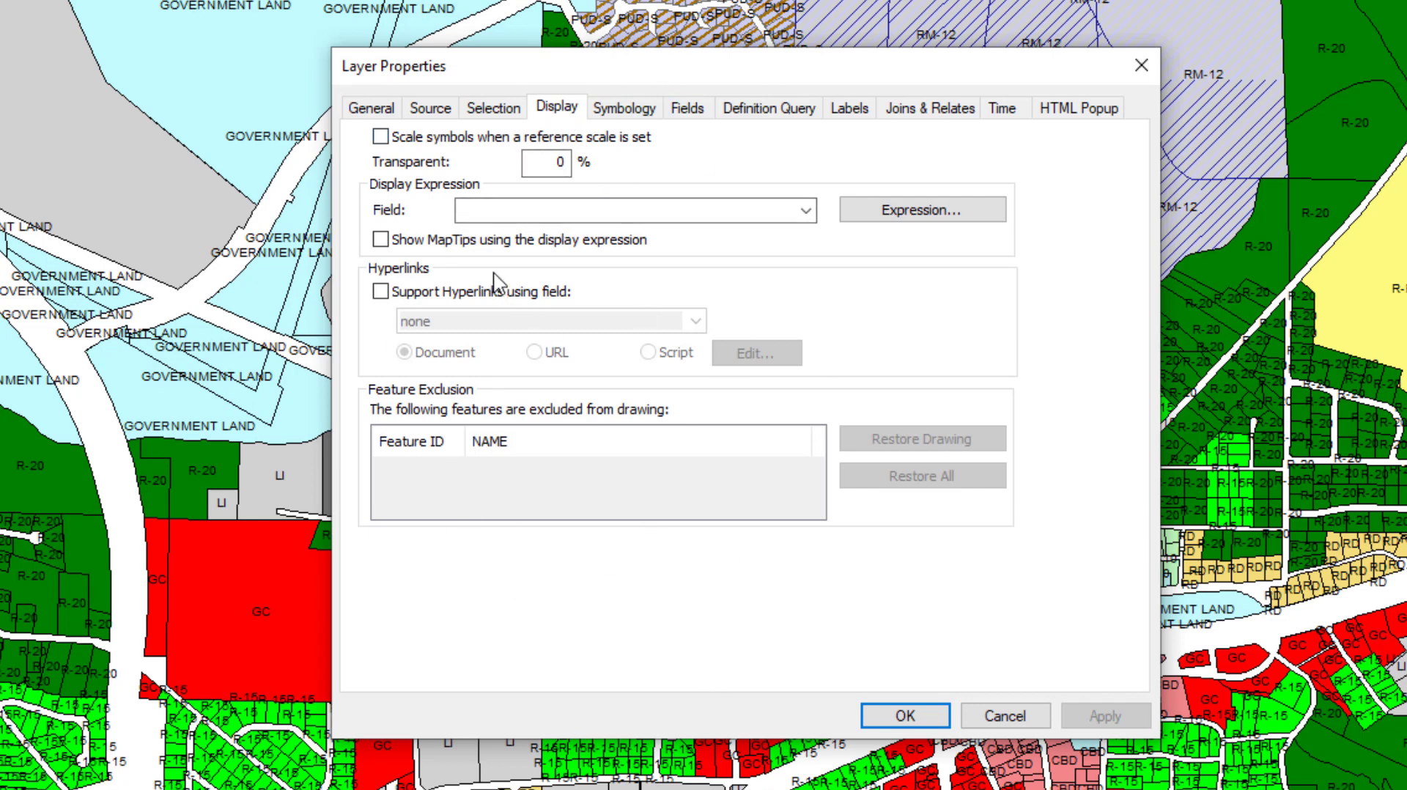
{"action": "left_click", "coordinate": [630, 110]}
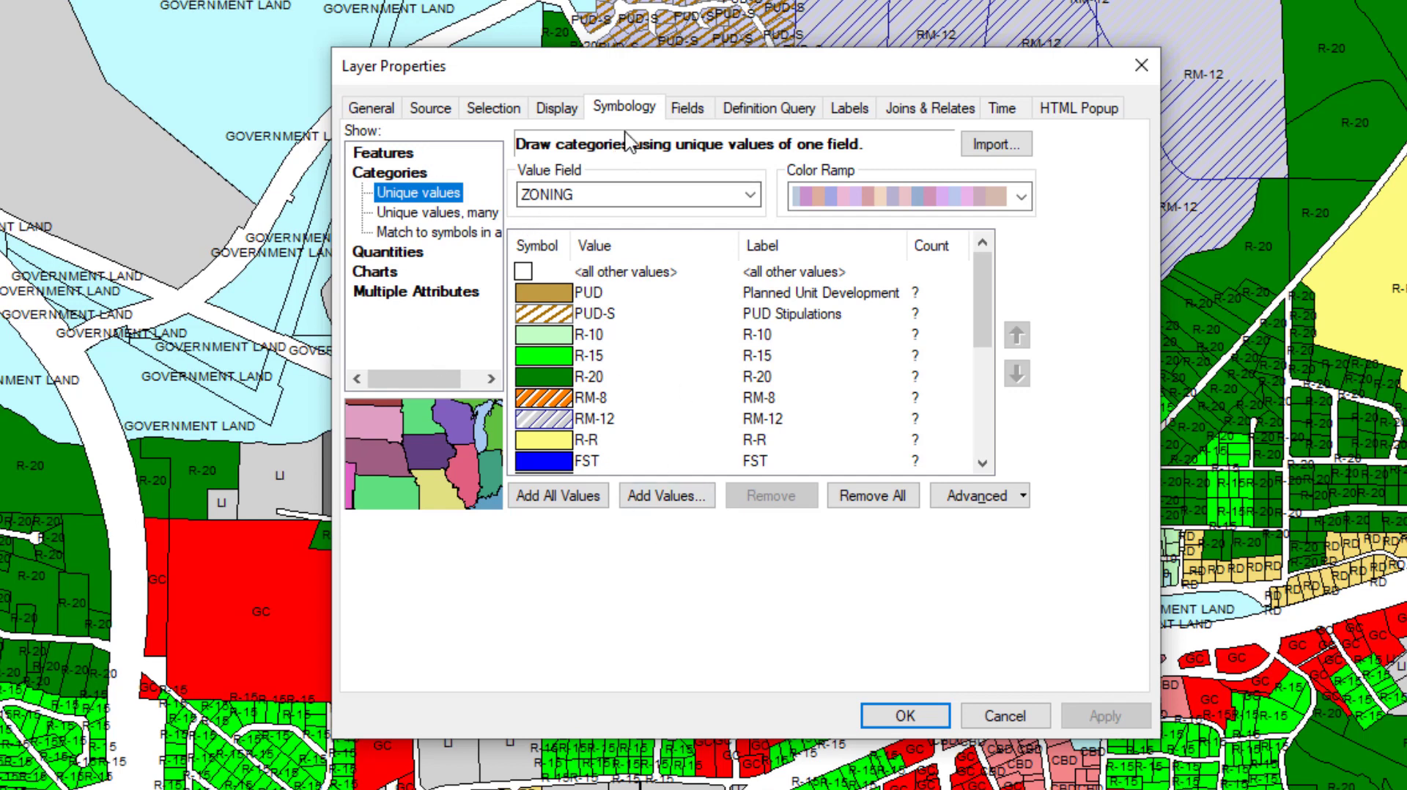
{"action": "left_click", "coordinate": [685, 113]}
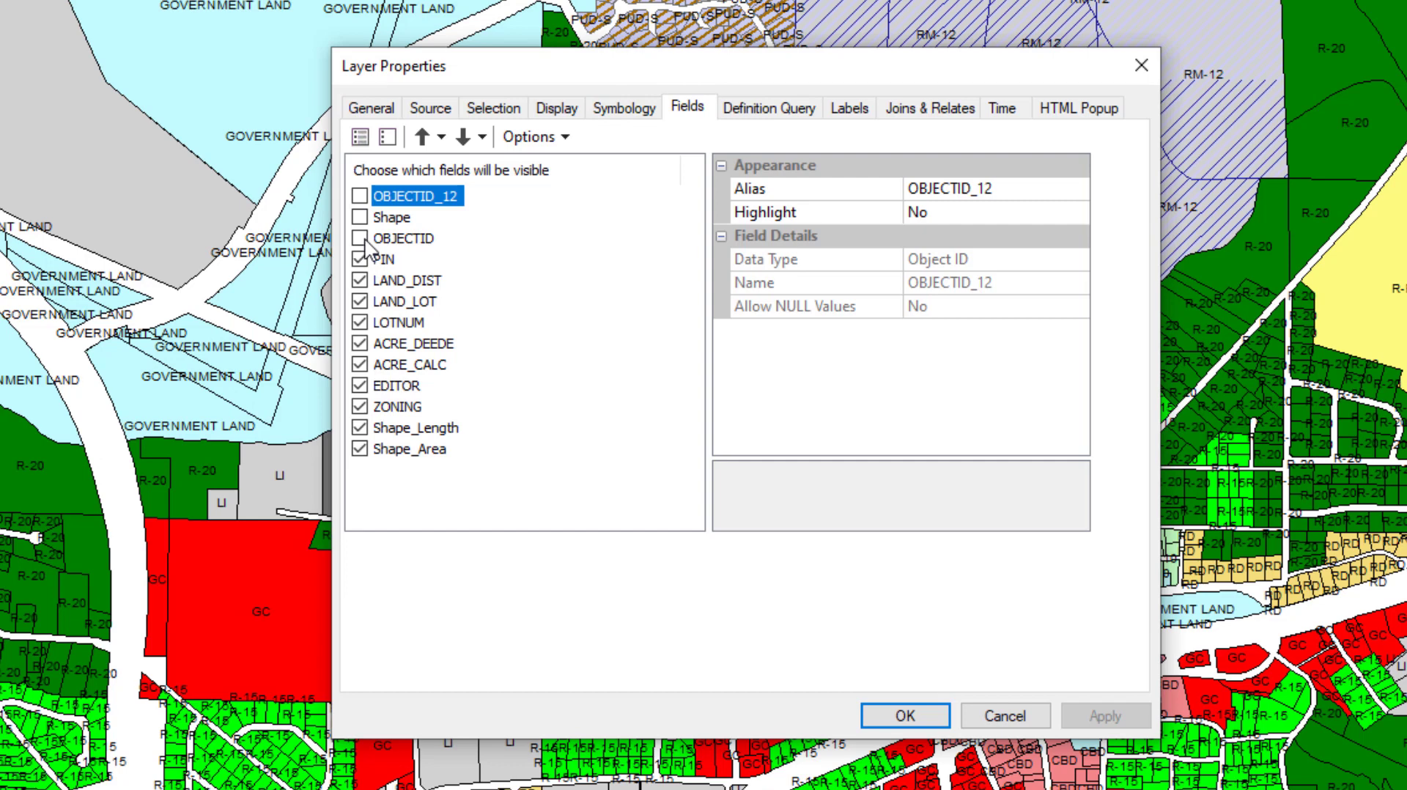
{"action": "left_click", "coordinate": [776, 110]}
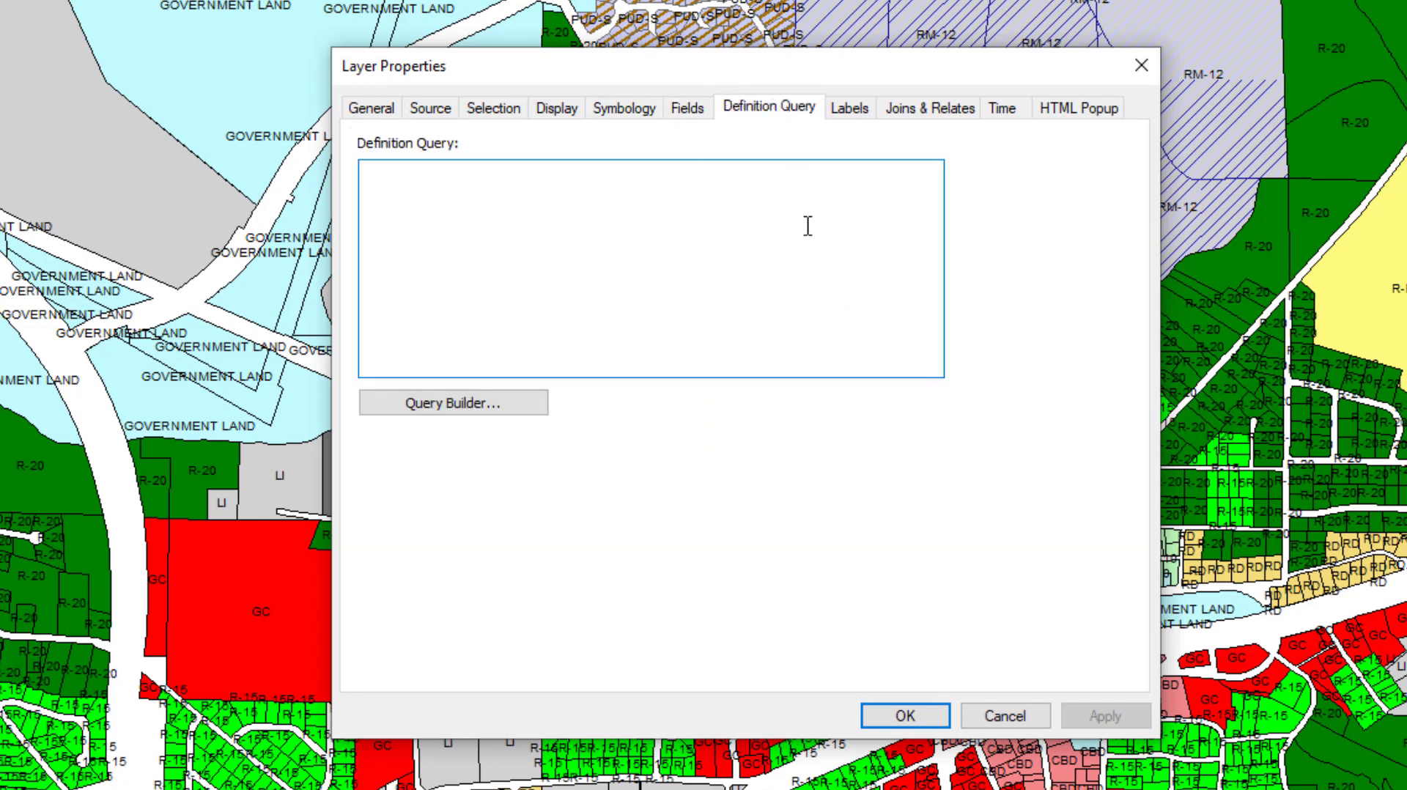
- Review the Zoning layer's label settings including the label scale range, its joins and relates, and its time settings
{"action": "left_click", "coordinate": [855, 109]}
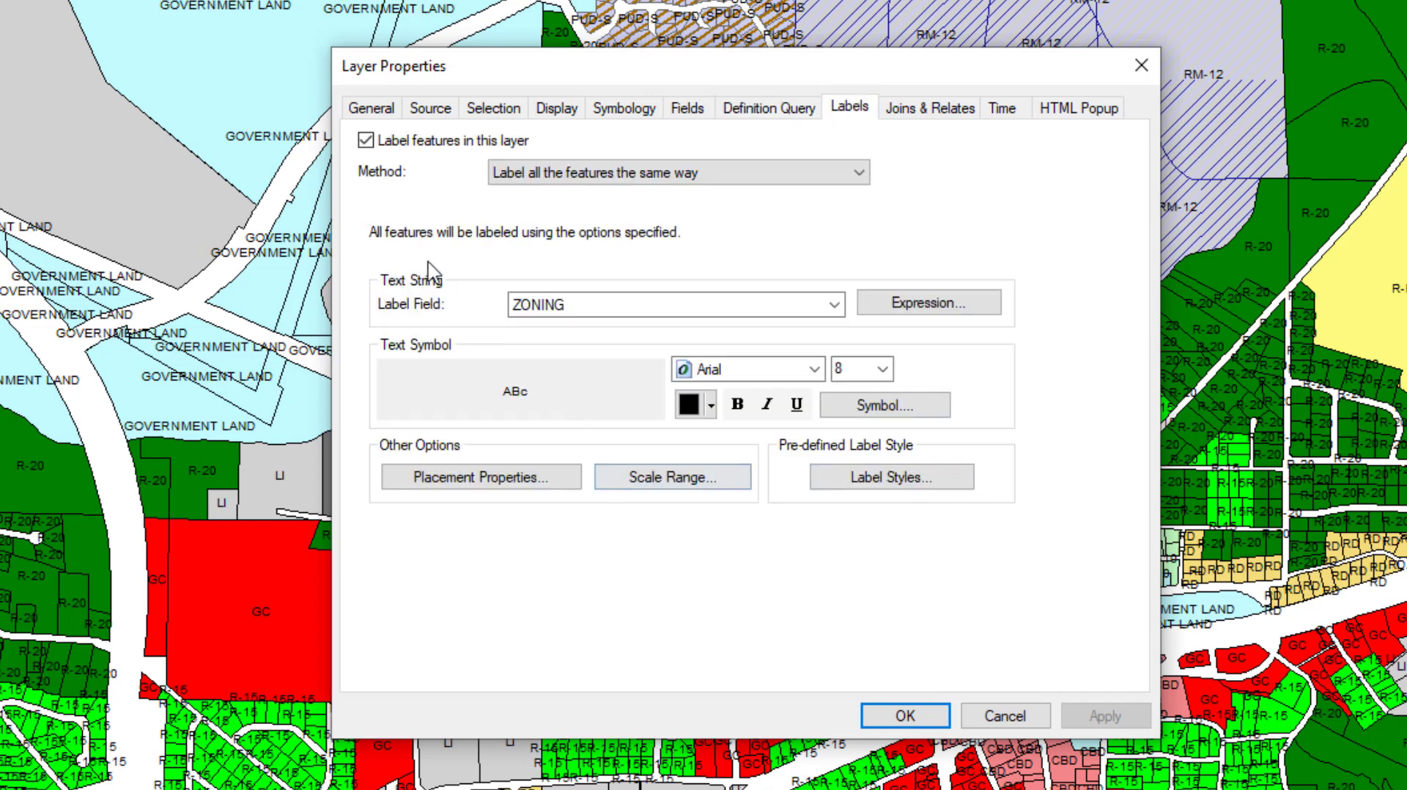
{"action": "left_click", "coordinate": [673, 477]}
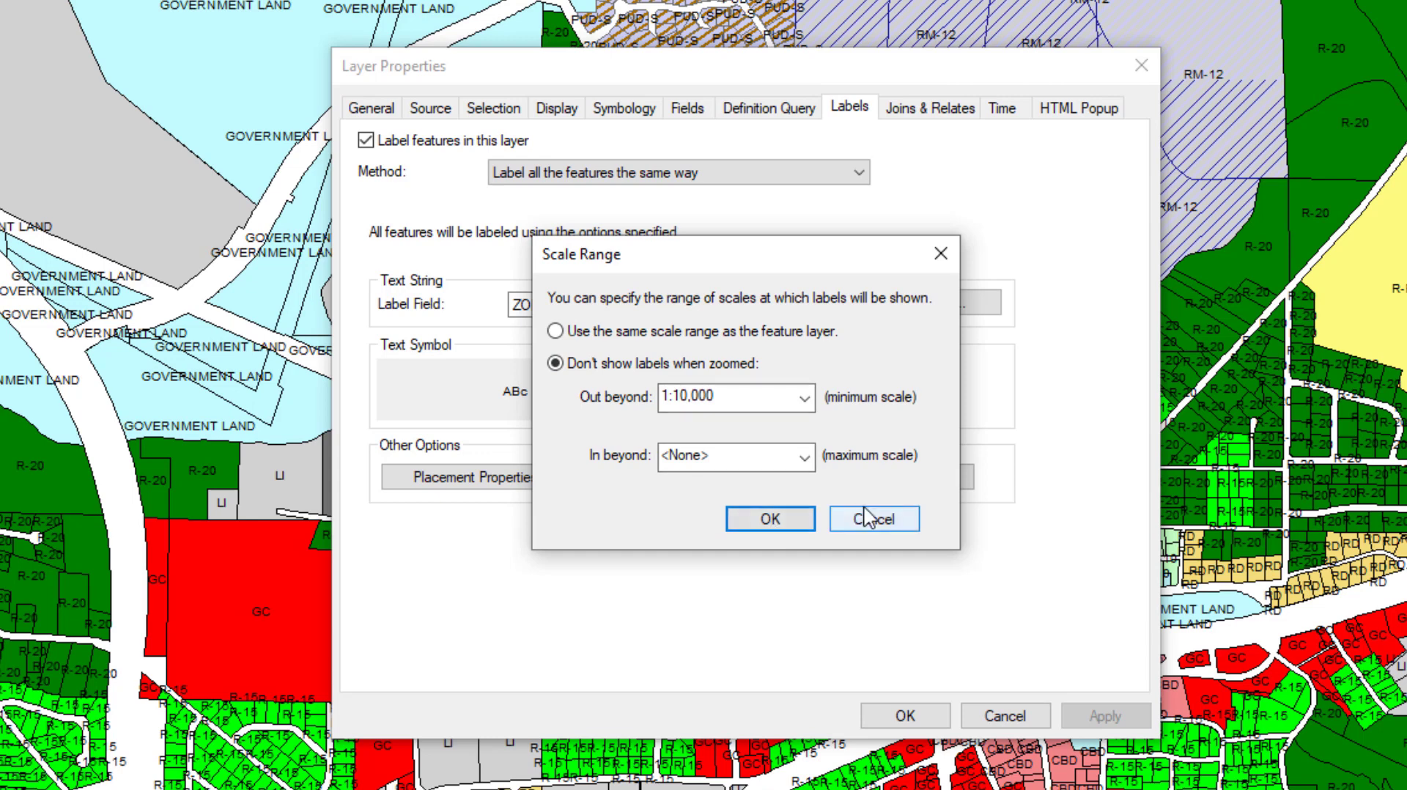
{"action": "left_click", "coordinate": [847, 516]}
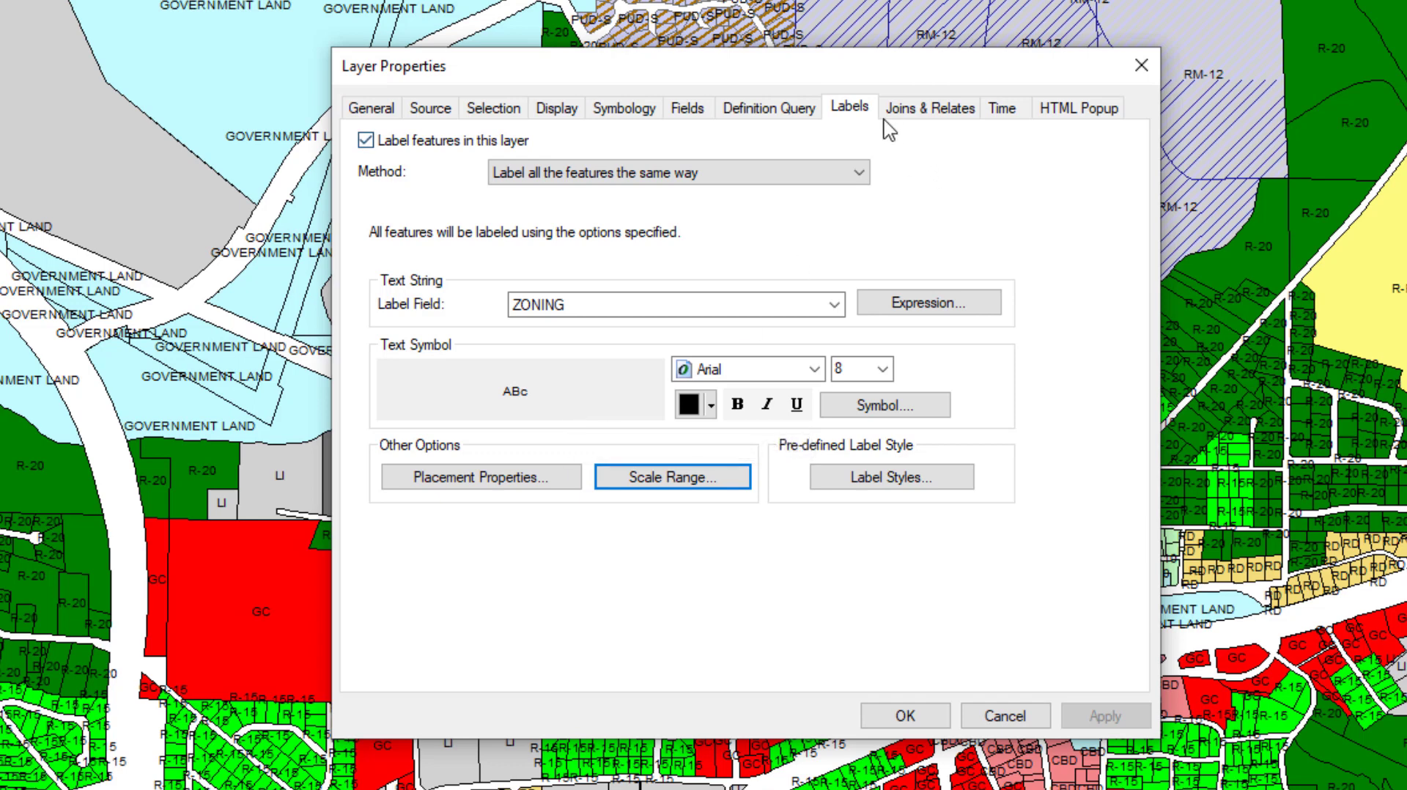
{"action": "left_click", "coordinate": [922, 117]}
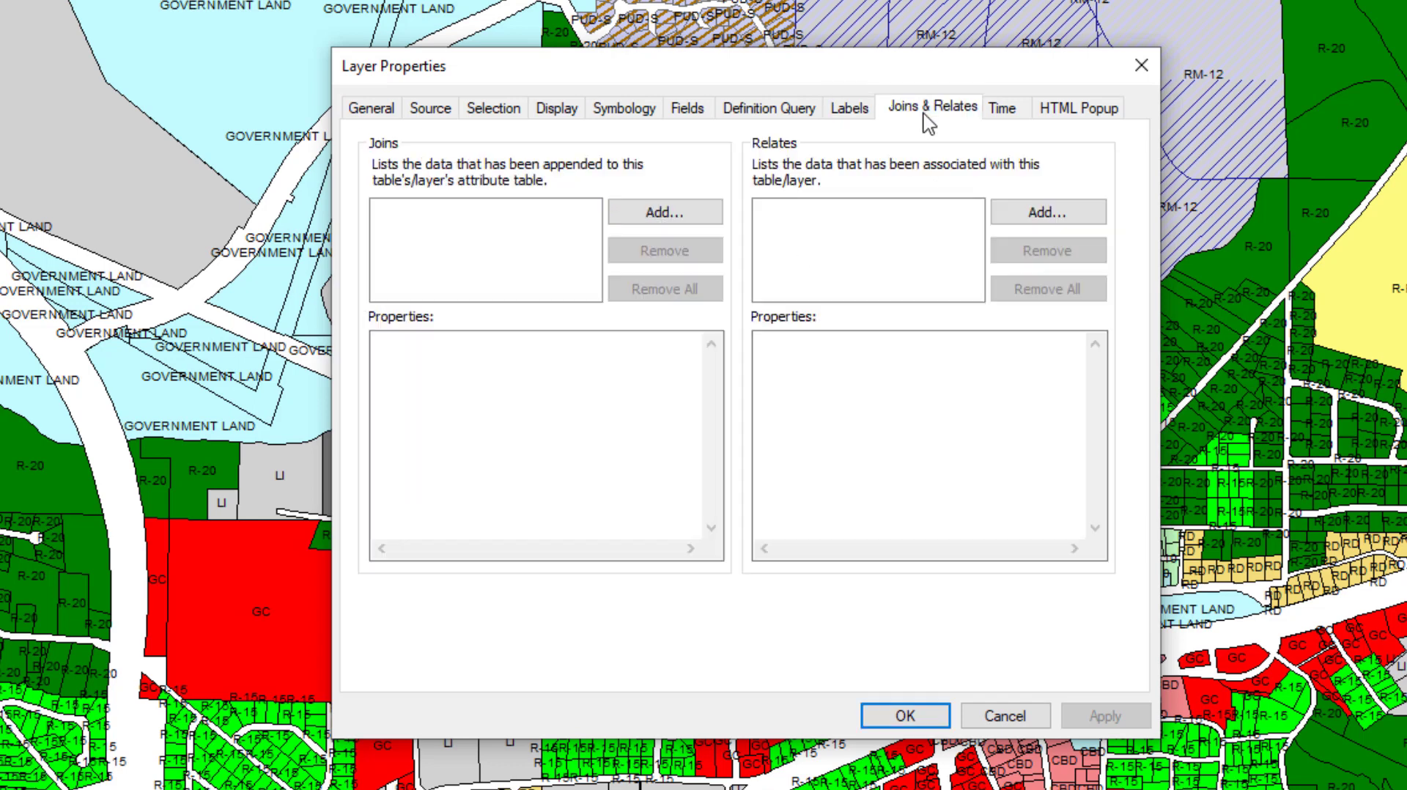
{"action": "left_click", "coordinate": [1003, 110]}
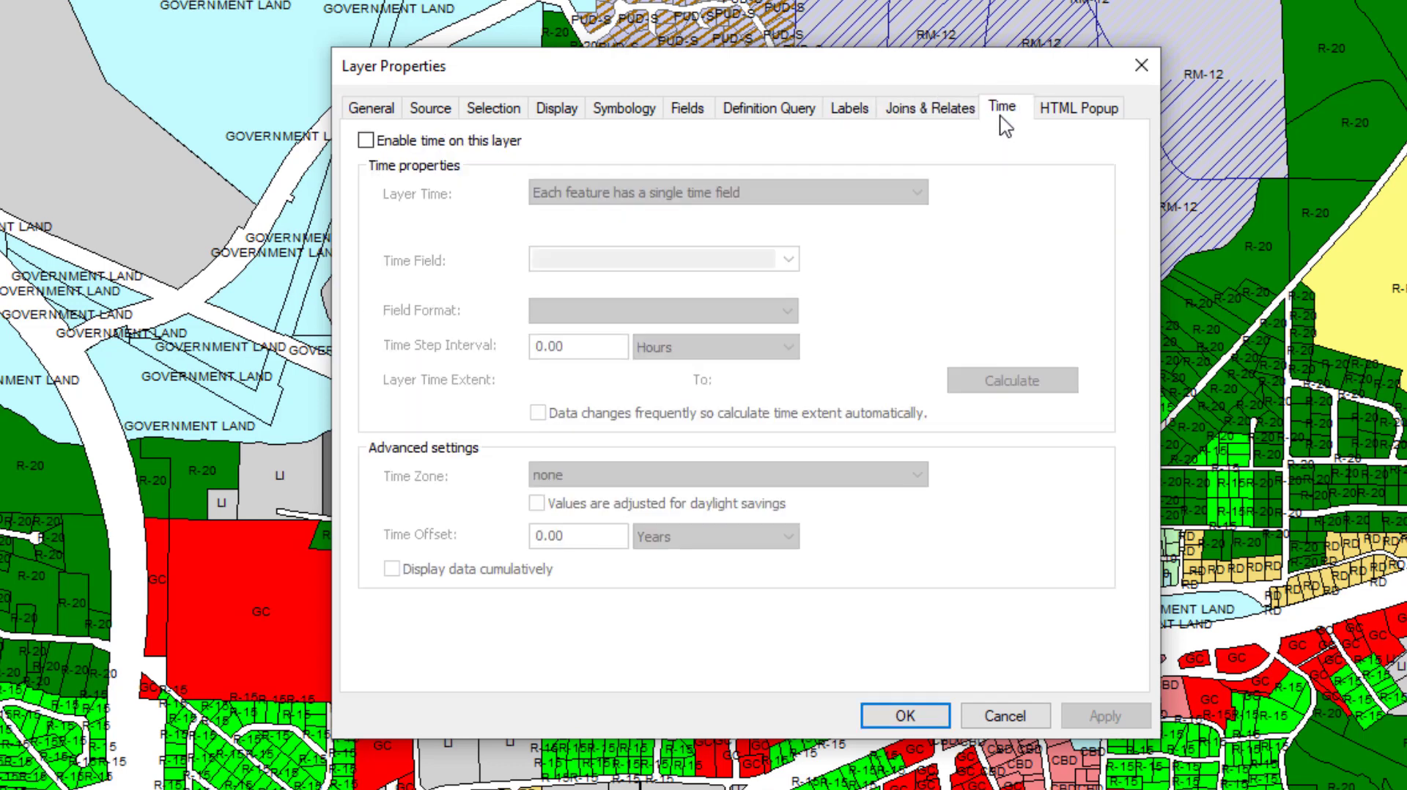
- Review the Zoning layer's HTML popup settings and close its properties without making changes
{"action": "left_click", "coordinate": [1102, 119]}
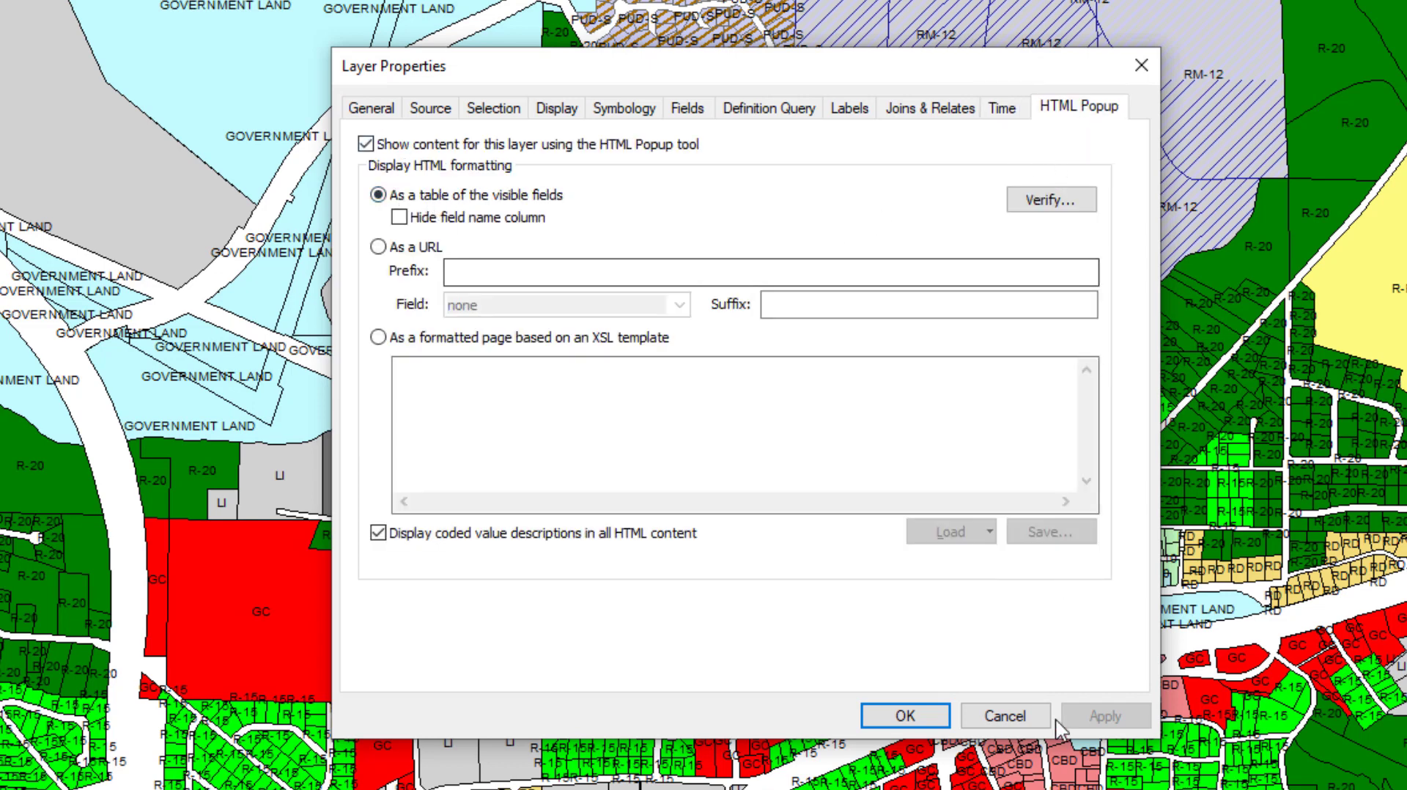
{"action": "left_click", "coordinate": [1011, 719]}
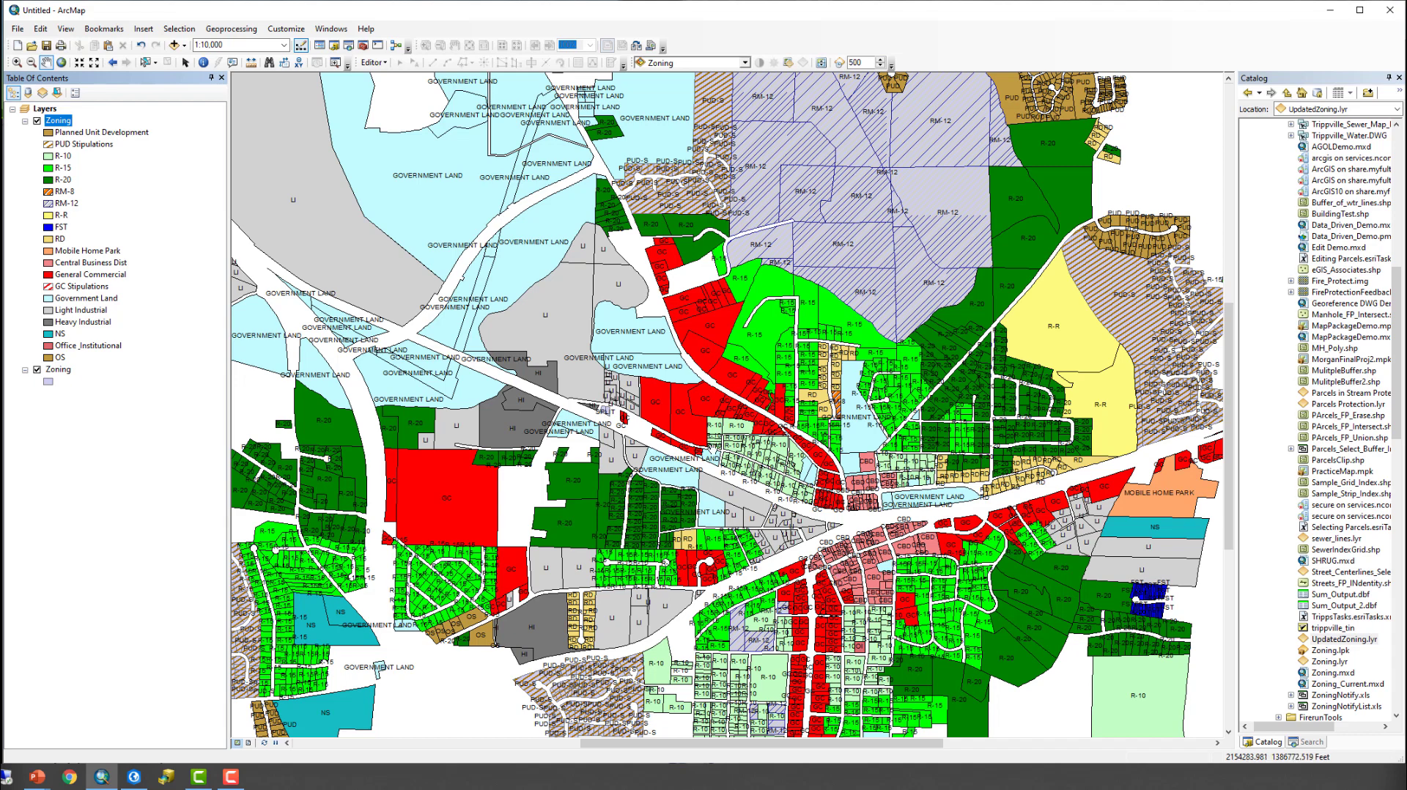
- Start an edit session and review the Central Business Dist feature template's default EDITOR and ZONING attributes without changing them
{"action": "left_click", "coordinate": [383, 69]}
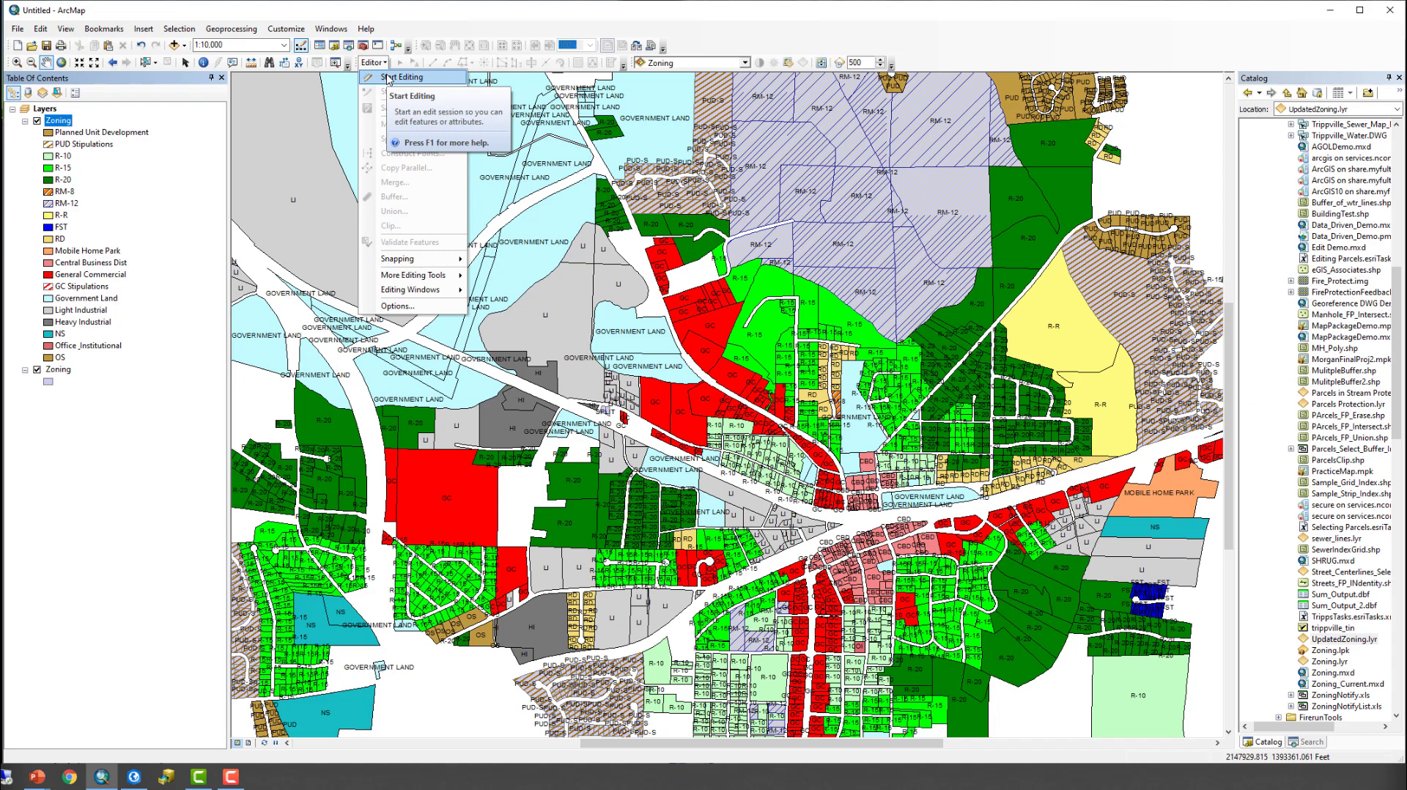
{"action": "left_click", "coordinate": [388, 78]}
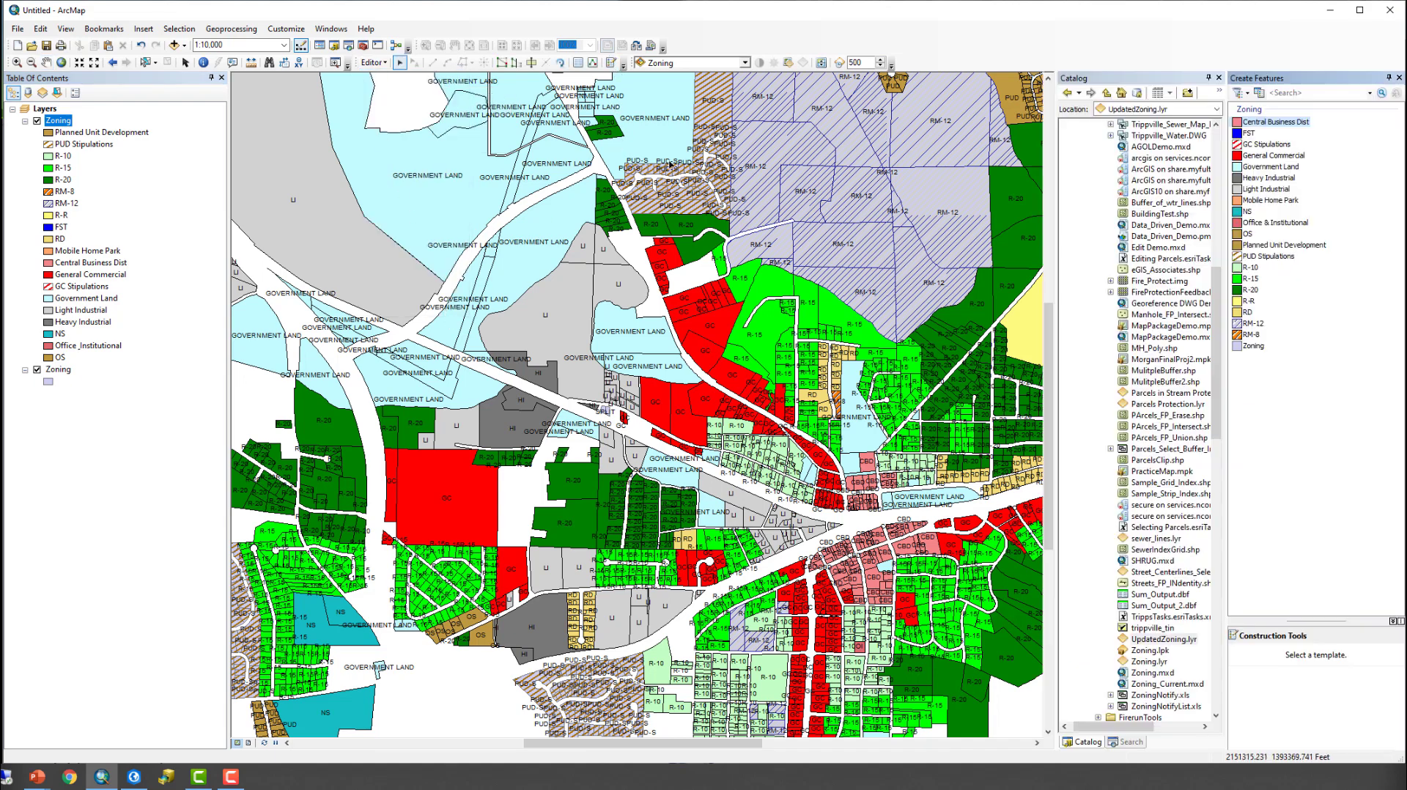
{"action": "left_click", "coordinate": [1281, 126]}
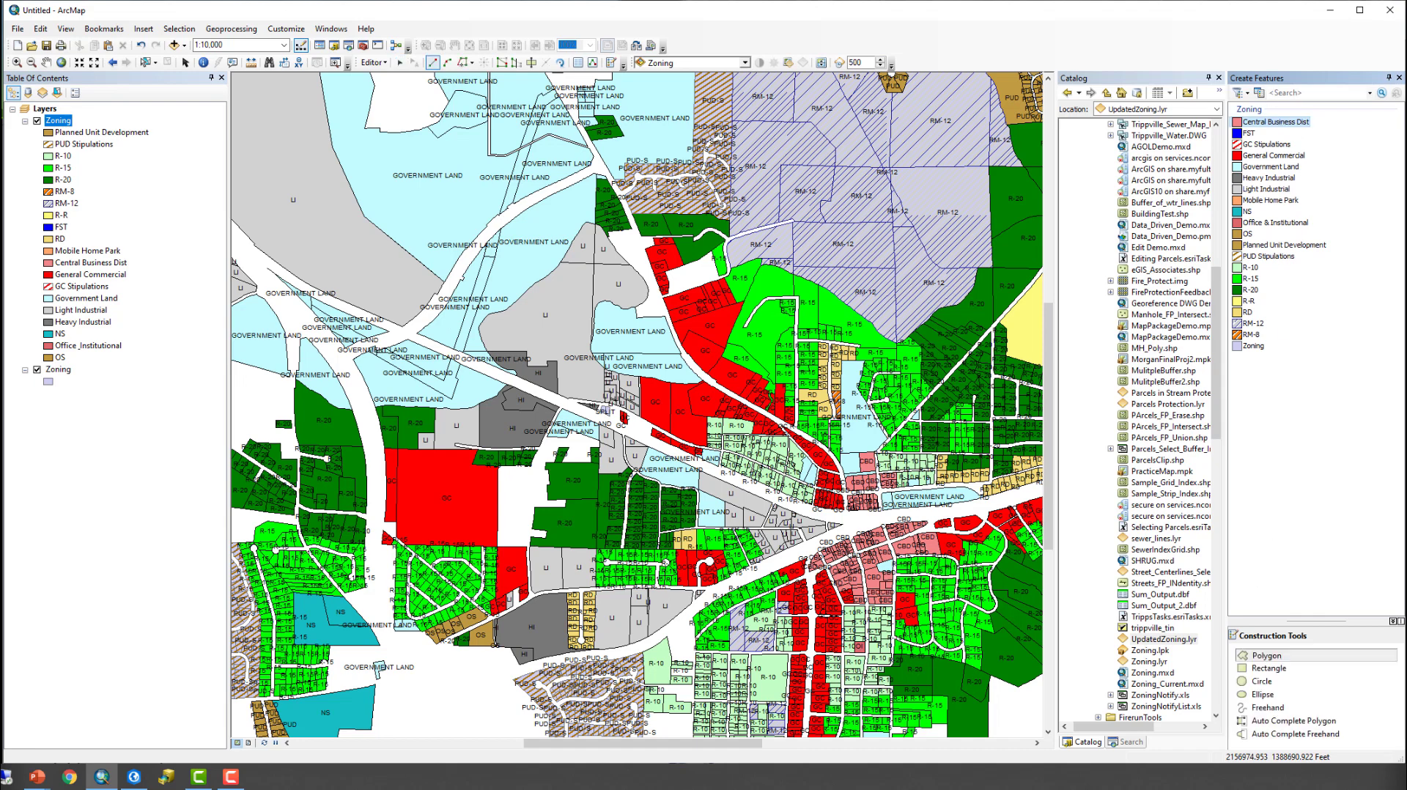
{"action": "right_click", "coordinate": [1282, 128]}
{"action": "left_click", "coordinate": [1322, 176]}
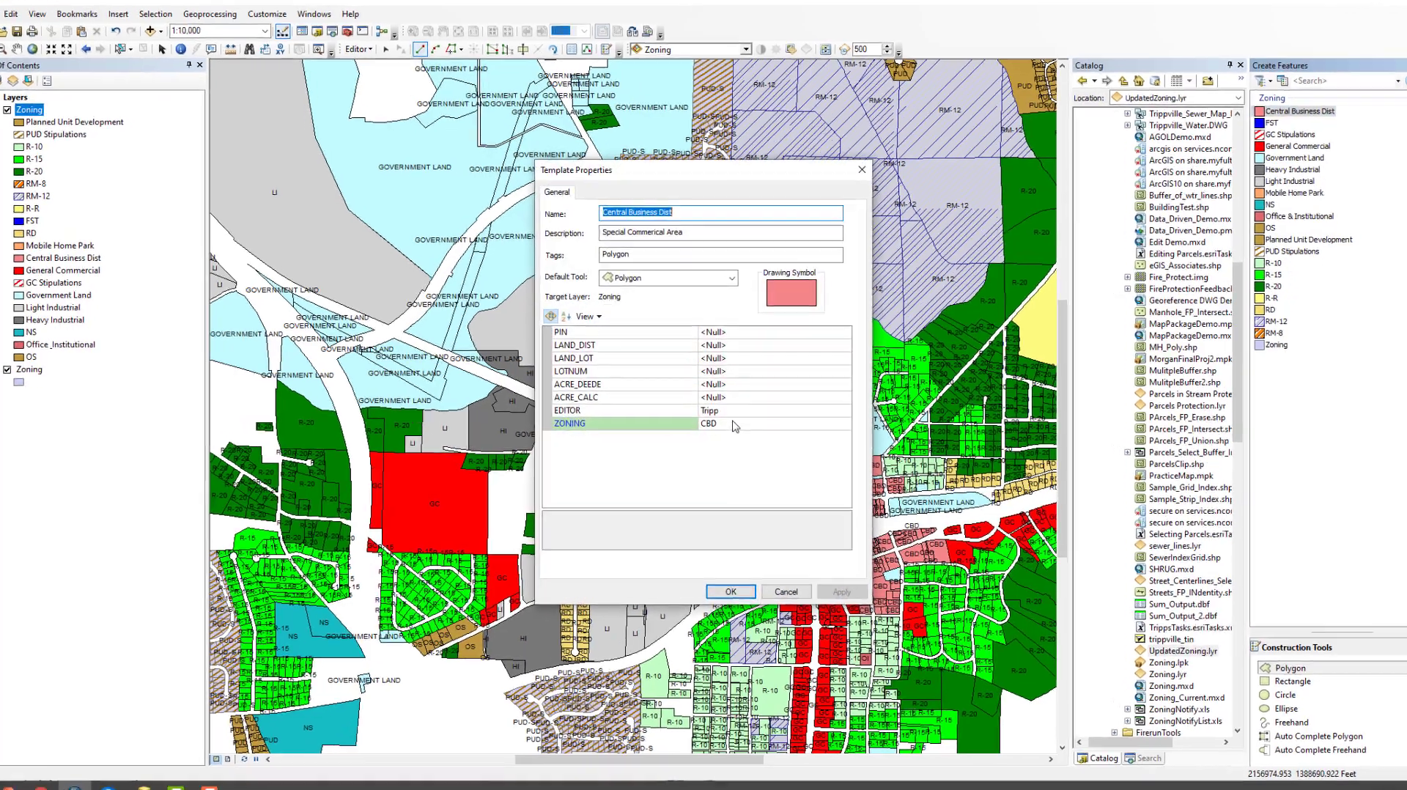
{"action": "left_click", "coordinate": [741, 409]}
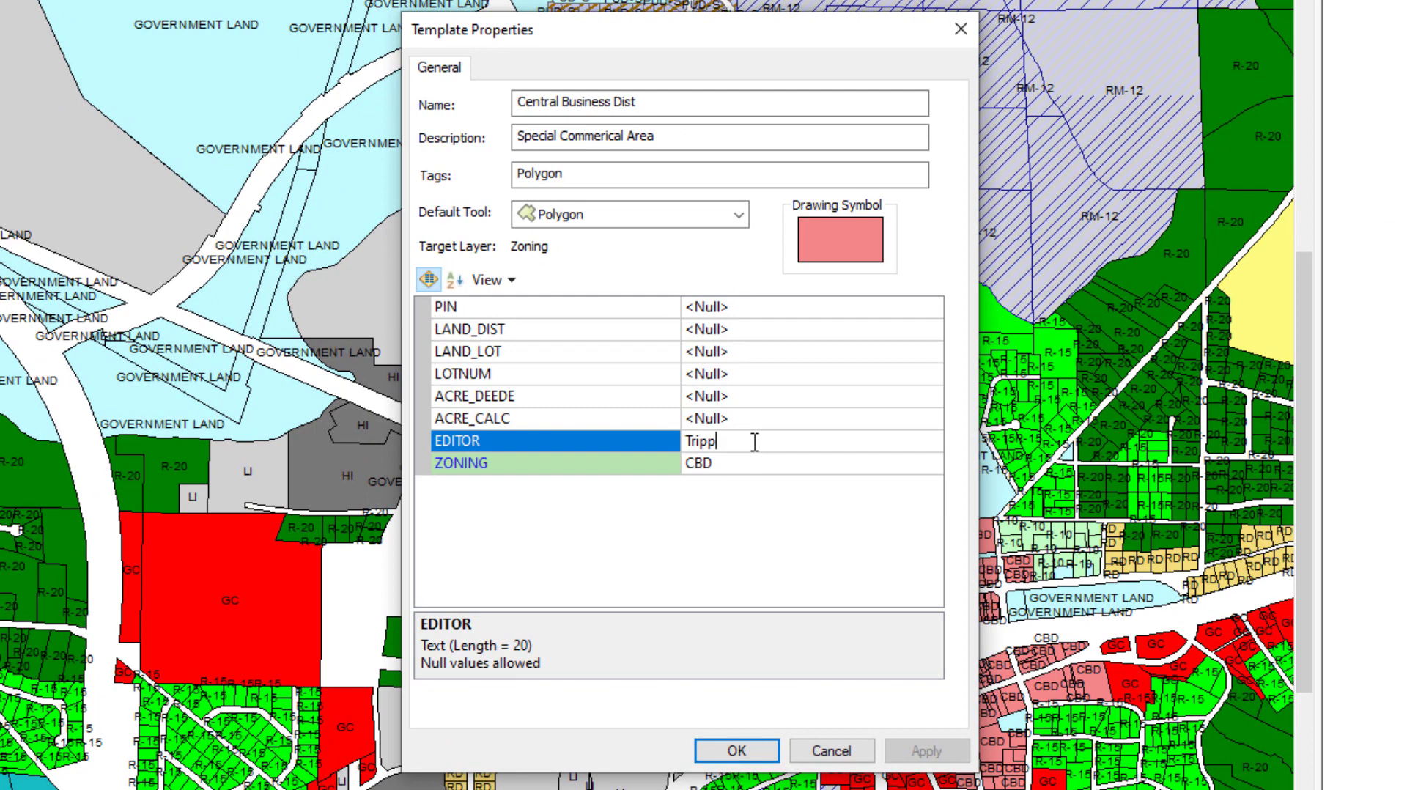
{"action": "left_click", "coordinate": [782, 464]}
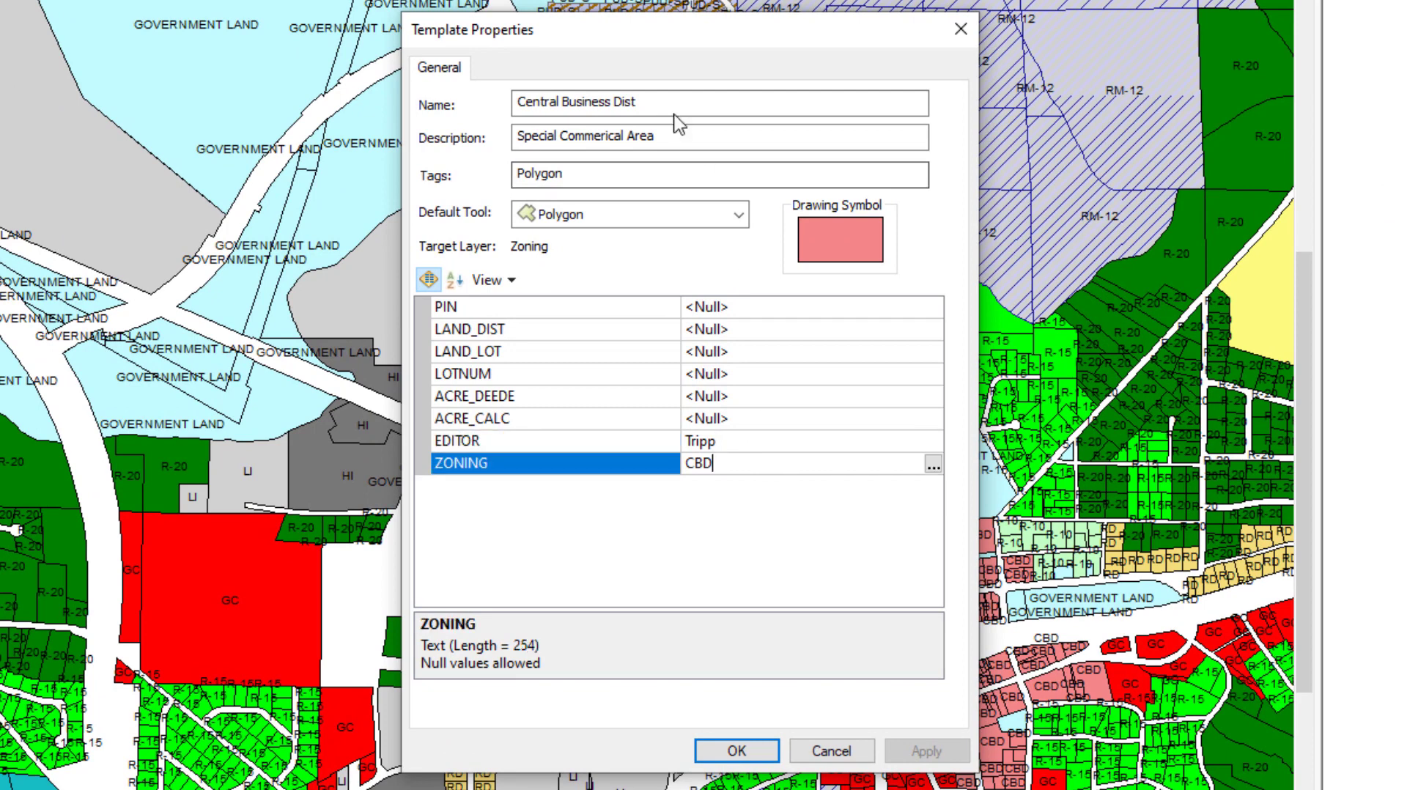
{"action": "left_click", "coordinate": [822, 752]}
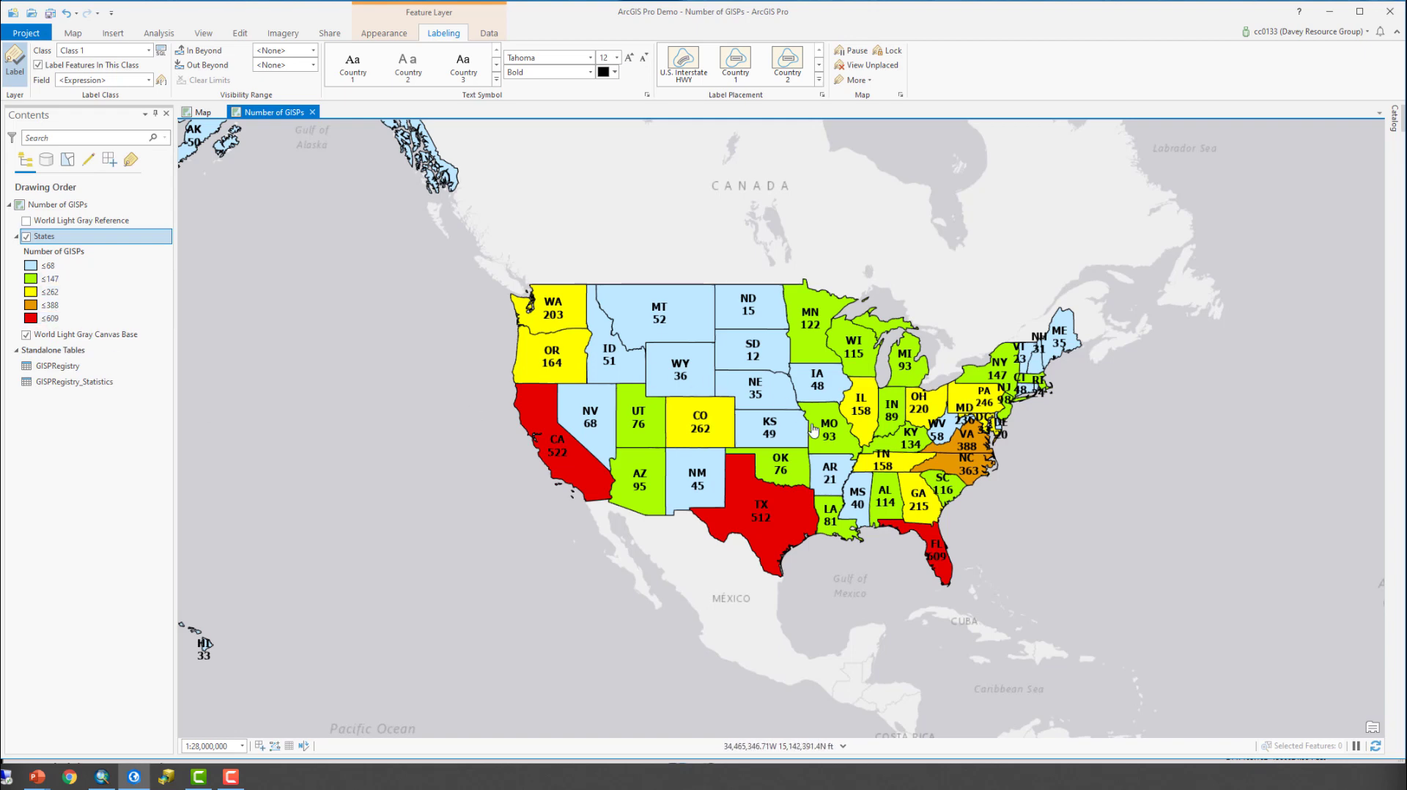
- Review the graduated colors symbology of the States layer in the Number of GISPs map in ArcGIS Pro
{"action": "scroll", "coordinate": [788, 423], "scroll_direction": "up", "scroll_amount": 2}
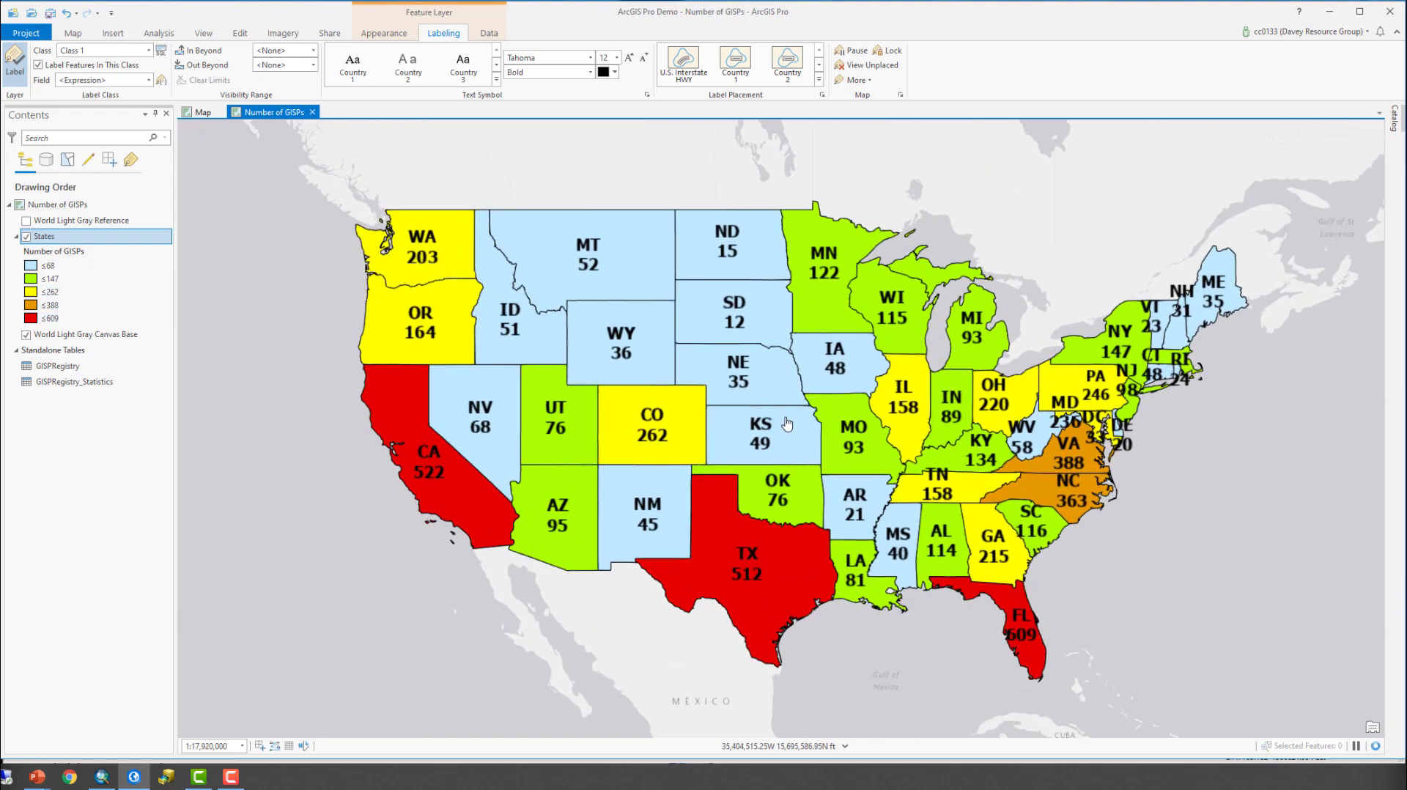
{"action": "left_click", "coordinate": [82, 239]}
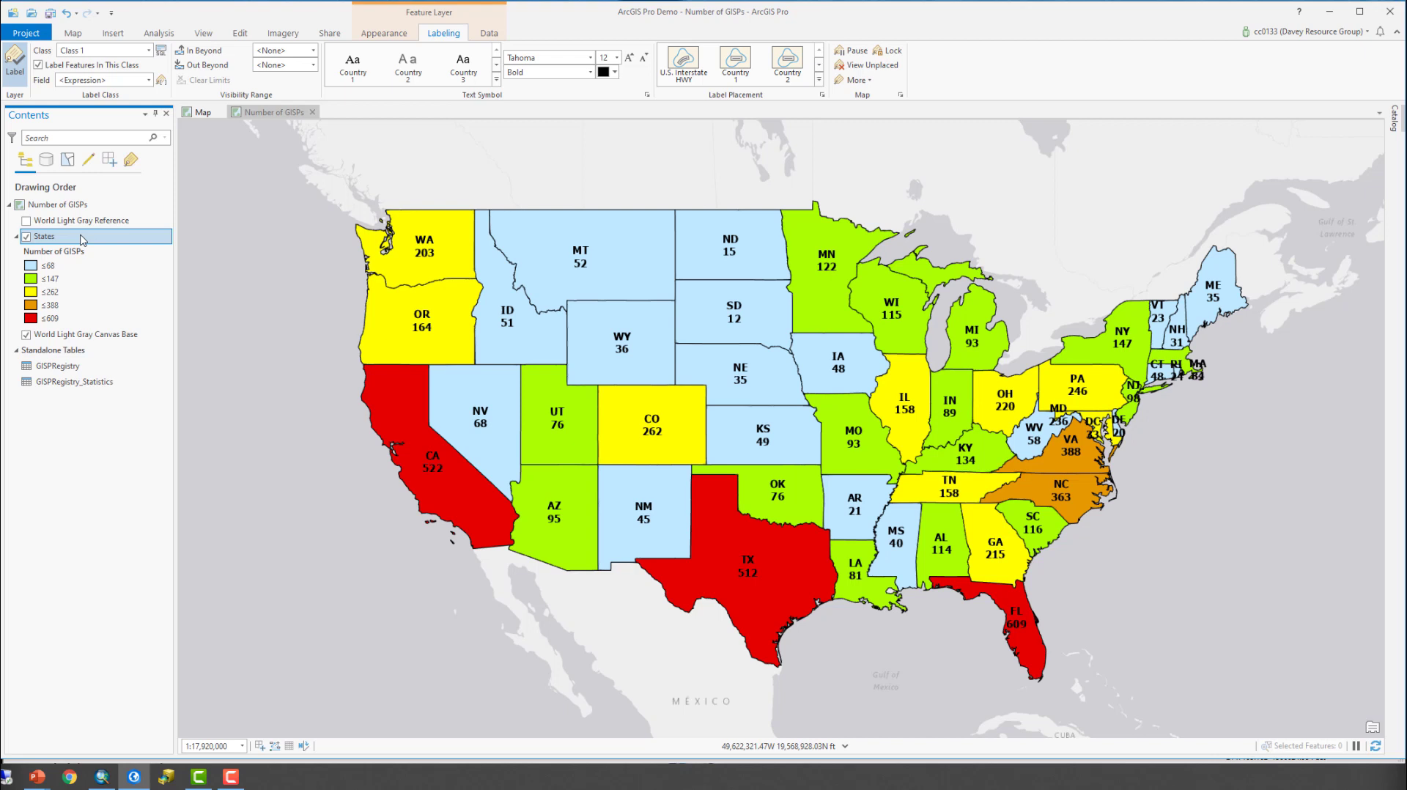
{"action": "left_click", "coordinate": [42, 242]}
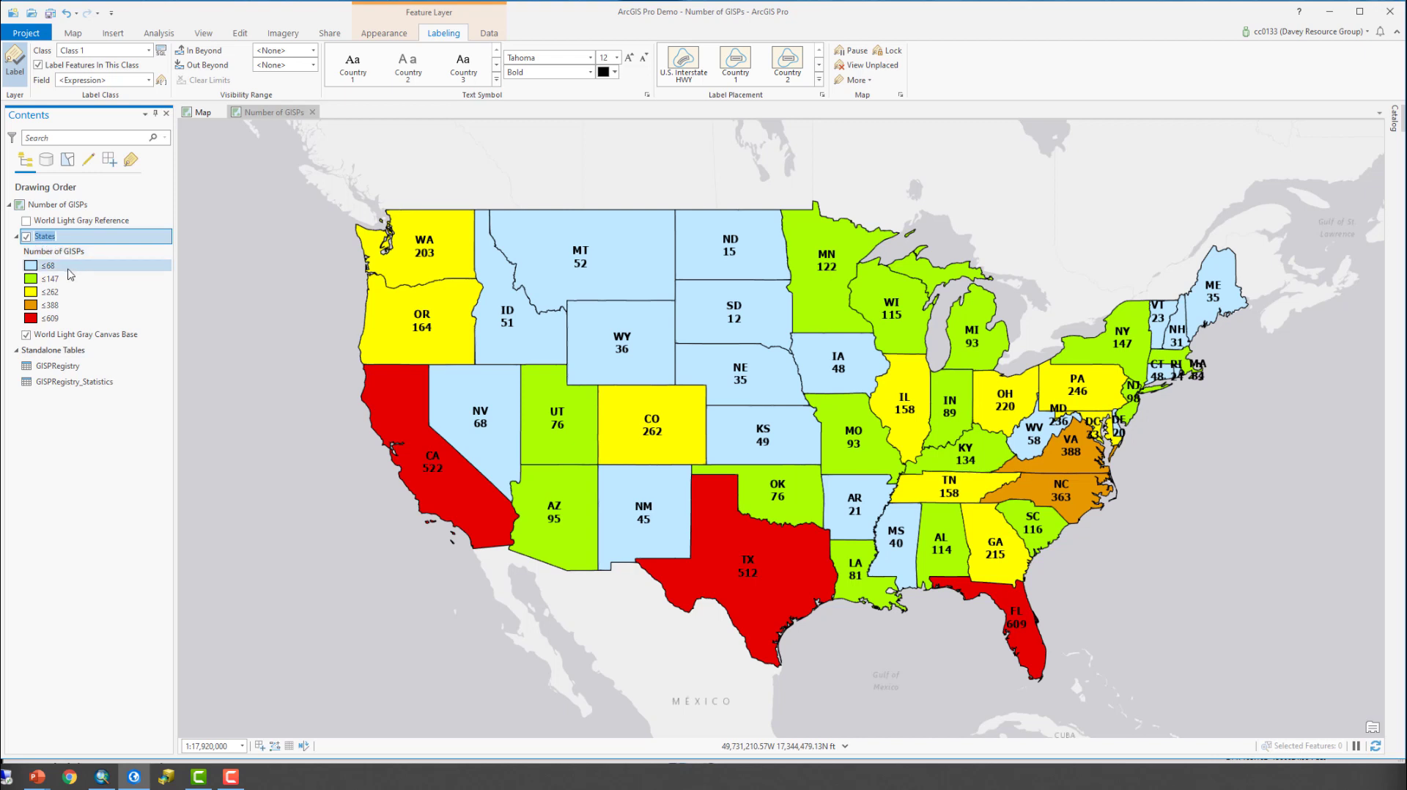
{"action": "left_click", "coordinate": [387, 35]}
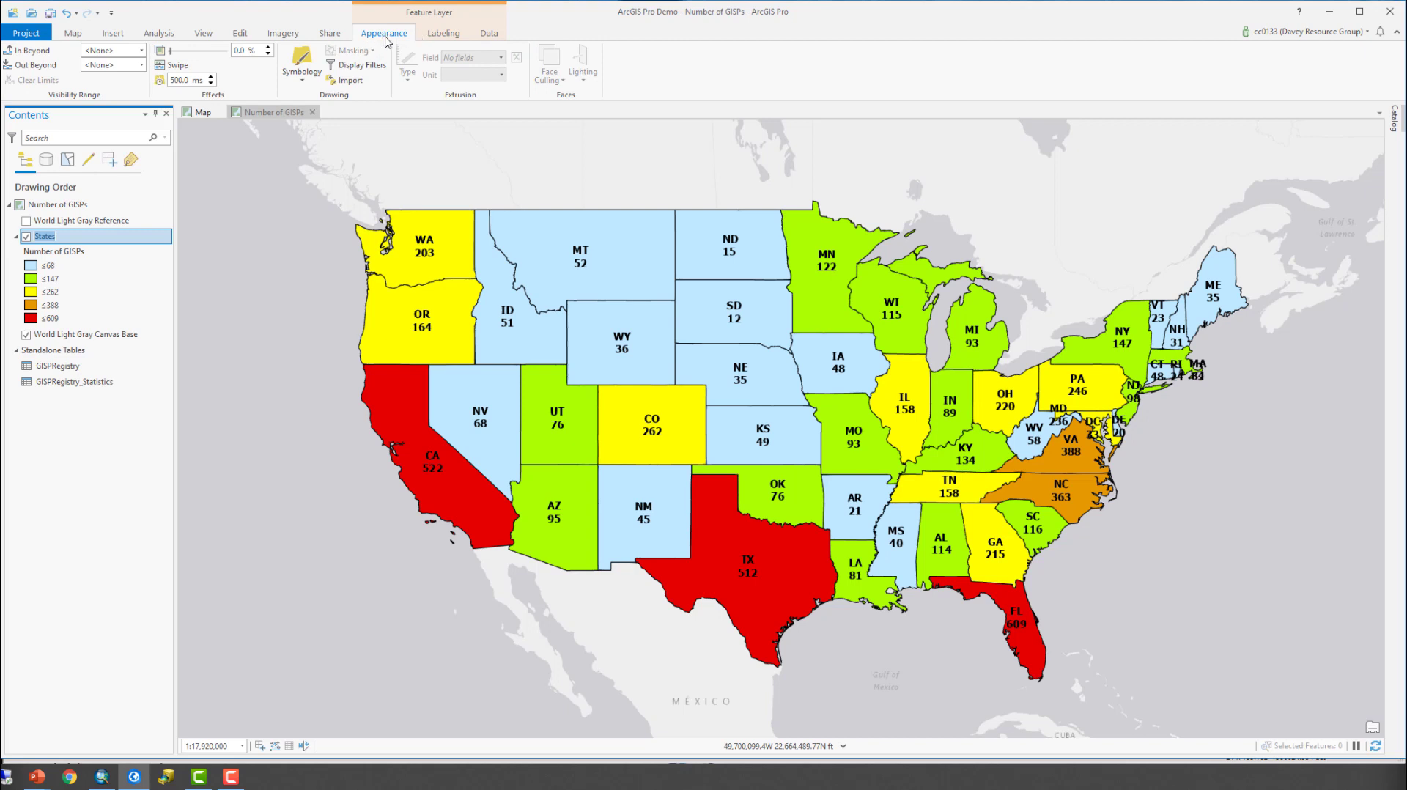
{"action": "left_click", "coordinate": [298, 88]}
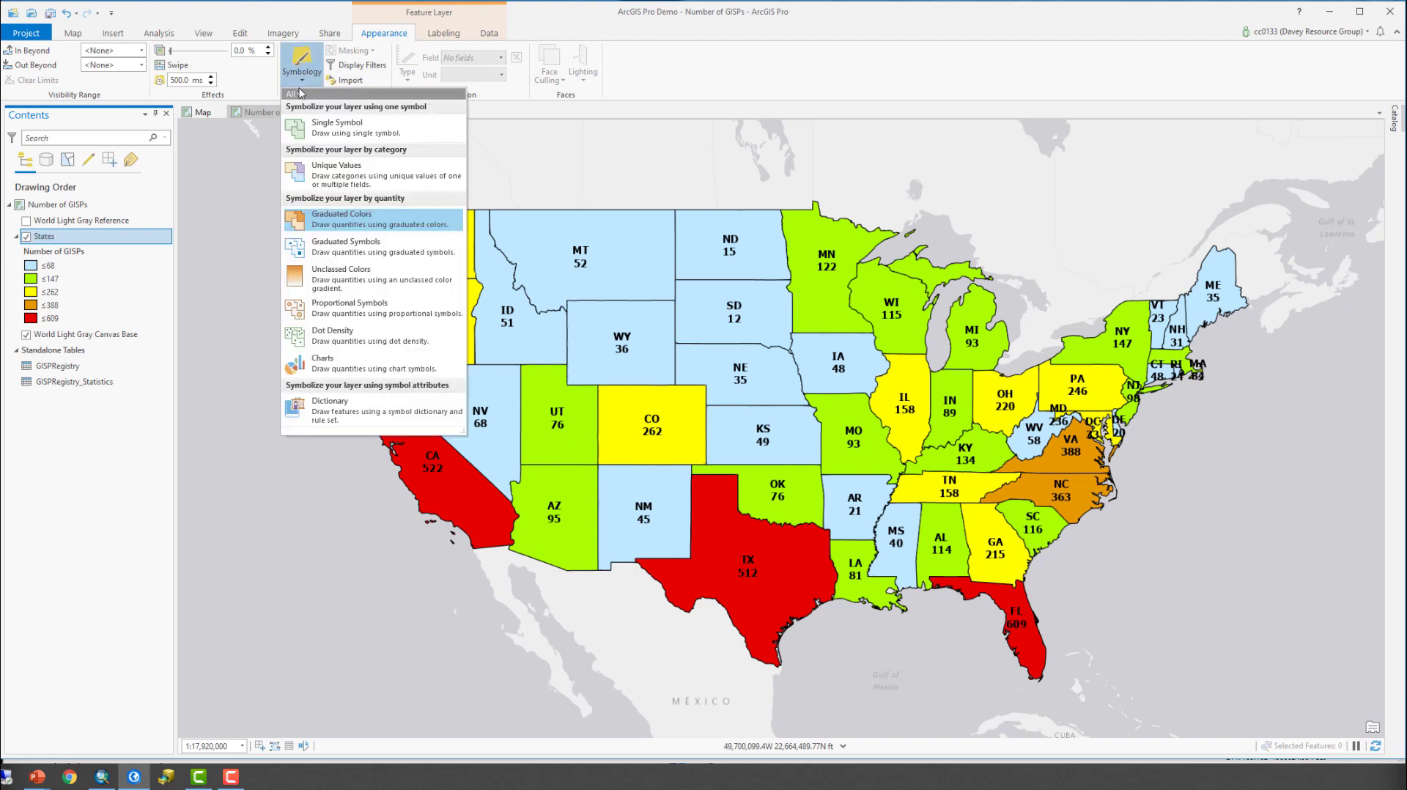
{"action": "left_click", "coordinate": [349, 221]}
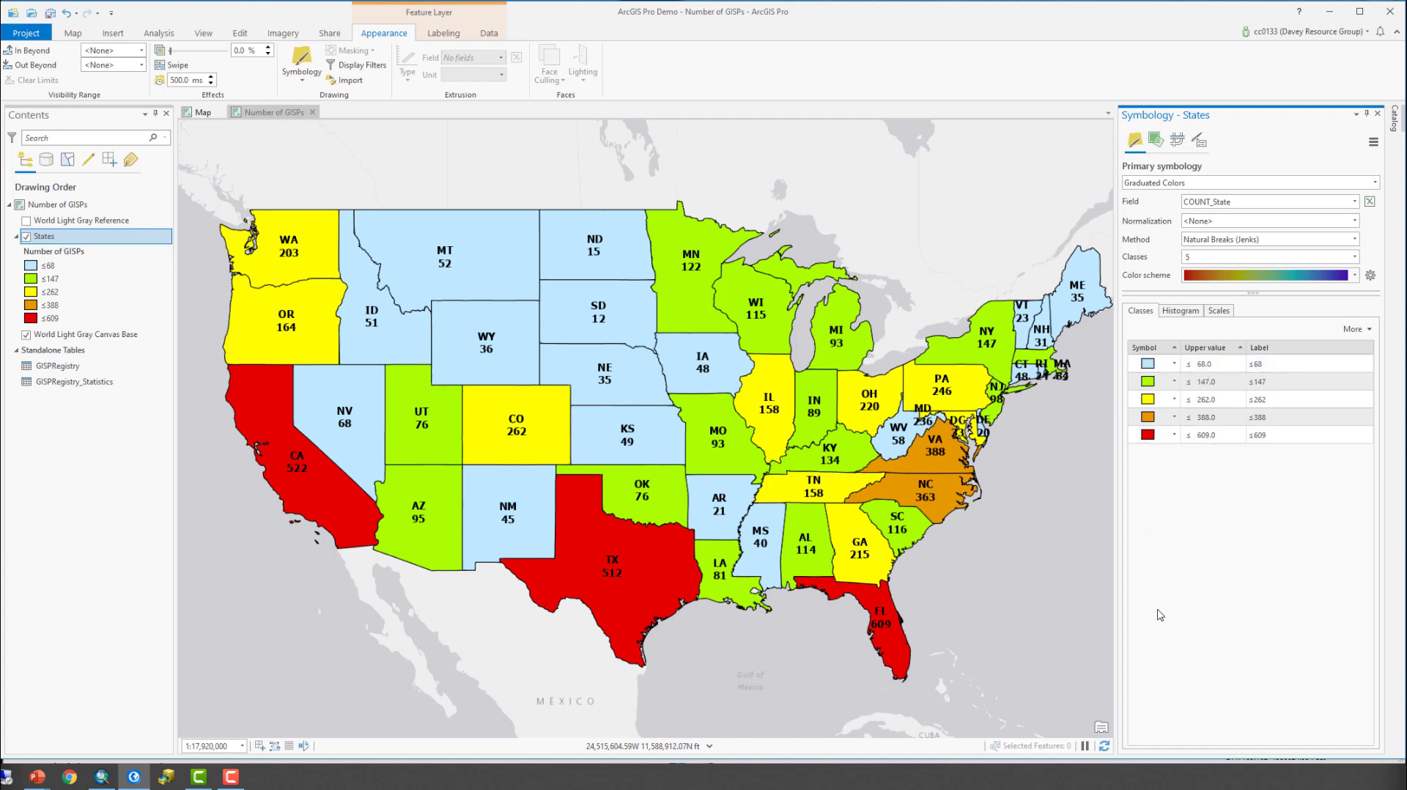
{"action": "left_click", "coordinate": [1378, 115]}
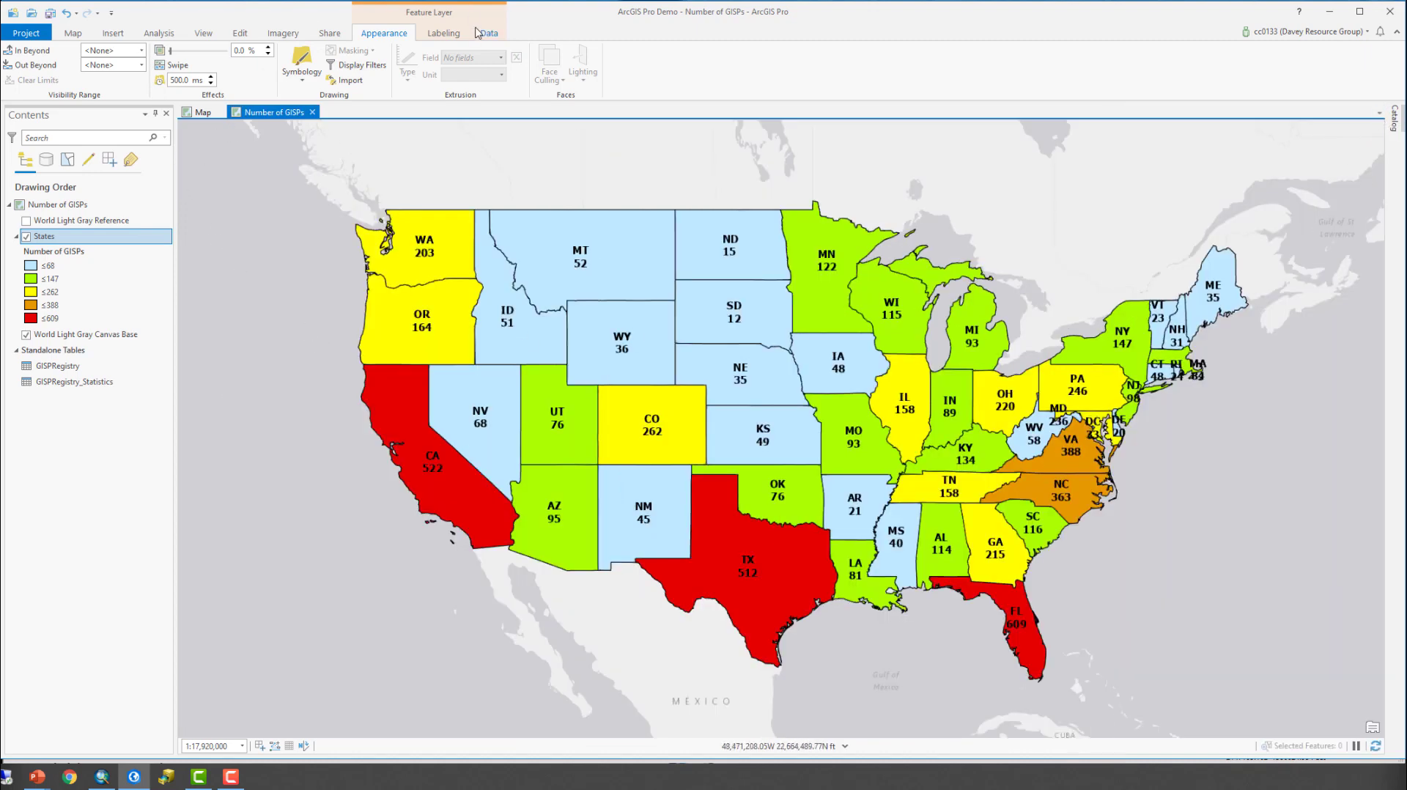
- Turn the States layer's labels off and back on
{"action": "left_click", "coordinate": [453, 37]}
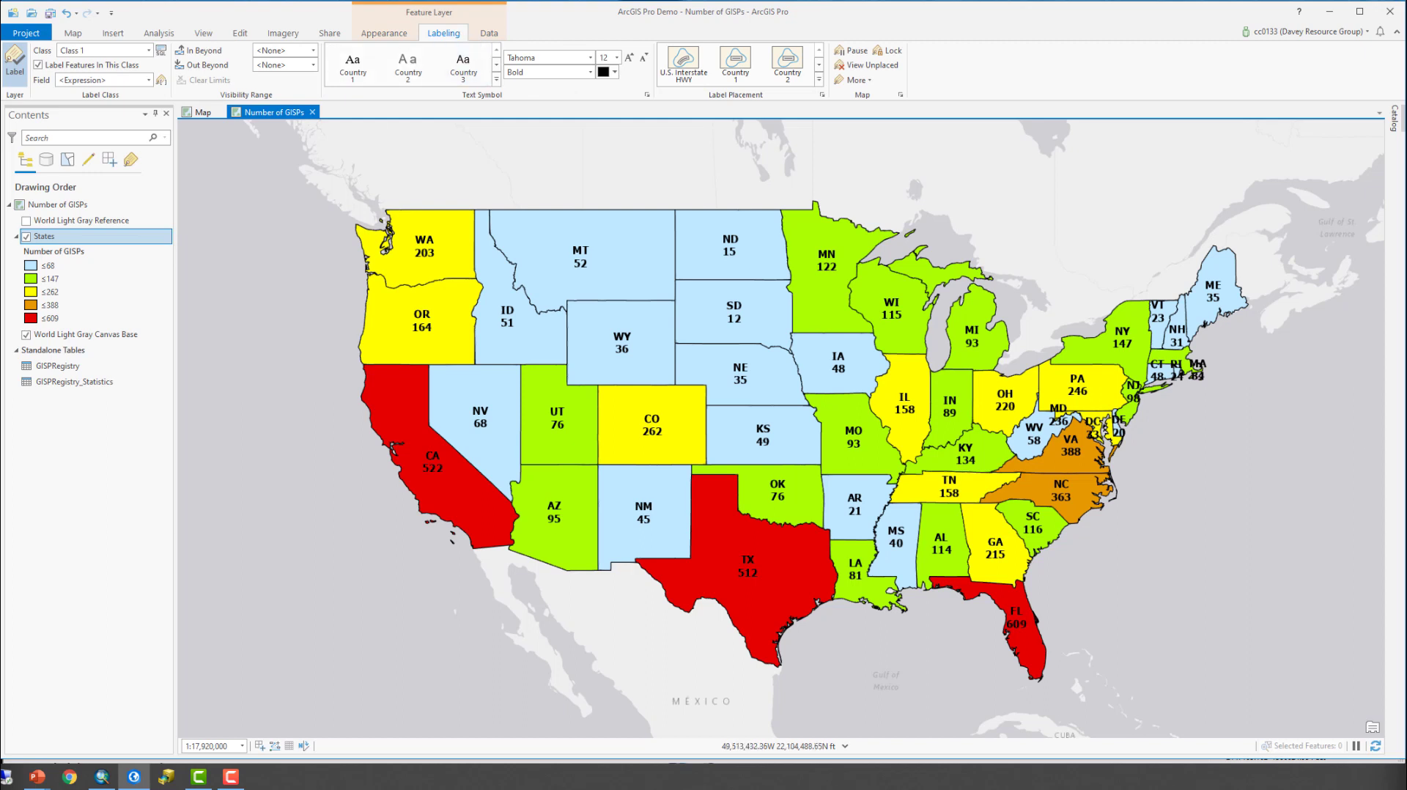
{"action": "left_click", "coordinate": [15, 64]}
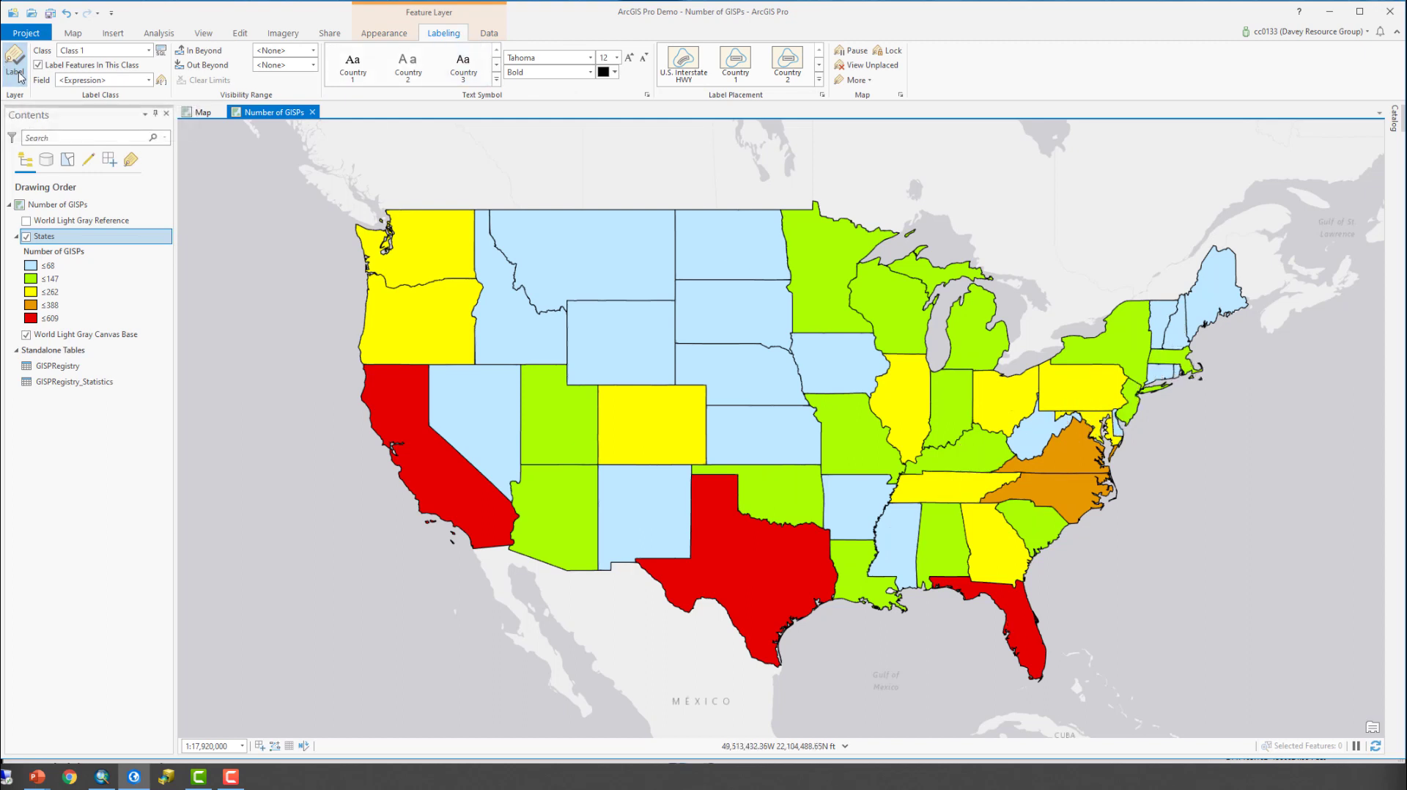
{"action": "left_click", "coordinate": [19, 76]}
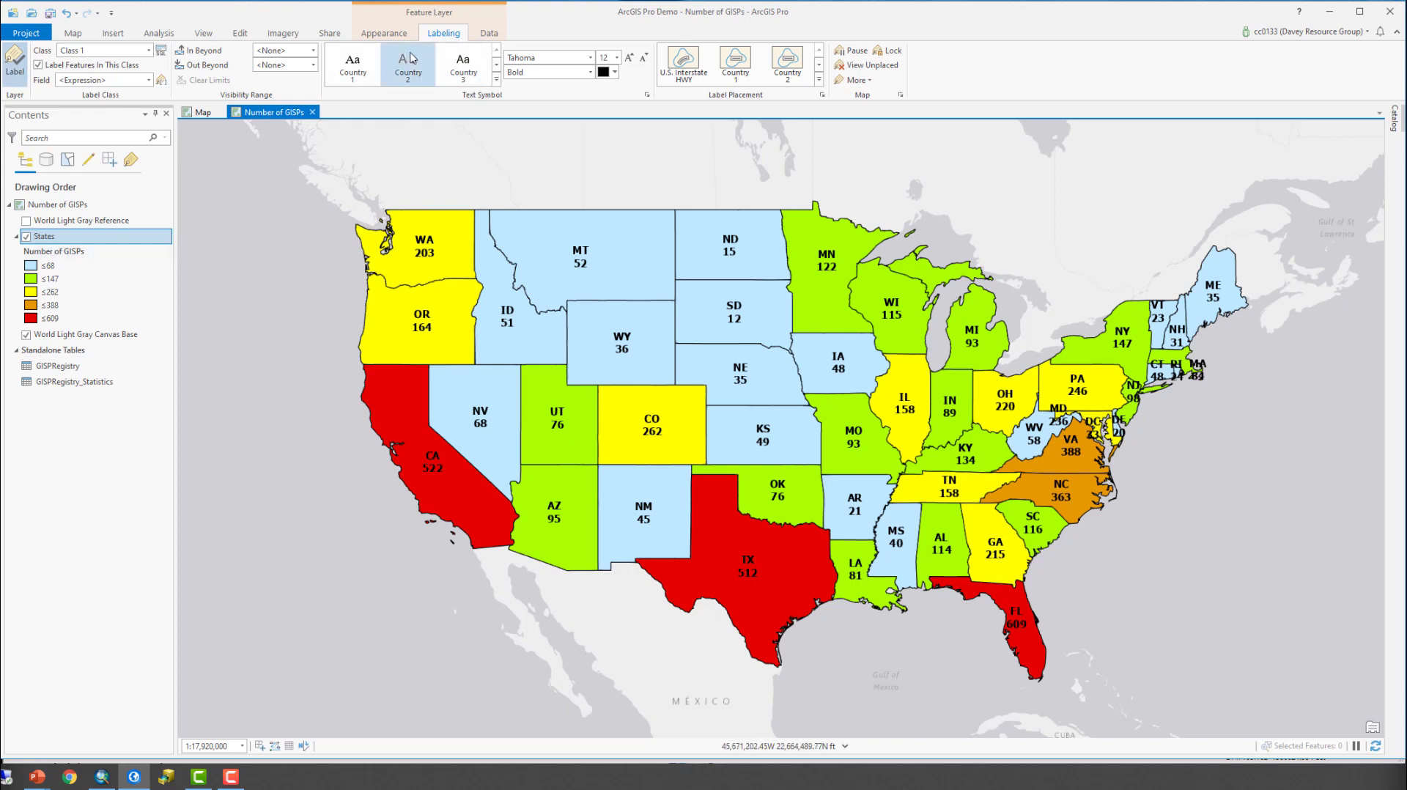
- Make the States layer's OBJECTID and Shape fields not visible, save the field changes and close the fields view
{"action": "left_click", "coordinate": [490, 34]}
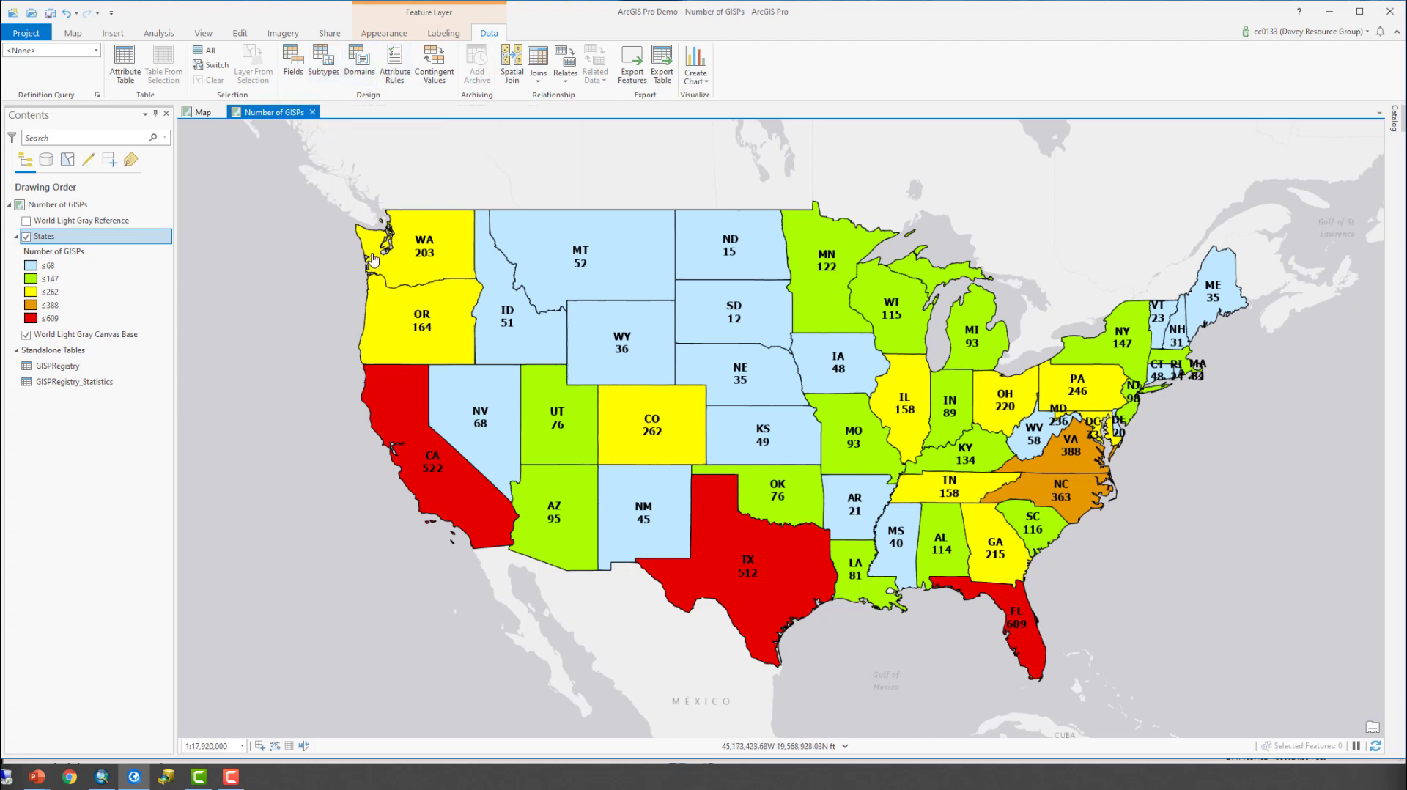
{"action": "left_click", "coordinate": [293, 59]}
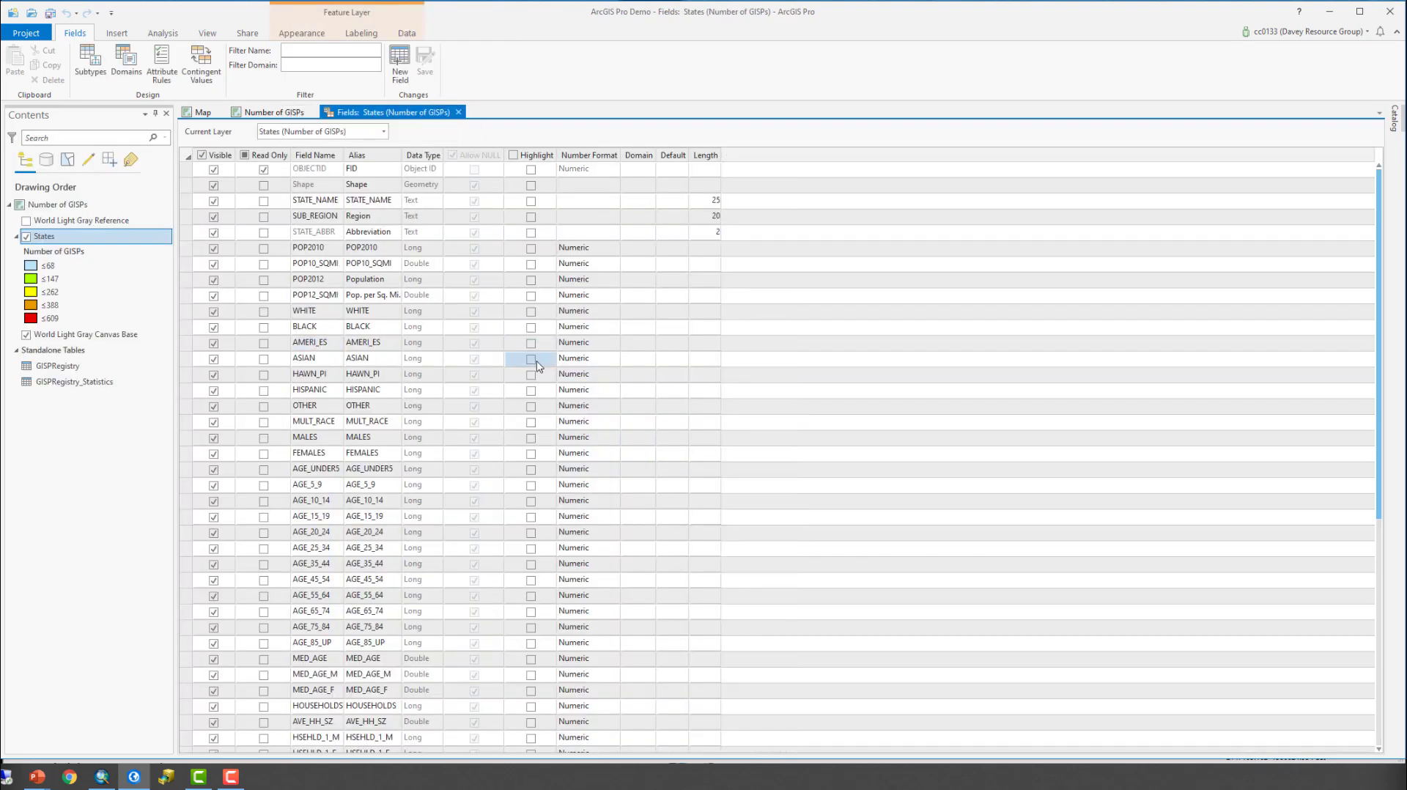
{"action": "left_click", "coordinate": [213, 170]}
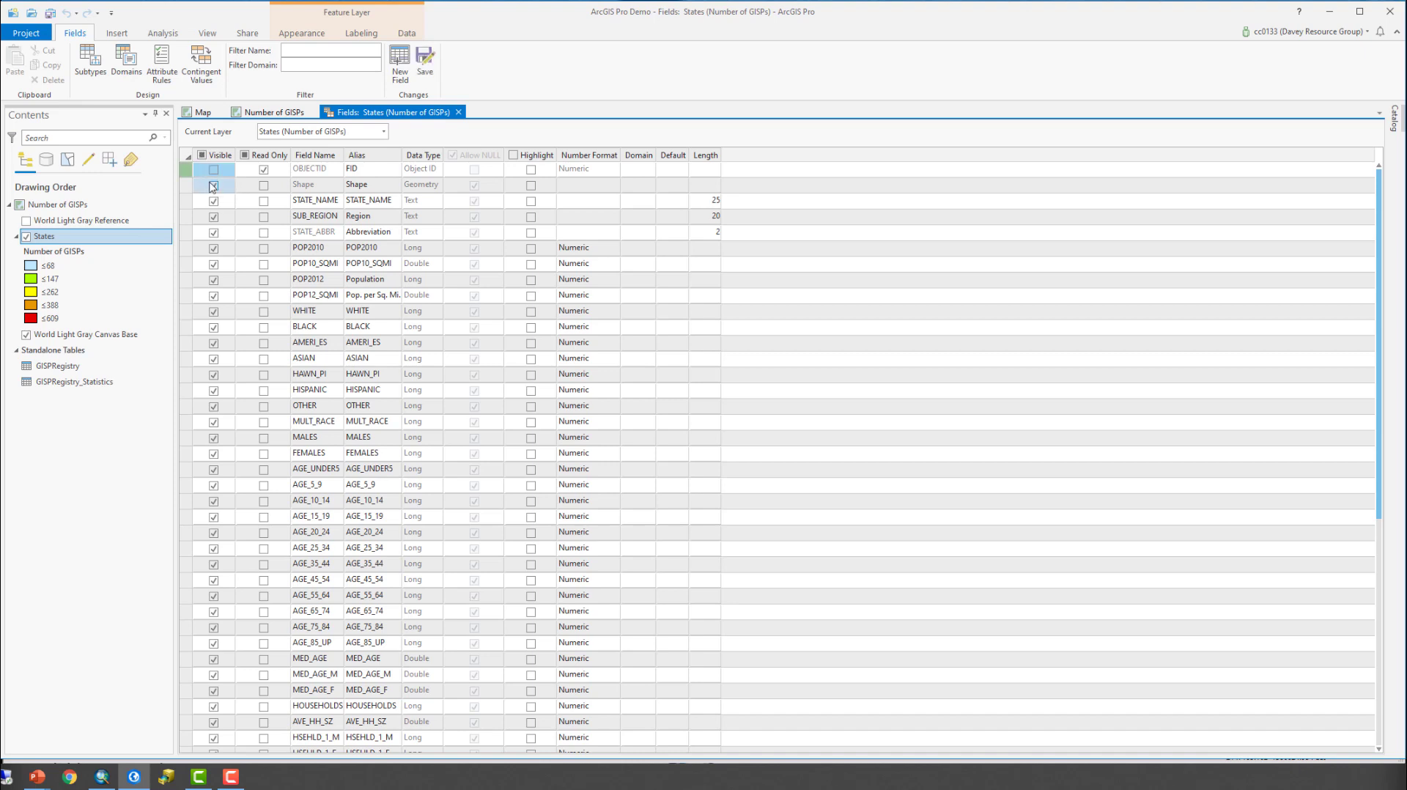
{"action": "left_click", "coordinate": [214, 186]}
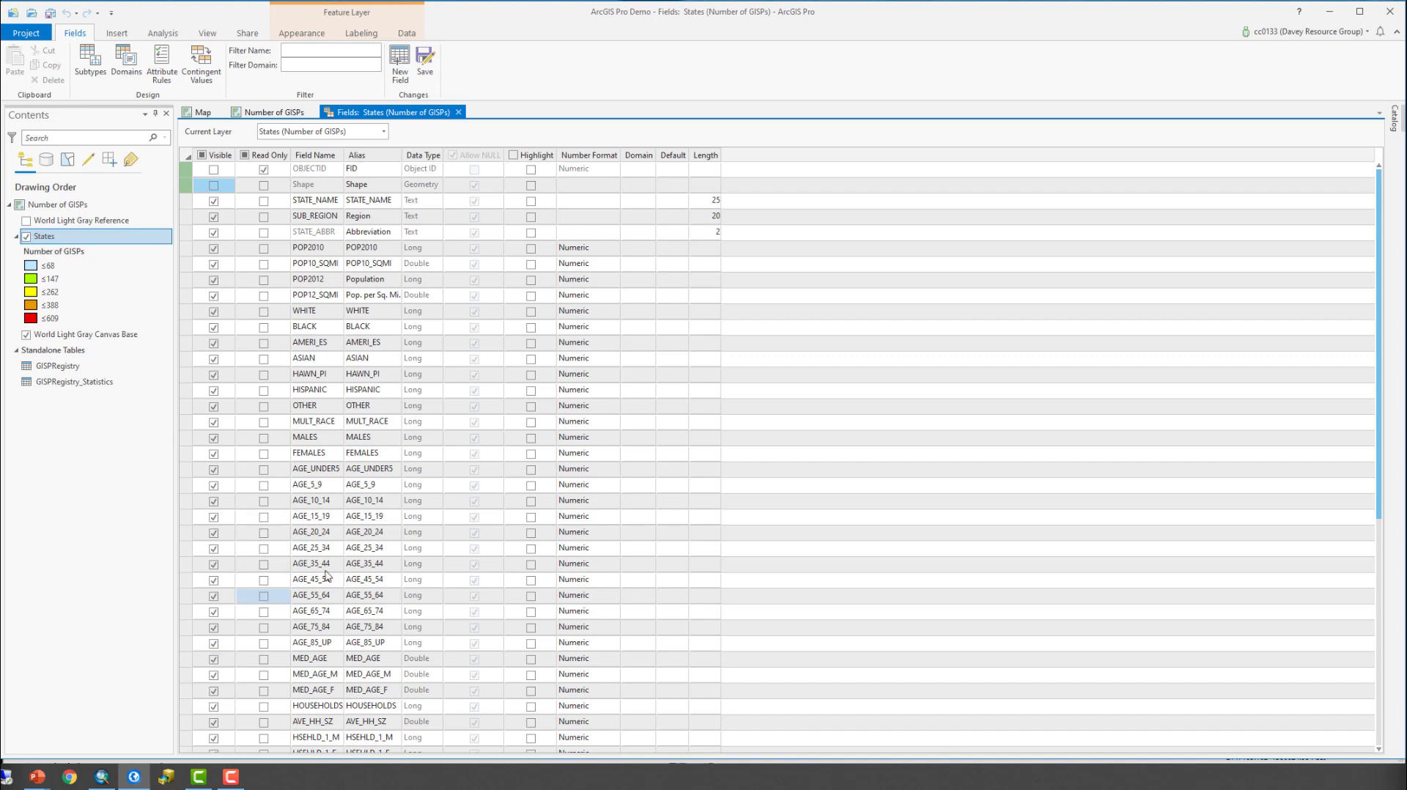
{"action": "scroll", "coordinate": [350, 587], "scroll_direction": "down", "scroll_amount": 5}
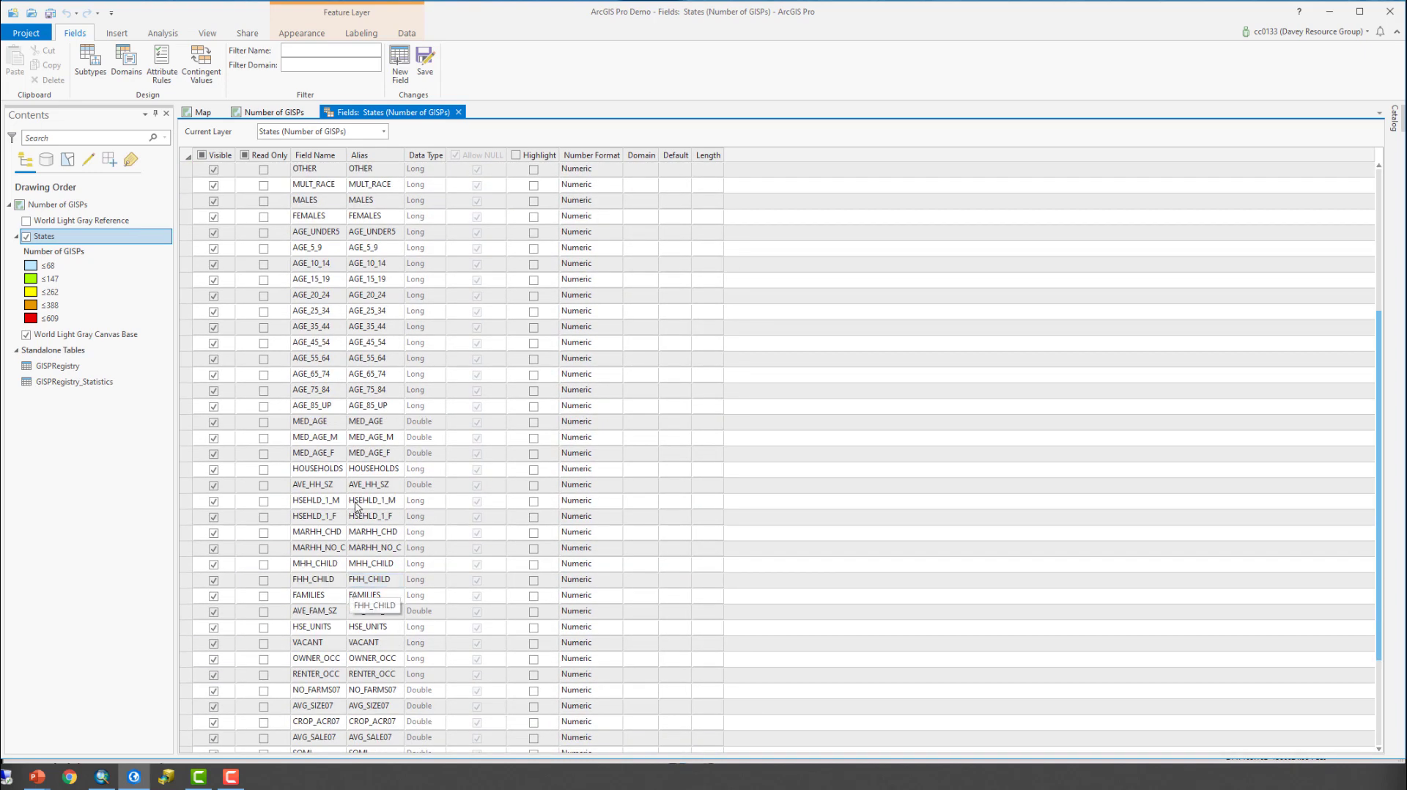
{"action": "scroll", "coordinate": [347, 370], "scroll_direction": "down", "scroll_amount": 3}
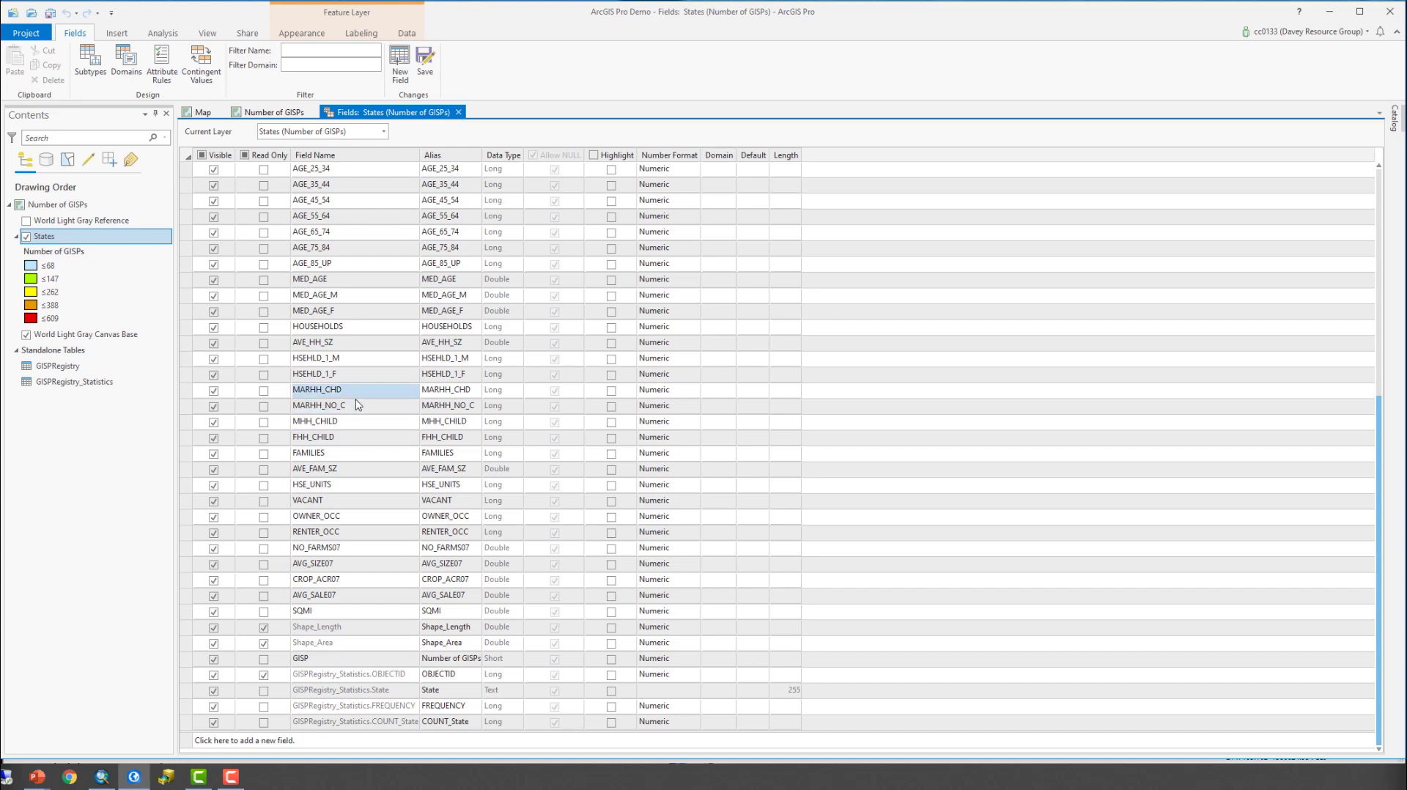
{"action": "scroll", "coordinate": [313, 445], "scroll_direction": "up", "scroll_amount": 8}
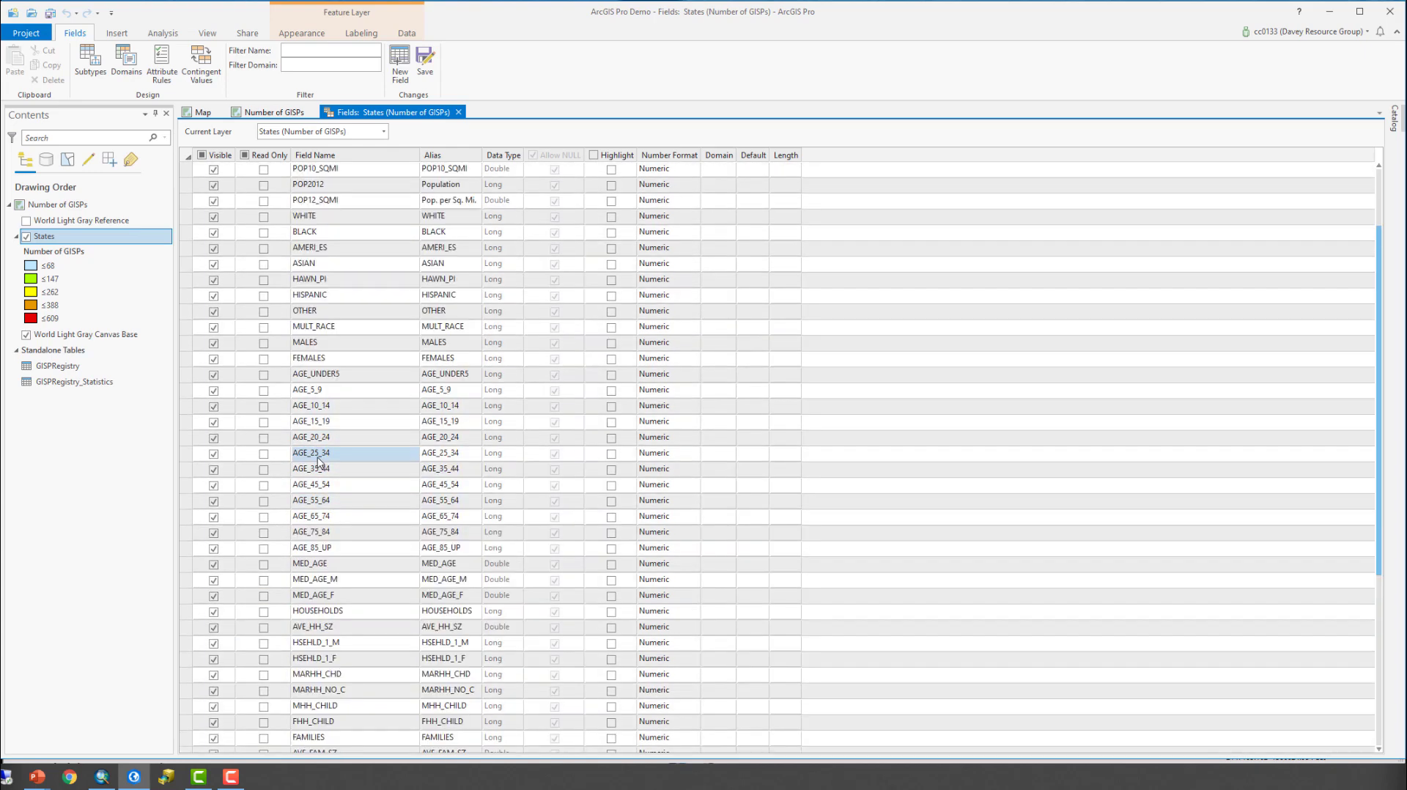
{"action": "left_click", "coordinate": [423, 63]}
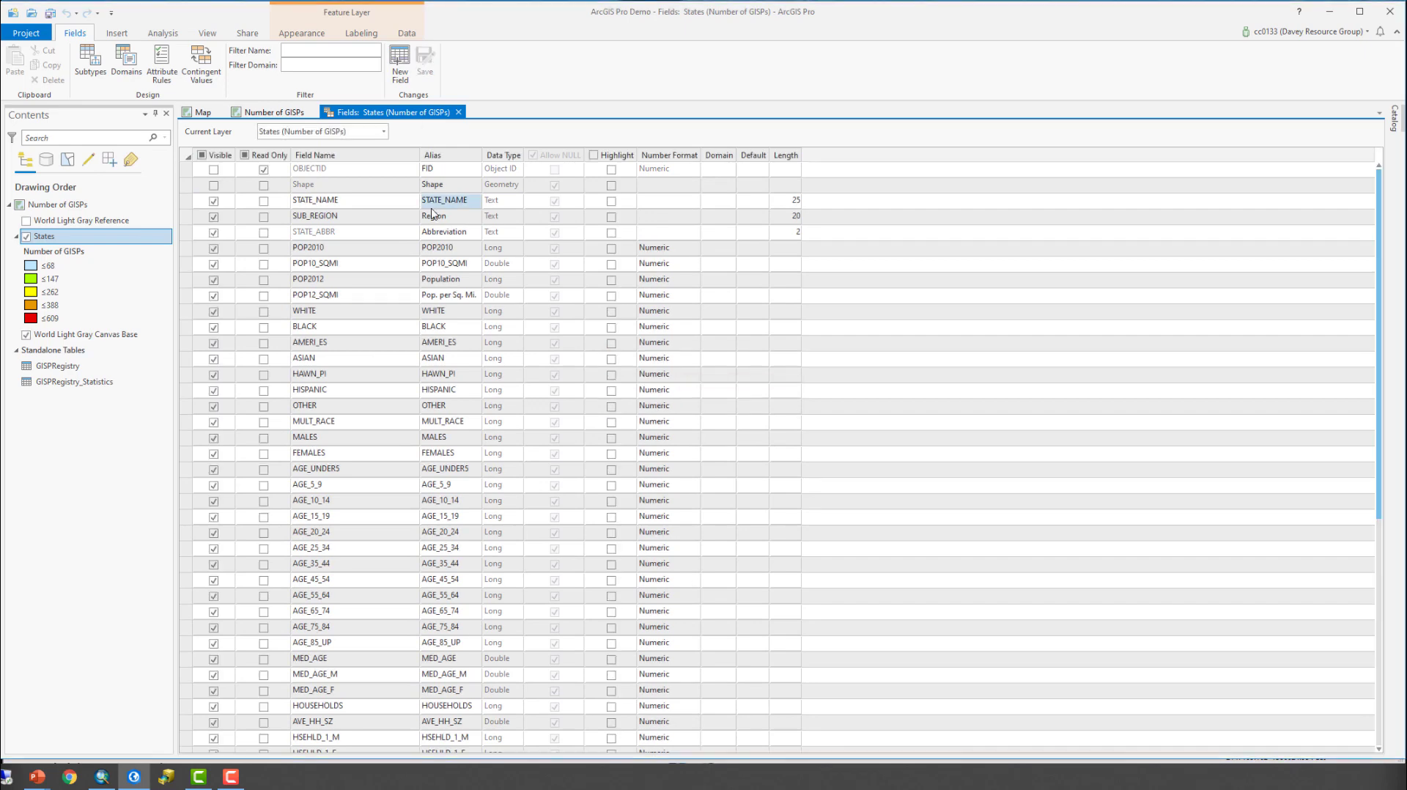
{"action": "left_click", "coordinate": [459, 112]}
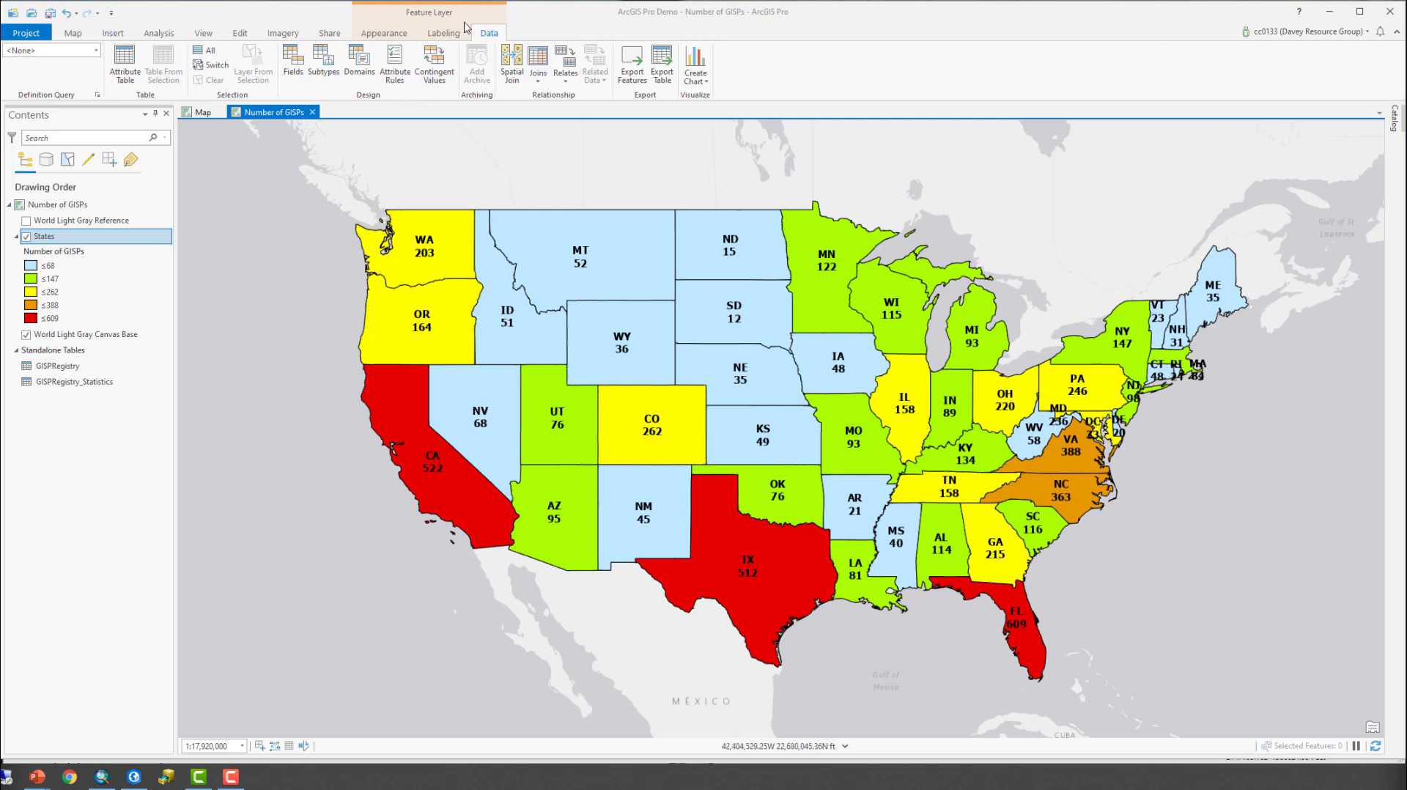
- Enter "Shows the number of GISPs per state." as the metadata description in the States layer's properties
{"action": "right_click", "coordinate": [69, 238]}
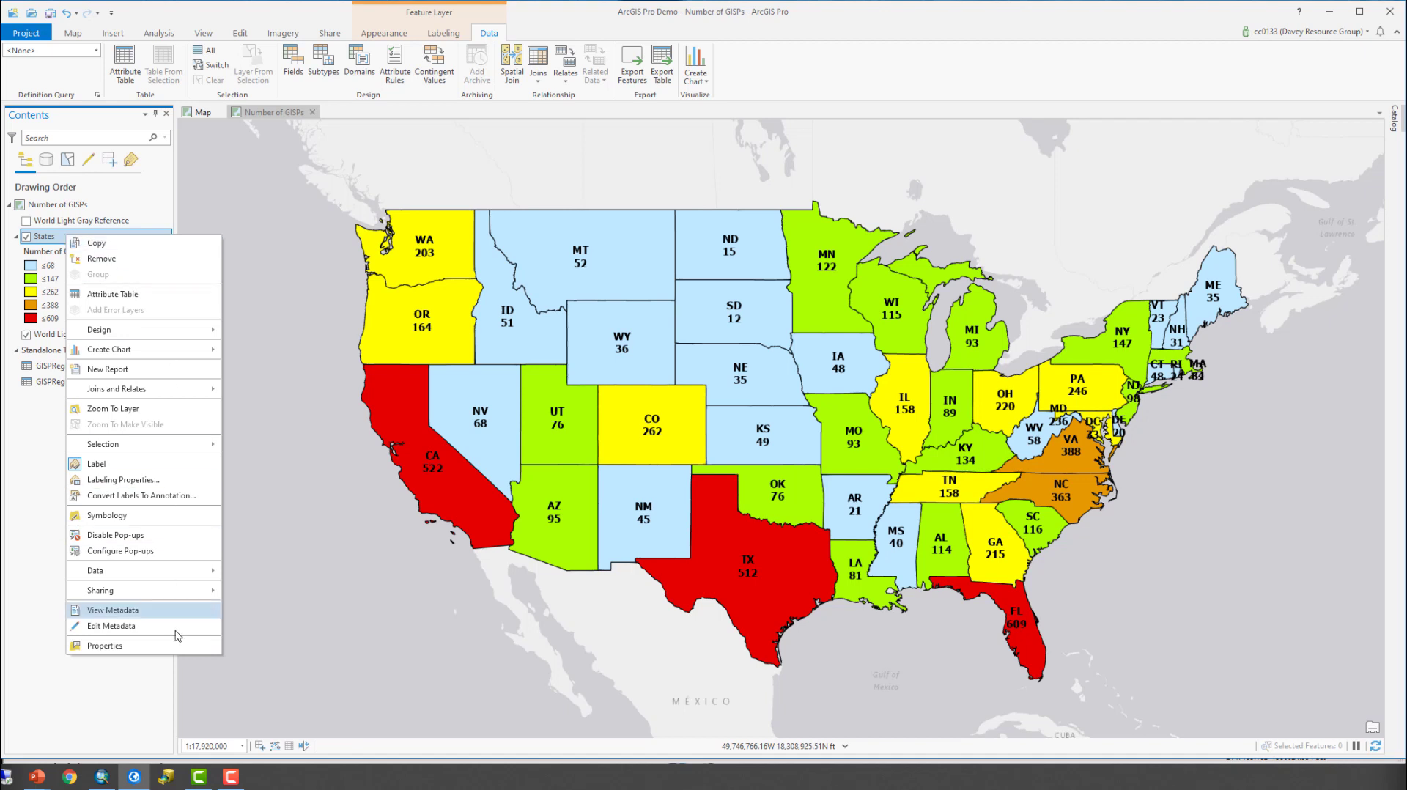
{"action": "left_click", "coordinate": [168, 653]}
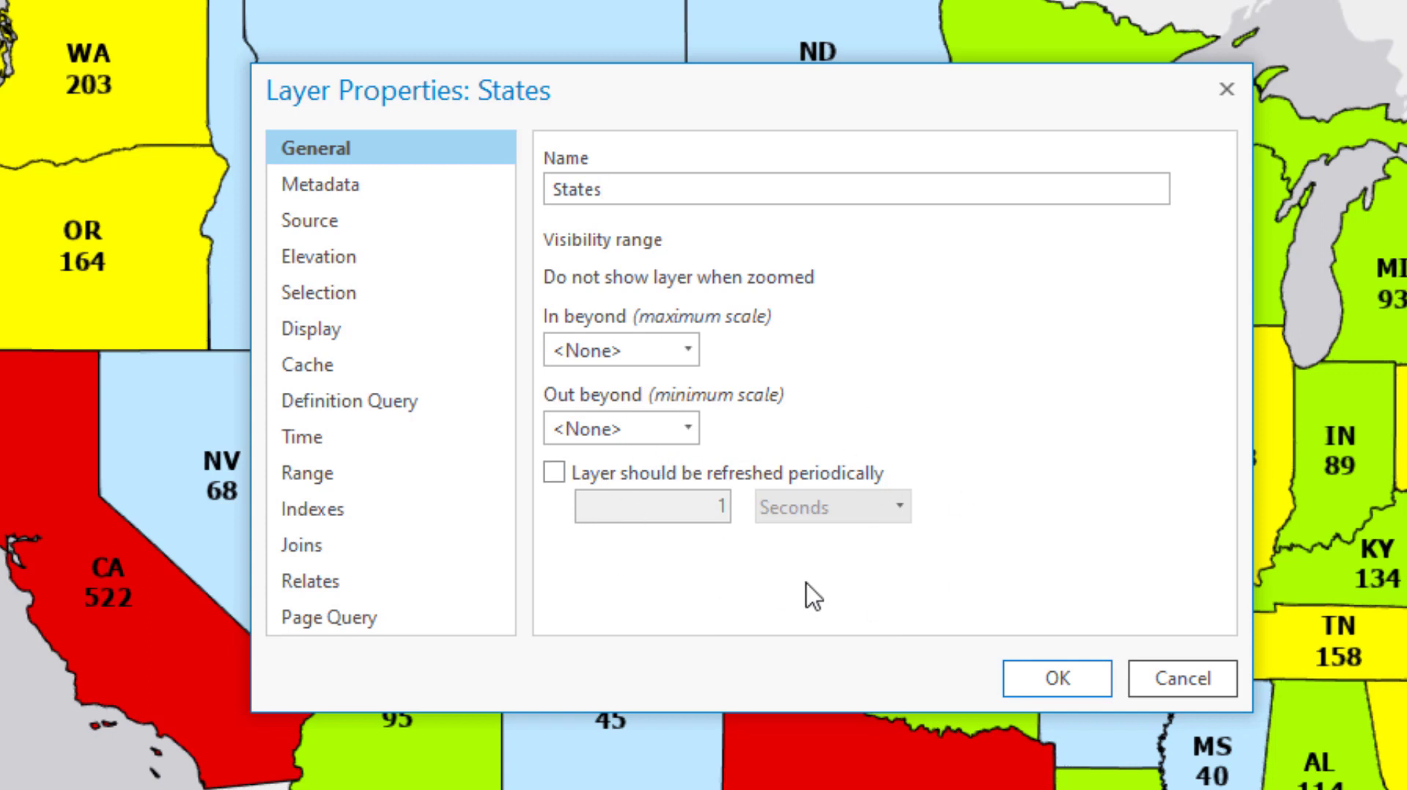
{"action": "left_click", "coordinate": [343, 196]}
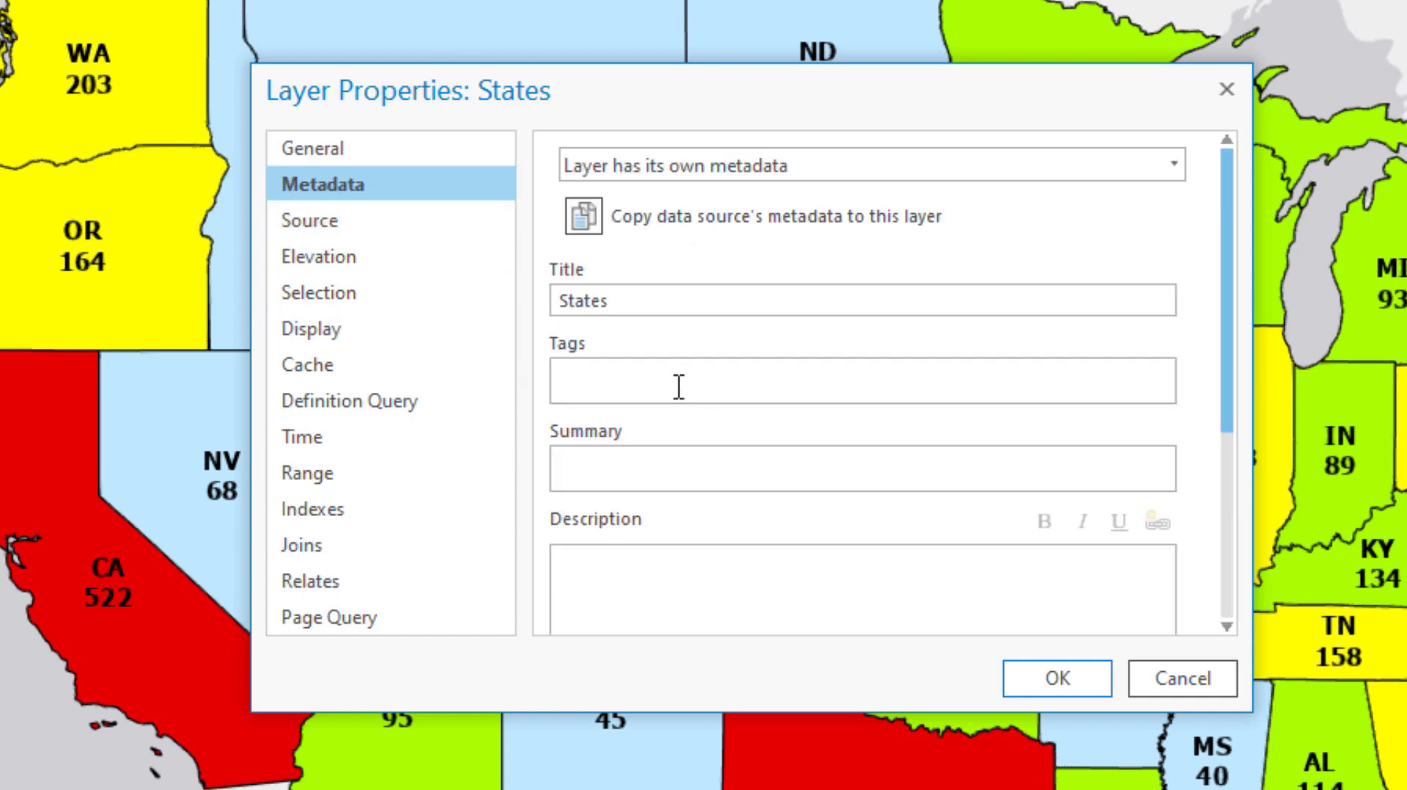
{"action": "left_click", "coordinate": [654, 574]}
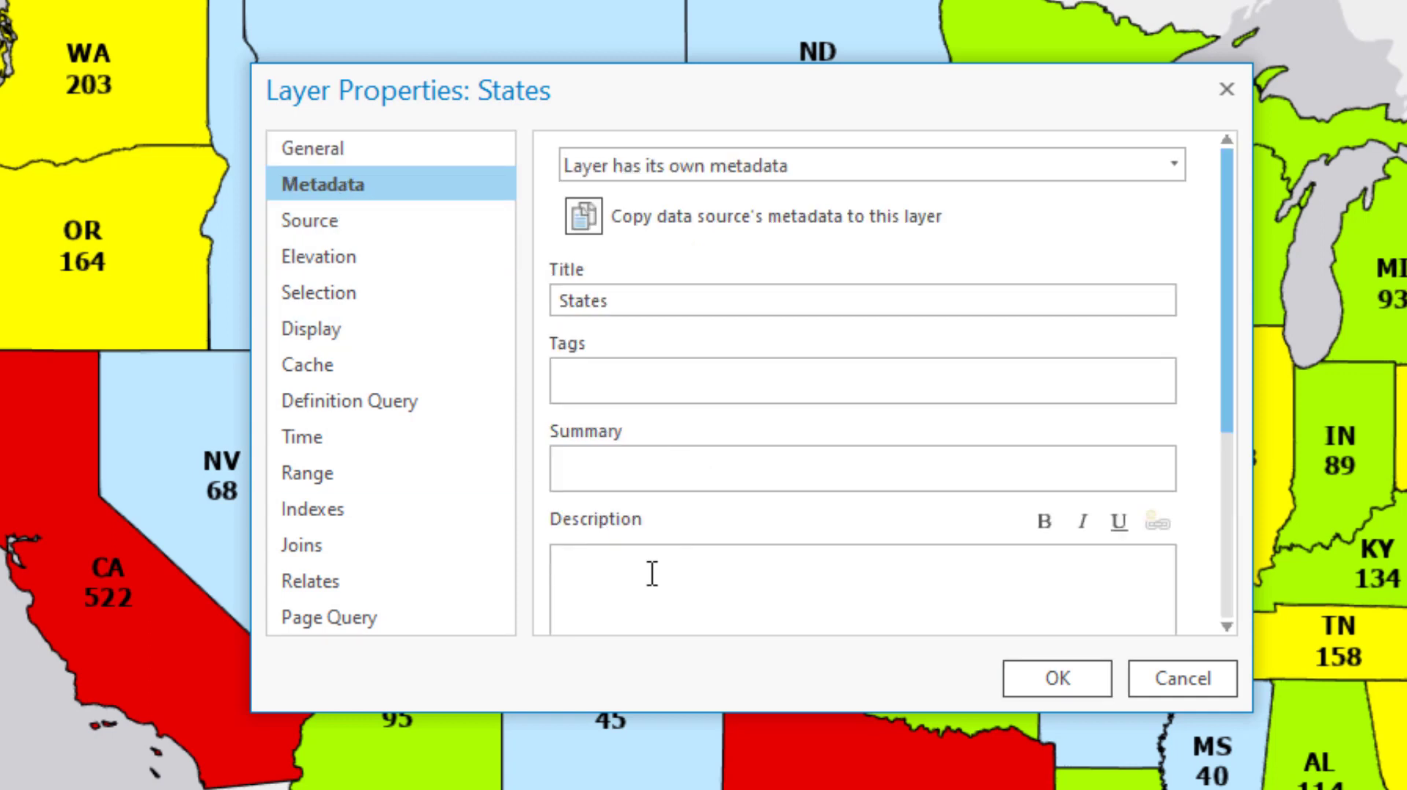
{"action": "type", "text": "Shows the"}
{"action": "type", "text": " number of Gl"}
{"action": "type", "text": "SP"}
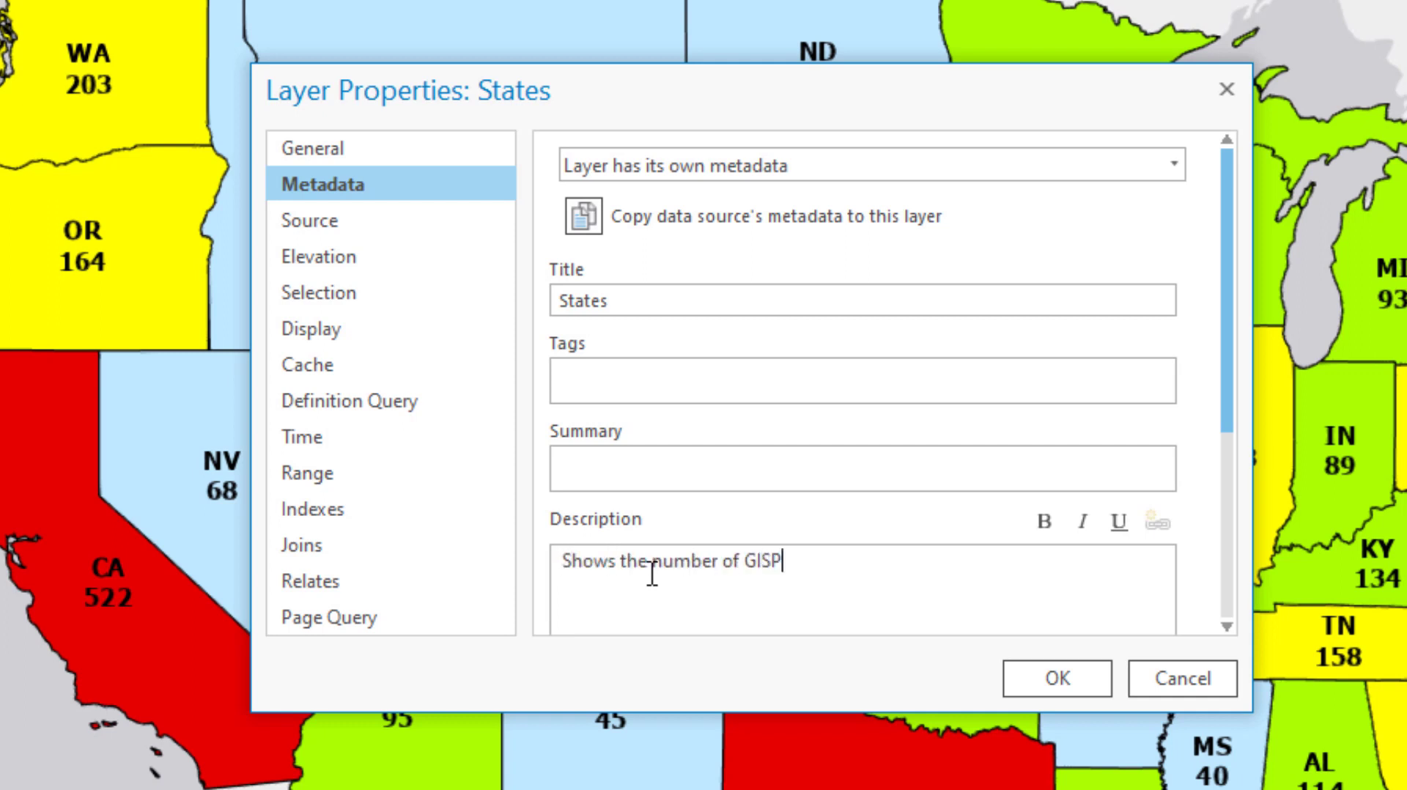
{"action": "type", "text": "s per state"}
- Copy the description text "Shows the number of GISPs per state." into the Summary field of the States layer's metadata
{"action": "left_click", "coordinate": [651, 437]}
{"action": "left_click_drag", "start_coordinate": [880, 560], "coordinate": [575, 560]}
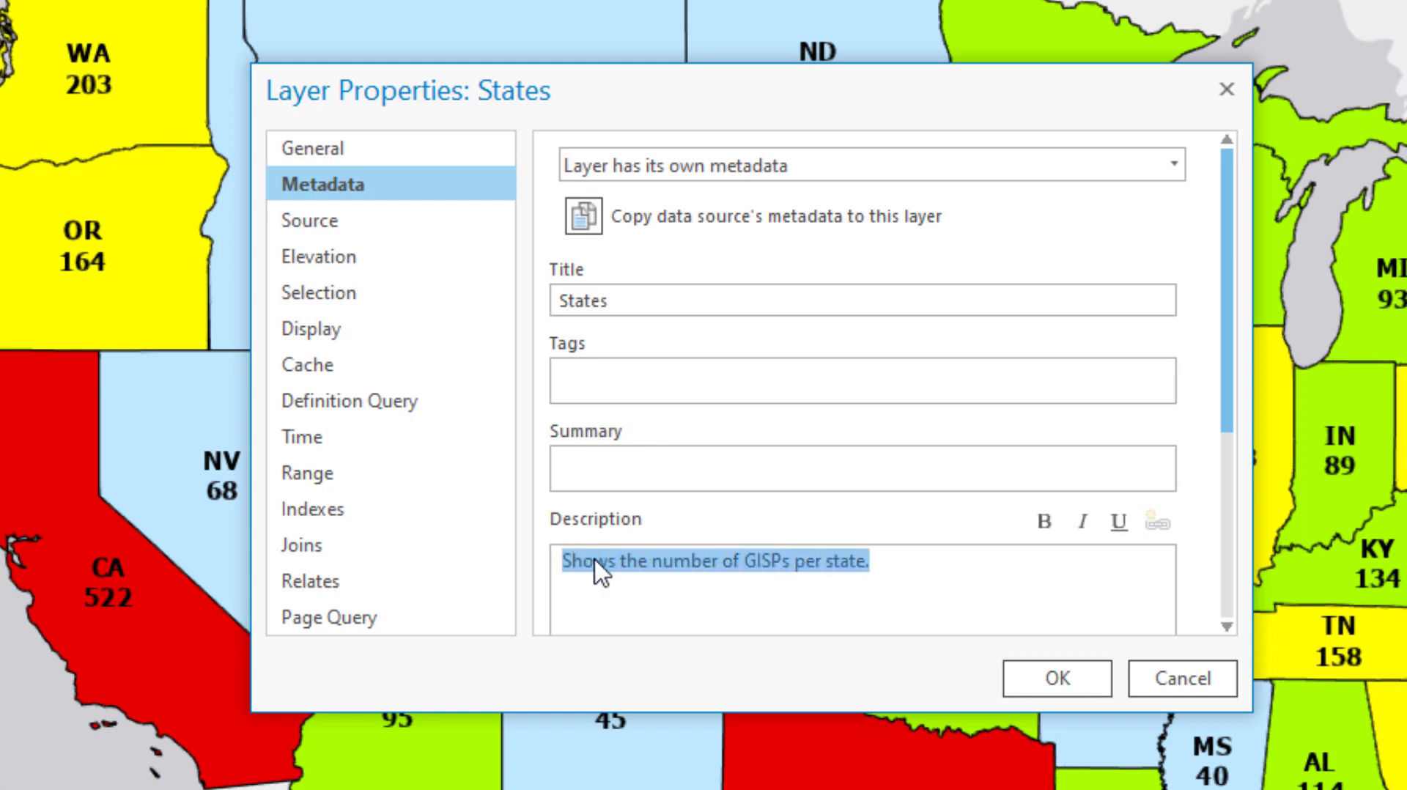
{"action": "right_click", "coordinate": [595, 561]}
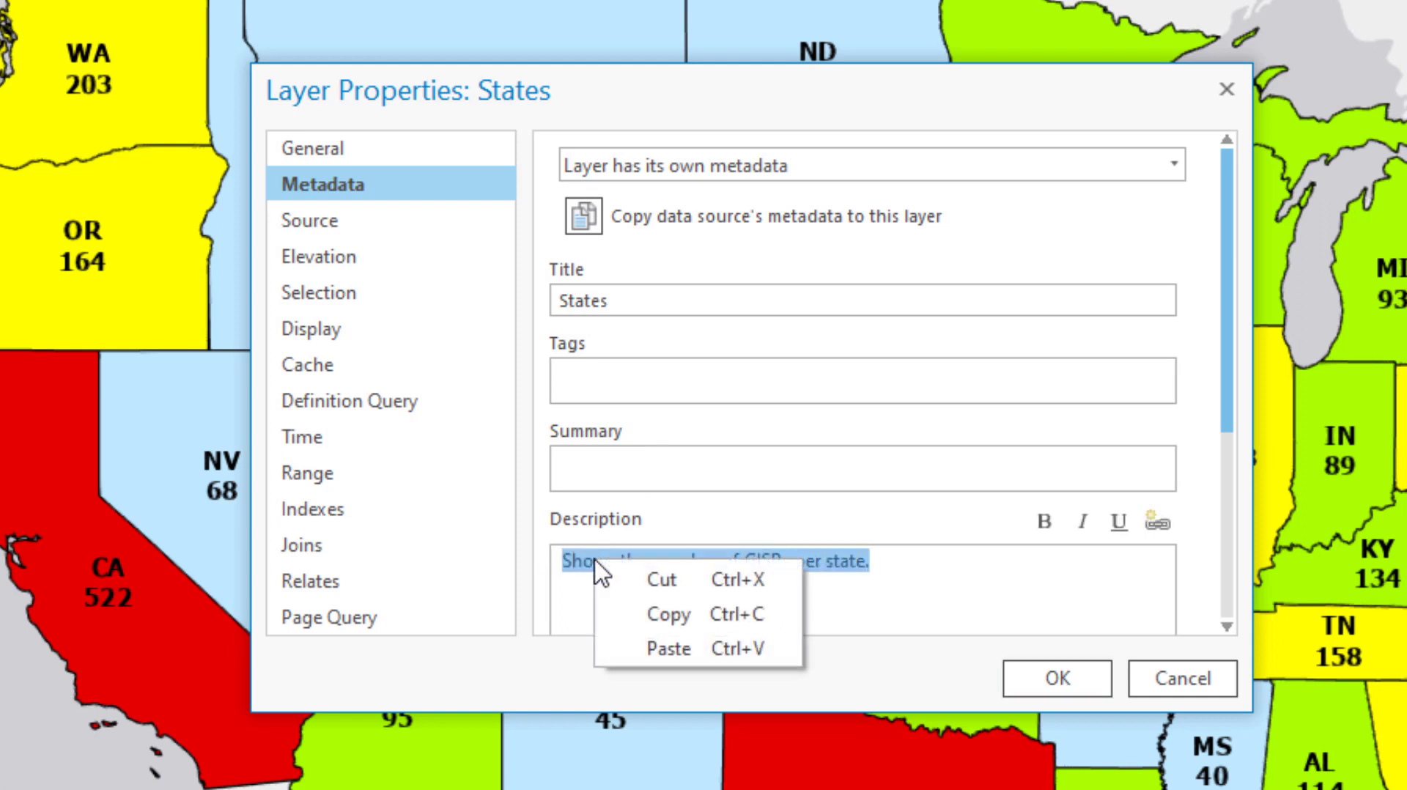
{"action": "left_click", "coordinate": [675, 607]}
{"action": "left_click", "coordinate": [612, 472]}
{"action": "left_click", "coordinate": [613, 475]}
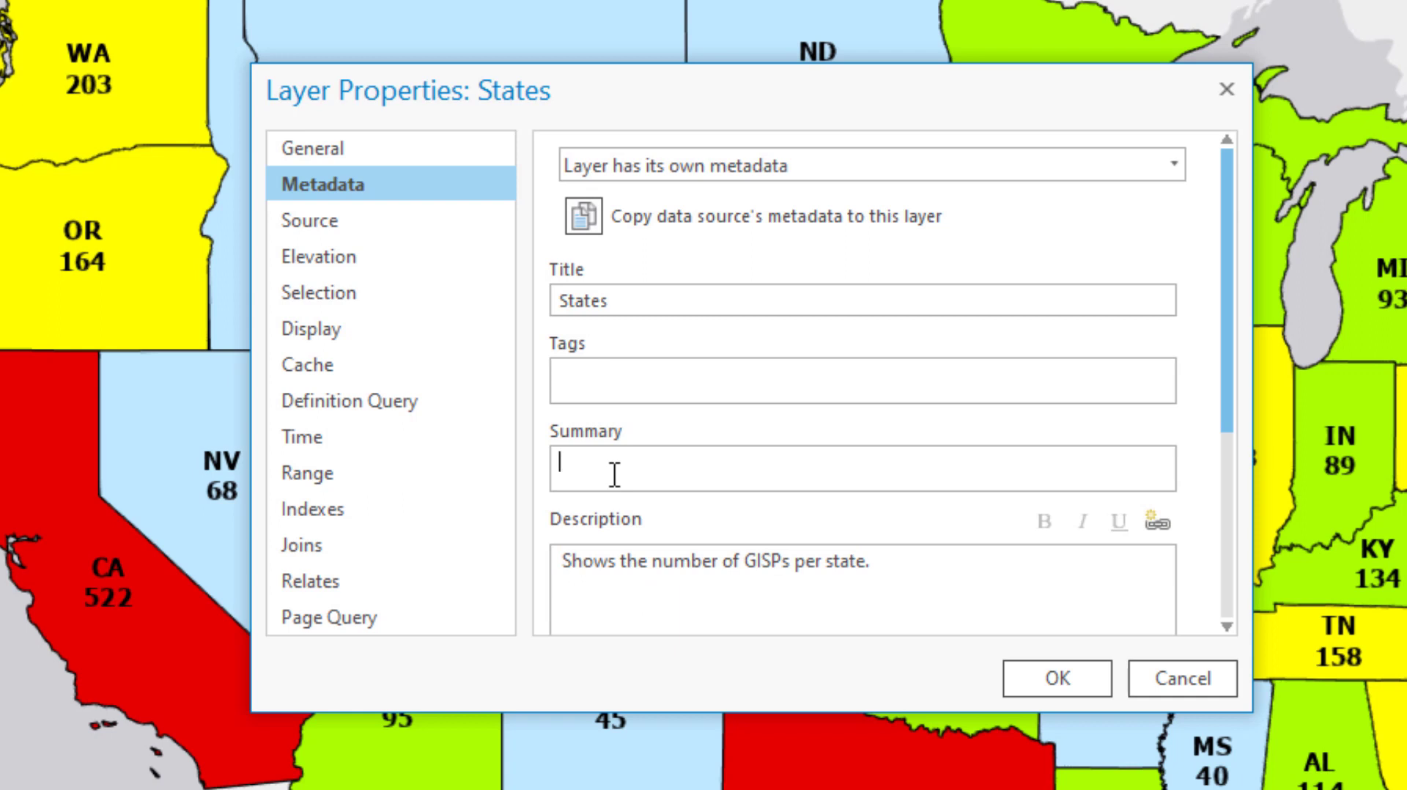
{"action": "key", "text": "ctrl+v"}
{"action": "scroll", "coordinate": [726, 366], "scroll_direction": "down", "scroll_amount": 8}
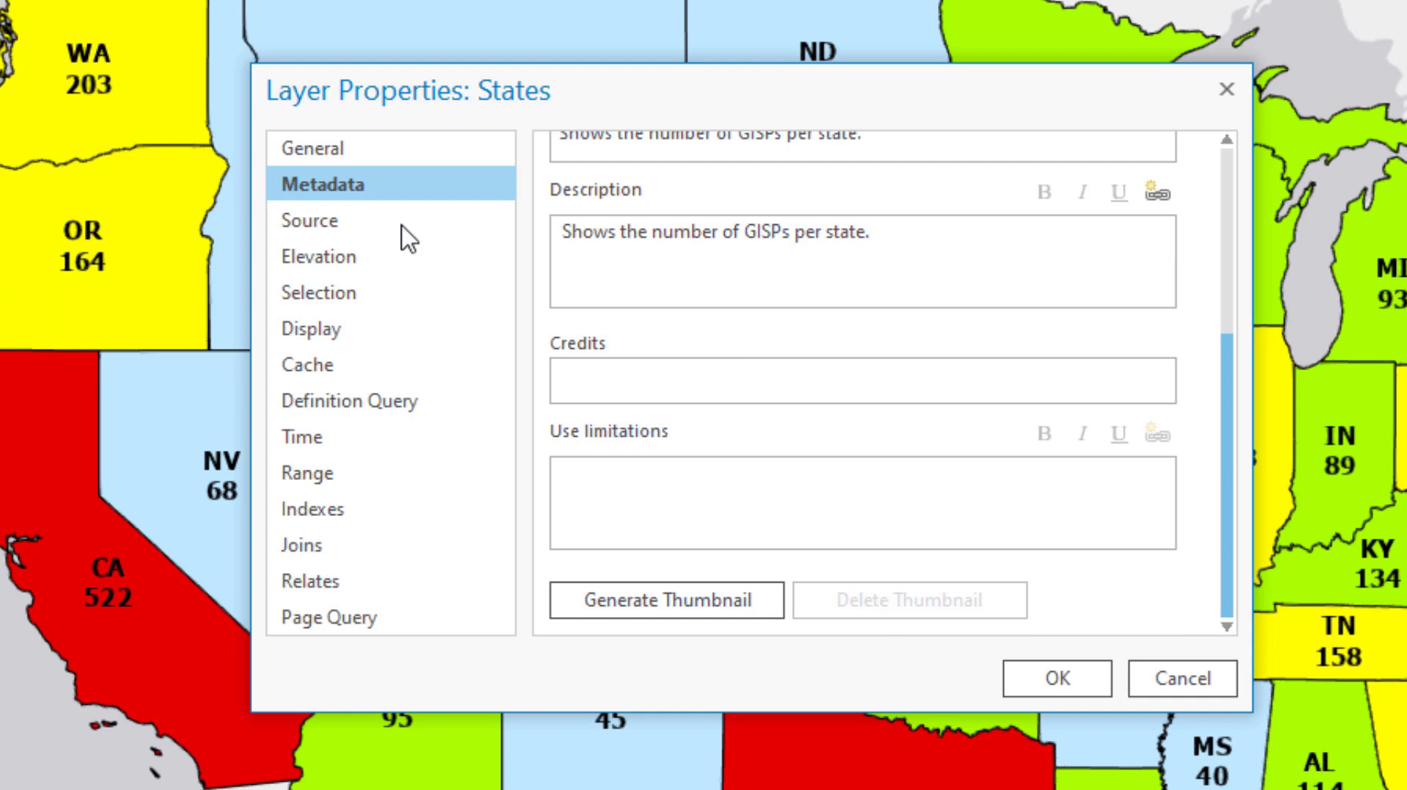
- Review the States layer's data source details, including its database and feature class
{"action": "left_click", "coordinate": [359, 228]}
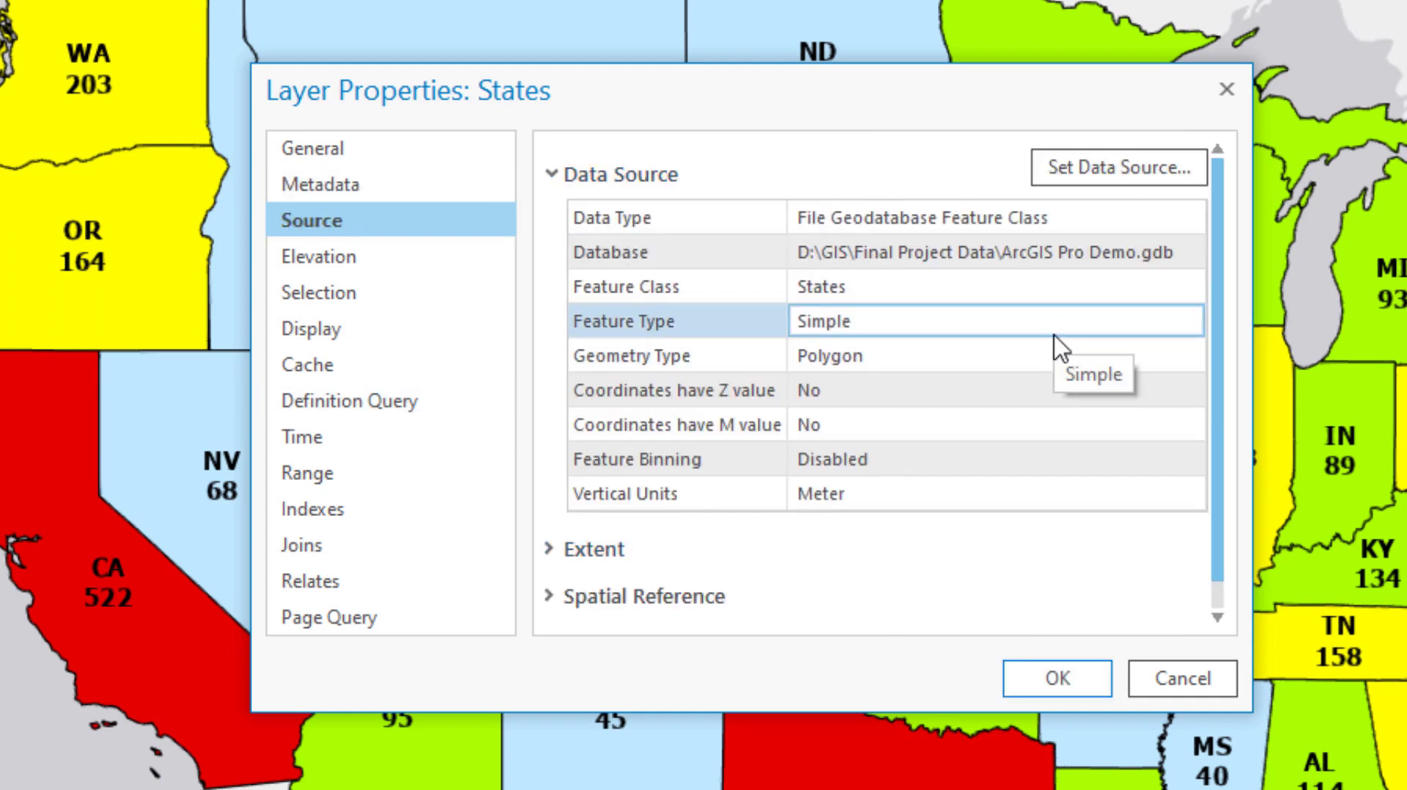
{"action": "left_click_drag", "start_coordinate": [1003, 254], "coordinate": [1182, 252]}
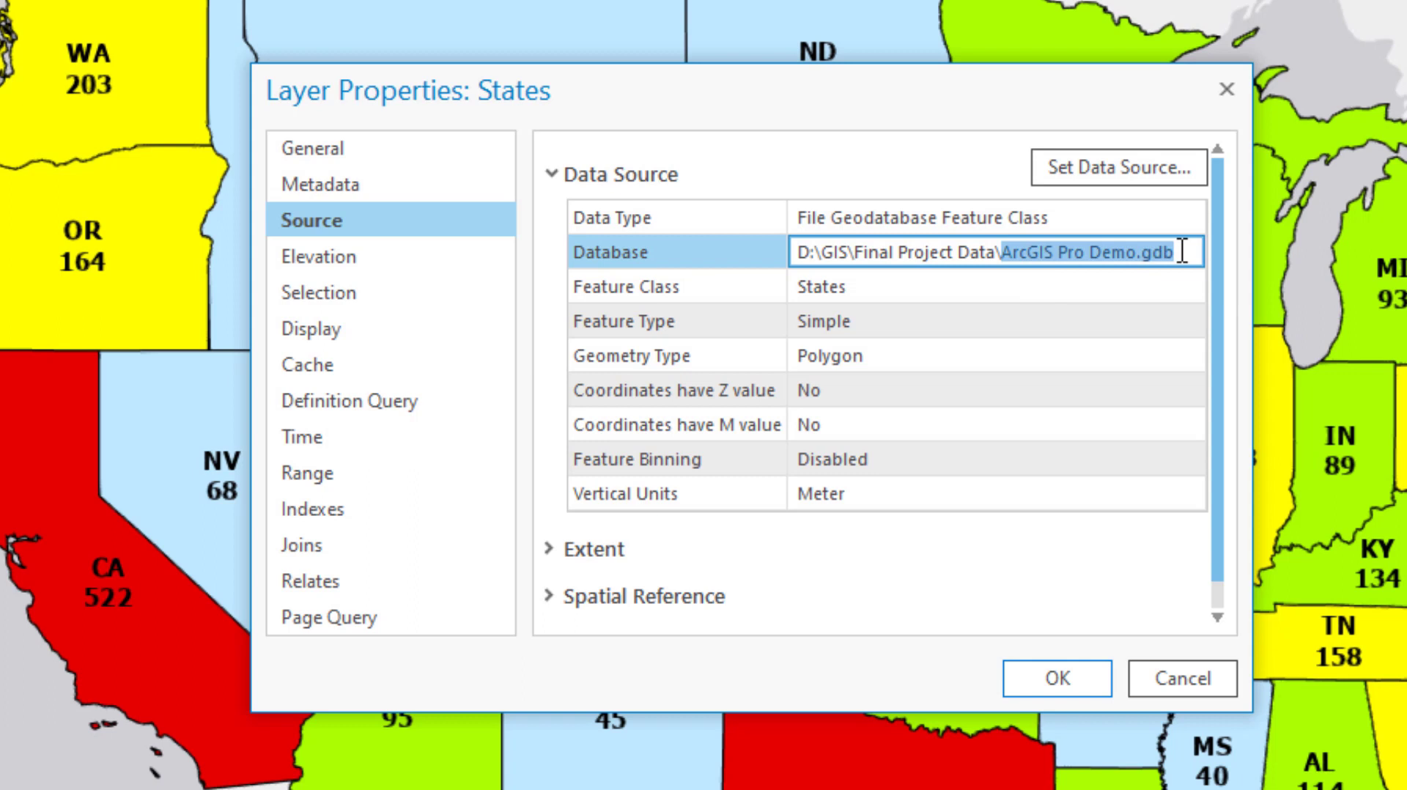
{"action": "left_click", "coordinate": [842, 286]}
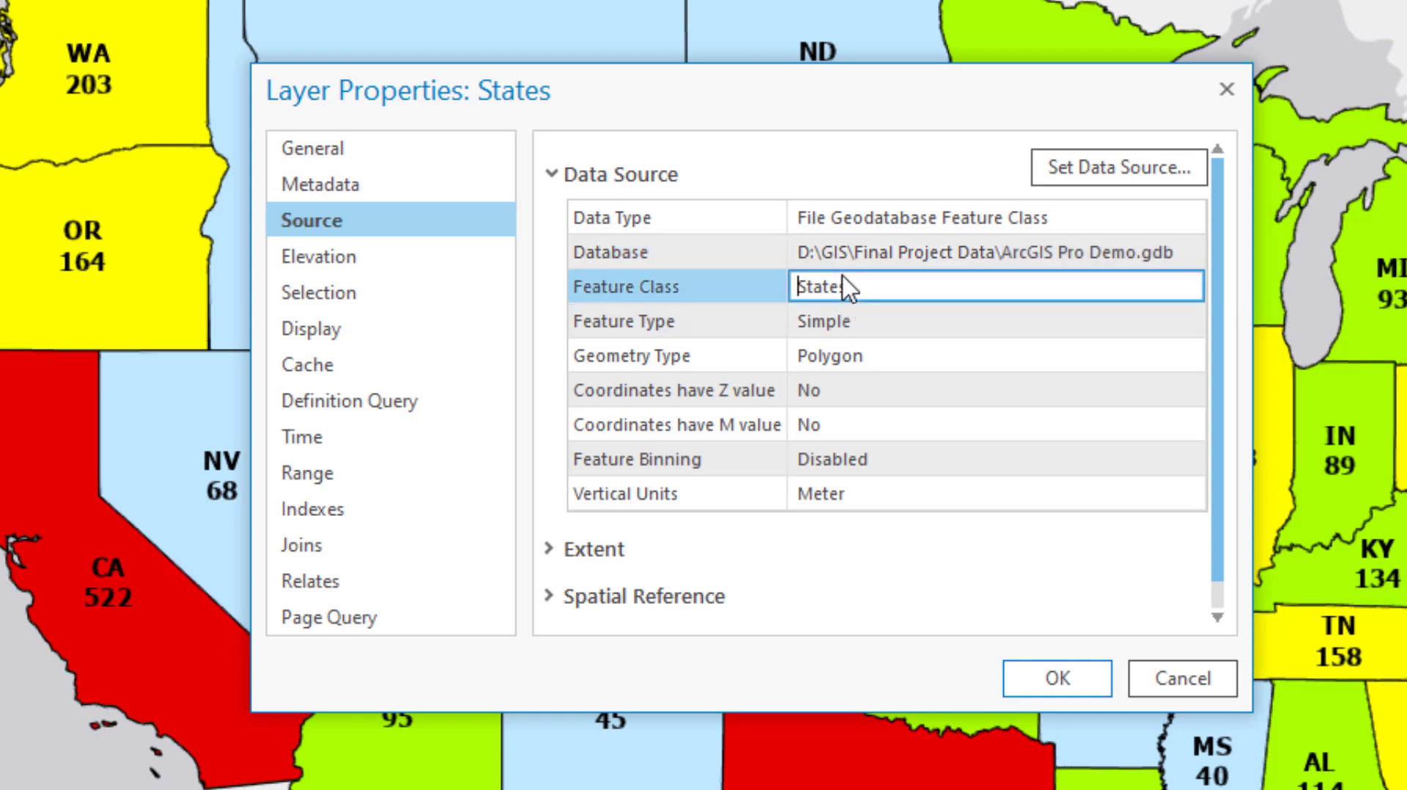
{"action": "left_click", "coordinate": [900, 314]}
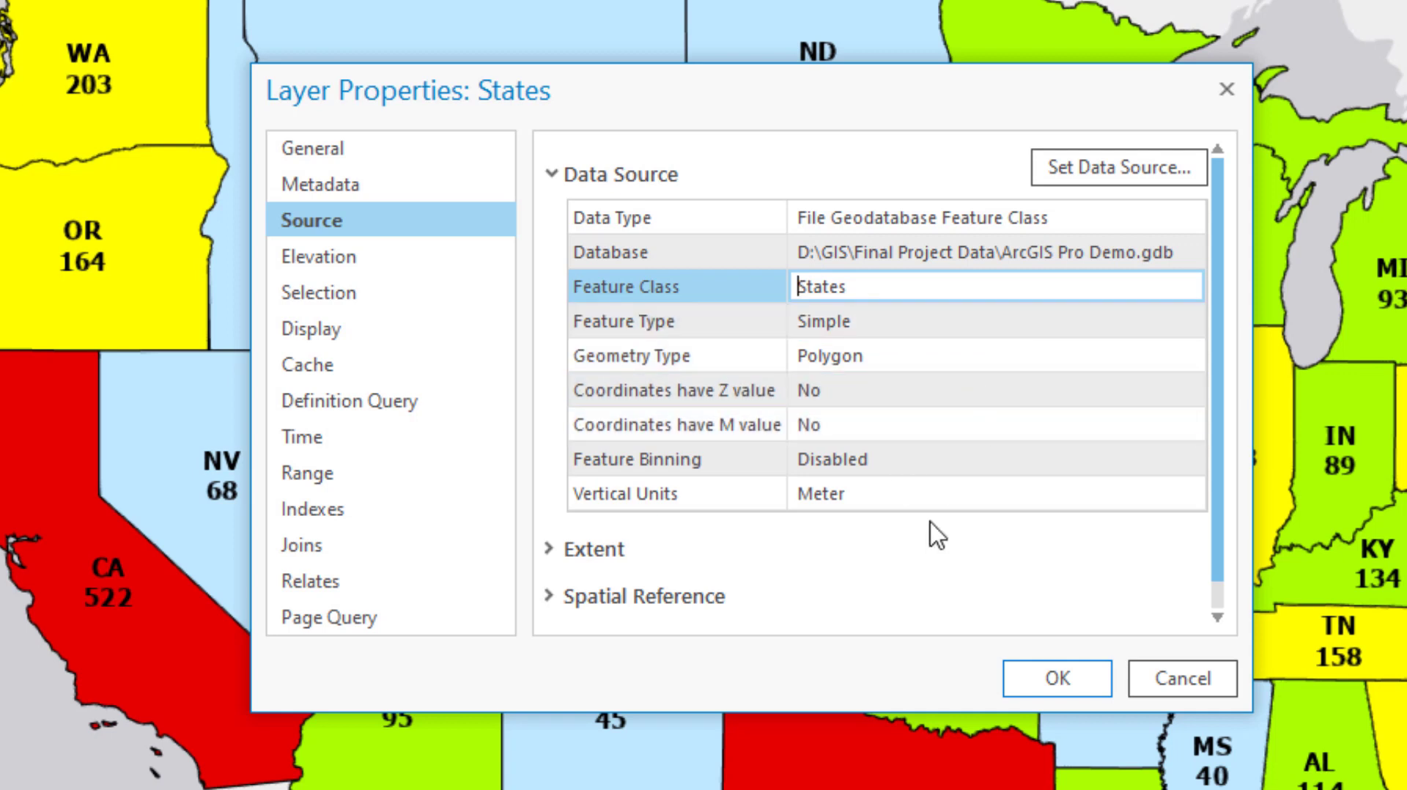
{"action": "scroll", "coordinate": [956, 449], "scroll_direction": "down", "scroll_amount": 1}
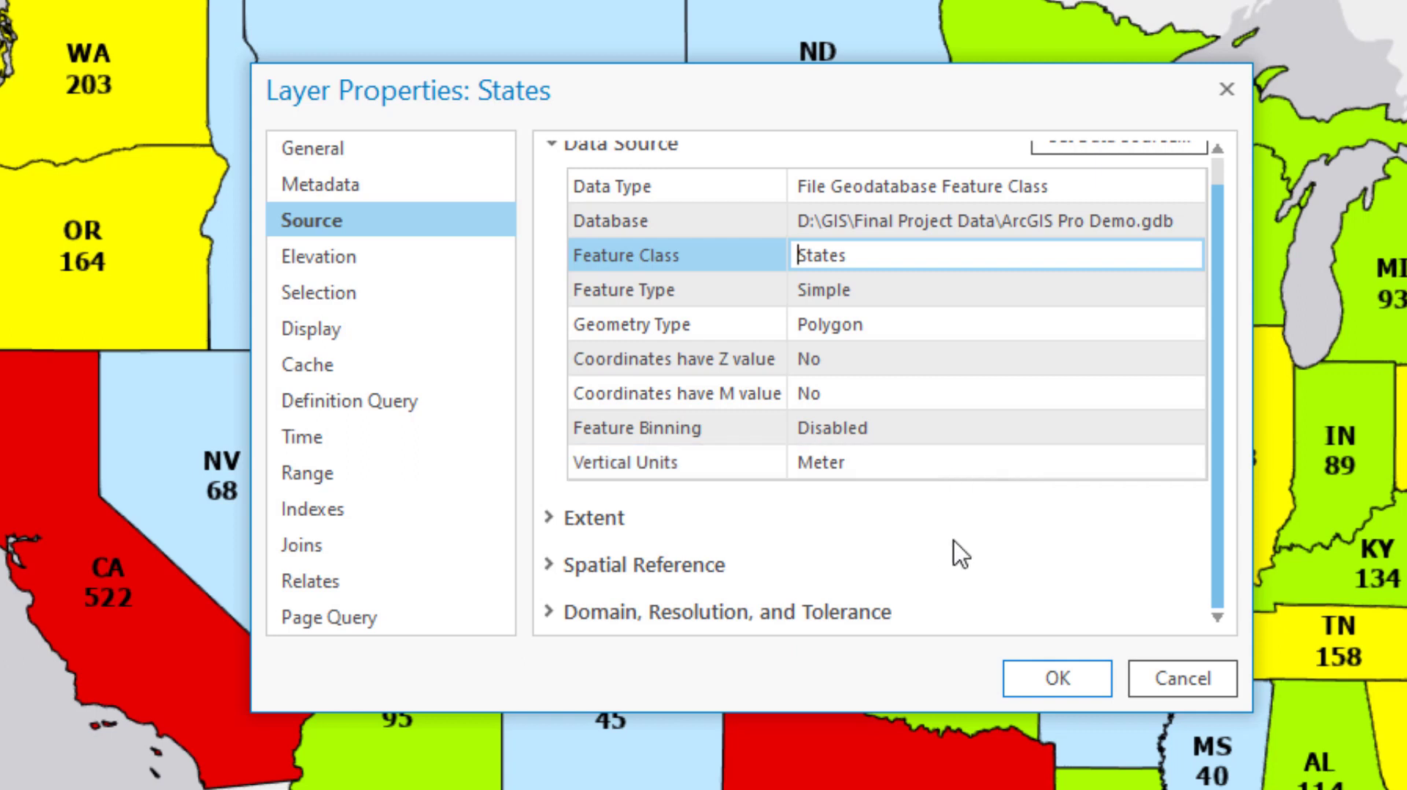
{"action": "scroll", "coordinate": [961, 555], "scroll_direction": "up", "scroll_amount": 1}
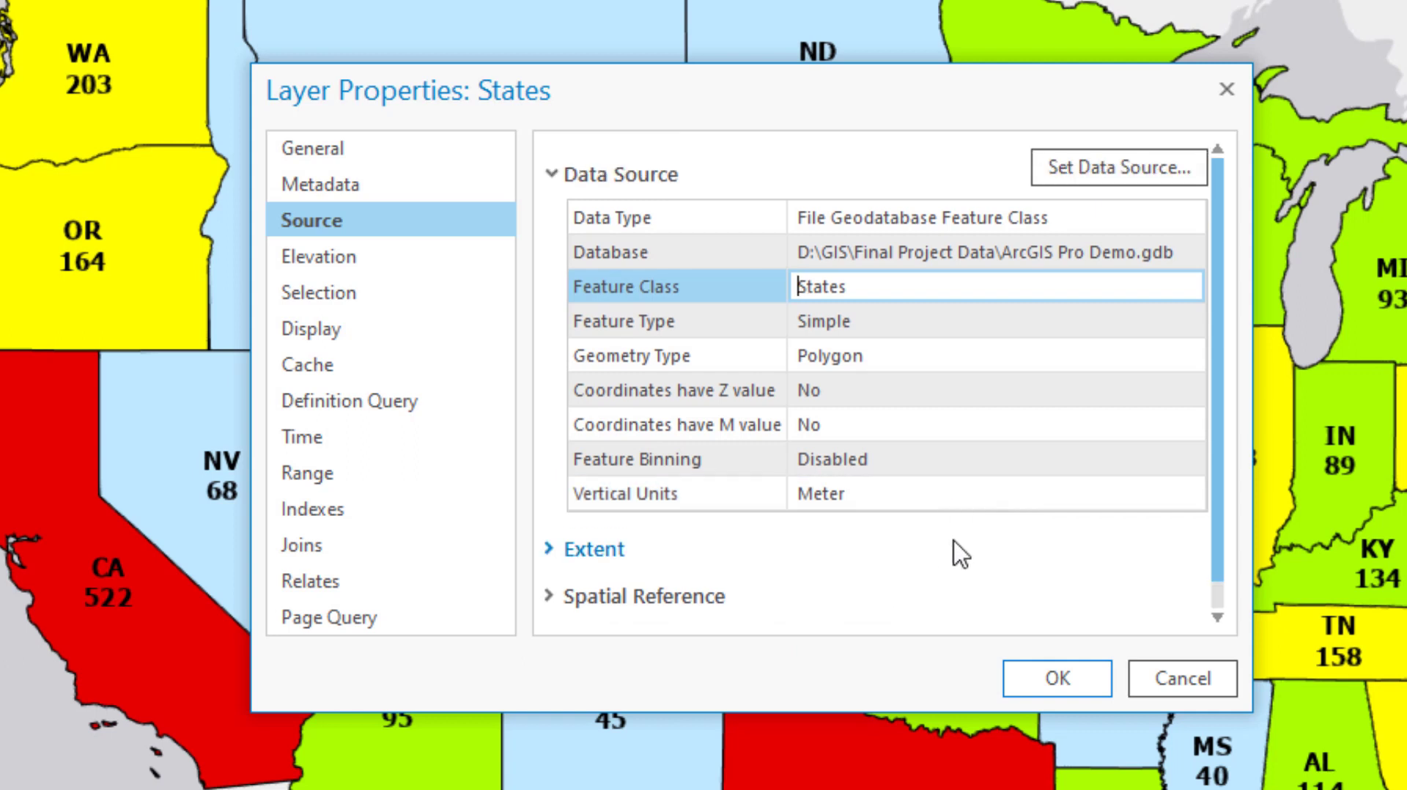
- Expand and examine the spatial reference and extent information in the States layer's source properties
{"action": "scroll", "coordinate": [959, 556], "scroll_direction": "down", "scroll_amount": 1}
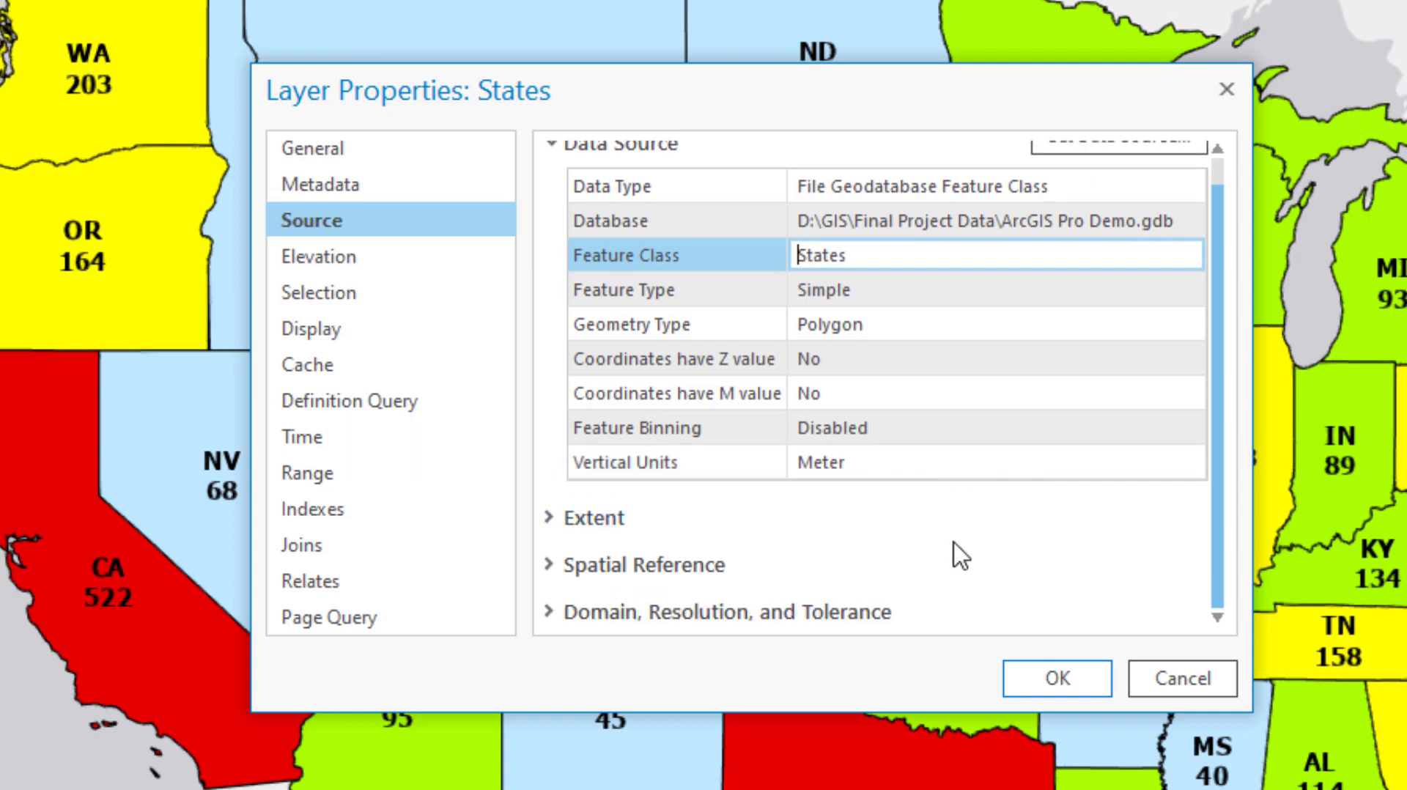
{"action": "left_click", "coordinate": [564, 566]}
{"action": "scroll", "coordinate": [965, 522], "scroll_direction": "down", "scroll_amount": 5}
{"action": "scroll", "coordinate": [962, 524], "scroll_direction": "up", "scroll_amount": 5}
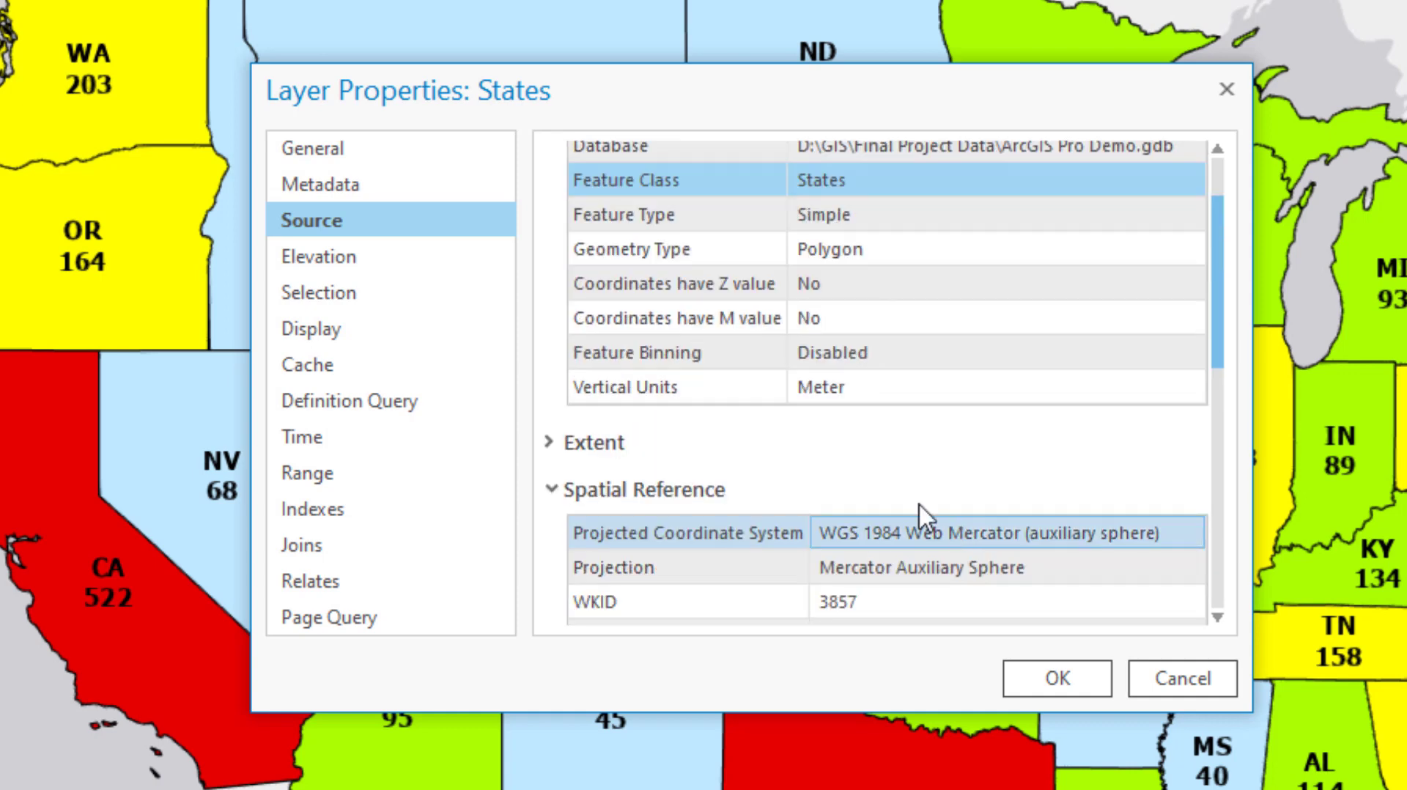
{"action": "left_click", "coordinate": [551, 439]}
{"action": "scroll", "coordinate": [806, 440], "scroll_direction": "down", "scroll_amount": 6}
{"action": "scroll", "coordinate": [823, 454], "scroll_direction": "down", "scroll_amount": 5}
{"action": "scroll", "coordinate": [733, 450], "scroll_direction": "up", "scroll_amount": 10}
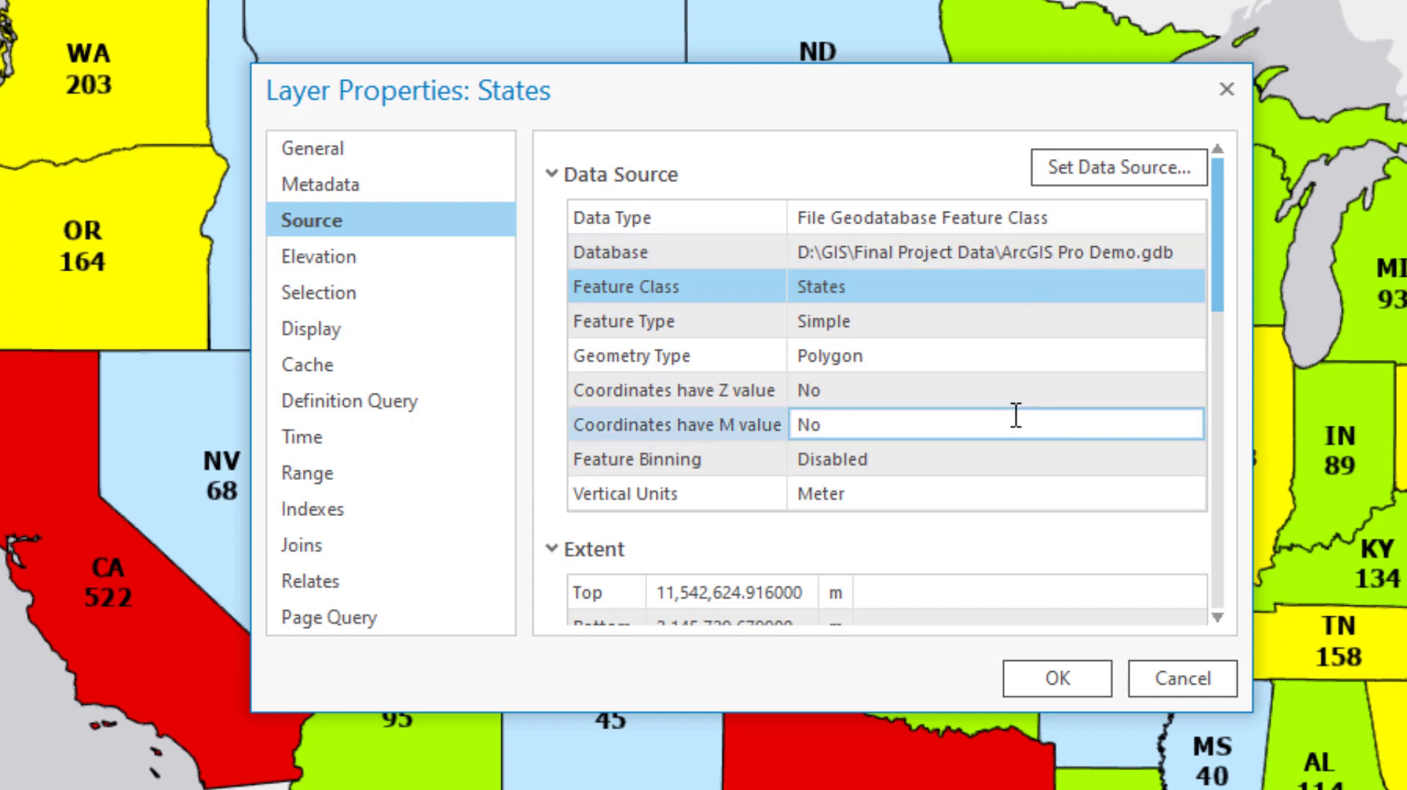
- Review the States layer's elevation, selection, display, cache and definition query properties
{"action": "left_click", "coordinate": [393, 266]}
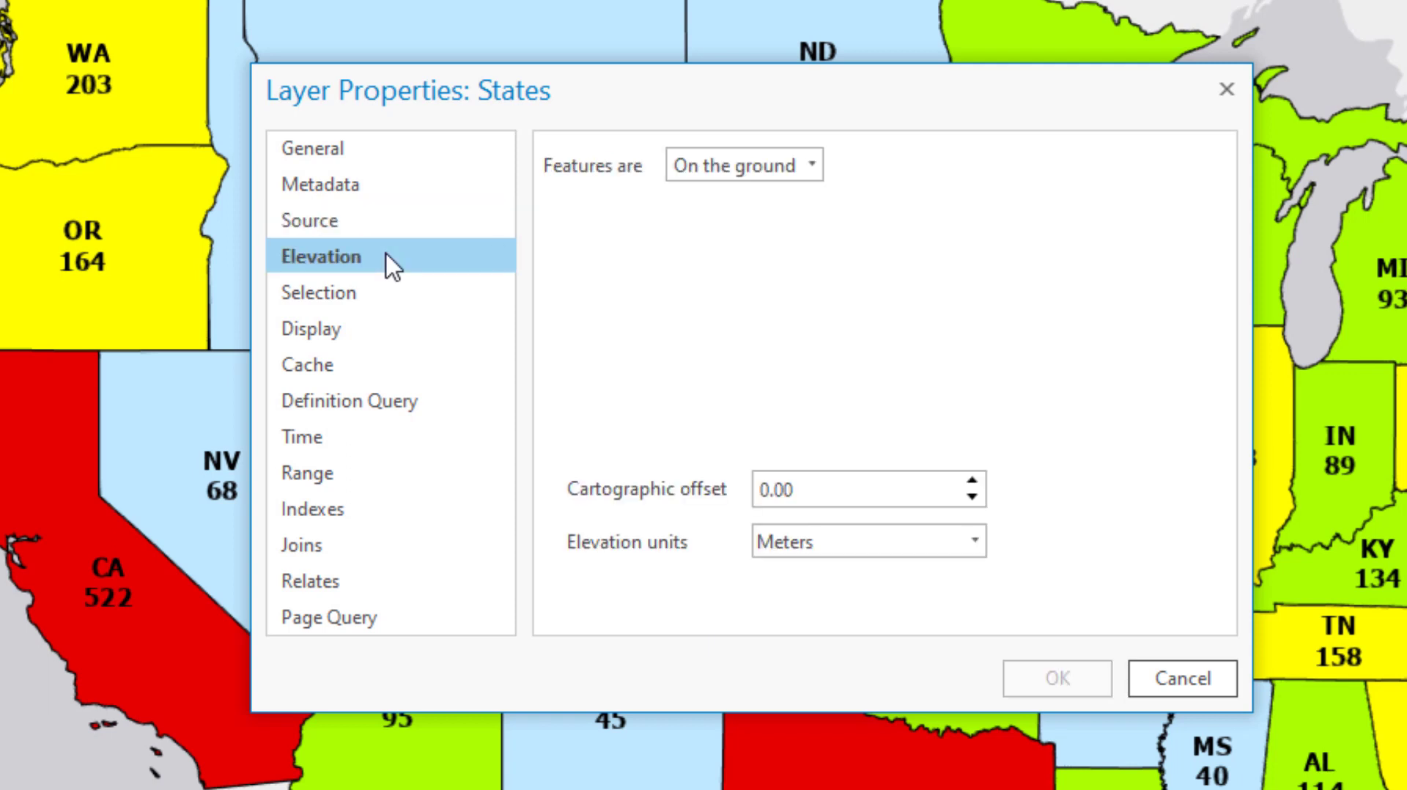
{"action": "left_click", "coordinate": [385, 316]}
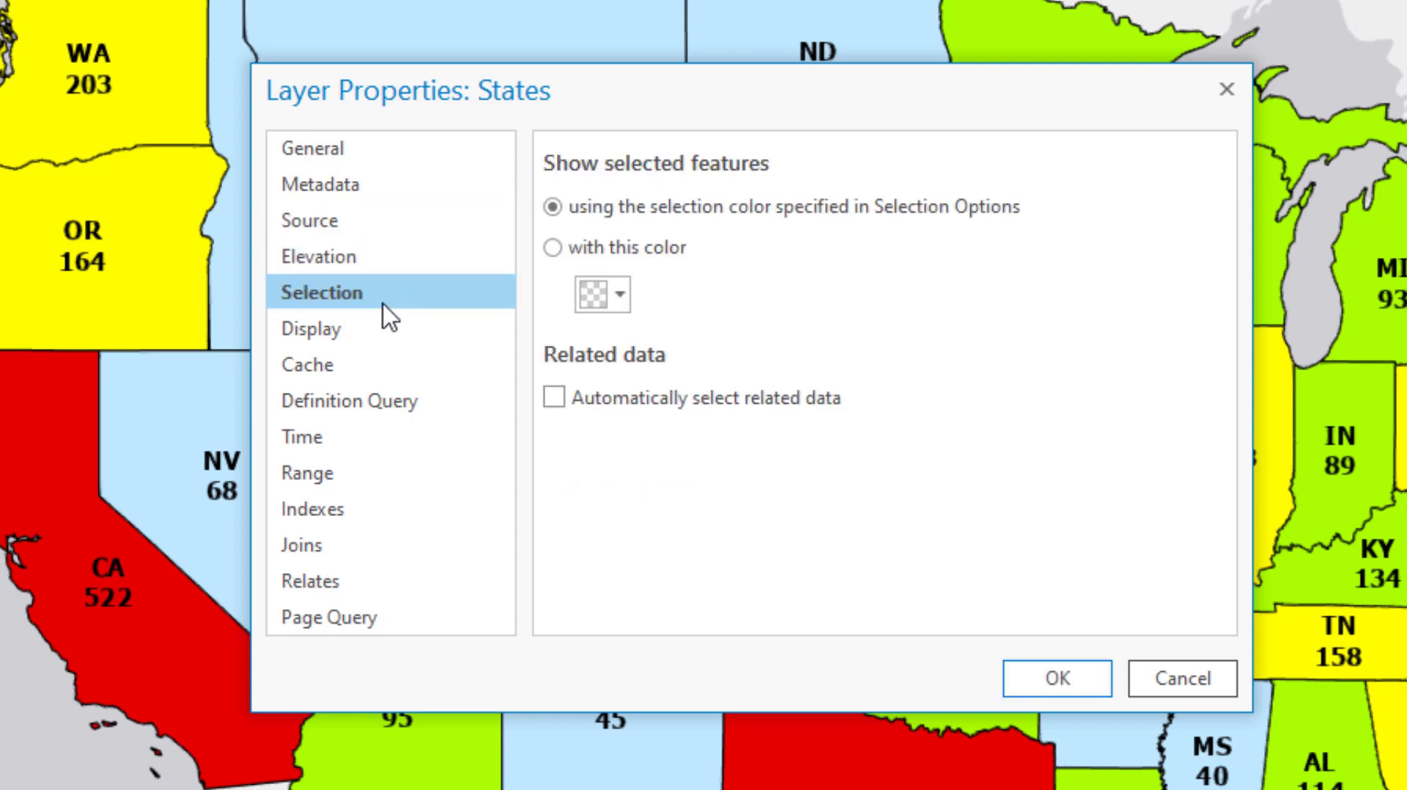
{"action": "left_click", "coordinate": [385, 343]}
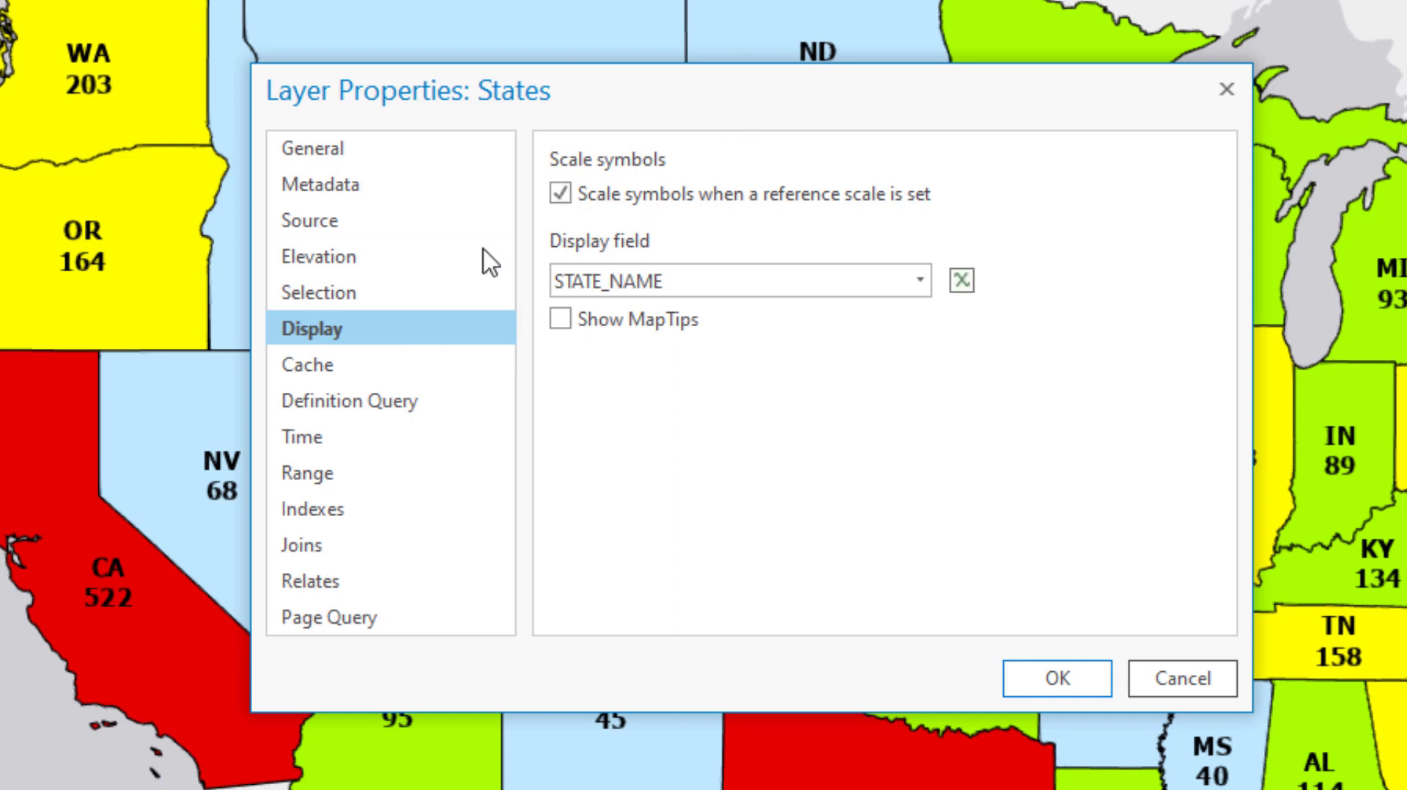
{"action": "left_click", "coordinate": [393, 375]}
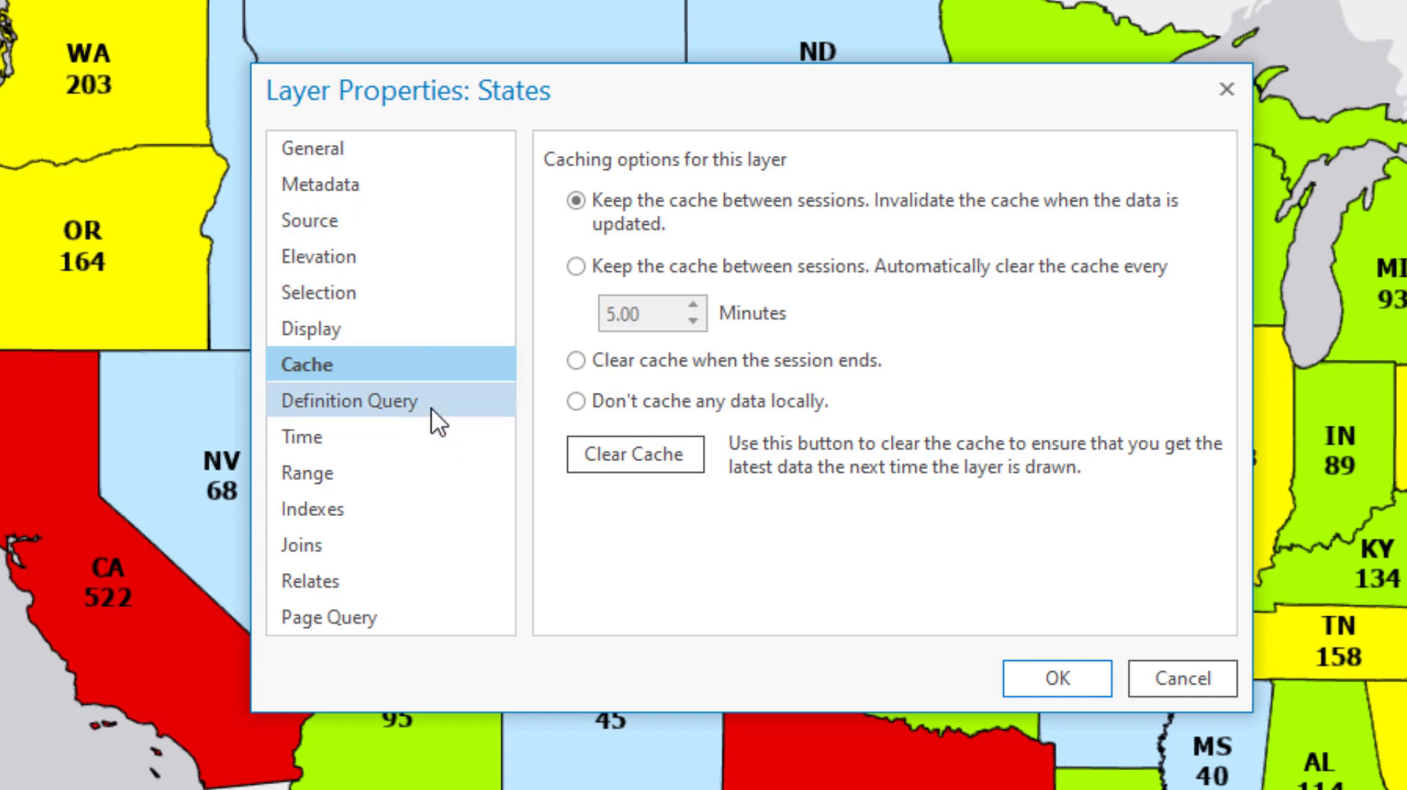
{"action": "left_click", "coordinate": [432, 412]}
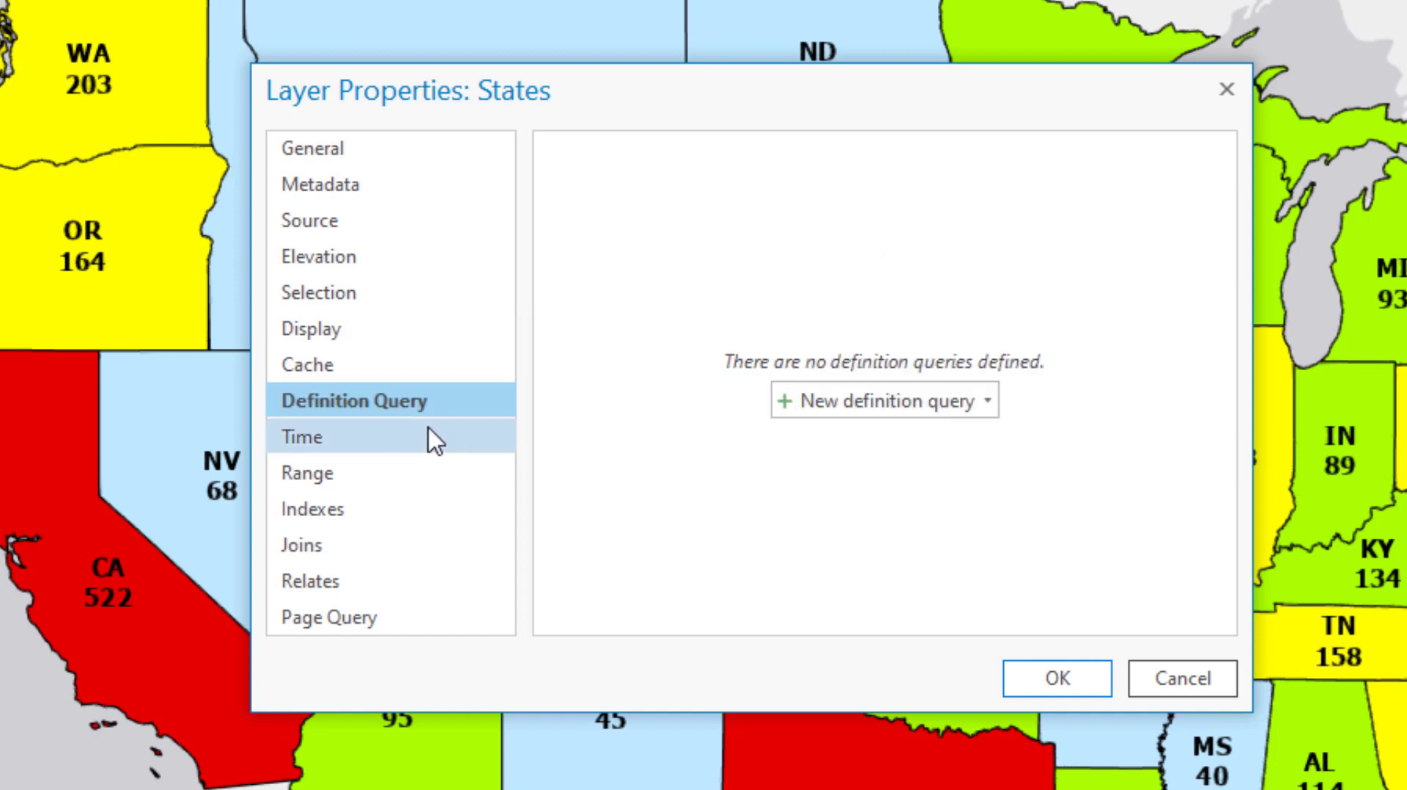
- Check the time, range, index, join, relate and page query properties, and accept the States layer's property changes
{"action": "left_click", "coordinate": [437, 440]}
{"action": "left_click", "coordinate": [442, 480]}
{"action": "left_click", "coordinate": [447, 509]}
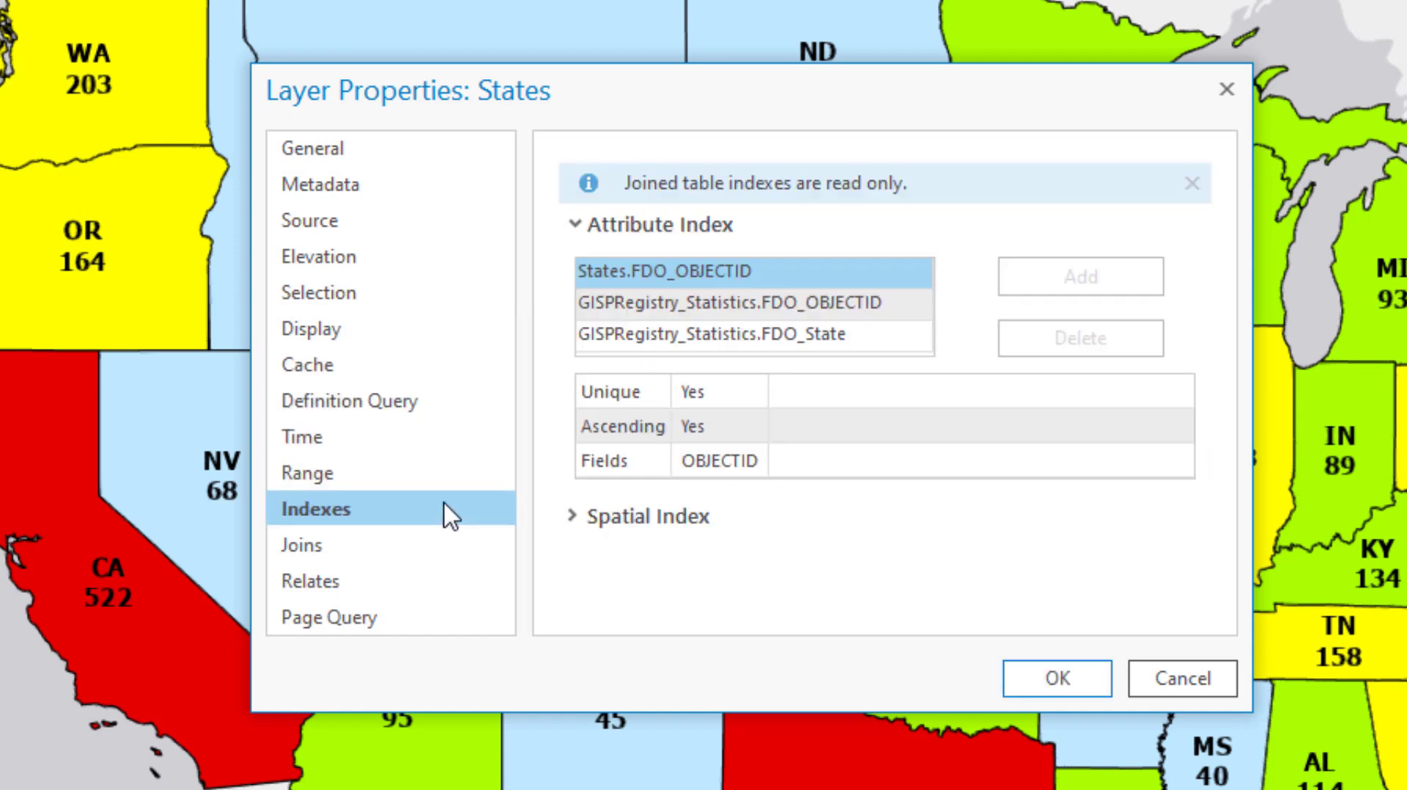
{"action": "left_click", "coordinate": [437, 551]}
{"action": "left_click", "coordinate": [440, 584]}
{"action": "left_click", "coordinate": [440, 620]}
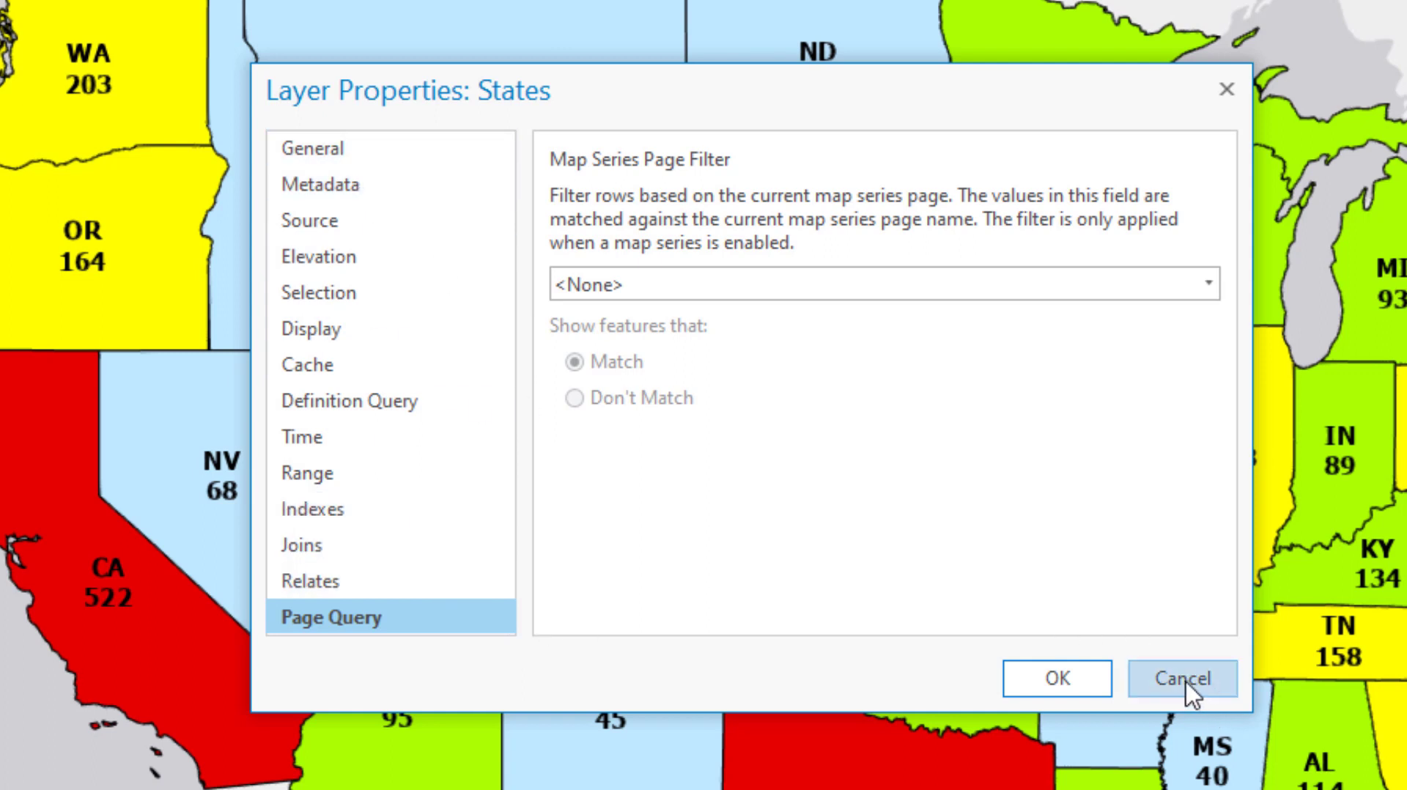
{"action": "left_click", "coordinate": [1058, 679]}
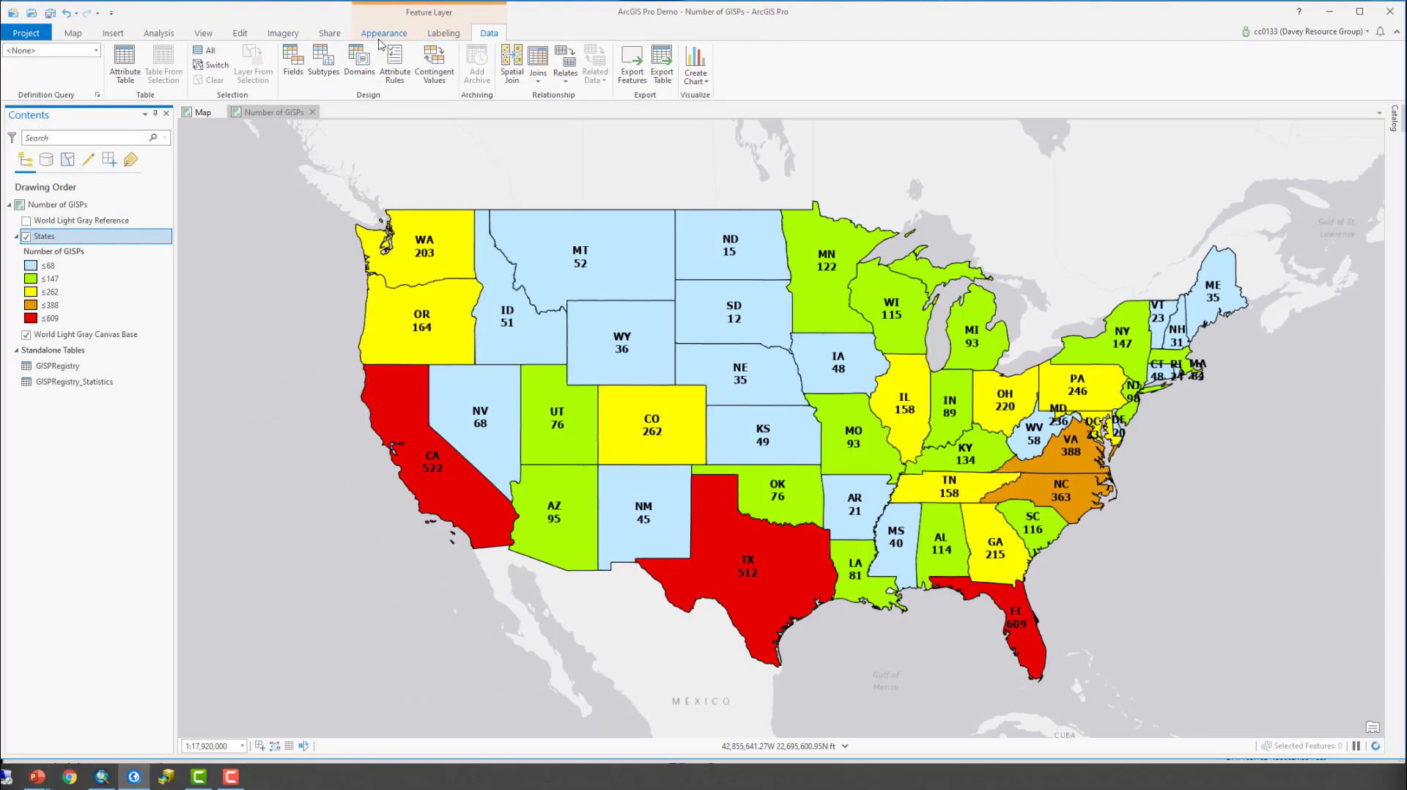
- Review the appearance, labeling and data tools available for the States feature layer
{"action": "left_click", "coordinate": [375, 37]}
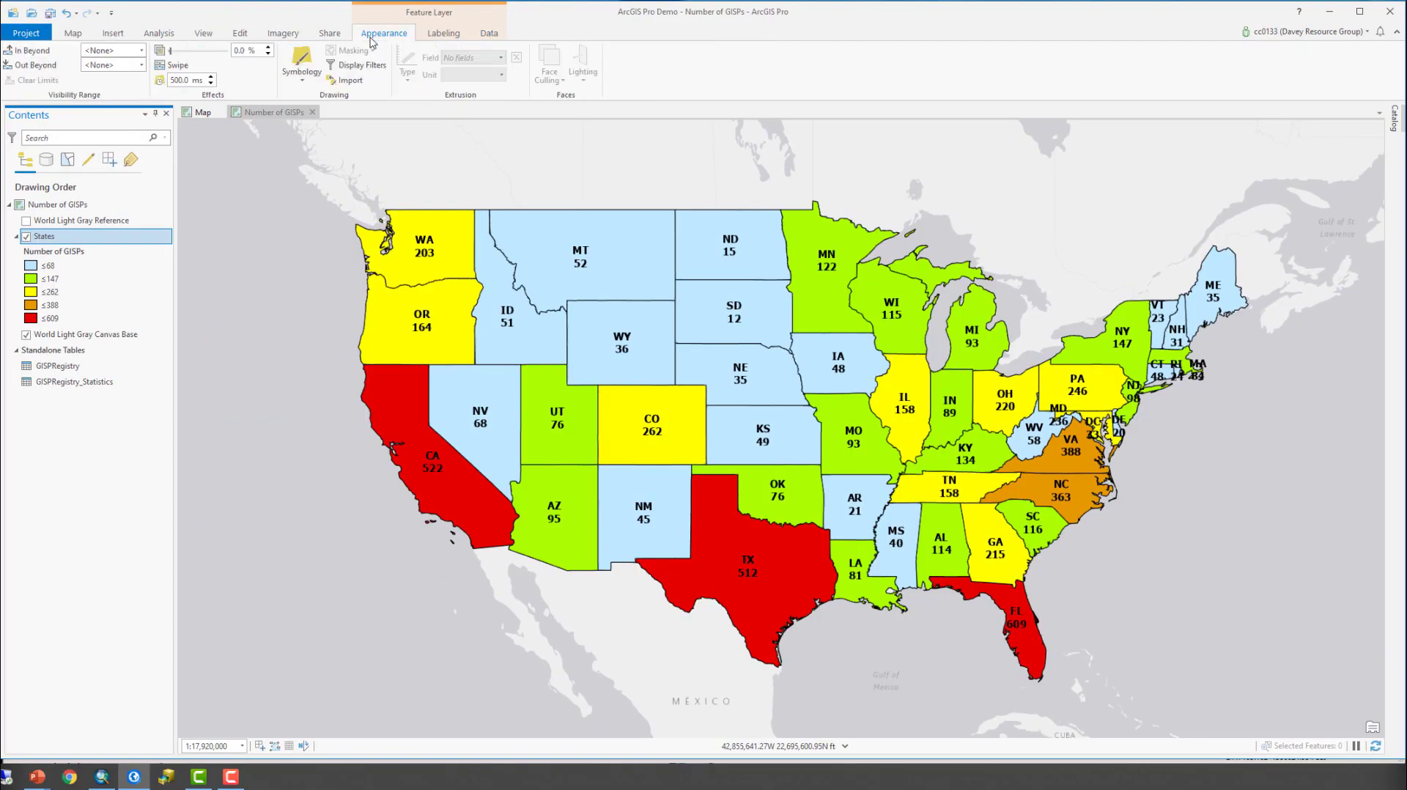
{"action": "left_click", "coordinate": [442, 35]}
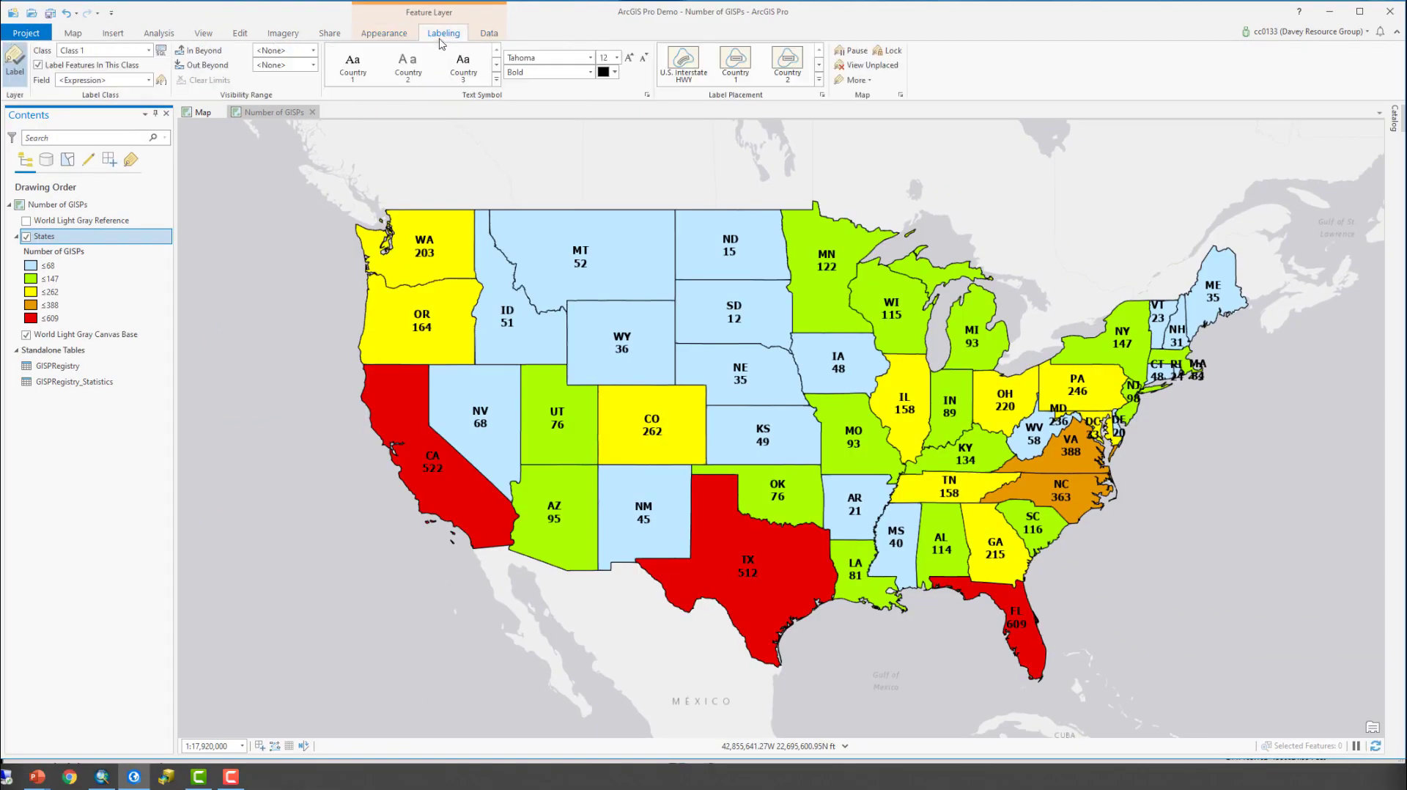
{"action": "left_click", "coordinate": [493, 36]}
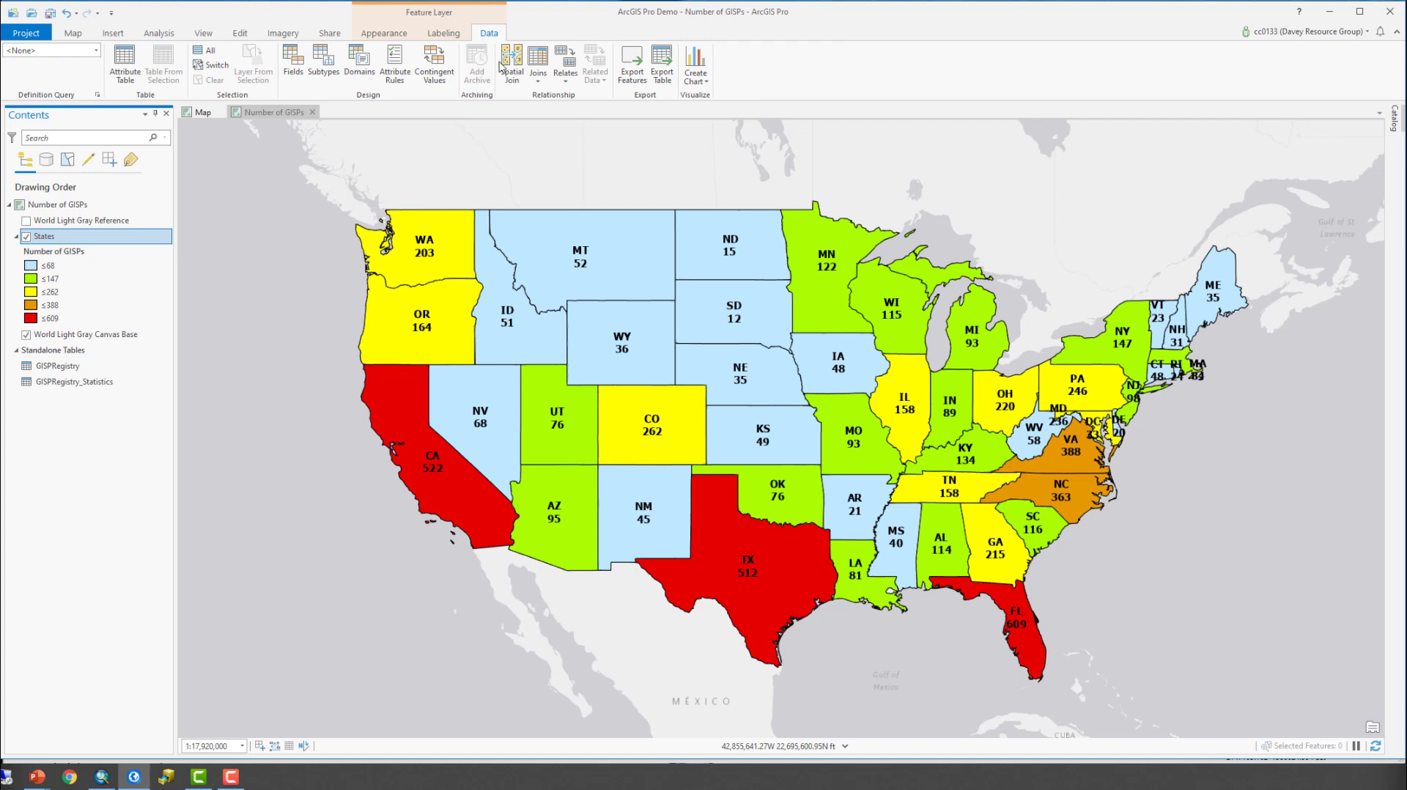
- Display the feature creation templates of the States layer and go through the classes from ≤68 to ≤609
{"action": "left_click", "coordinate": [242, 34]}
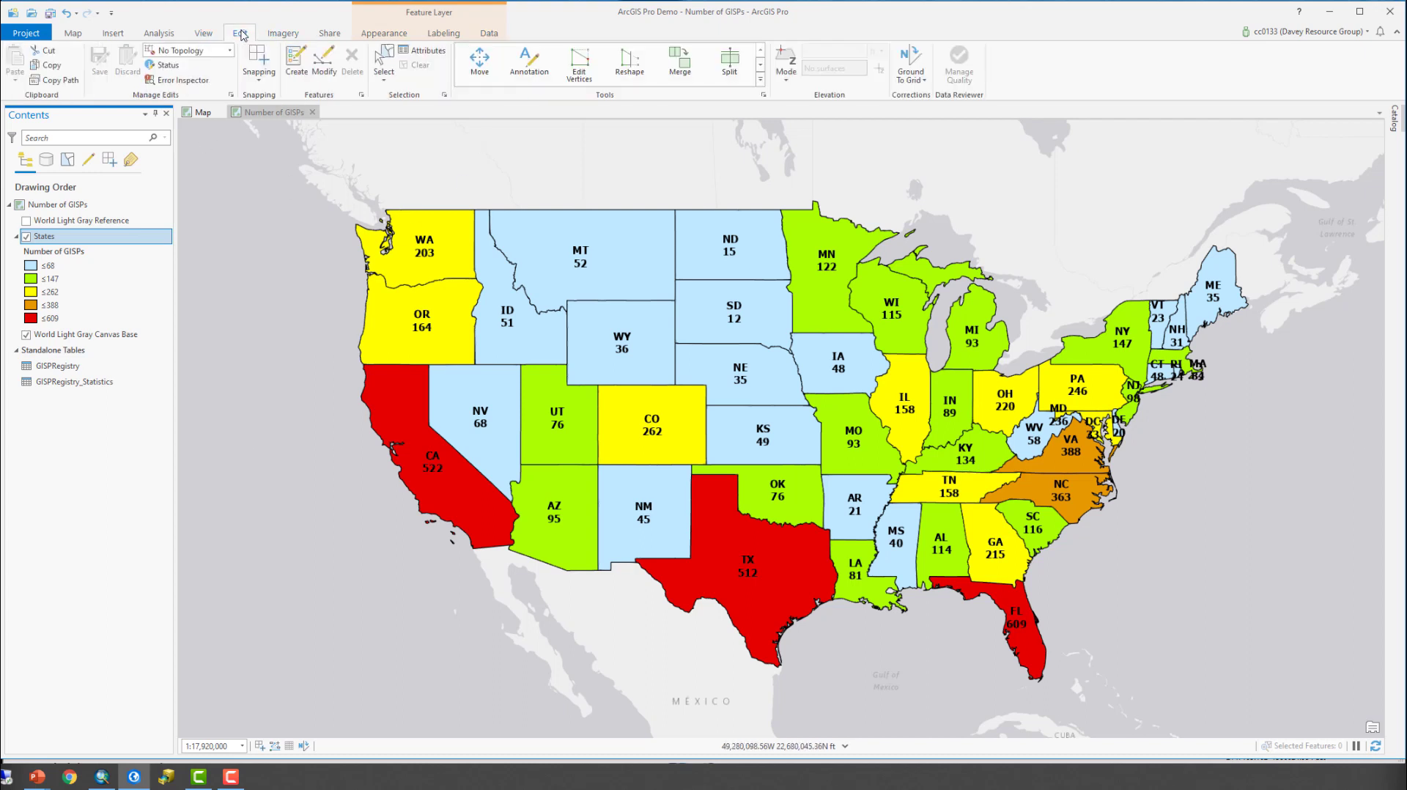
{"action": "left_click", "coordinate": [297, 66]}
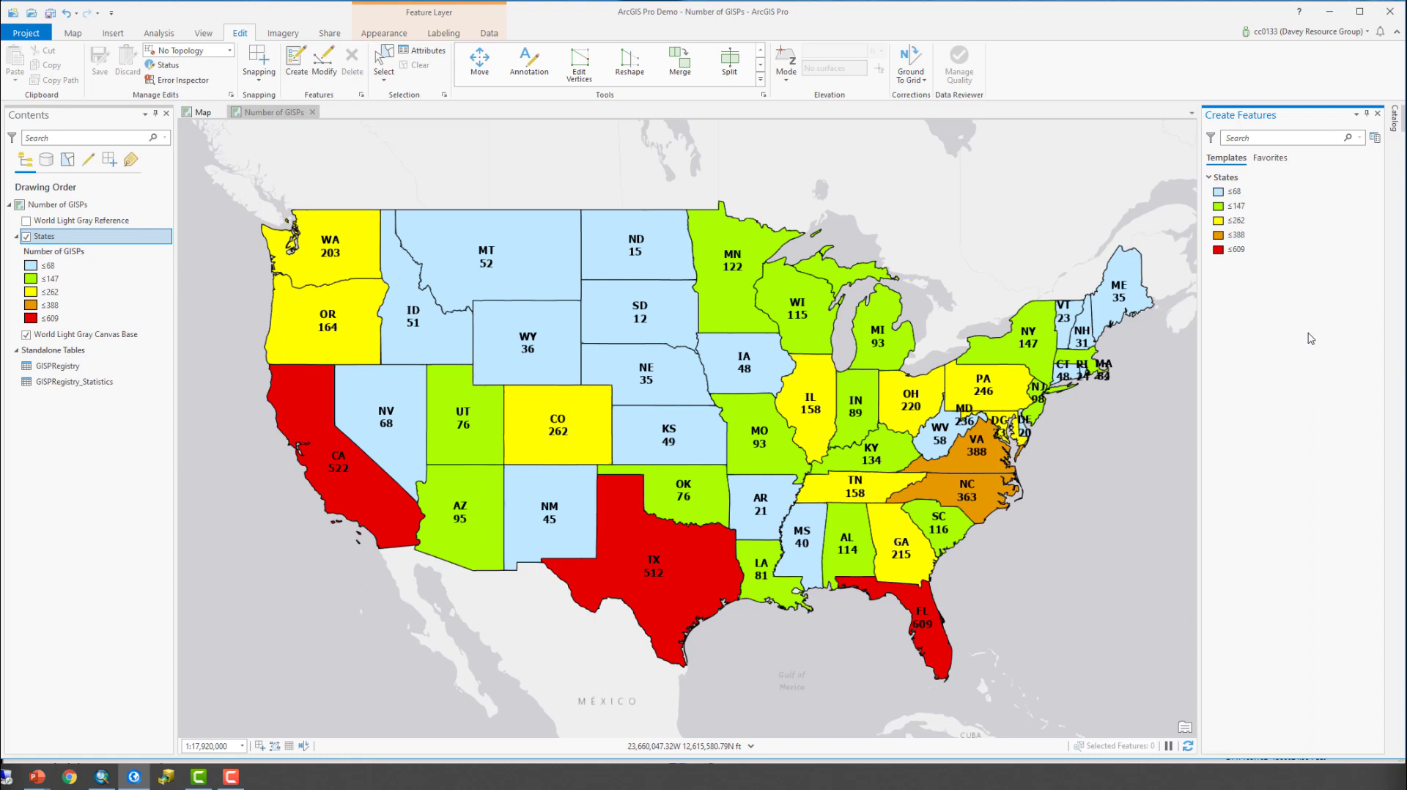
{"action": "left_click", "coordinate": [1243, 193]}
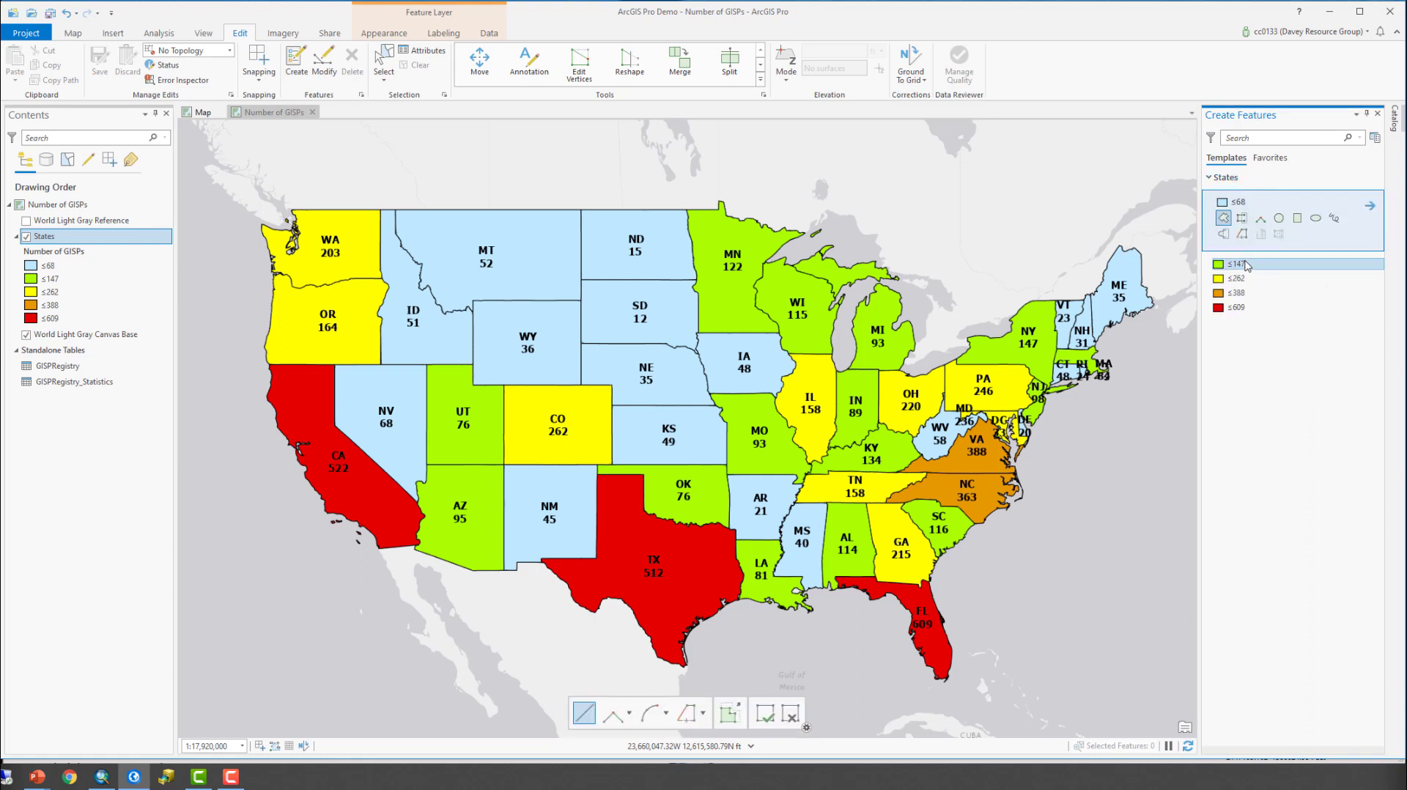
{"action": "left_click", "coordinate": [1249, 265]}
{"action": "left_click", "coordinate": [1255, 282]}
{"action": "left_click", "coordinate": [1258, 293]}
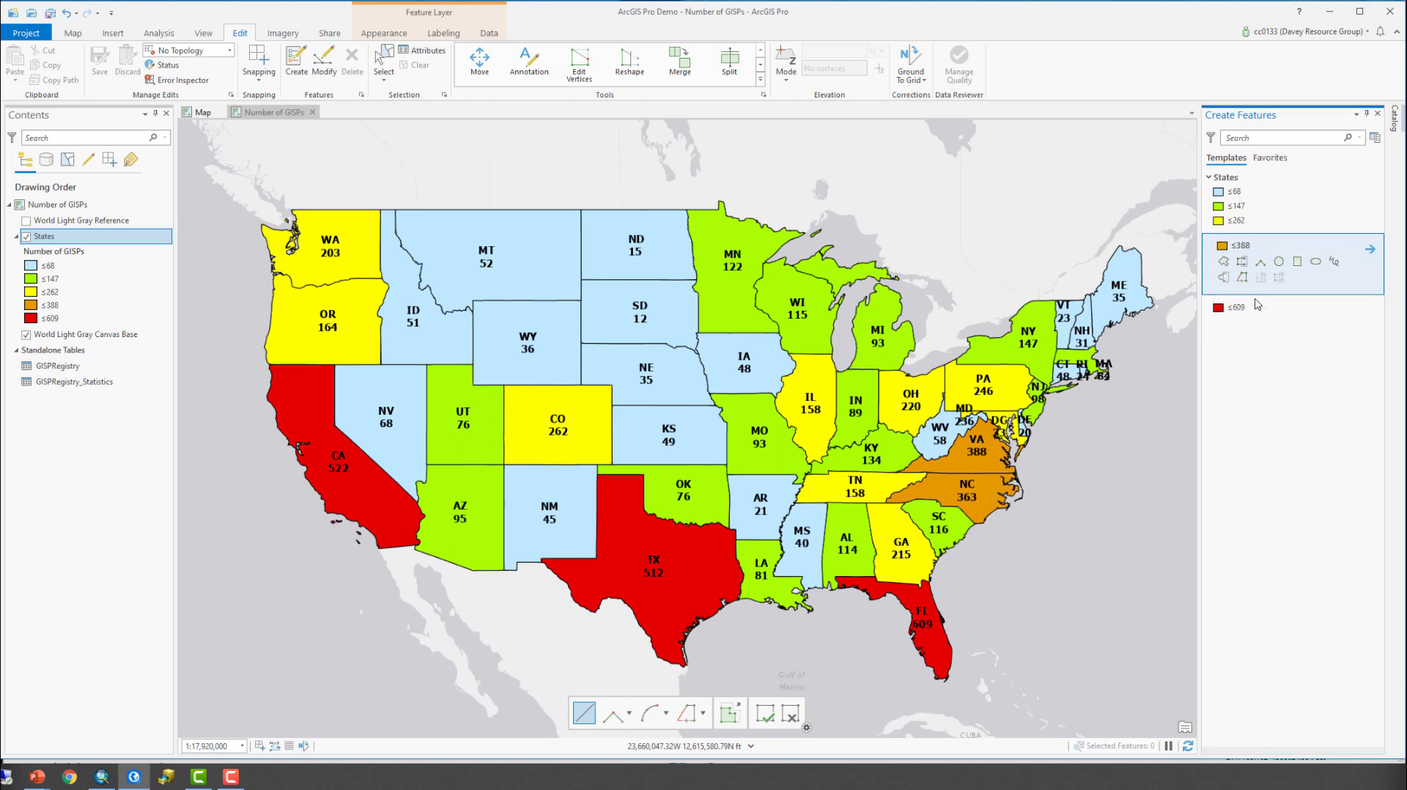
{"action": "left_click", "coordinate": [1258, 308]}
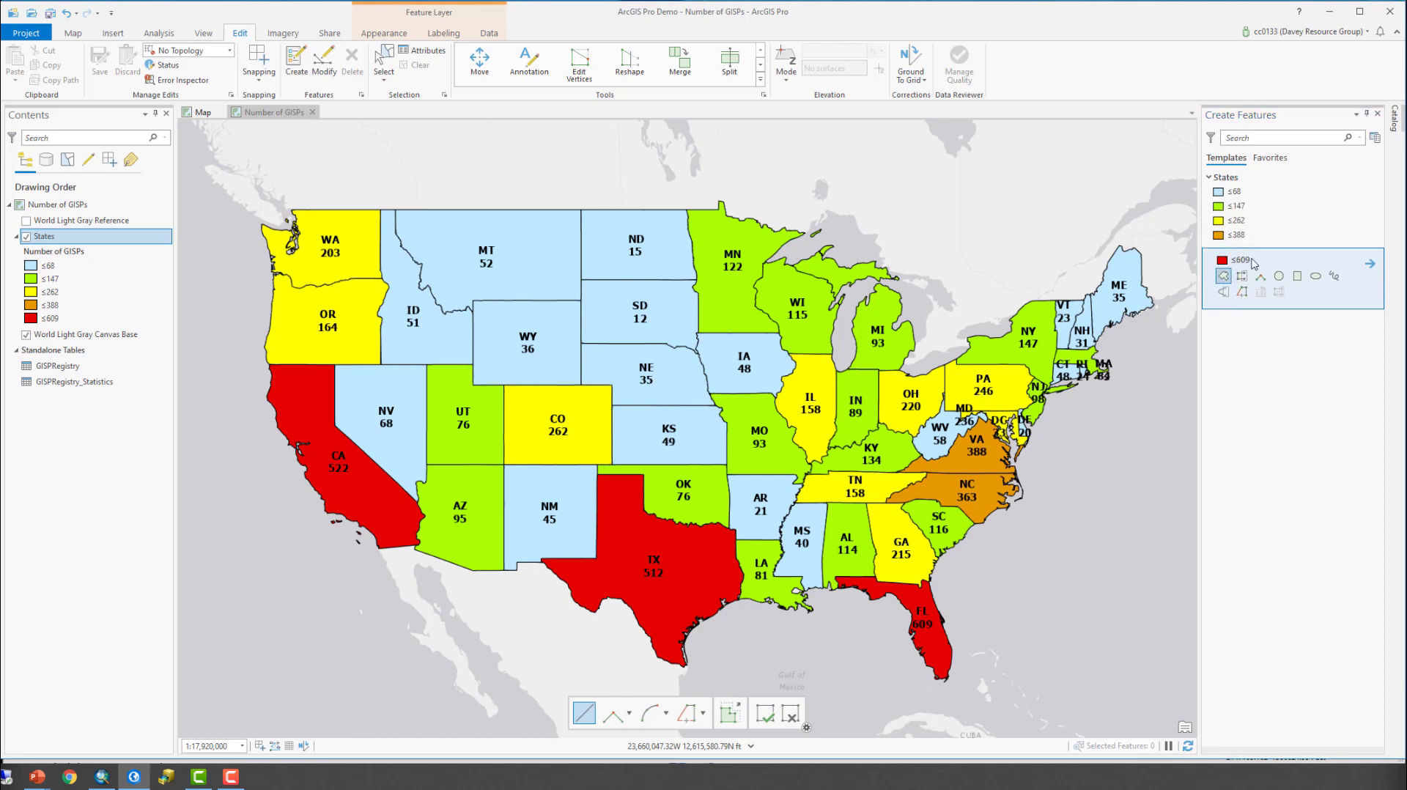
- Examine the ≤68 template's properties, including its tools and default attribute values, and close them without changes
{"action": "left_click", "coordinate": [1245, 193]}
{"action": "left_click", "coordinate": [1275, 198]}
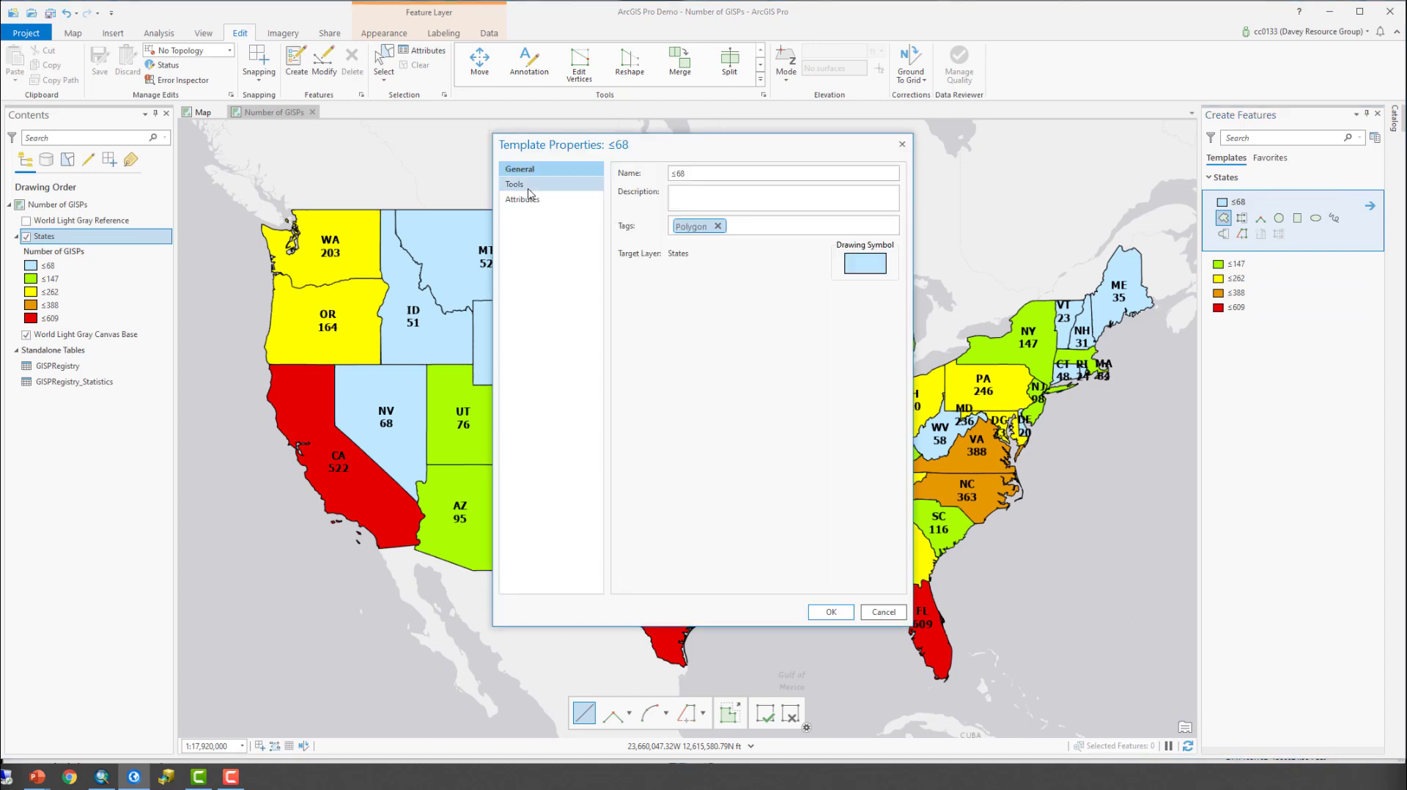
{"action": "left_click", "coordinate": [534, 184]}
{"action": "left_click", "coordinate": [531, 200]}
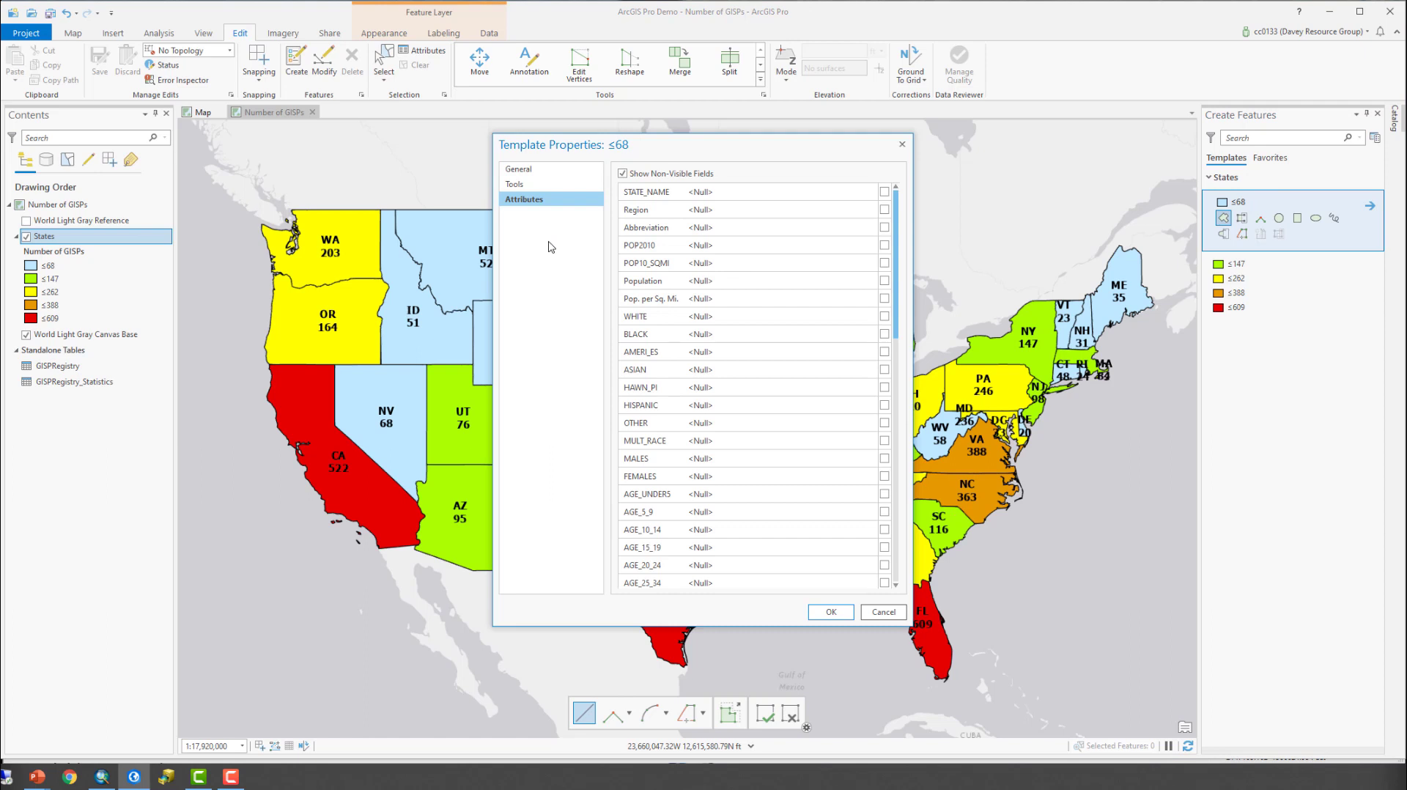
{"action": "scroll", "coordinate": [801, 451], "scroll_direction": "down", "scroll_amount": 15}
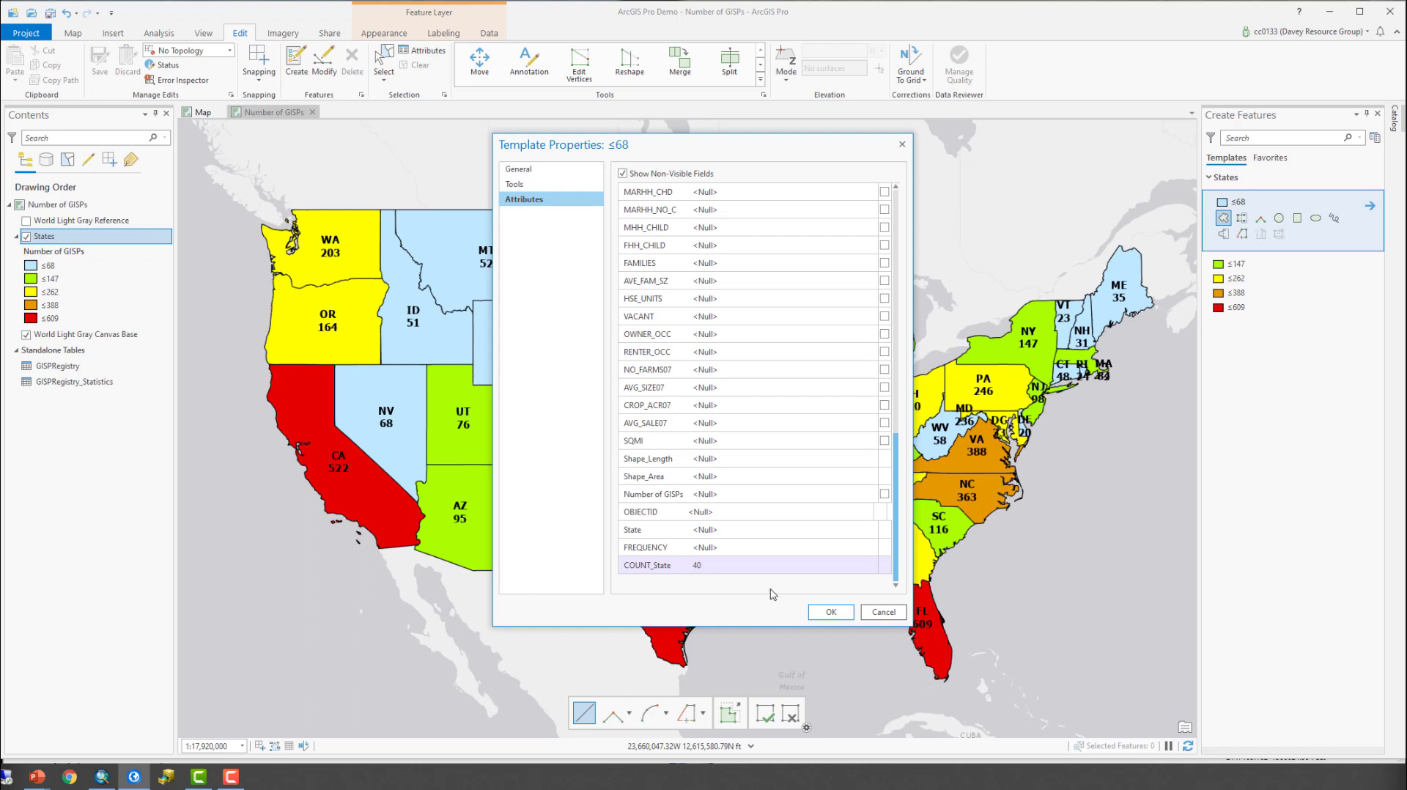
{"action": "scroll", "coordinate": [773, 594], "scroll_direction": "up", "scroll_amount": 15}
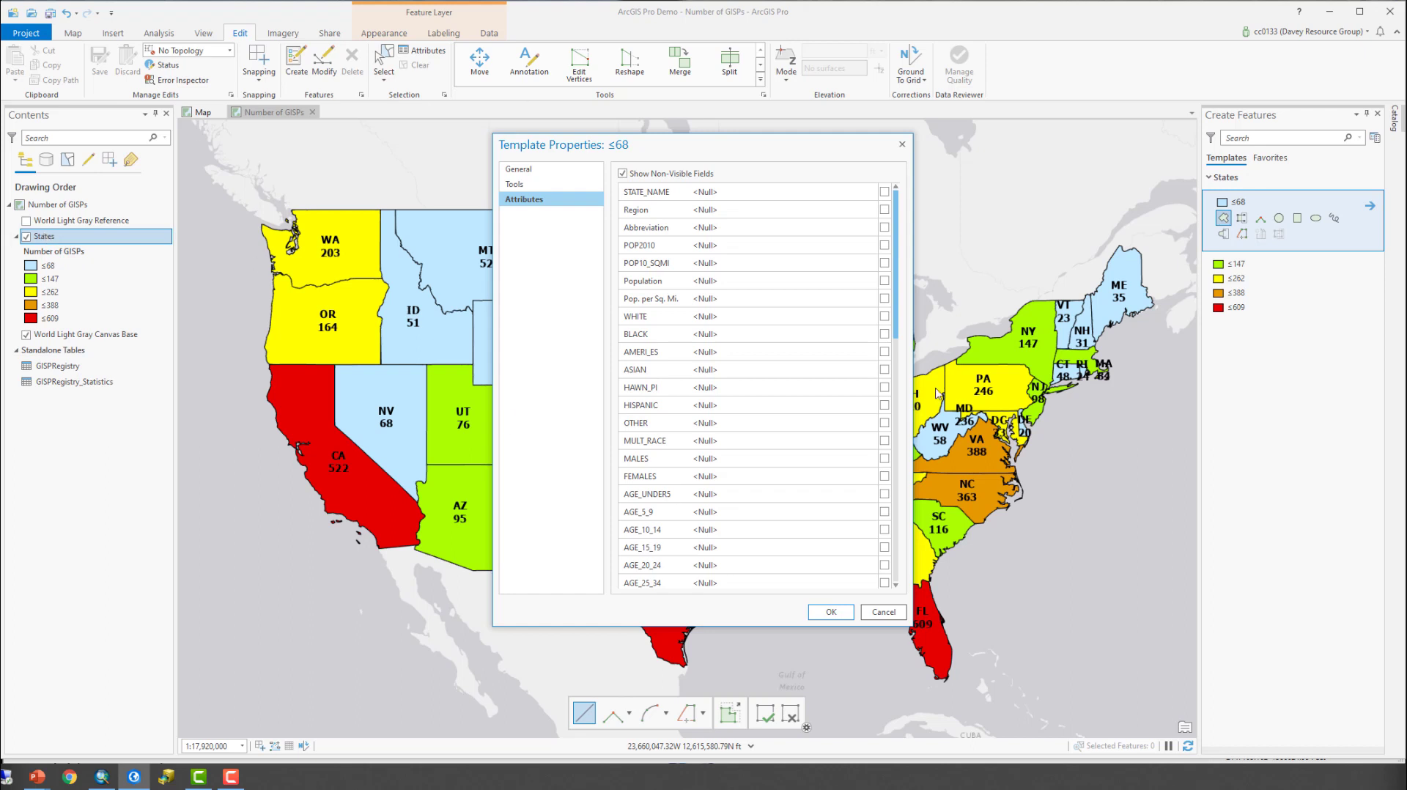
{"action": "left_click", "coordinate": [881, 614]}
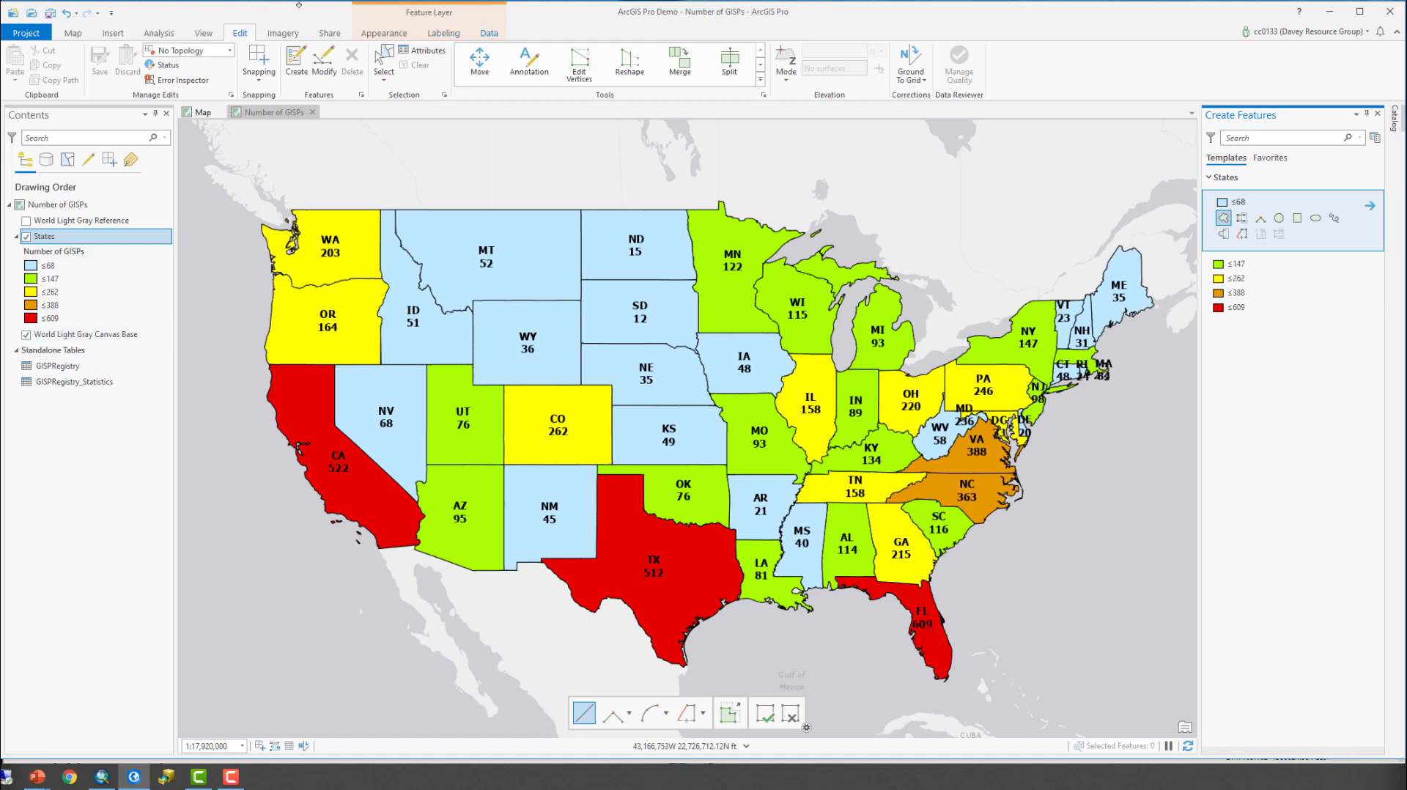
- Review the sharing options of the States layer and the project's sharing and packaging tools
{"action": "right_click", "coordinate": [65, 239]}
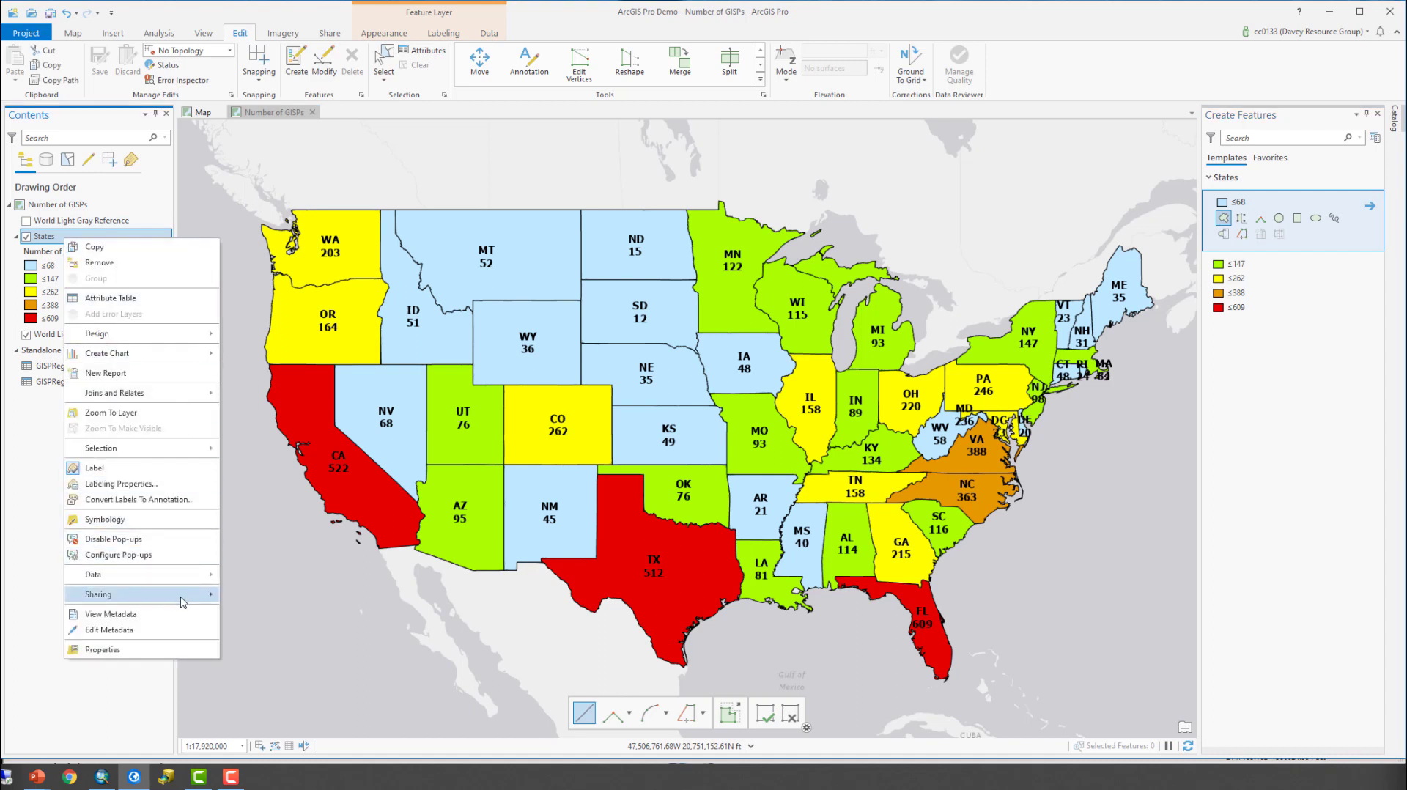
{"action": "mouse_move", "coordinate": [184, 602]}
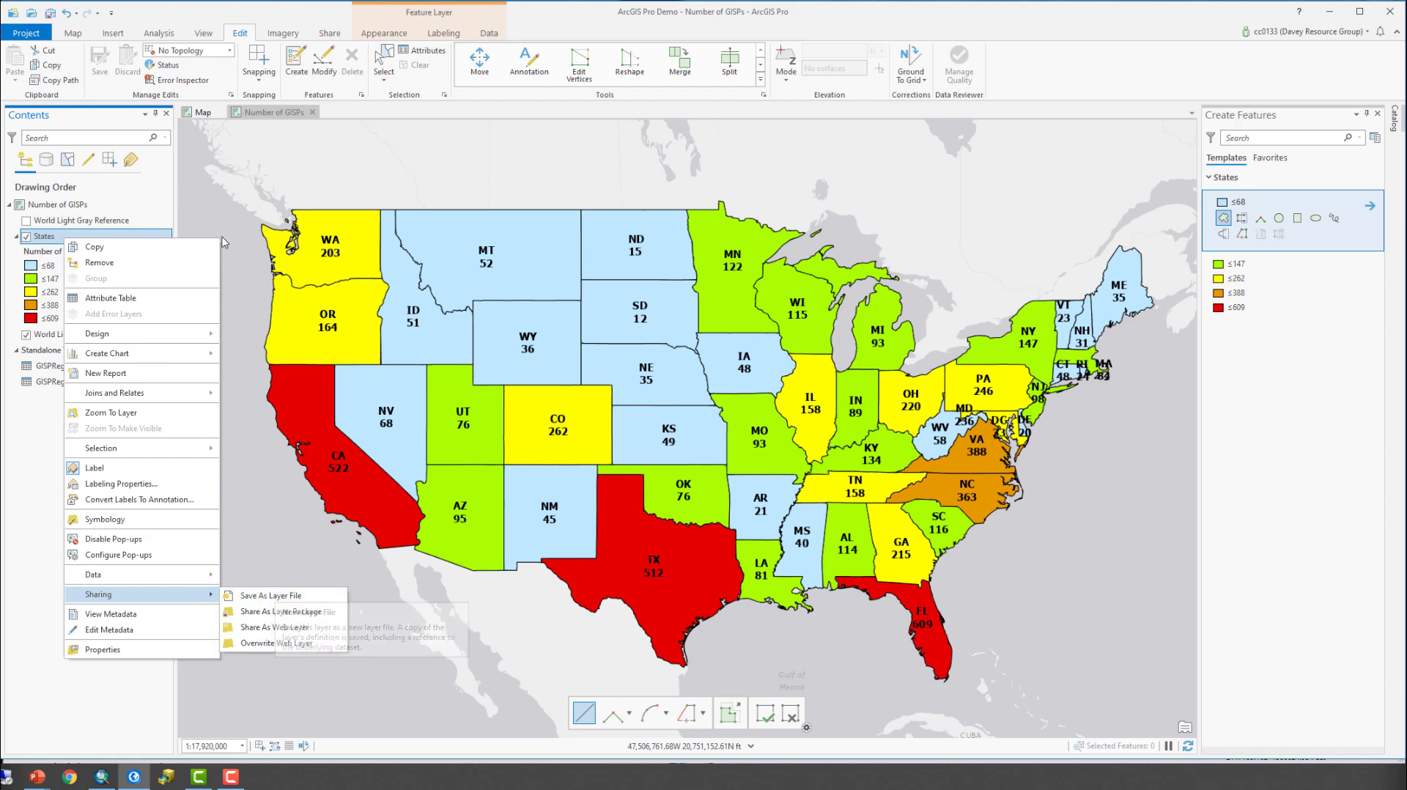
{"action": "left_click", "coordinate": [330, 34]}
{"action": "left_click", "coordinate": [330, 34]}
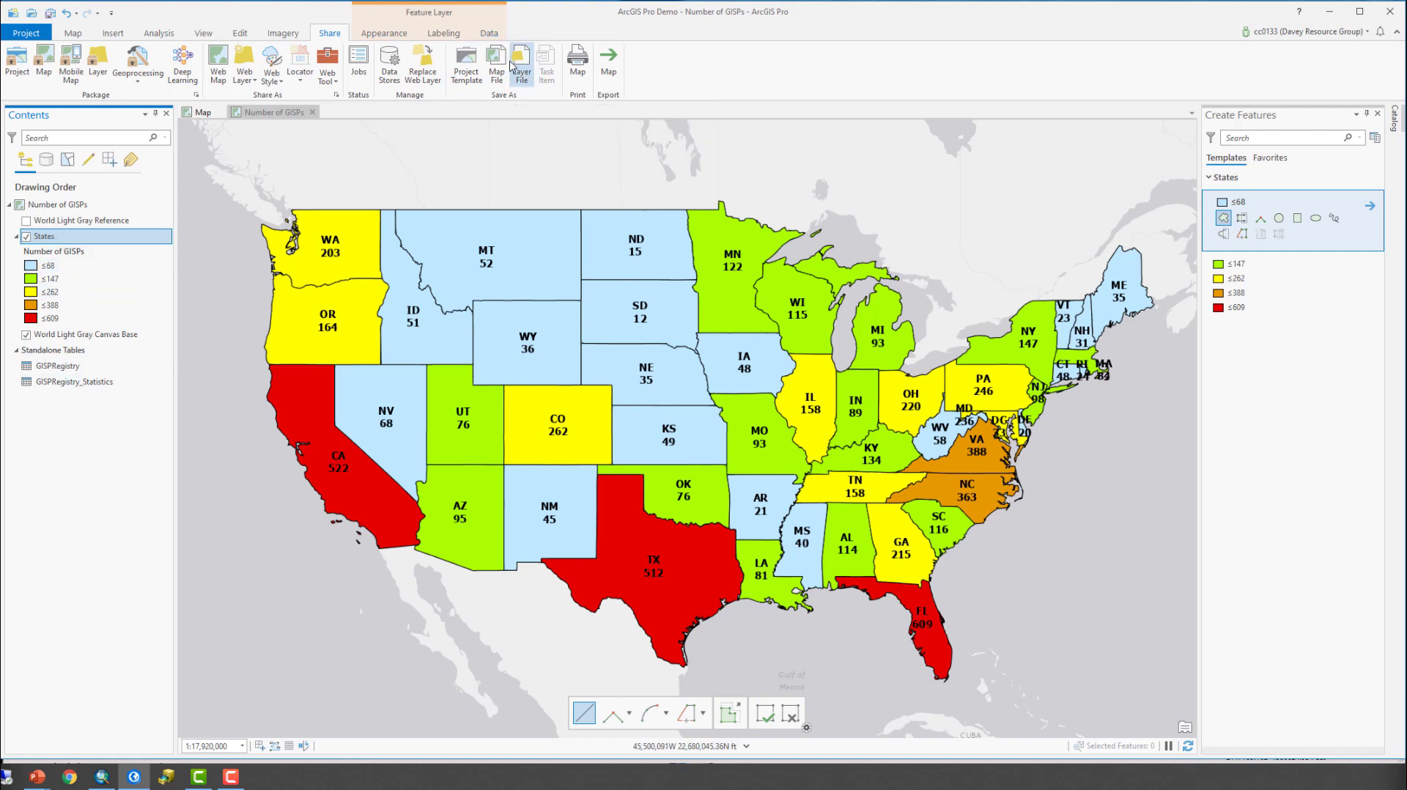
- Start saving the States layer as a layer file, with the Final Project Data folder as the destination
{"action": "right_click", "coordinate": [62, 237]}
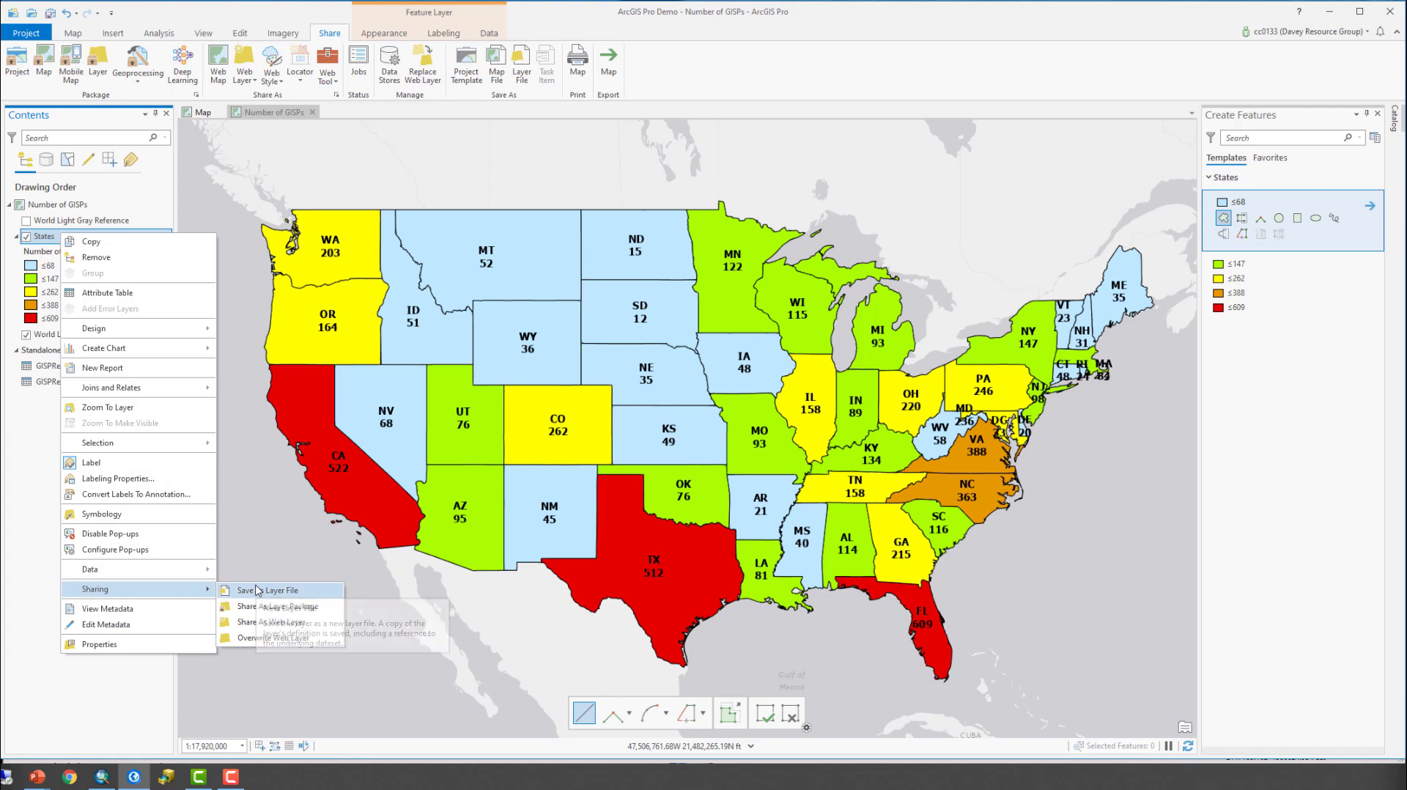
{"action": "left_click", "coordinate": [255, 591]}
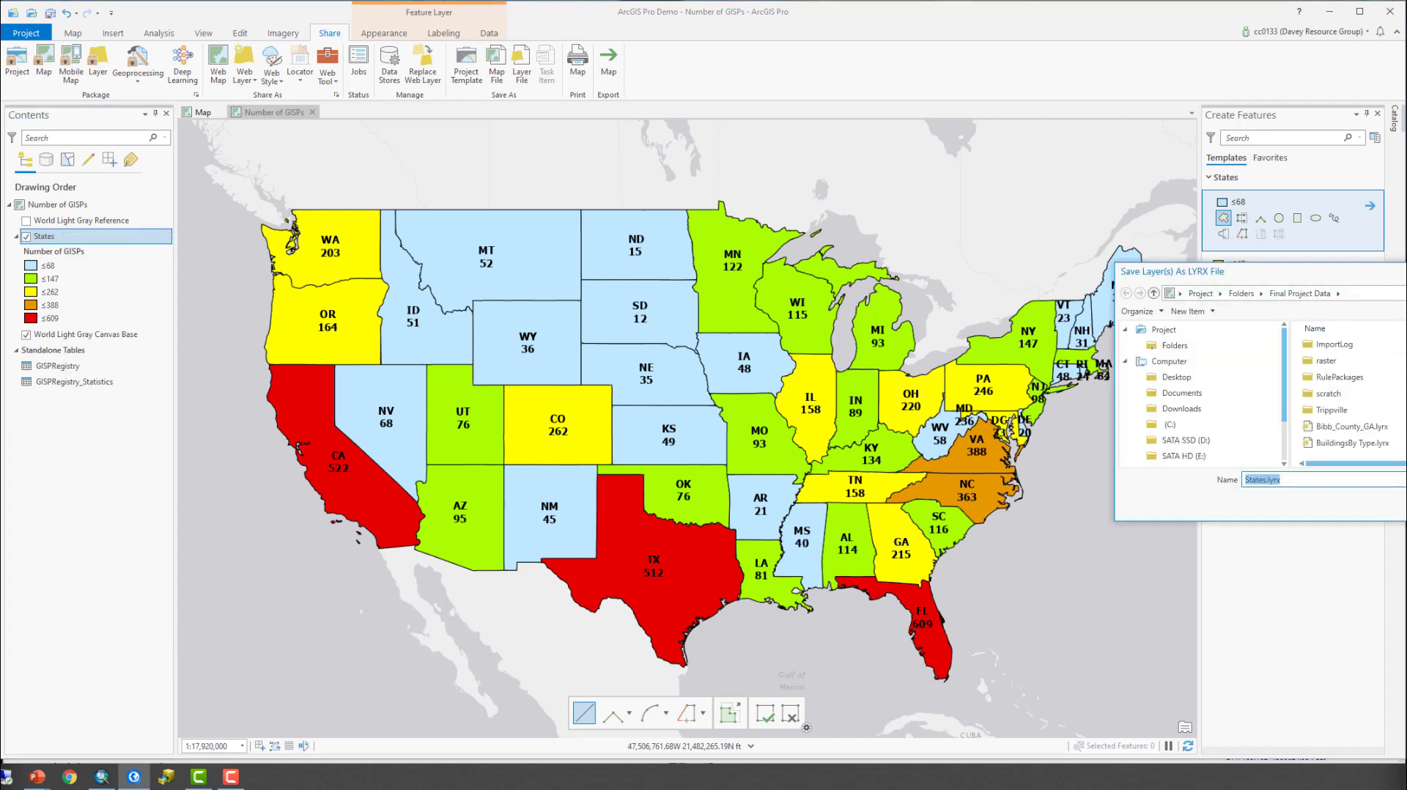
{"action": "left_click_drag", "start_coordinate": [1406, 277], "coordinate": [811, 247]}
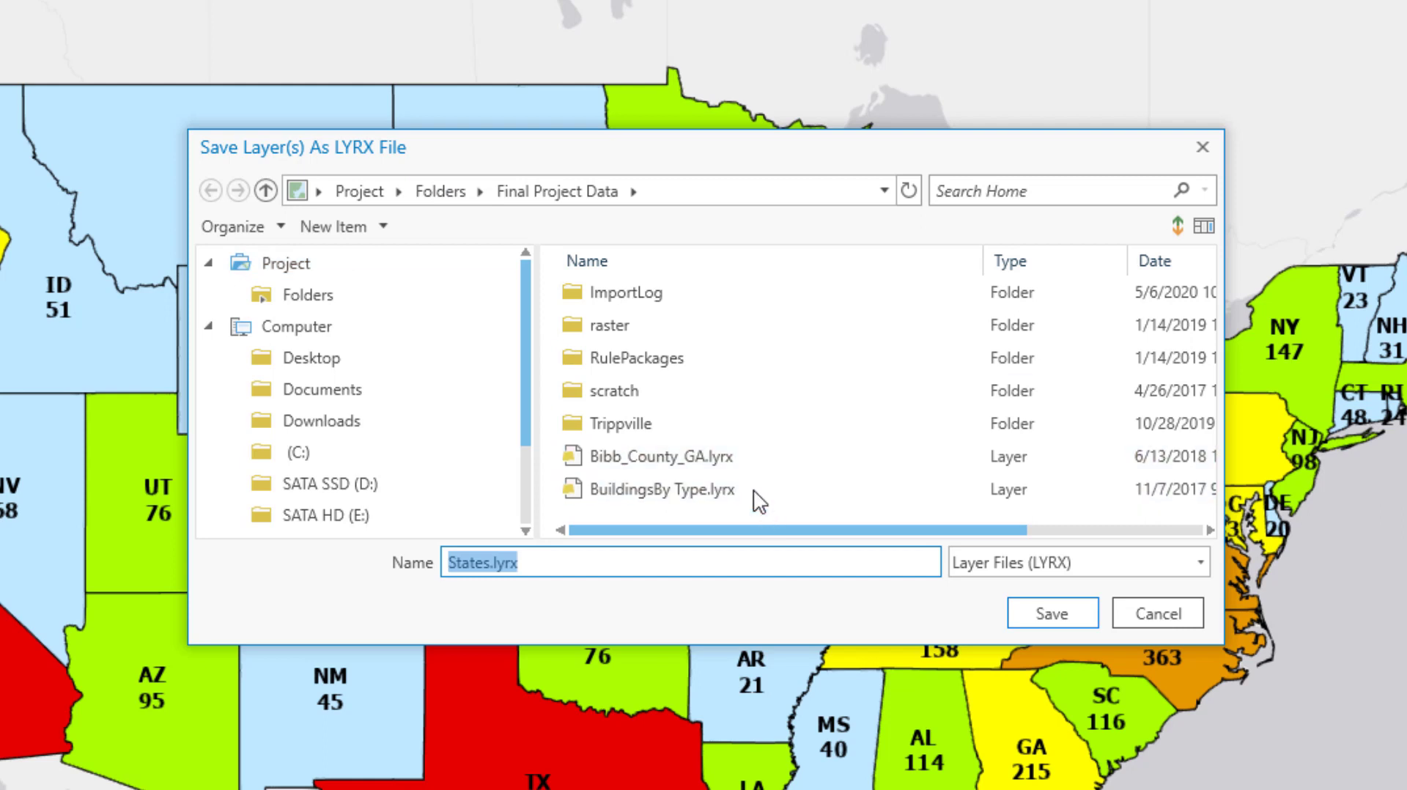
{"action": "left_click", "coordinate": [779, 366]}
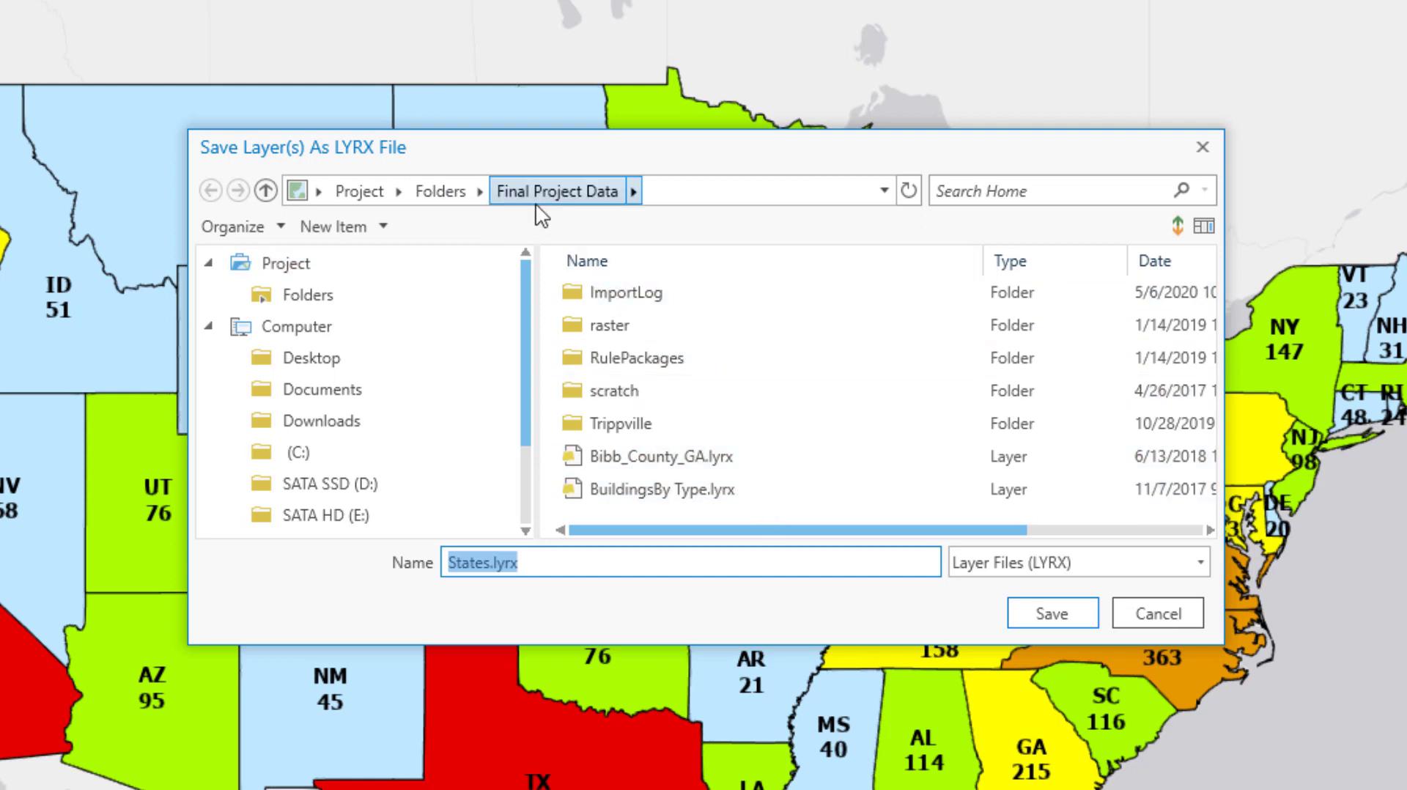
{"action": "left_click", "coordinate": [442, 192]}
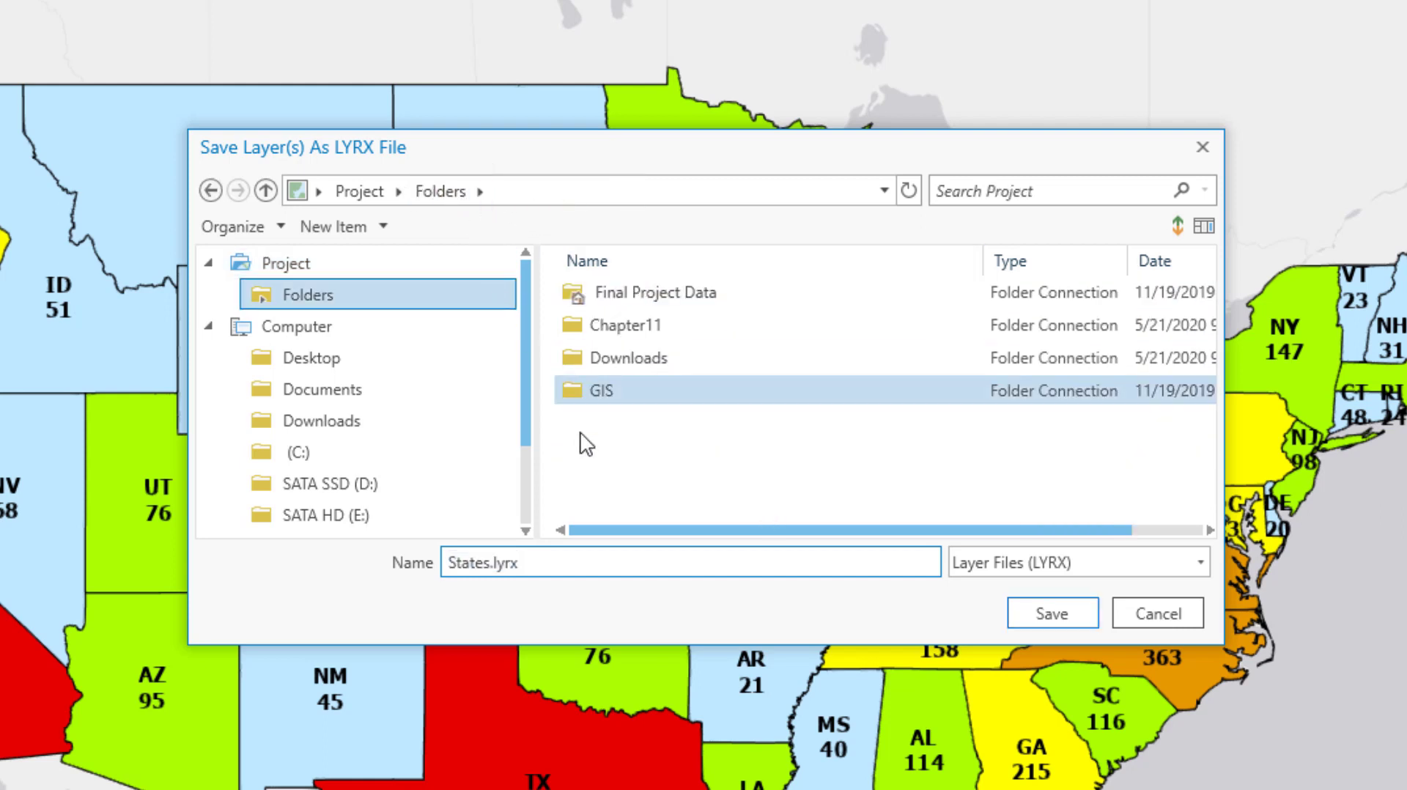
{"action": "double_click", "coordinate": [667, 293]}
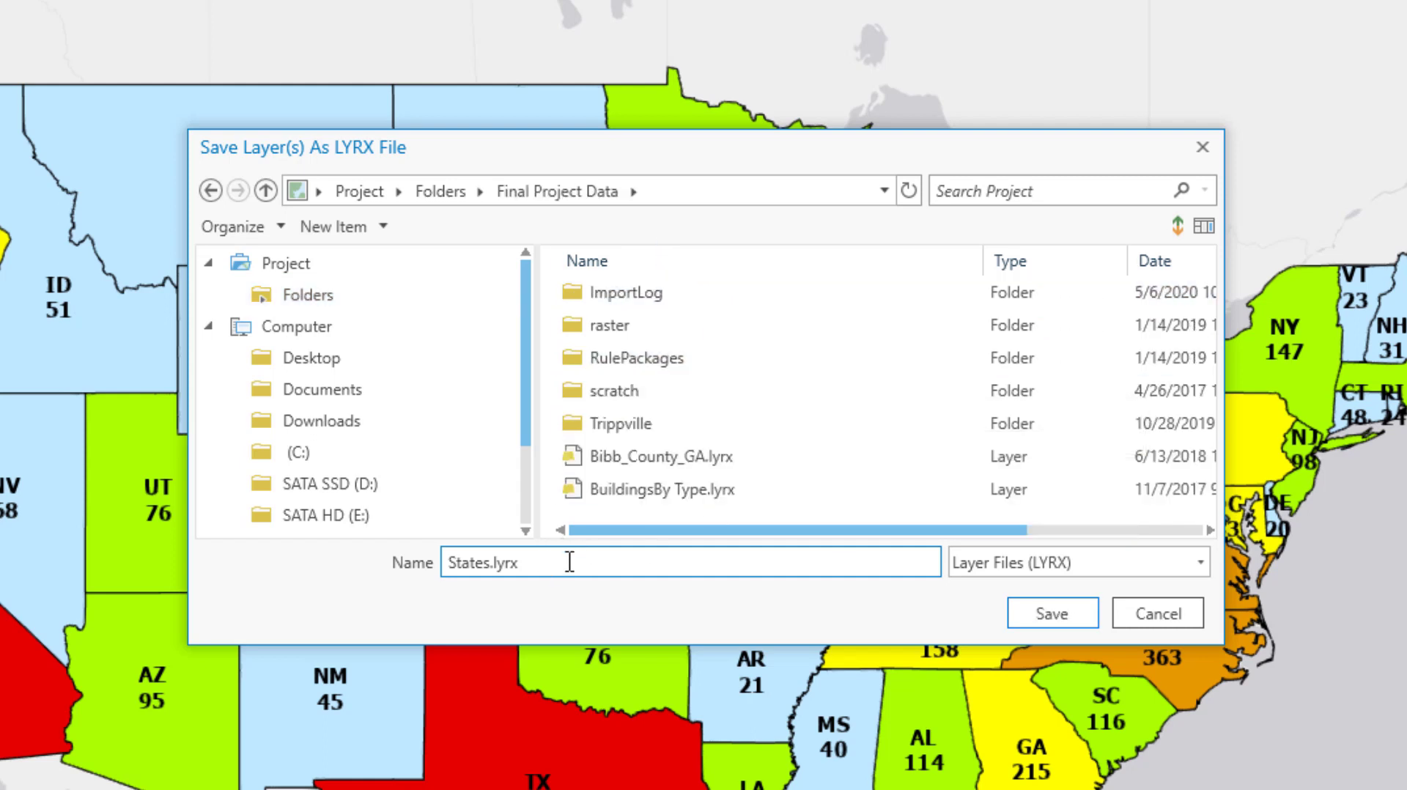
- Name the layer file Num_GISP and save it
{"action": "left_click_drag", "start_coordinate": [569, 564], "coordinate": [364, 567]}
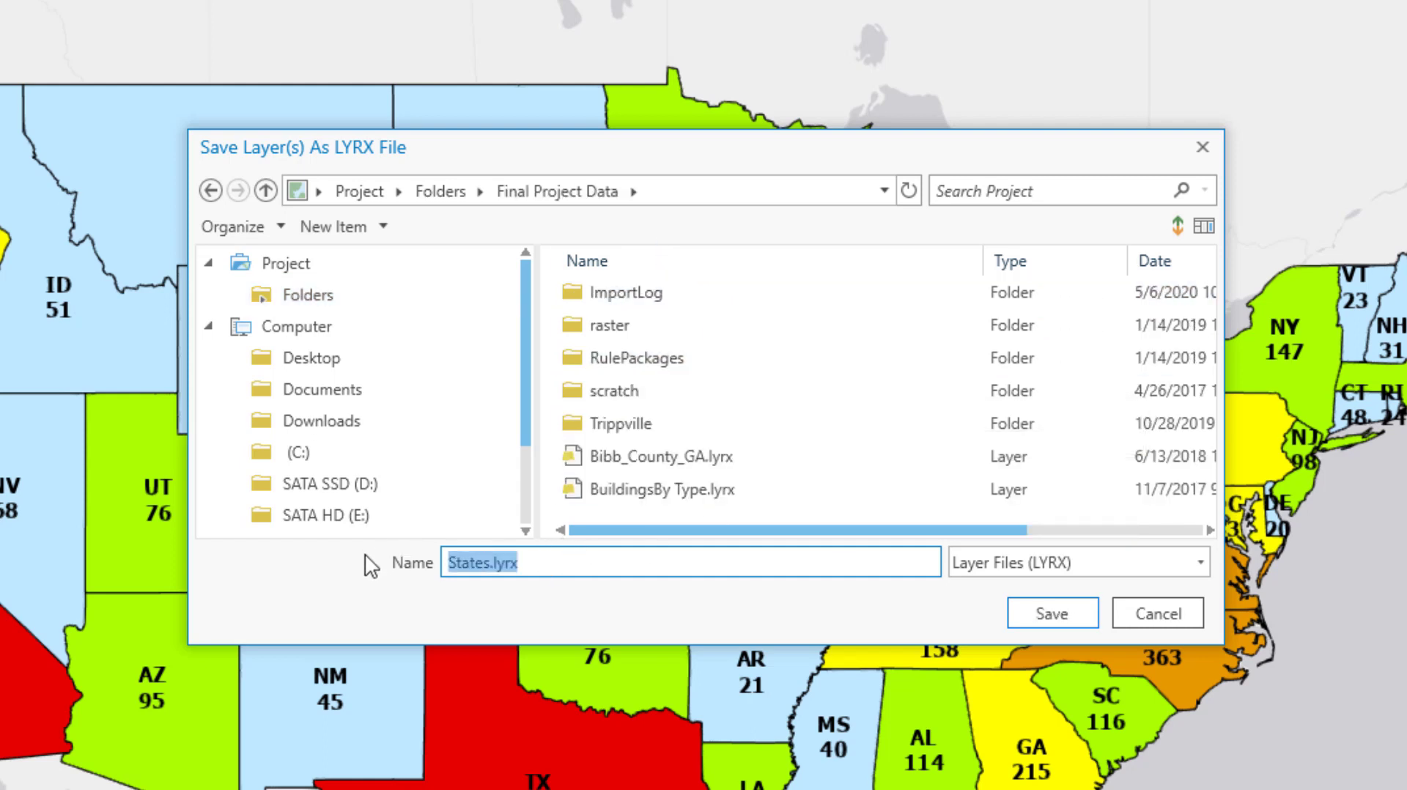
{"action": "type", "text": "Num_GISP"}
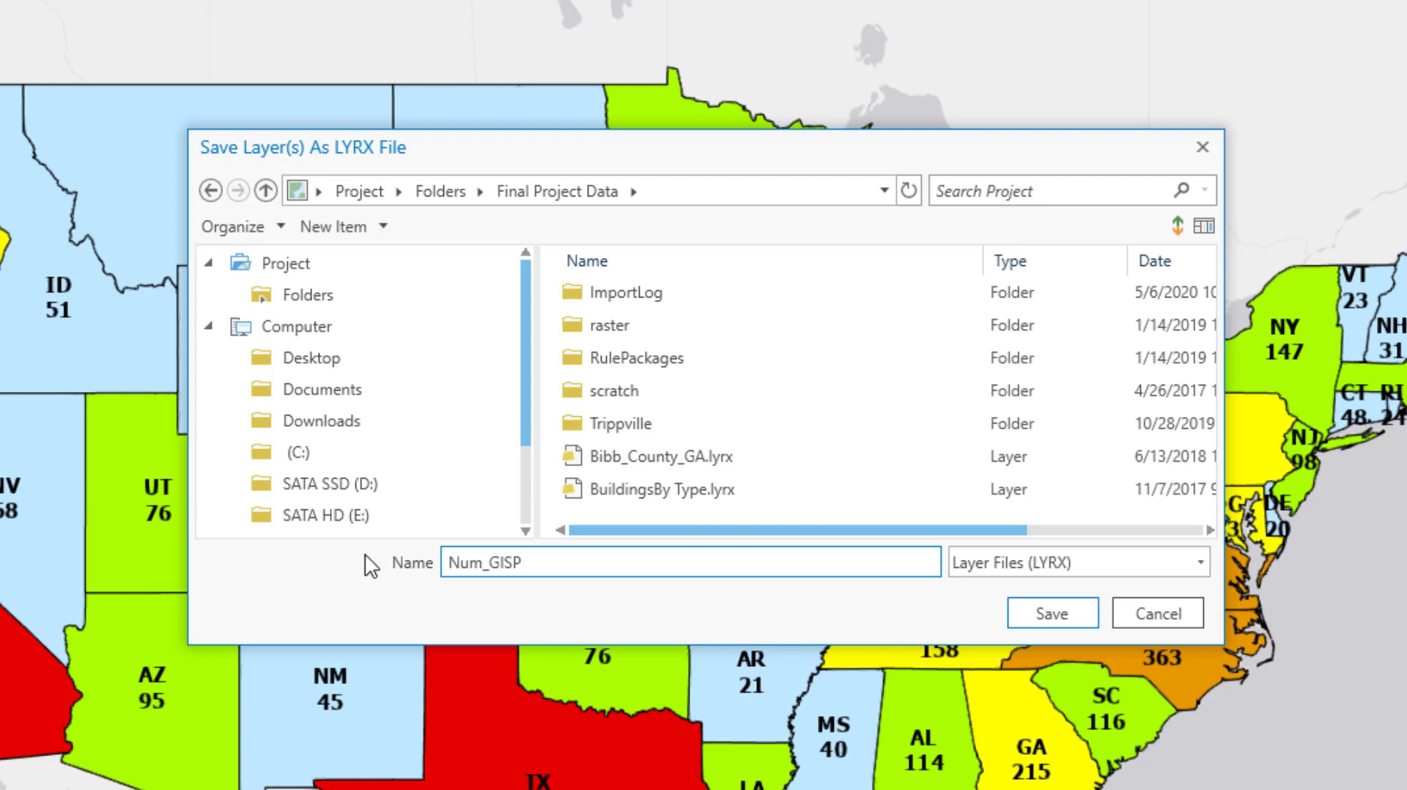
{"action": "left_click", "coordinate": [1048, 616]}
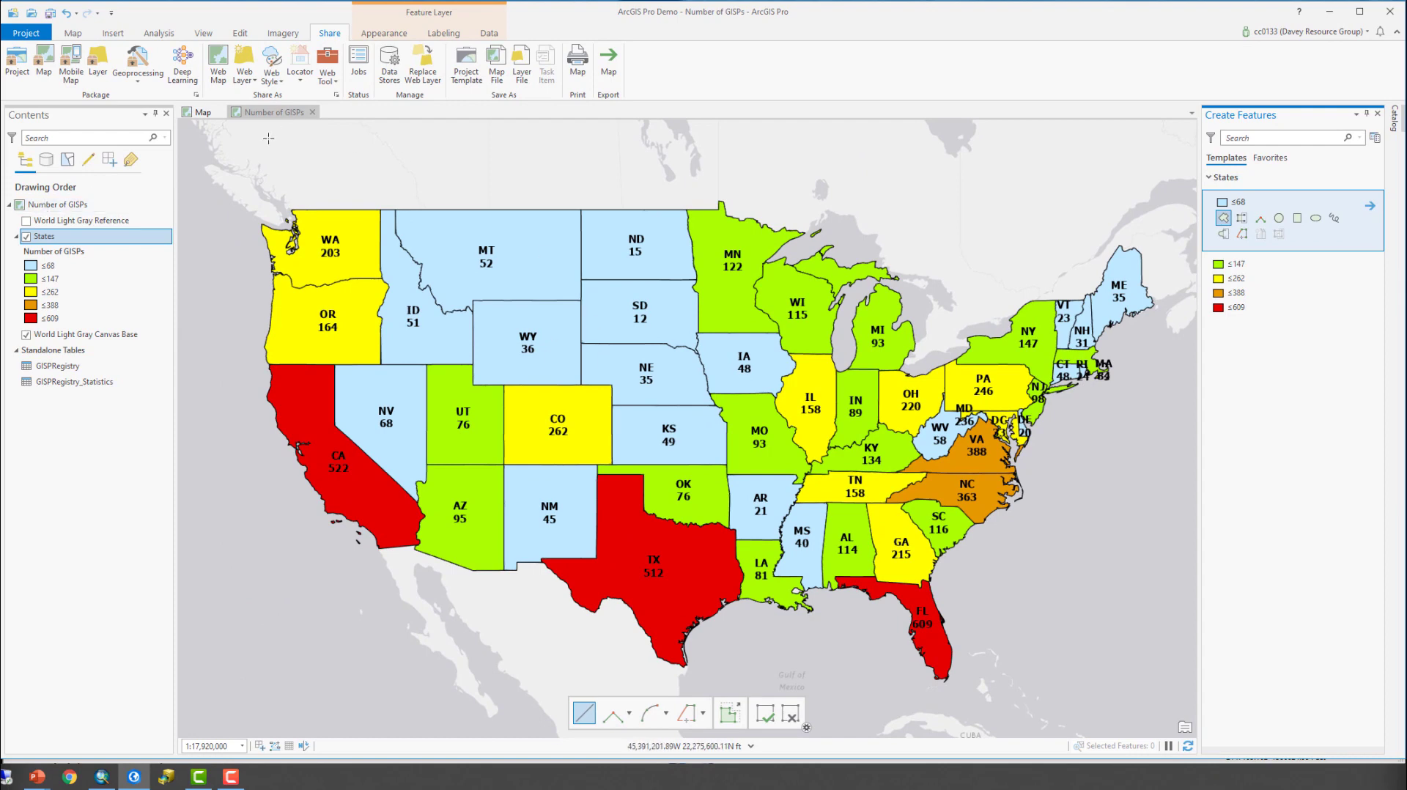
- Close the feature creation templates and open the Map1 map from the project's maps
{"action": "left_click", "coordinate": [1379, 114]}
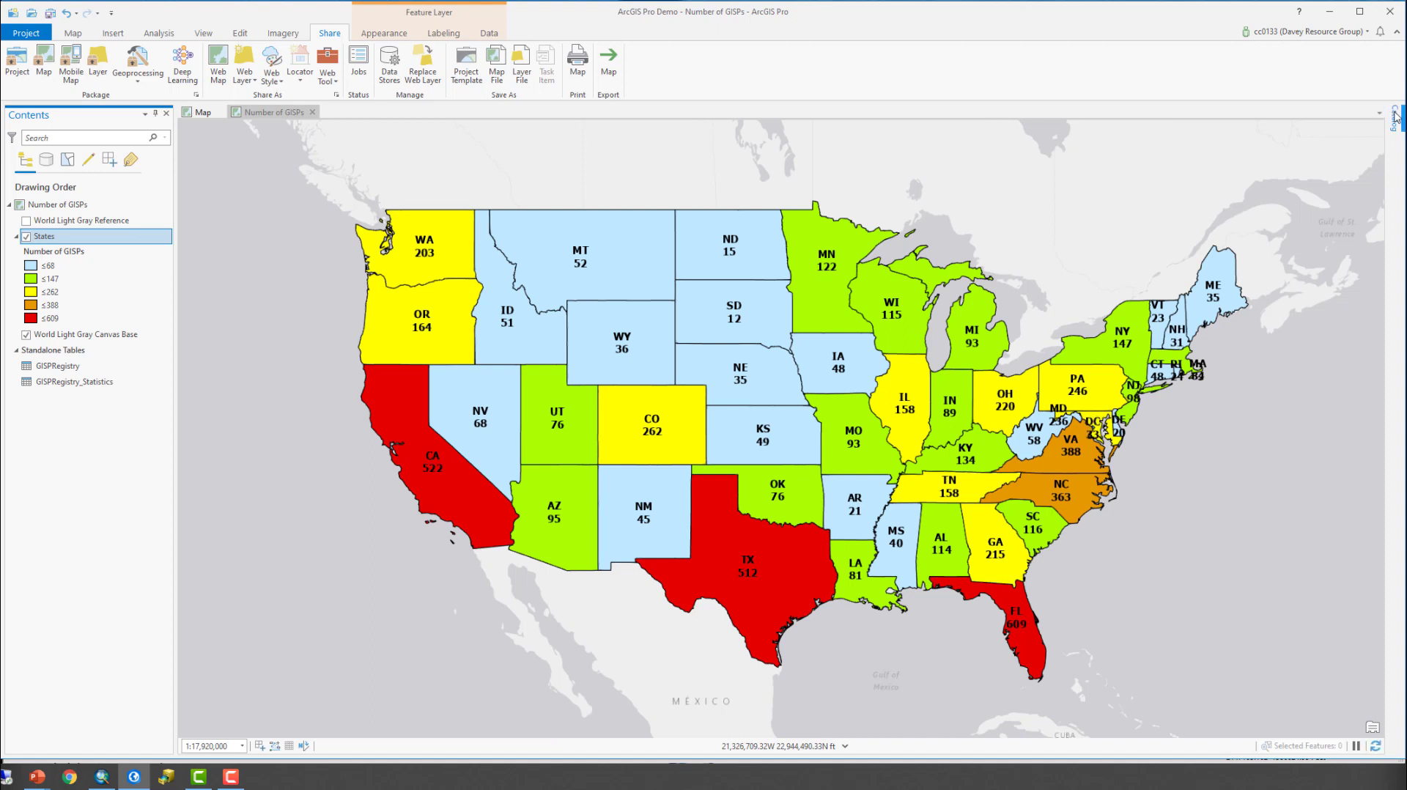
{"action": "left_click", "coordinate": [1396, 116]}
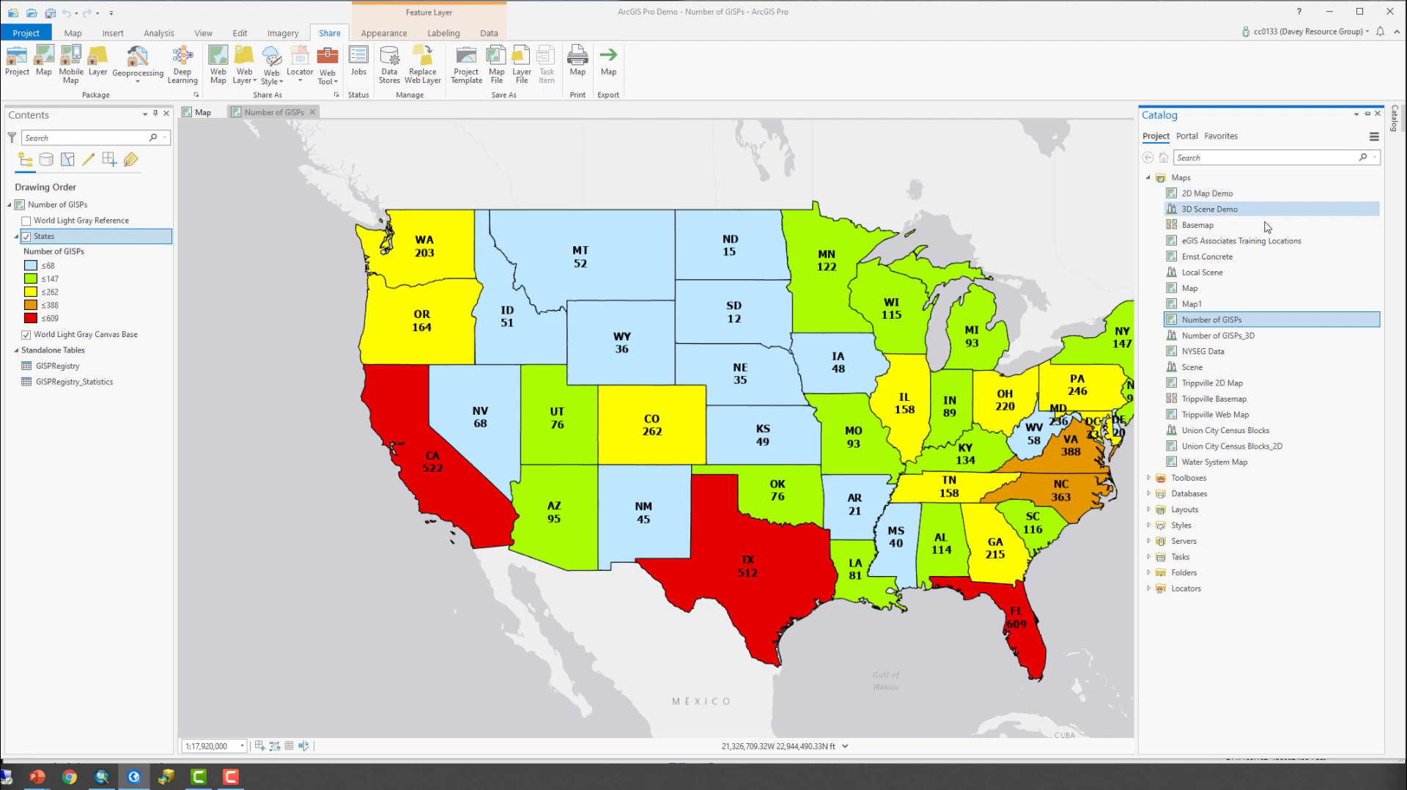
{"action": "left_click", "coordinate": [204, 112]}
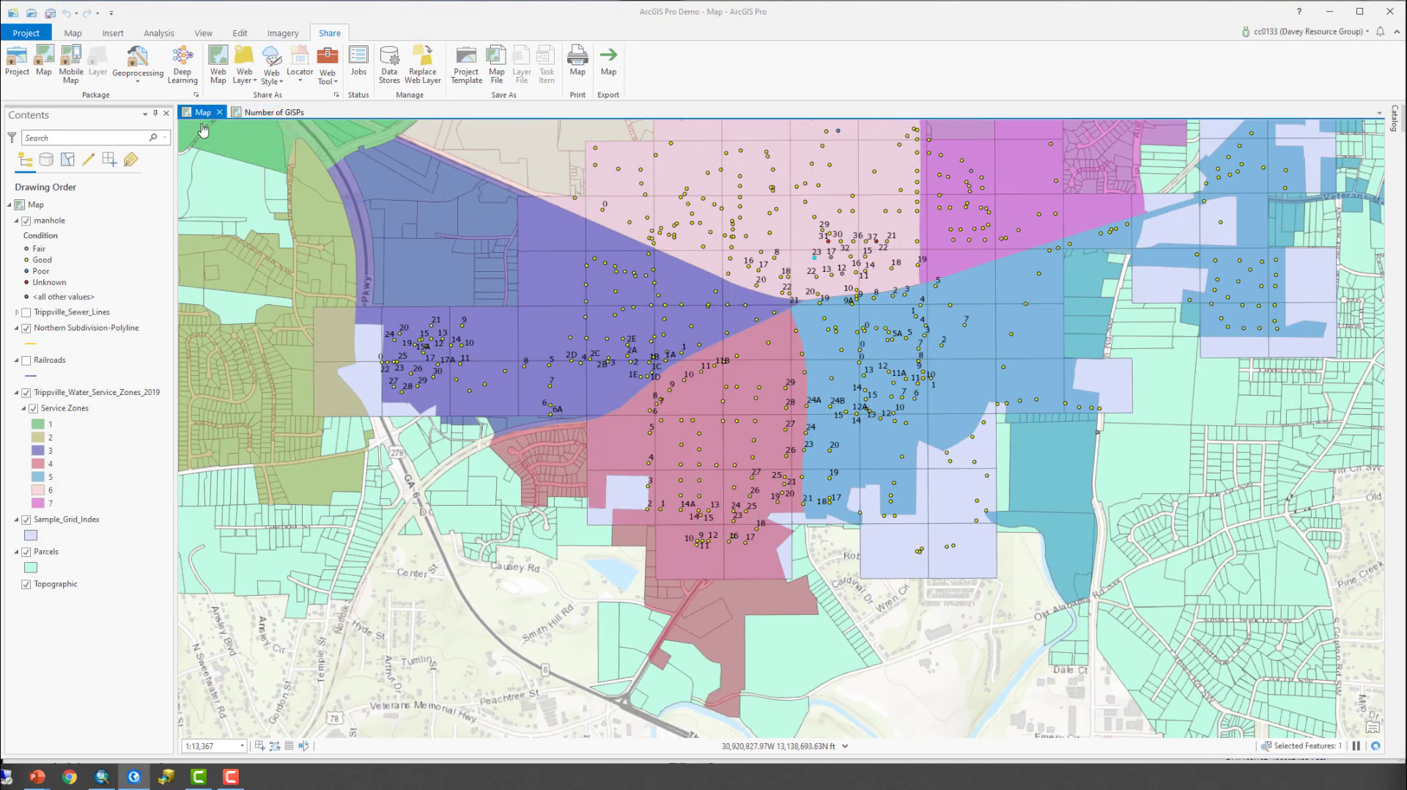
{"action": "left_click", "coordinate": [1395, 117]}
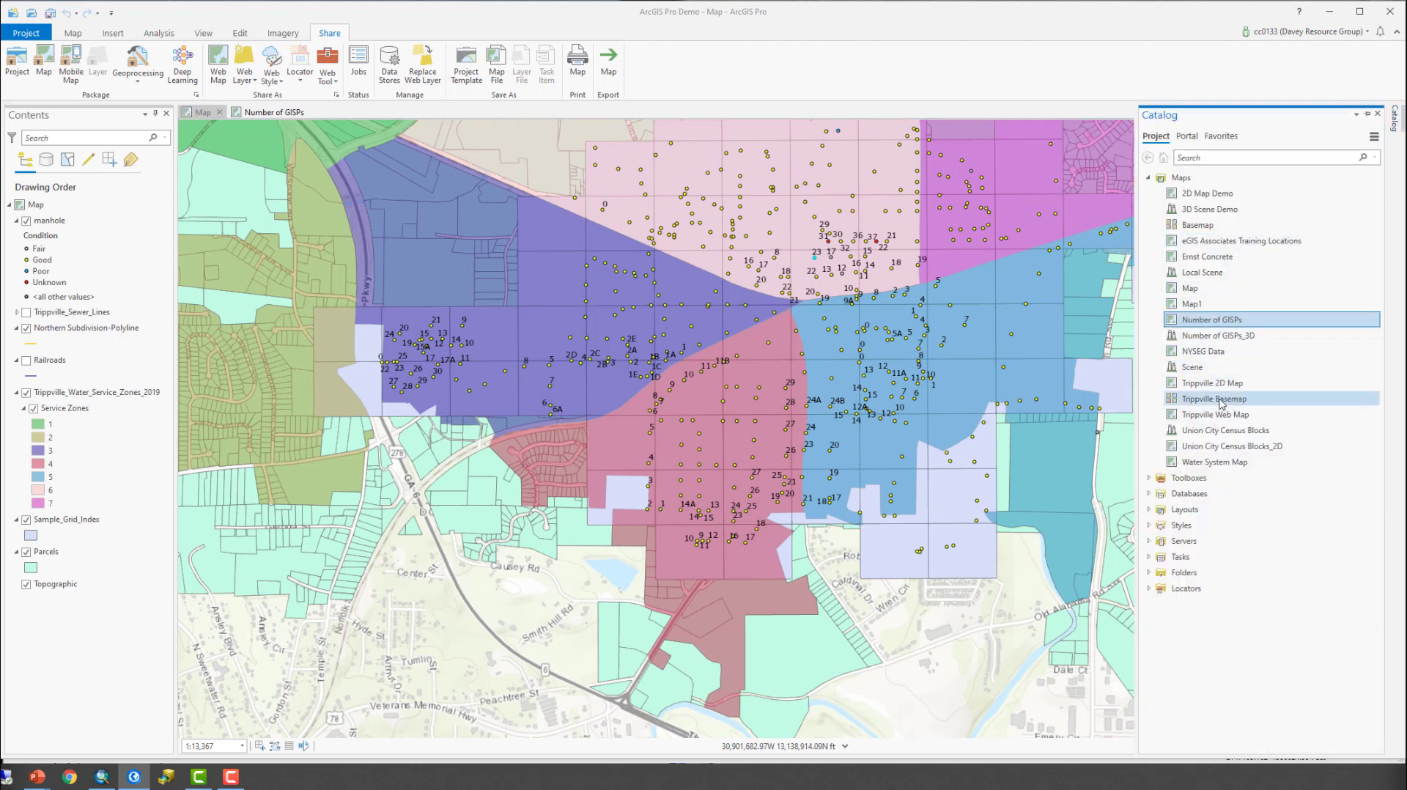
{"action": "right_click", "coordinate": [1215, 305]}
{"action": "left_click", "coordinate": [1246, 313]}
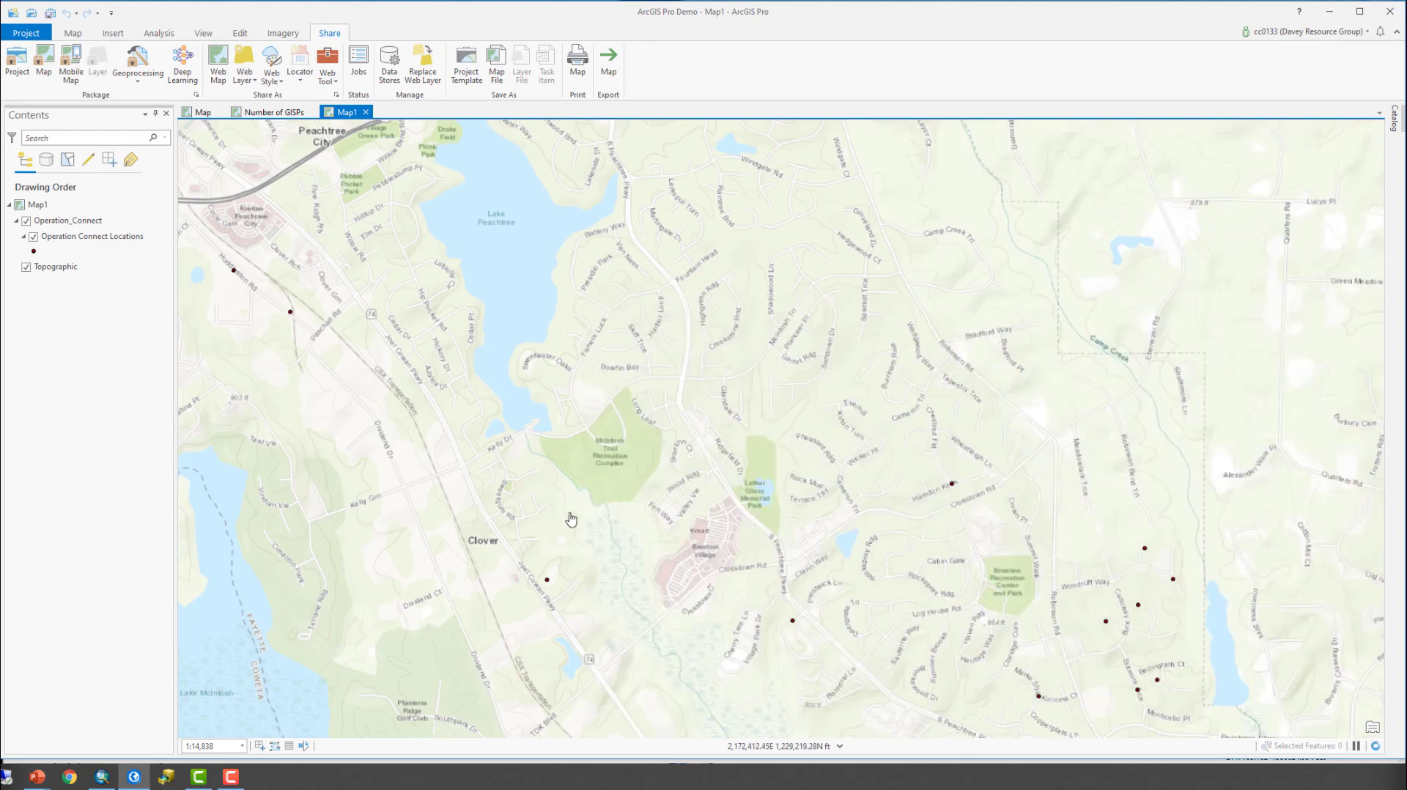
{"action": "scroll", "coordinate": [777, 390], "scroll_direction": "down", "scroll_amount": 3}
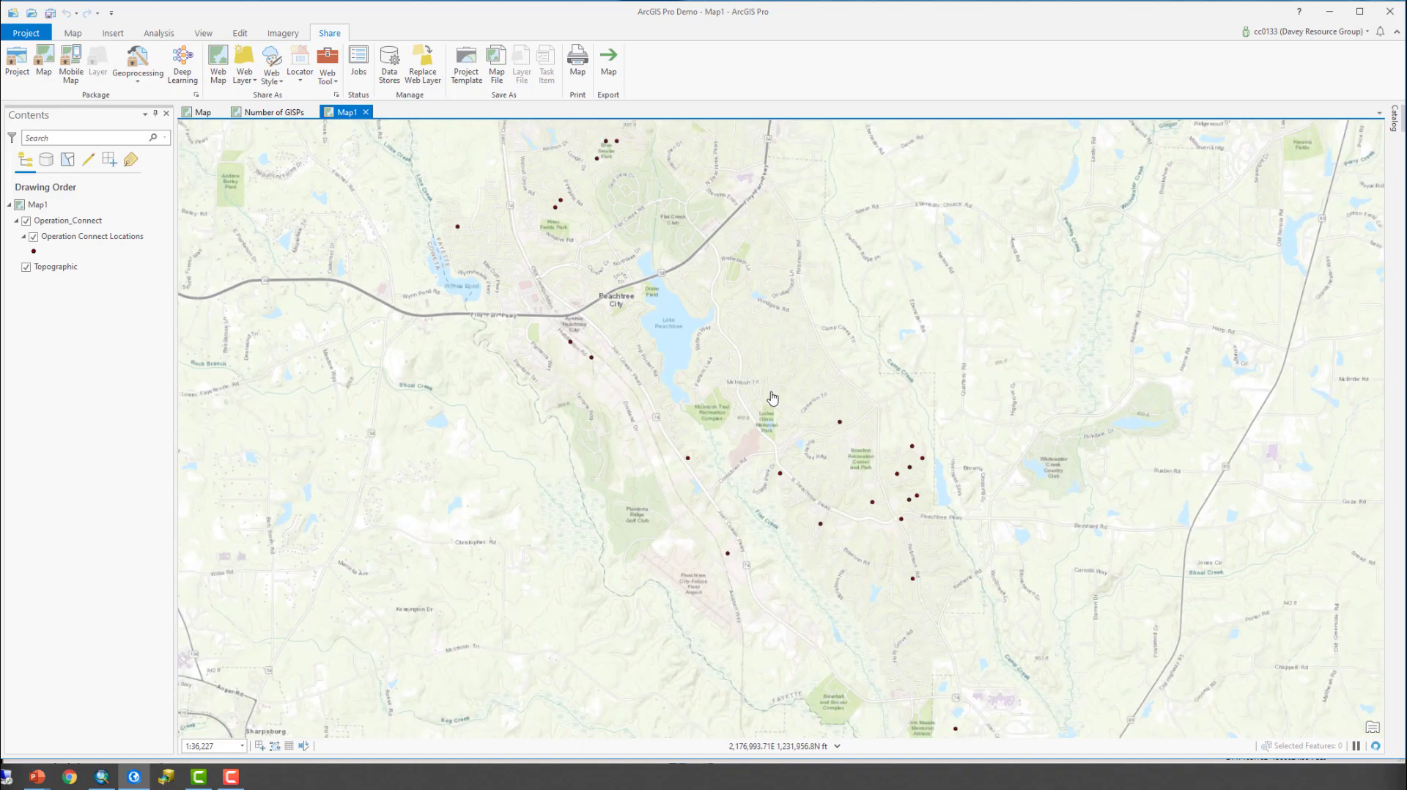
{"action": "scroll", "coordinate": [771, 398], "scroll_direction": "down", "scroll_amount": 3}
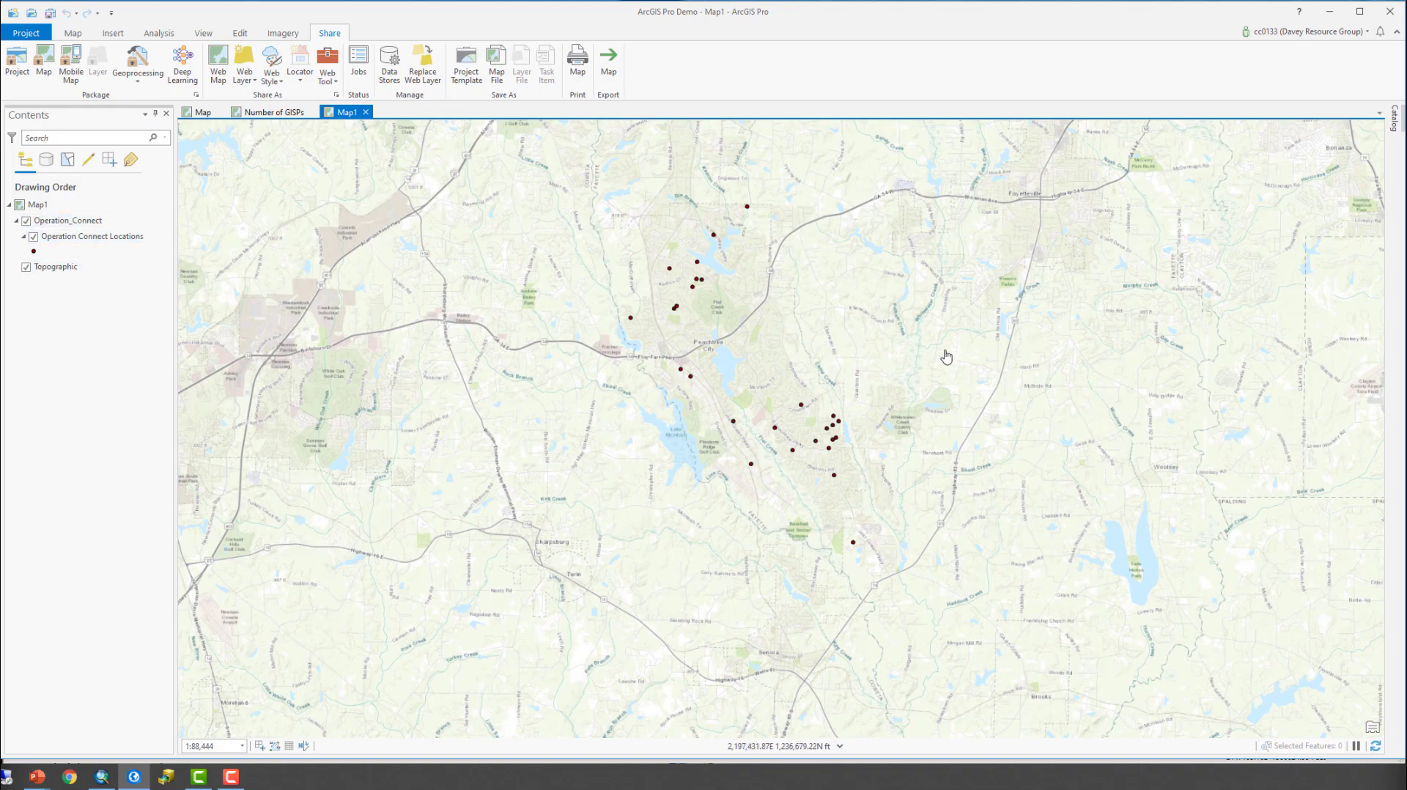
{"action": "left_click", "coordinate": [73, 33]}
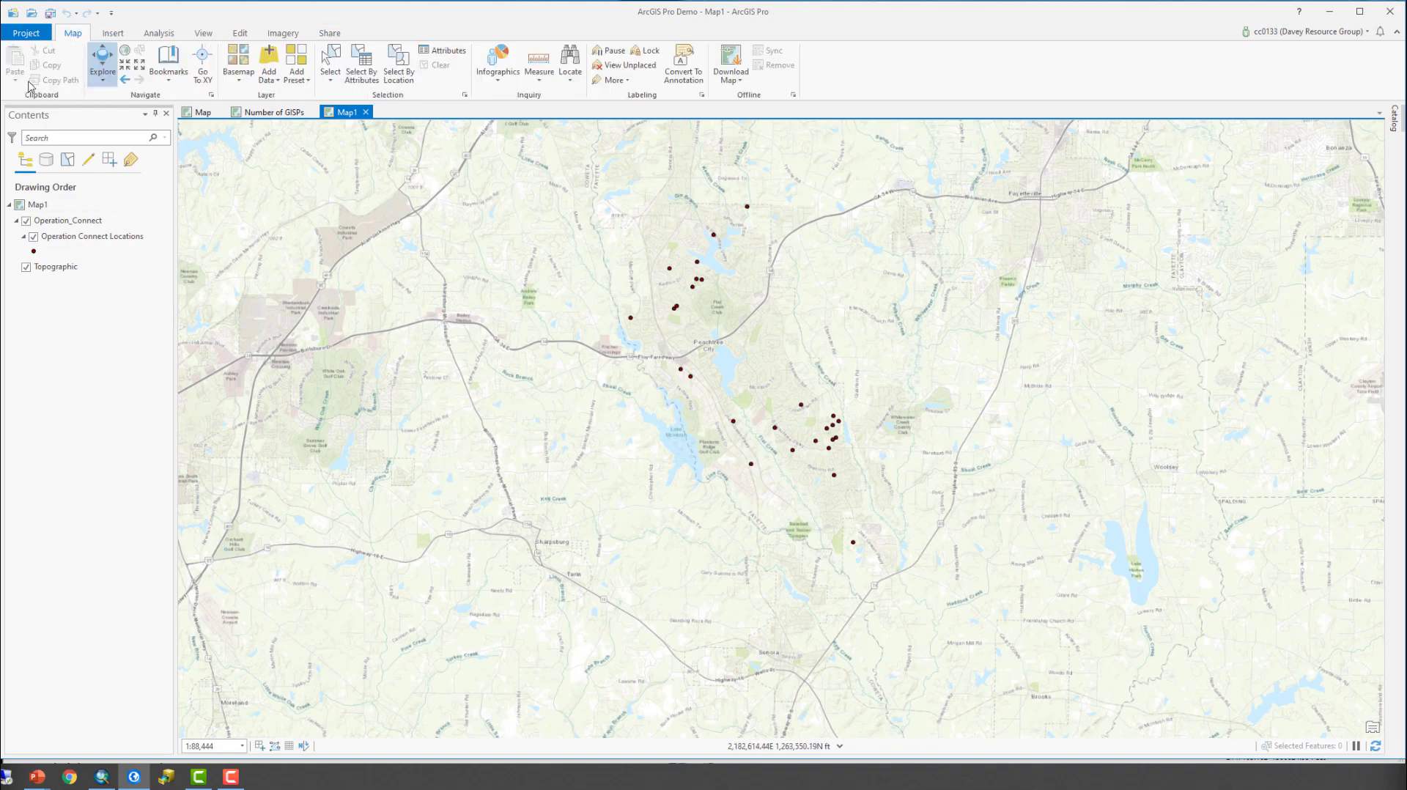
{"action": "left_click", "coordinate": [266, 58]}
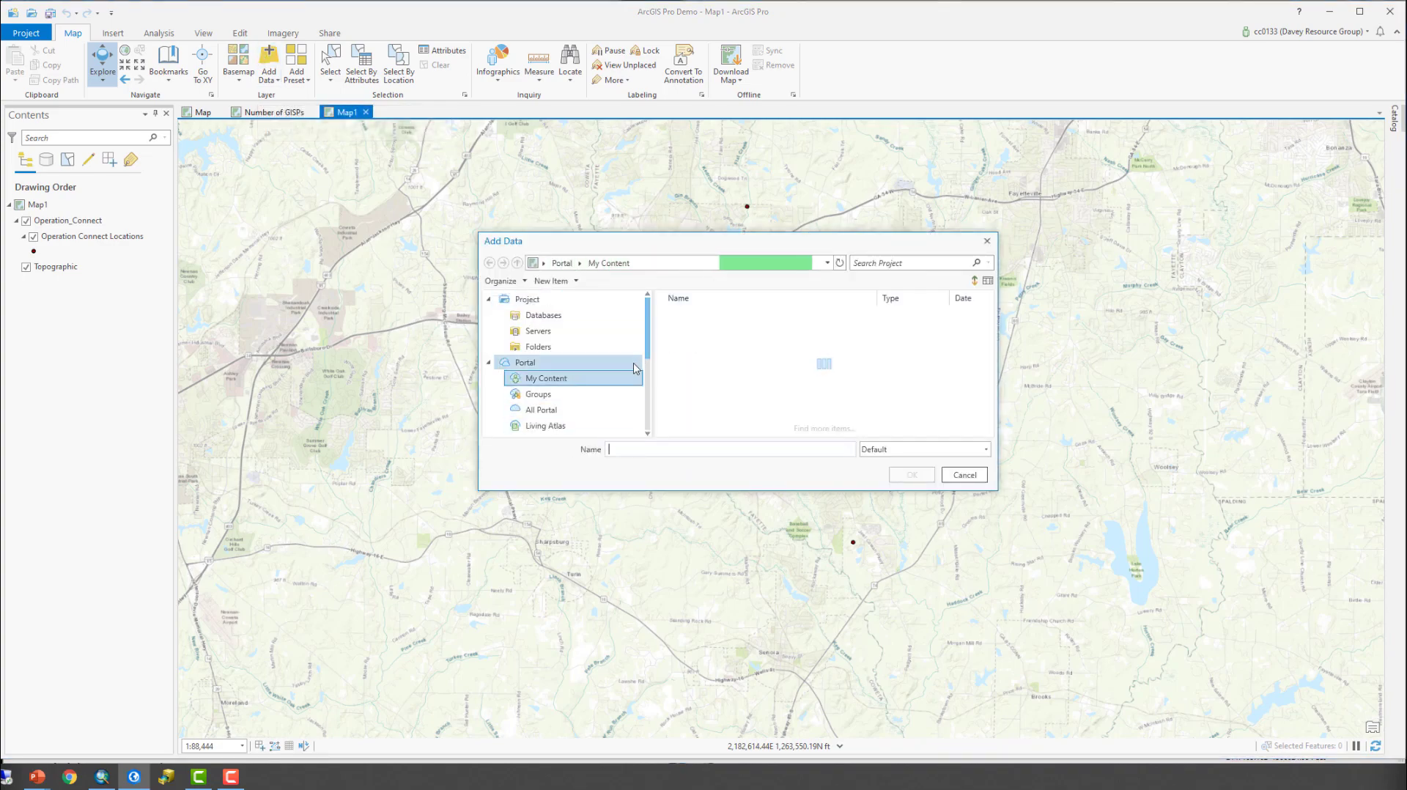
{"action": "left_click", "coordinate": [594, 349]}
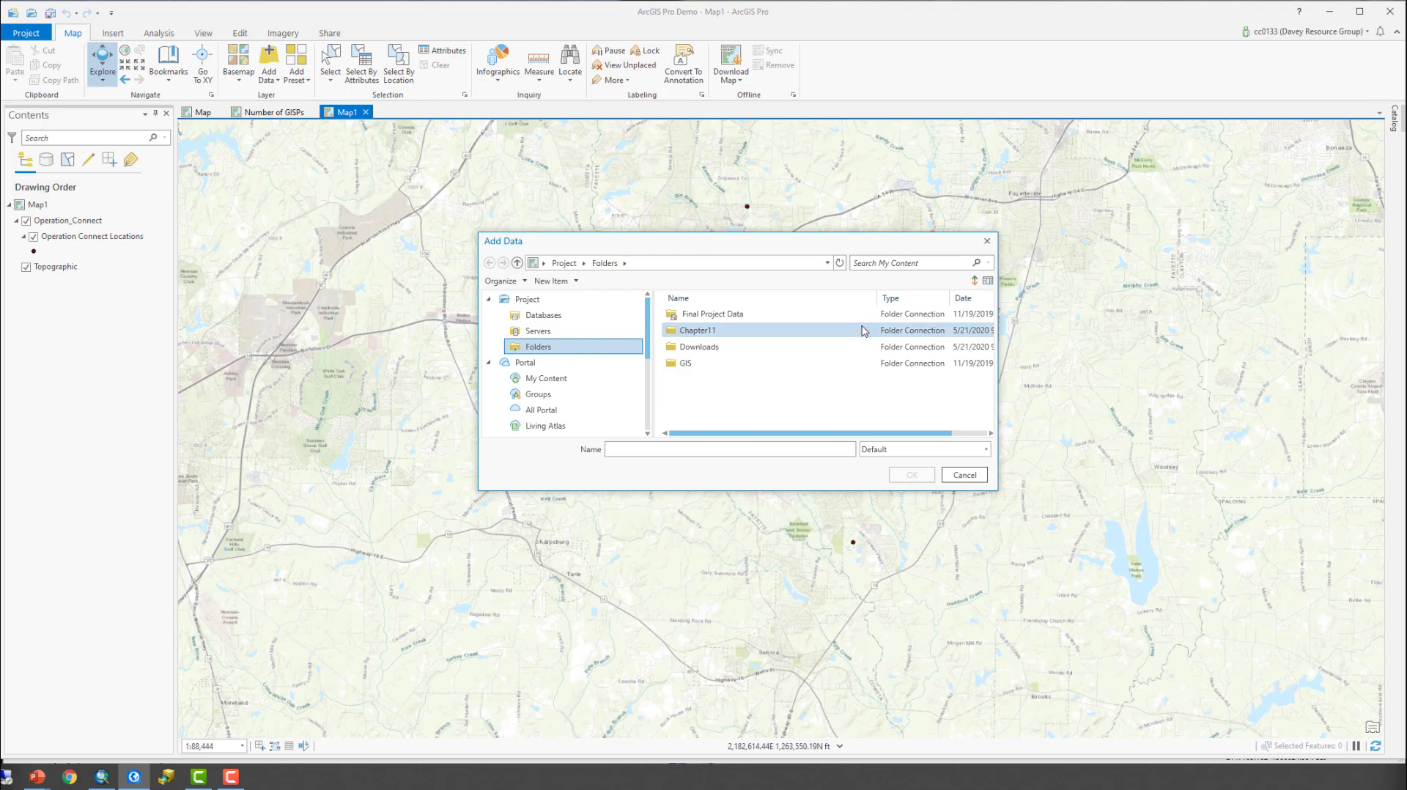
{"action": "double_click", "coordinate": [822, 314]}
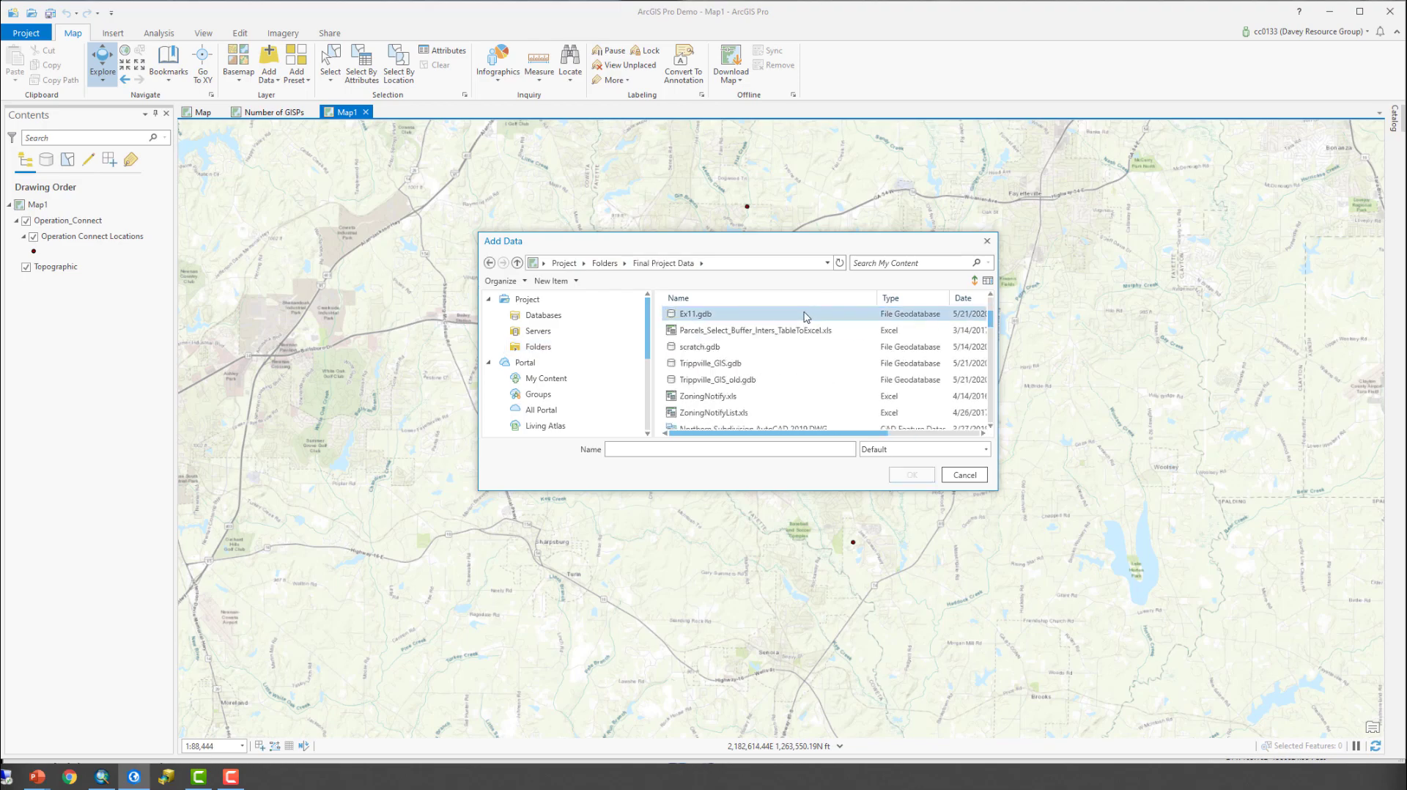
{"action": "scroll", "coordinate": [806, 316], "scroll_direction": "down", "scroll_amount": 1}
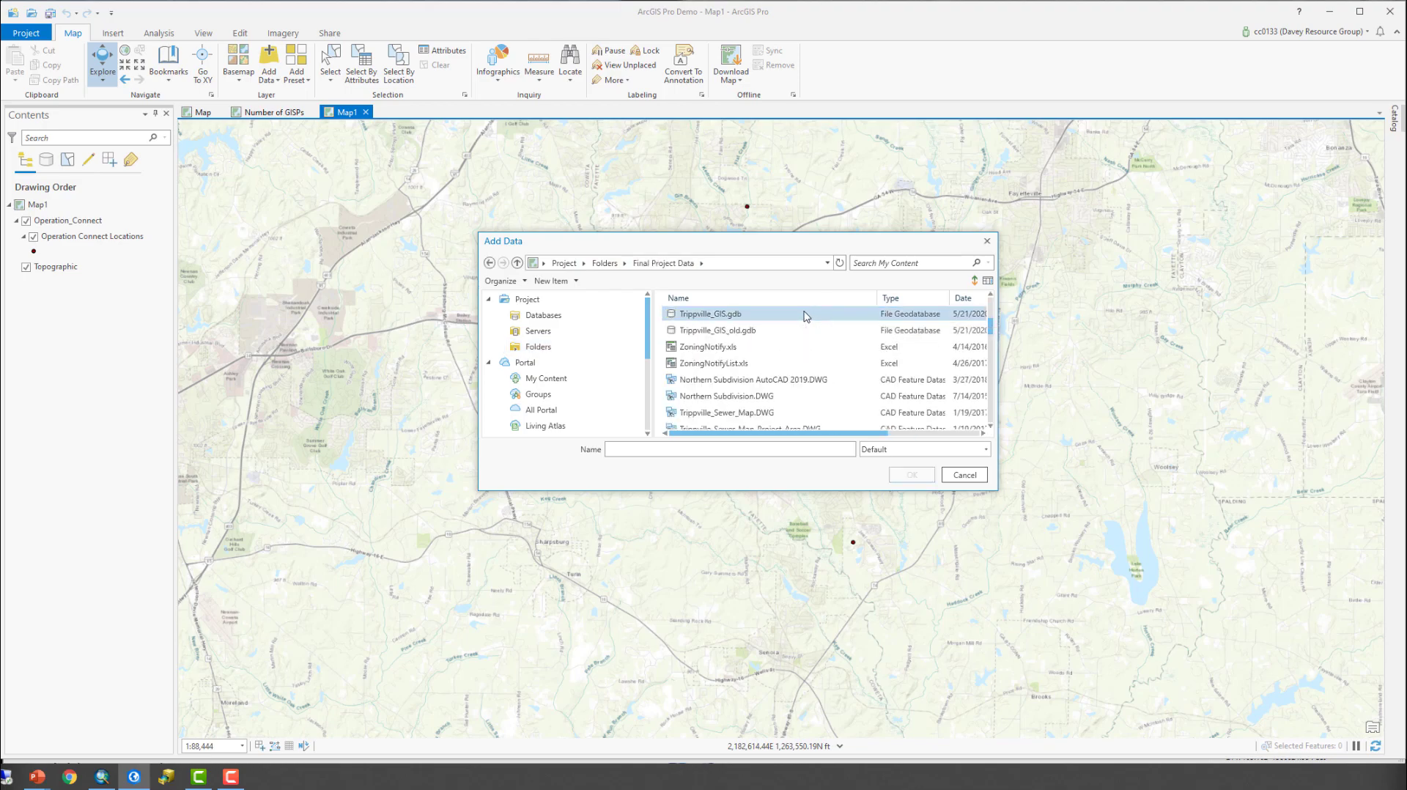
{"action": "scroll", "coordinate": [806, 317], "scroll_direction": "down", "scroll_amount": 3}
{"action": "scroll", "coordinate": [806, 317], "scroll_direction": "up", "scroll_amount": 3}
{"action": "scroll", "coordinate": [804, 316], "scroll_direction": "down", "scroll_amount": 10}
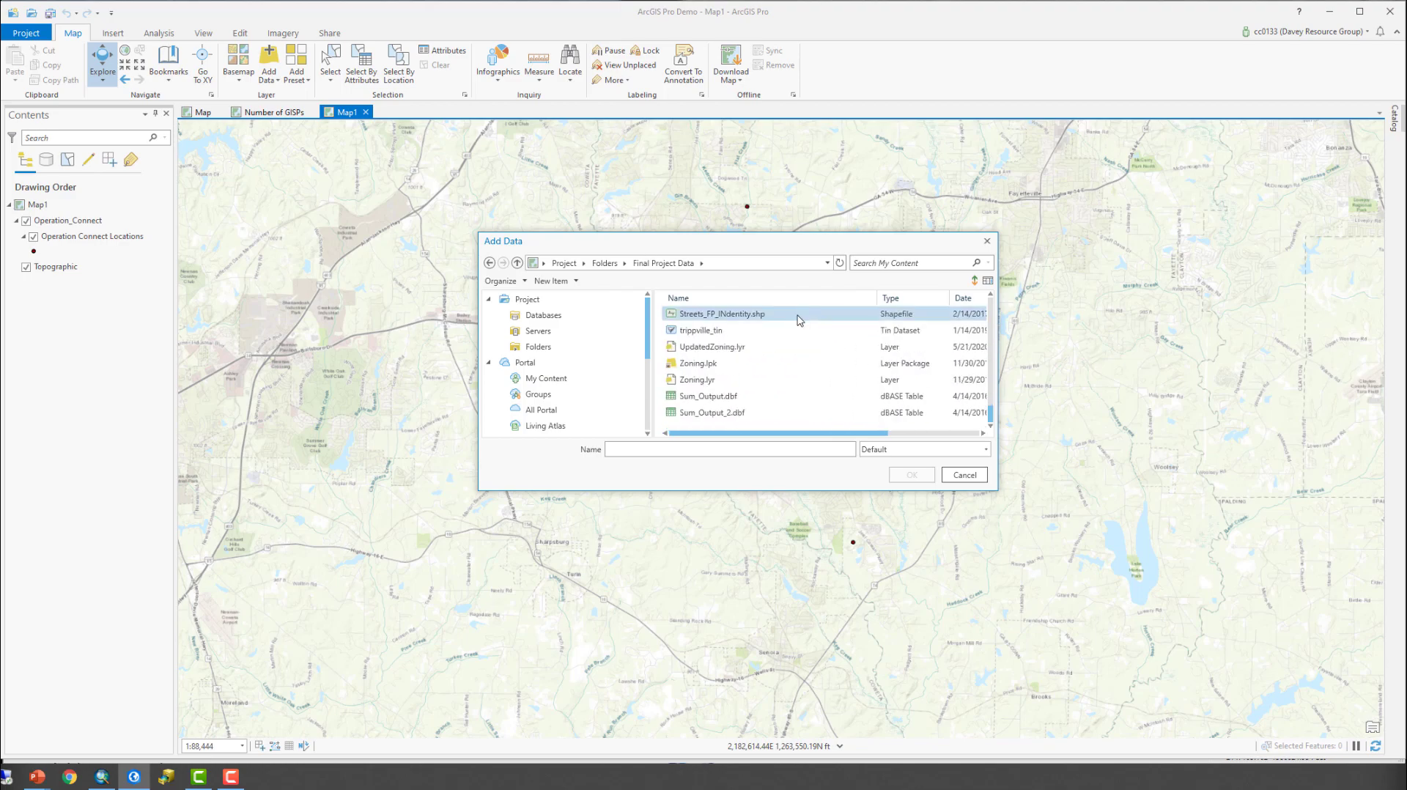
{"action": "scroll", "coordinate": [799, 323], "scroll_direction": "up", "scroll_amount": 4}
{"action": "scroll", "coordinate": [799, 325], "scroll_direction": "down", "scroll_amount": 1}
{"action": "scroll", "coordinate": [798, 325], "scroll_direction": "up", "scroll_amount": 1}
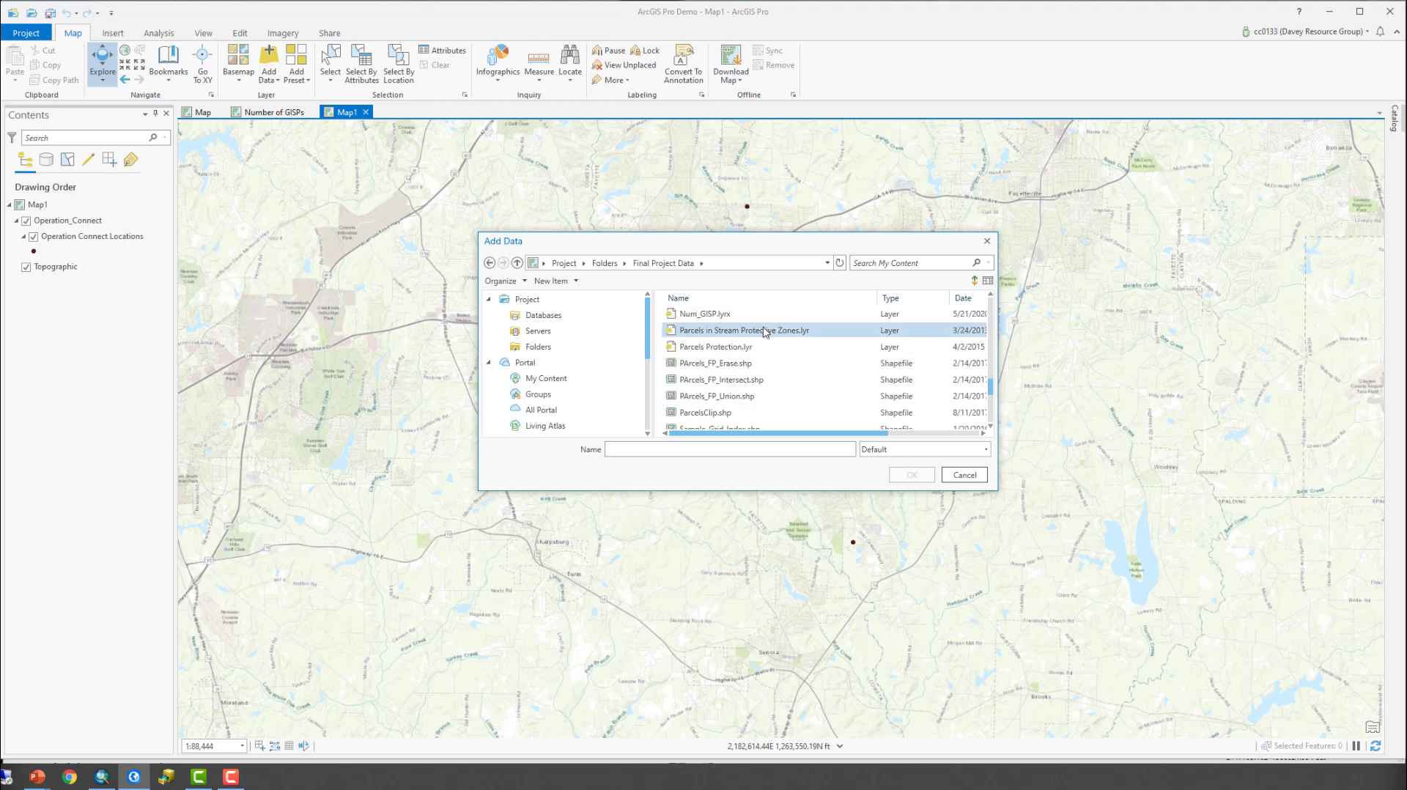
{"action": "left_click", "coordinate": [707, 315]}
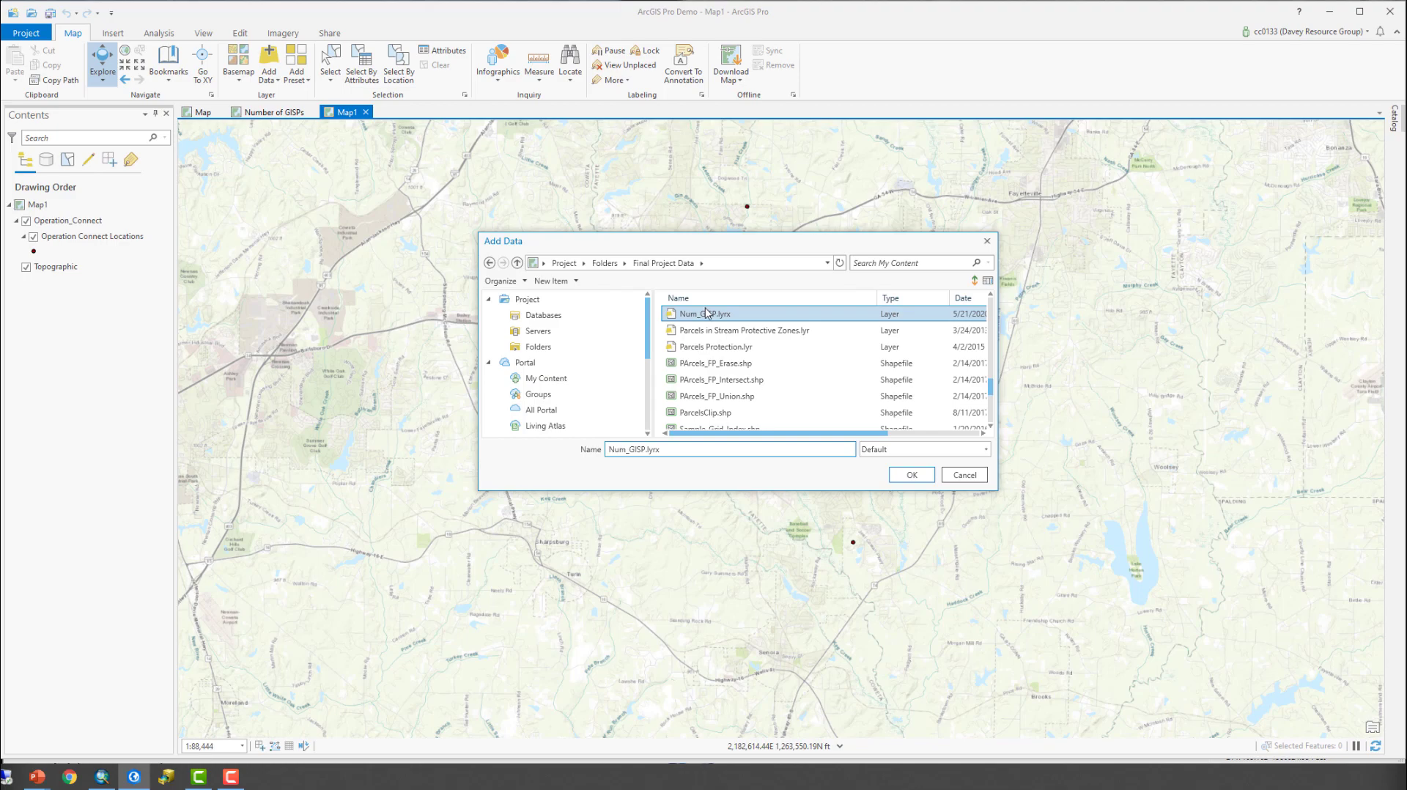
{"action": "left_click", "coordinate": [962, 474]}
- Keep the project catalog permanently open and expand its Final Project Data folder
{"action": "left_click", "coordinate": [1395, 117]}
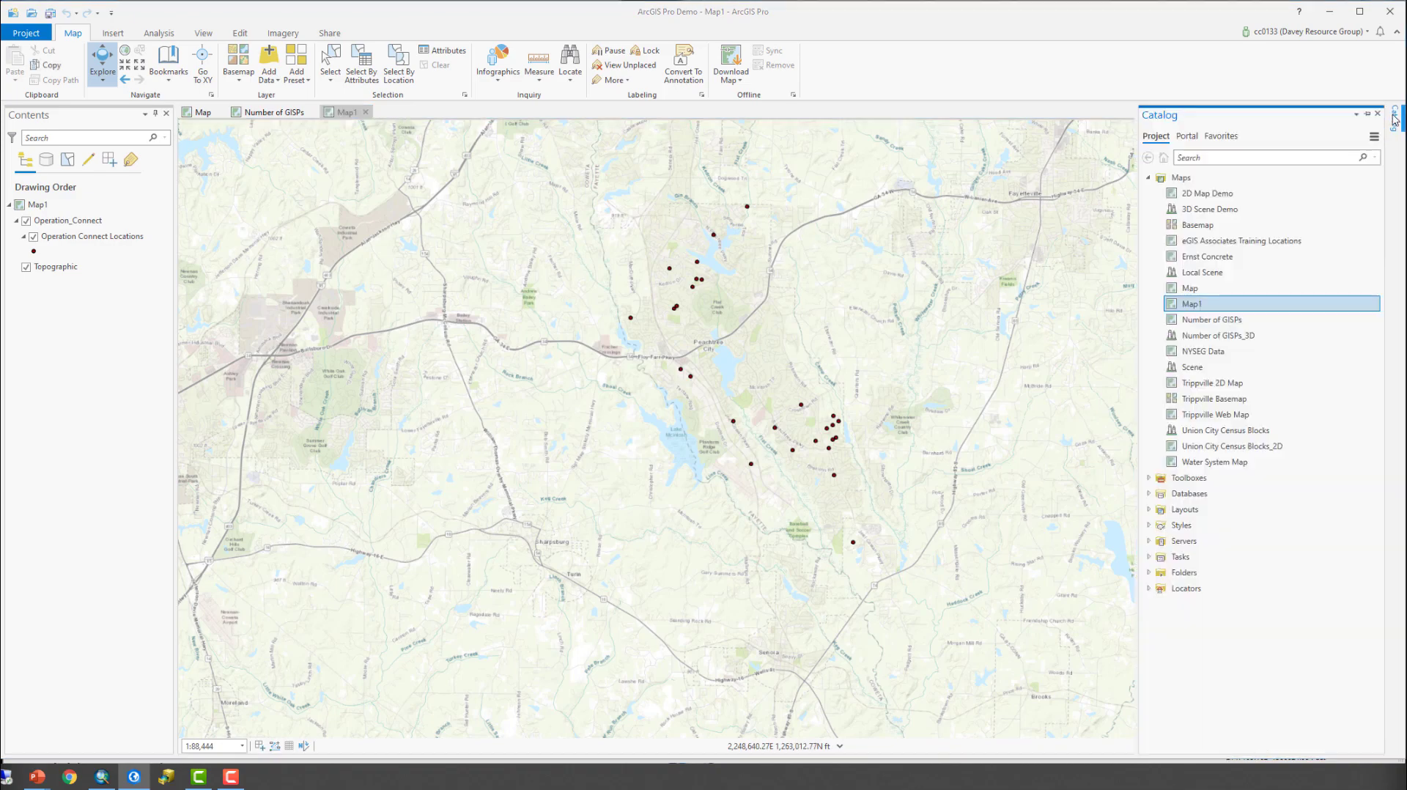
{"action": "left_click", "coordinate": [1382, 114]}
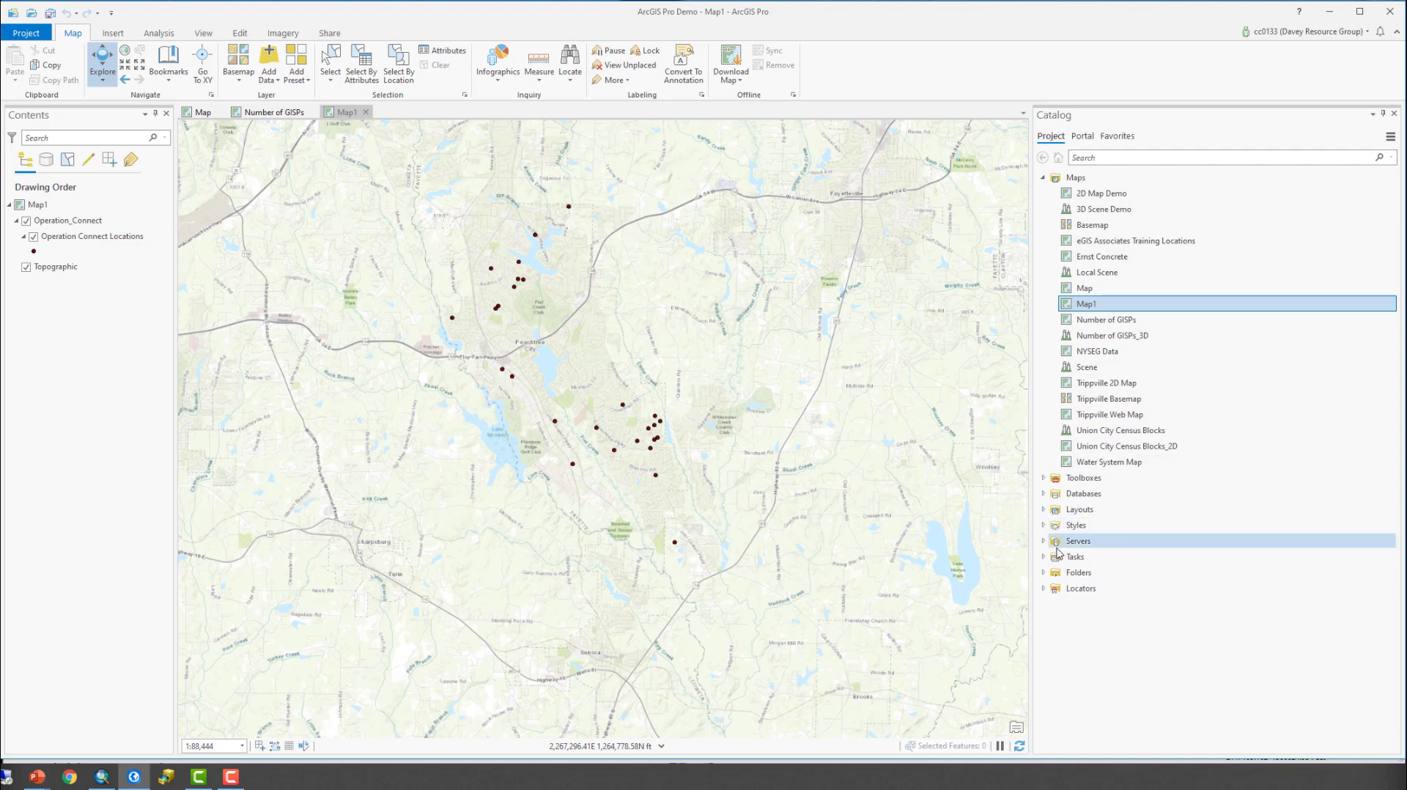
{"action": "left_click", "coordinate": [1044, 573]}
{"action": "left_click", "coordinate": [1054, 590]}
- Add the Num_GISP.lyrx layer file to Map1 and check the States layer's symbology and labels across the whole country
{"action": "scroll", "coordinate": [1180, 553], "scroll_direction": "down", "scroll_amount": 6}
{"action": "scroll", "coordinate": [1181, 560], "scroll_direction": "down", "scroll_amount": 10}
{"action": "scroll", "coordinate": [1188, 572], "scroll_direction": "down", "scroll_amount": 6}
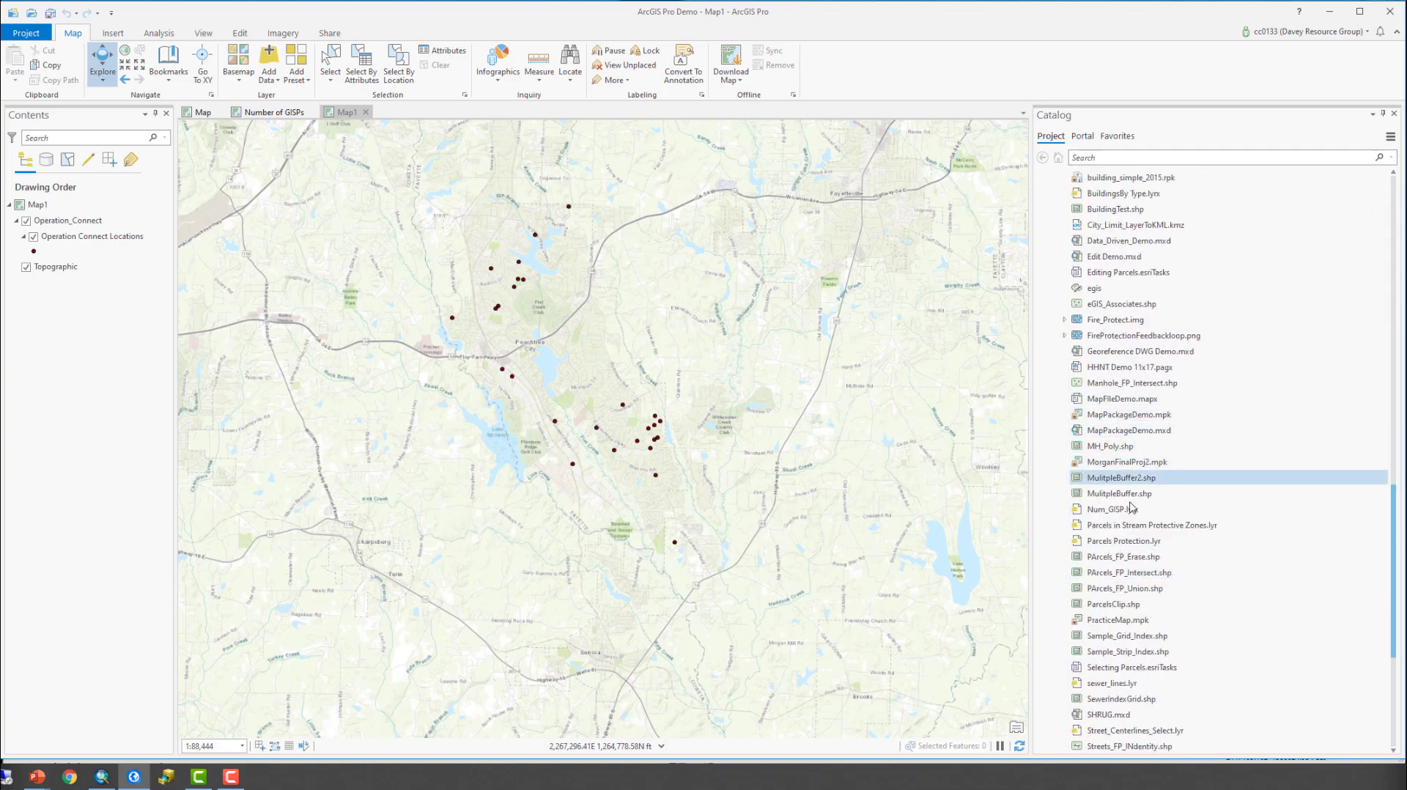
{"action": "left_click", "coordinate": [1126, 513]}
{"action": "right_click", "coordinate": [1127, 515]}
{"action": "left_click", "coordinate": [1100, 513]}
{"action": "left_click_drag", "start_coordinate": [510, 521], "coordinate": [510, 521]}
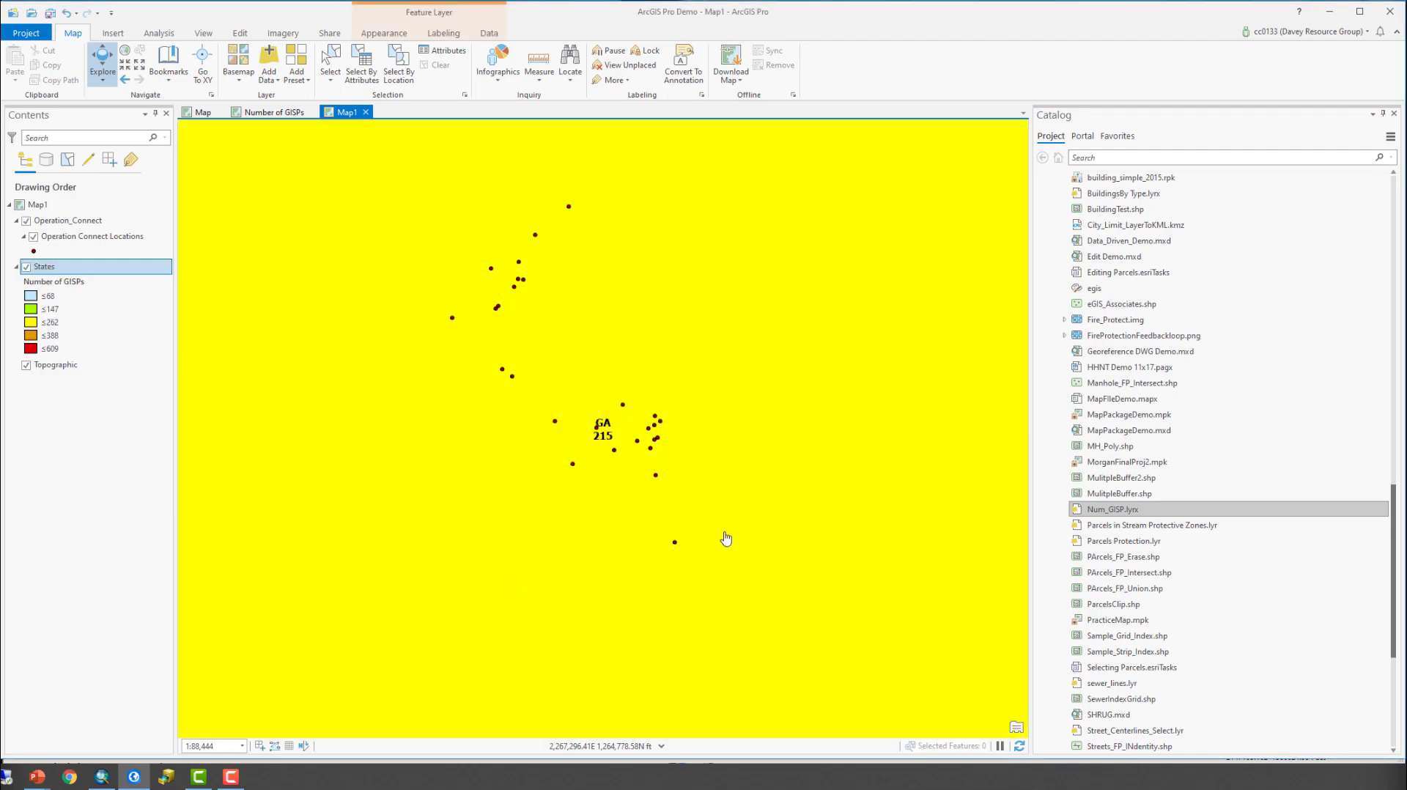
{"action": "scroll", "coordinate": [788, 478], "scroll_direction": "down", "scroll_amount": 2}
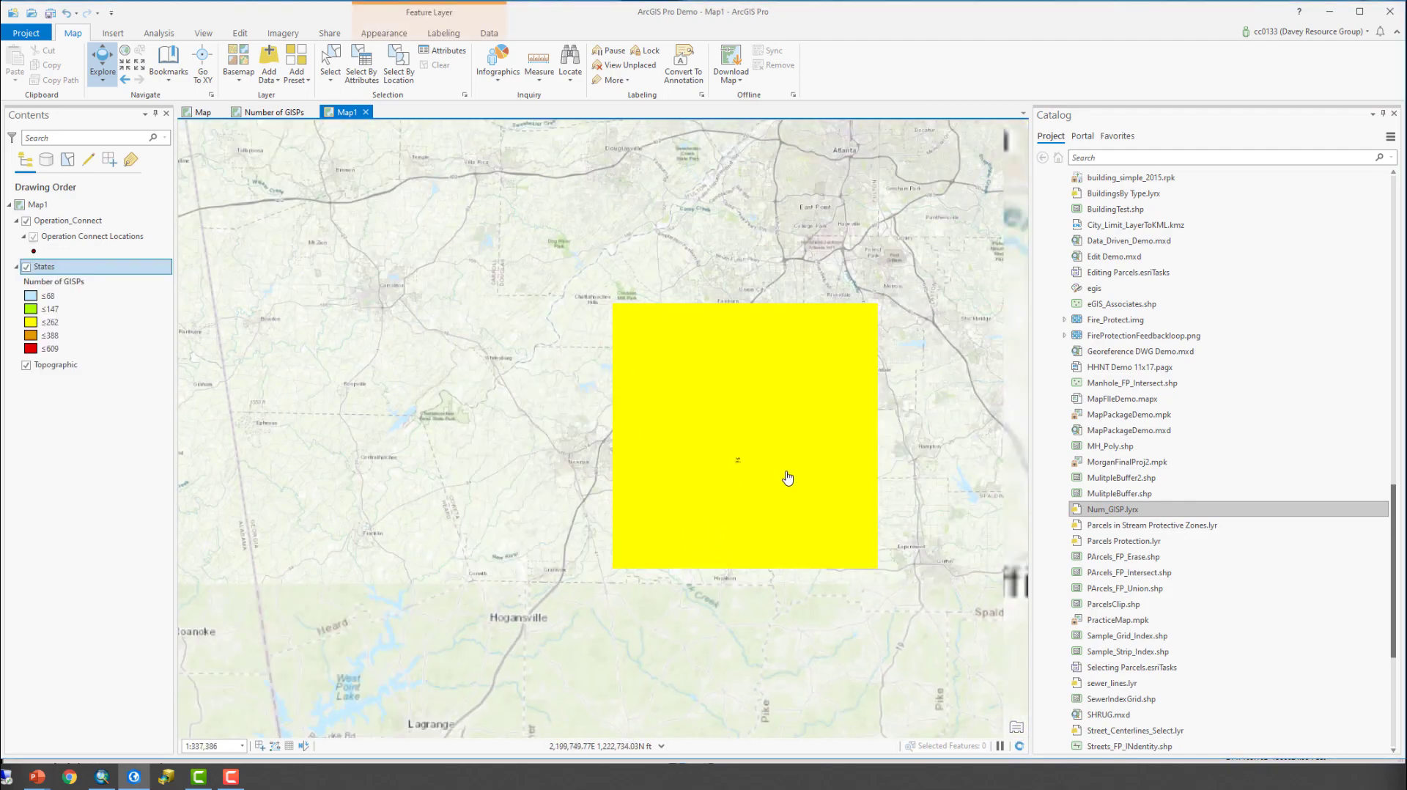
{"action": "scroll", "coordinate": [792, 480], "scroll_direction": "down", "scroll_amount": 3}
{"action": "scroll", "coordinate": [801, 486], "scroll_direction": "down", "scroll_amount": 5}
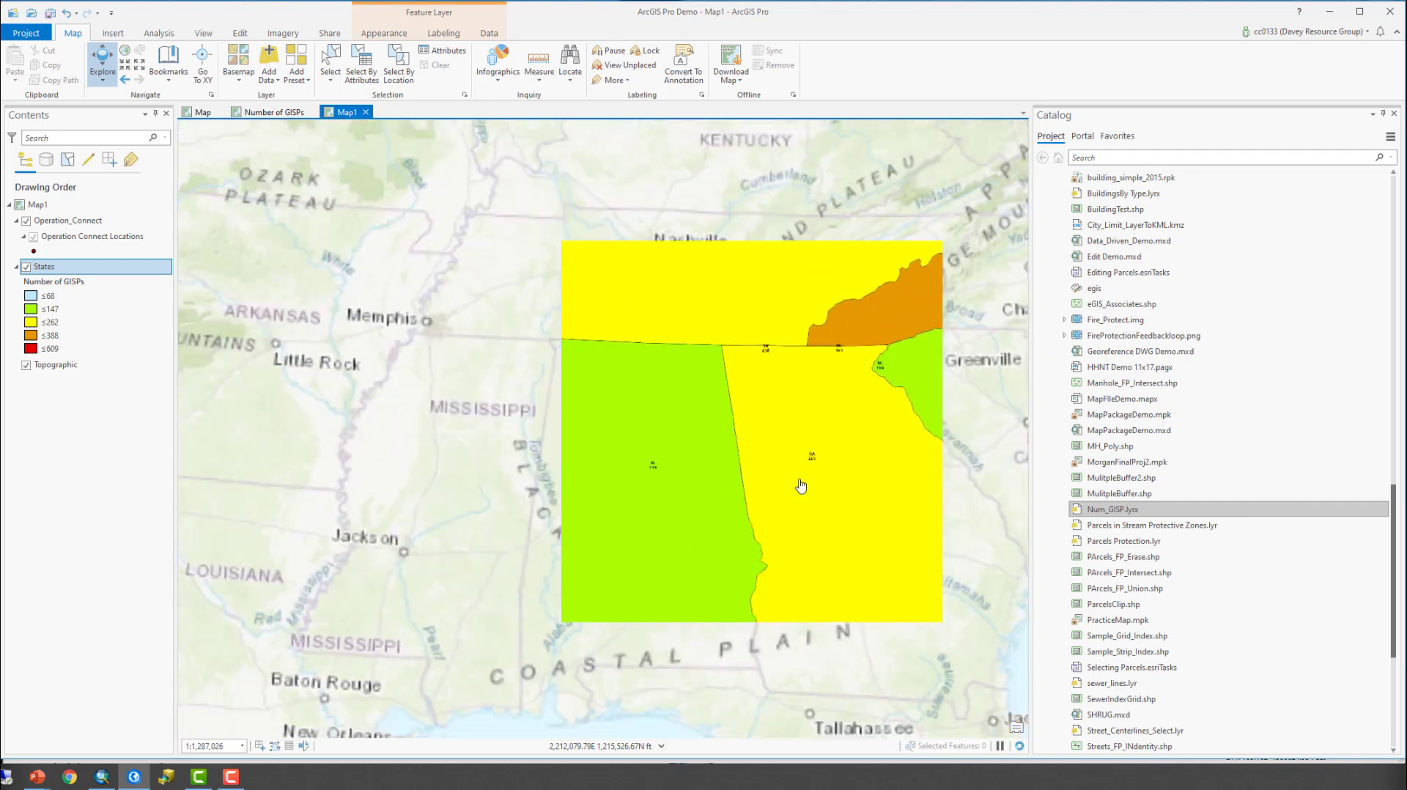
{"action": "scroll", "coordinate": [801, 486], "scroll_direction": "down", "scroll_amount": 1}
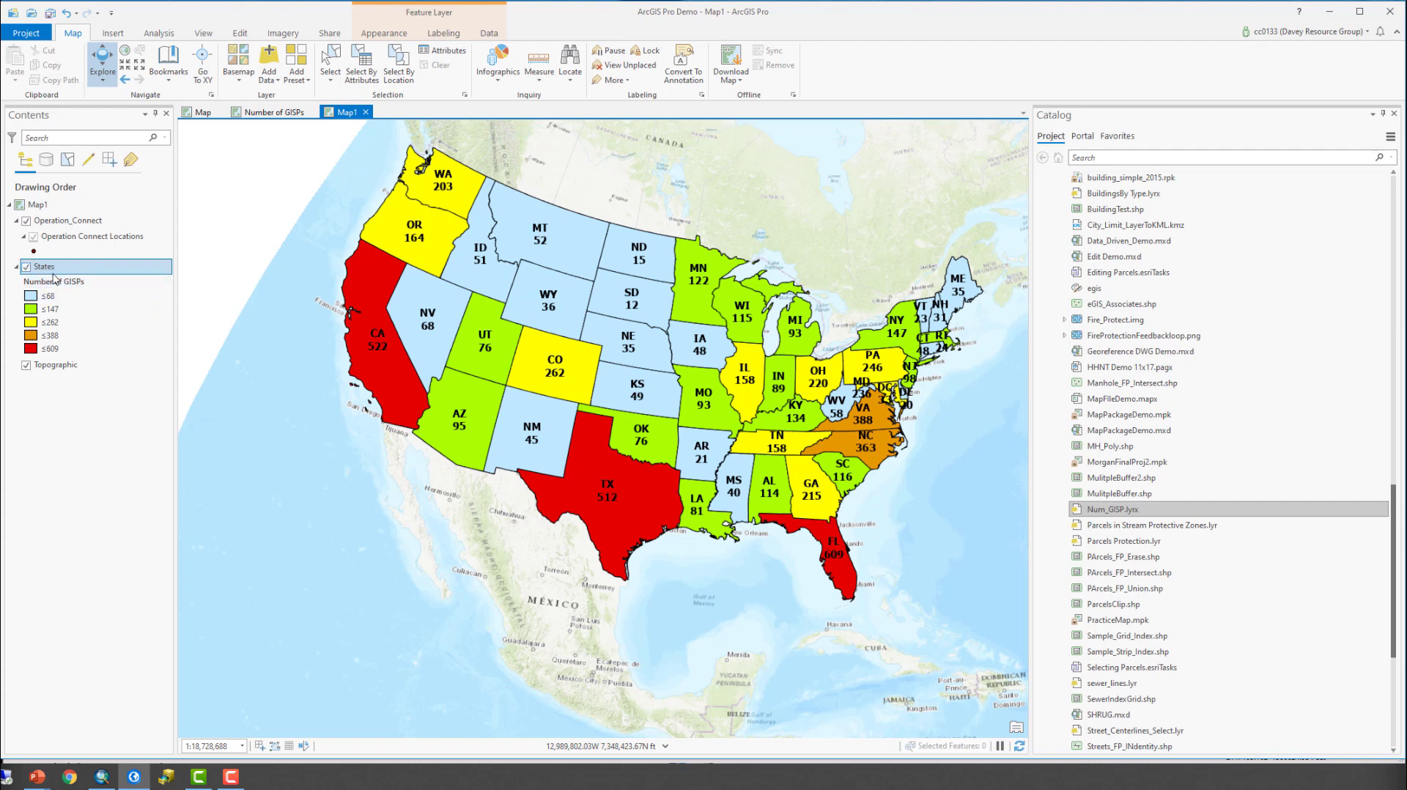
{"action": "left_click_drag", "start_coordinate": [930, 472], "coordinate": [821, 463]}
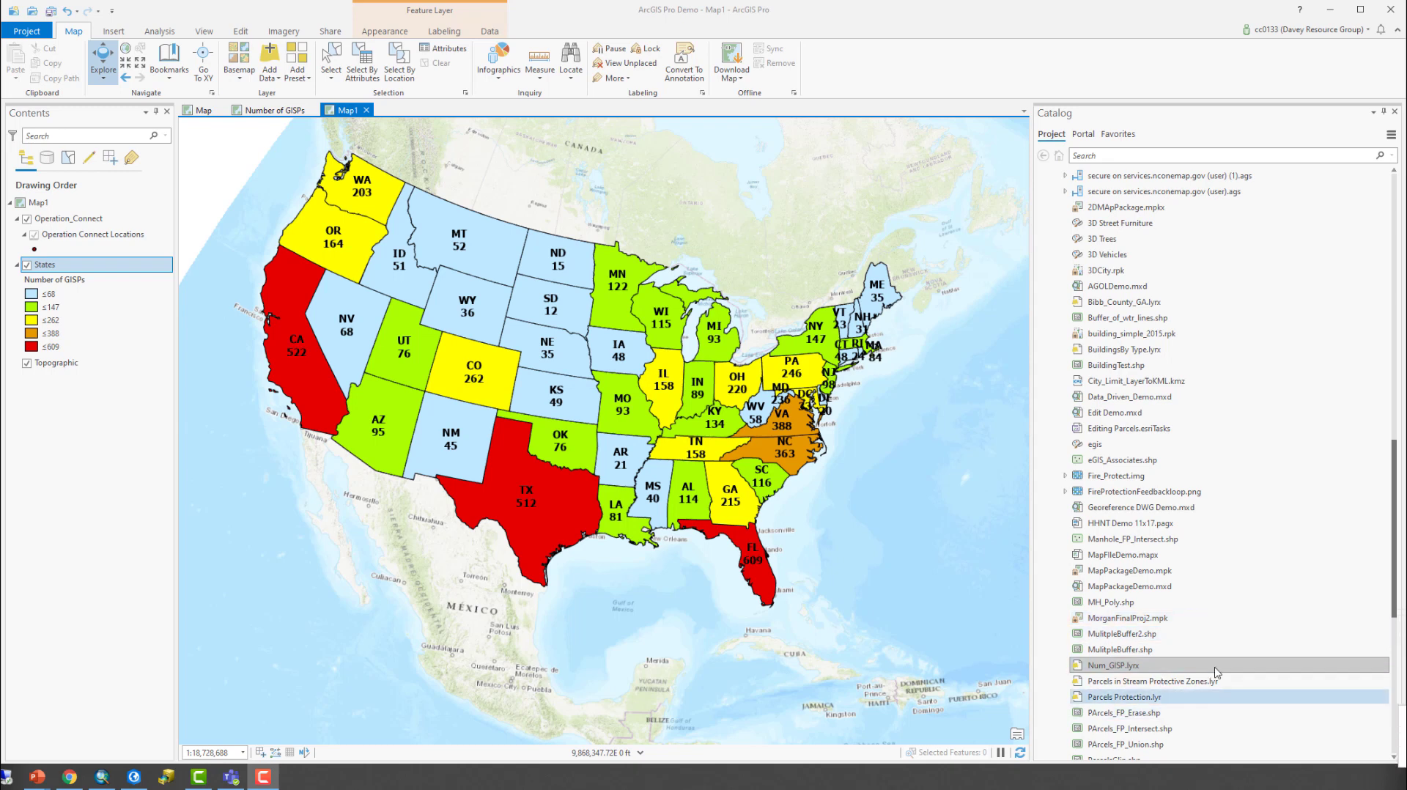
- Try adding the Parcels Protection.lyr layer file to Map1, and remove the Parcels_HydrantBuff_Intersect0 layer it brings in
{"action": "scroll", "coordinate": [1215, 672], "scroll_direction": "down", "scroll_amount": 1}
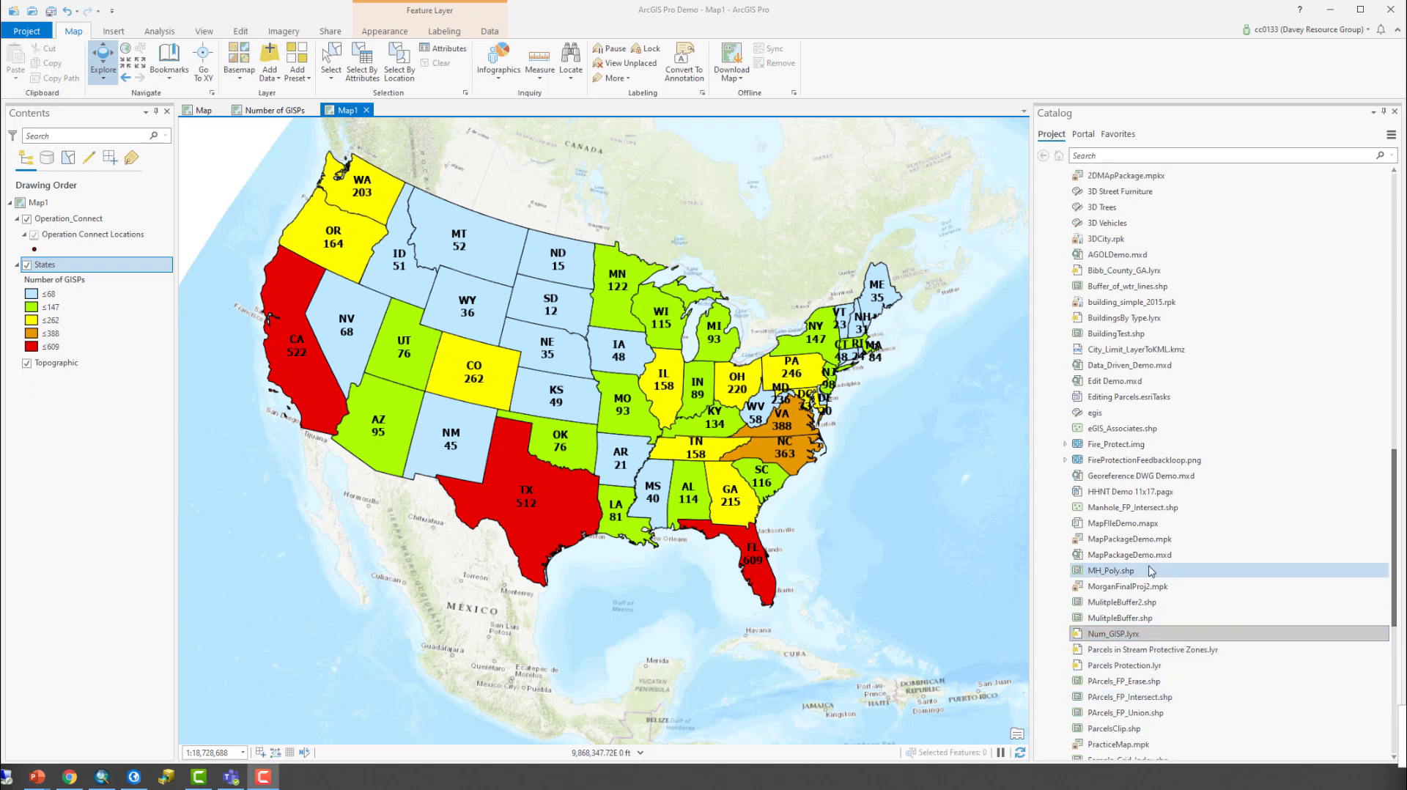
{"action": "left_click", "coordinate": [1111, 650]}
{"action": "left_click", "coordinate": [1110, 666]}
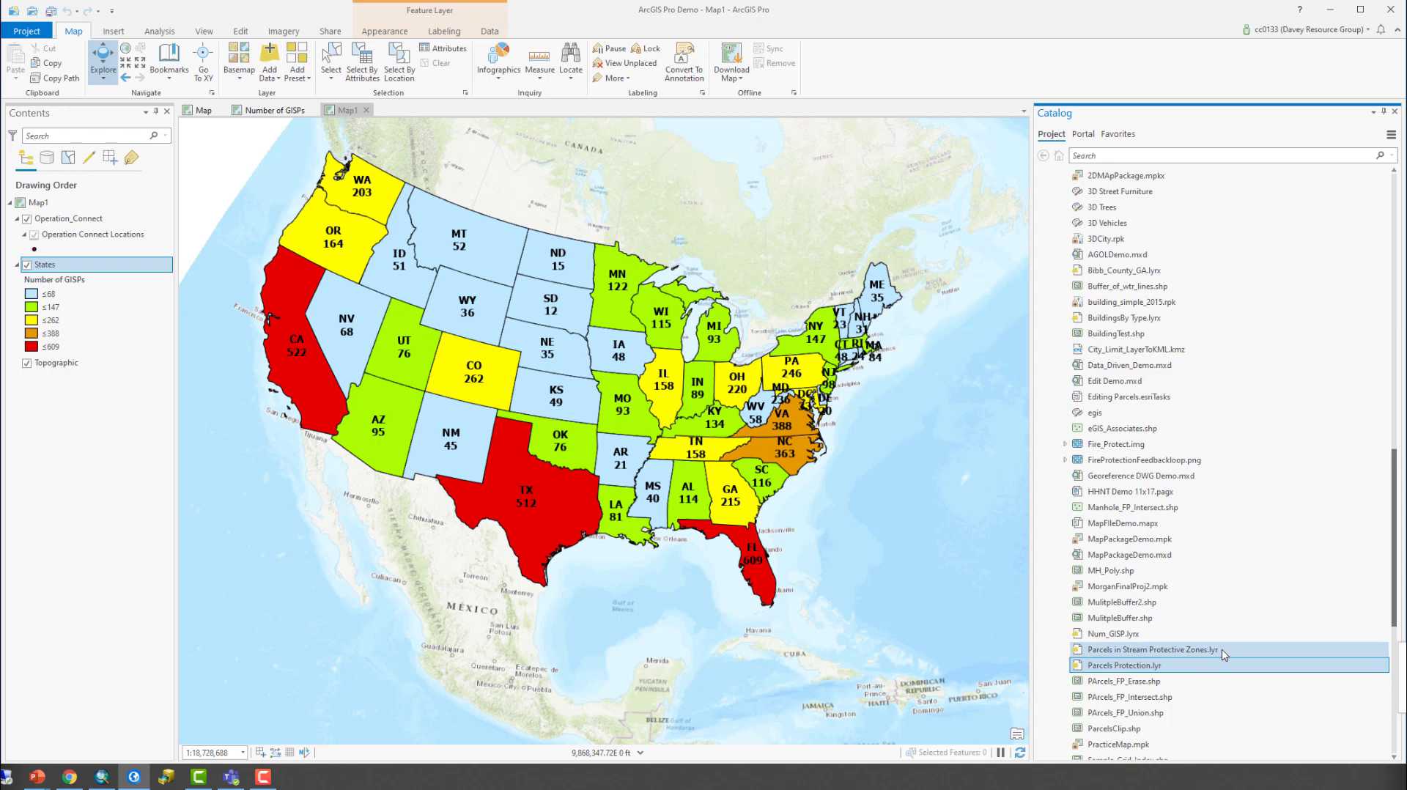
{"action": "right_click", "coordinate": [1114, 669]}
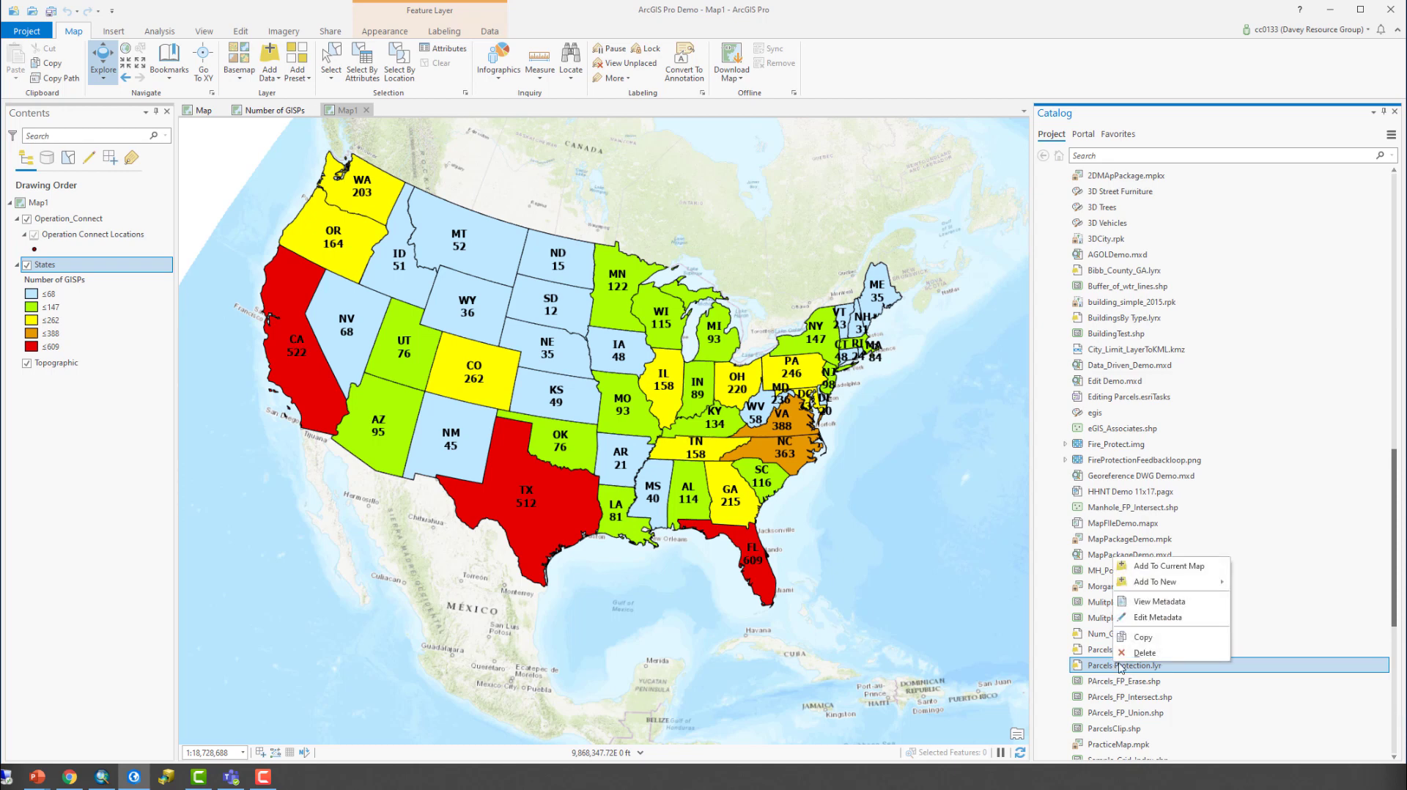
{"action": "left_click", "coordinate": [1144, 567]}
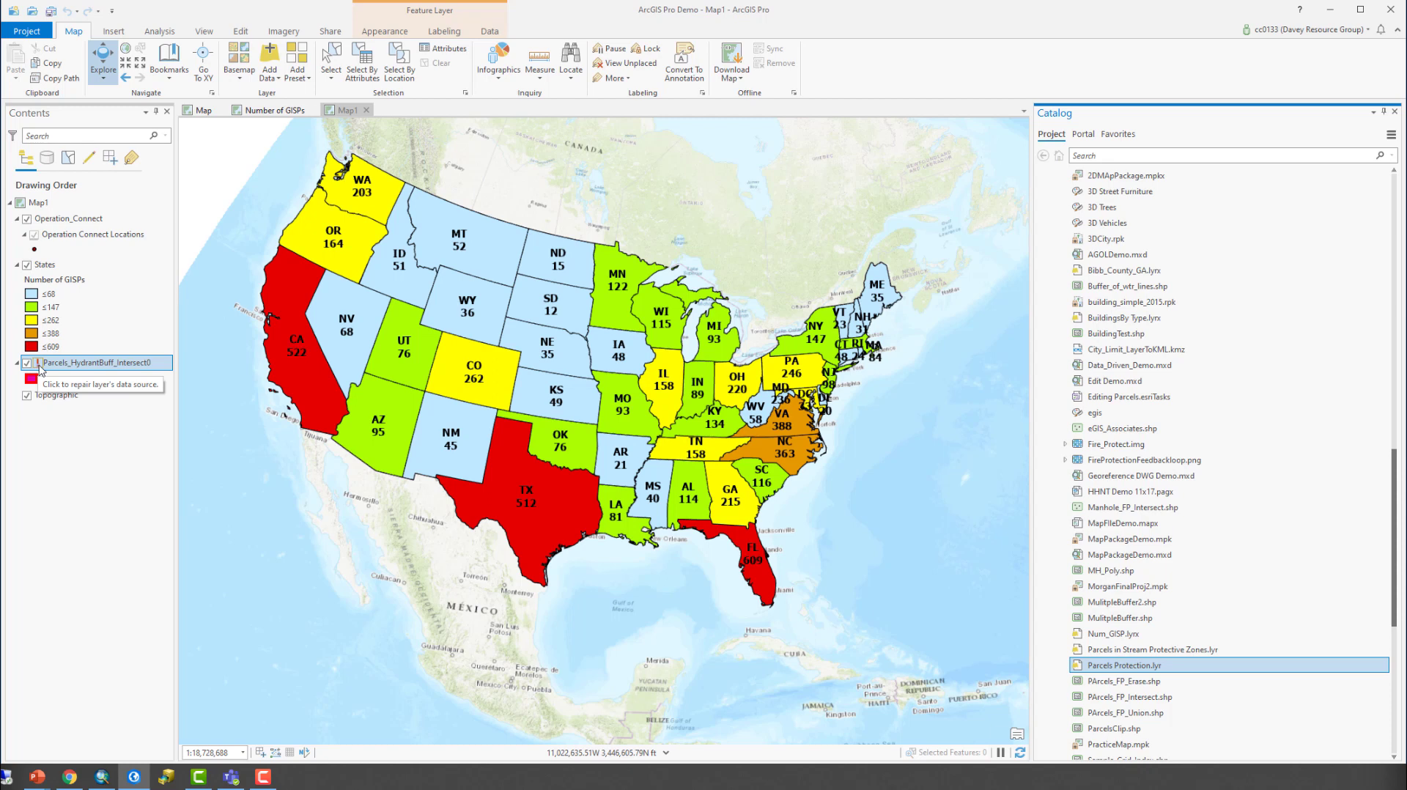
{"action": "right_click", "coordinate": [57, 370]}
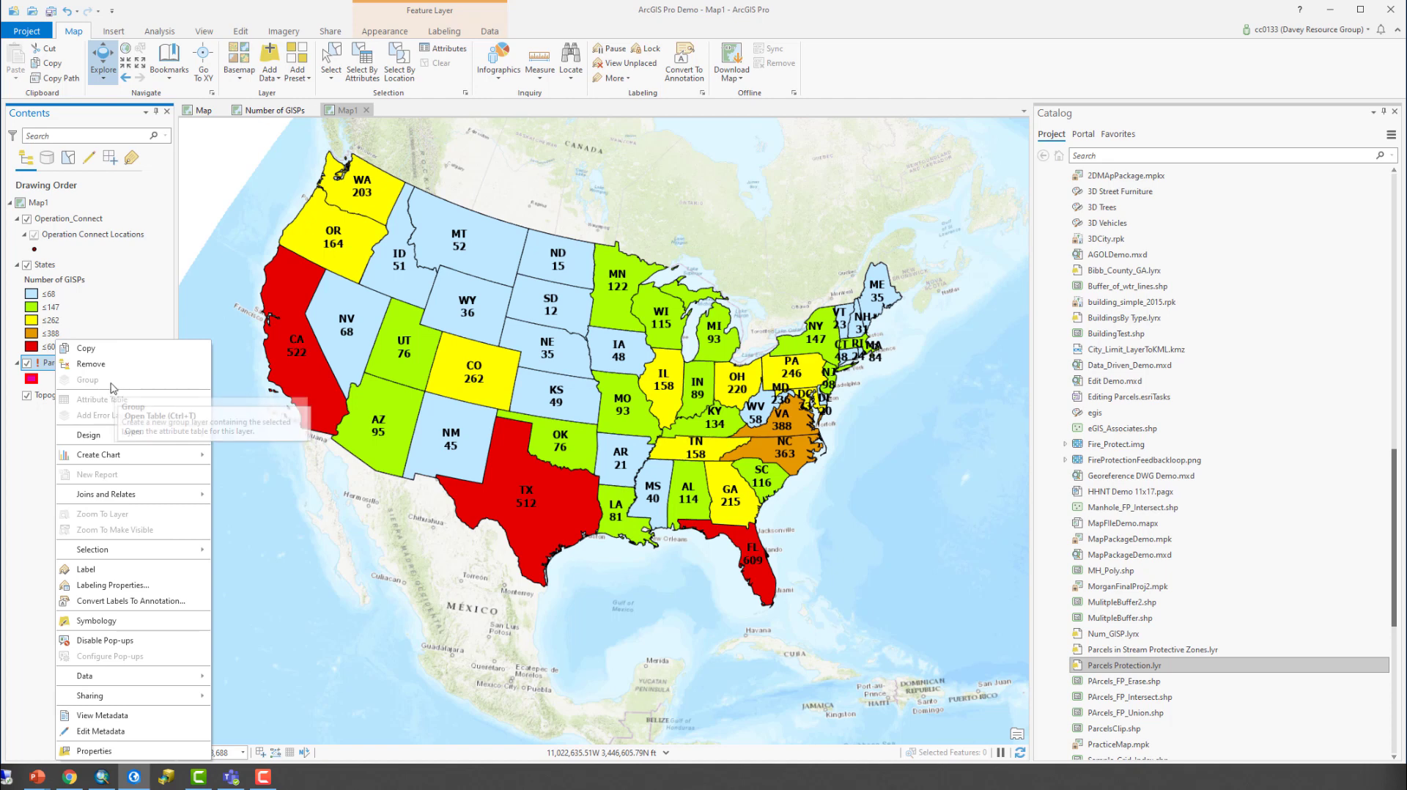
{"action": "left_click", "coordinate": [90, 364]}
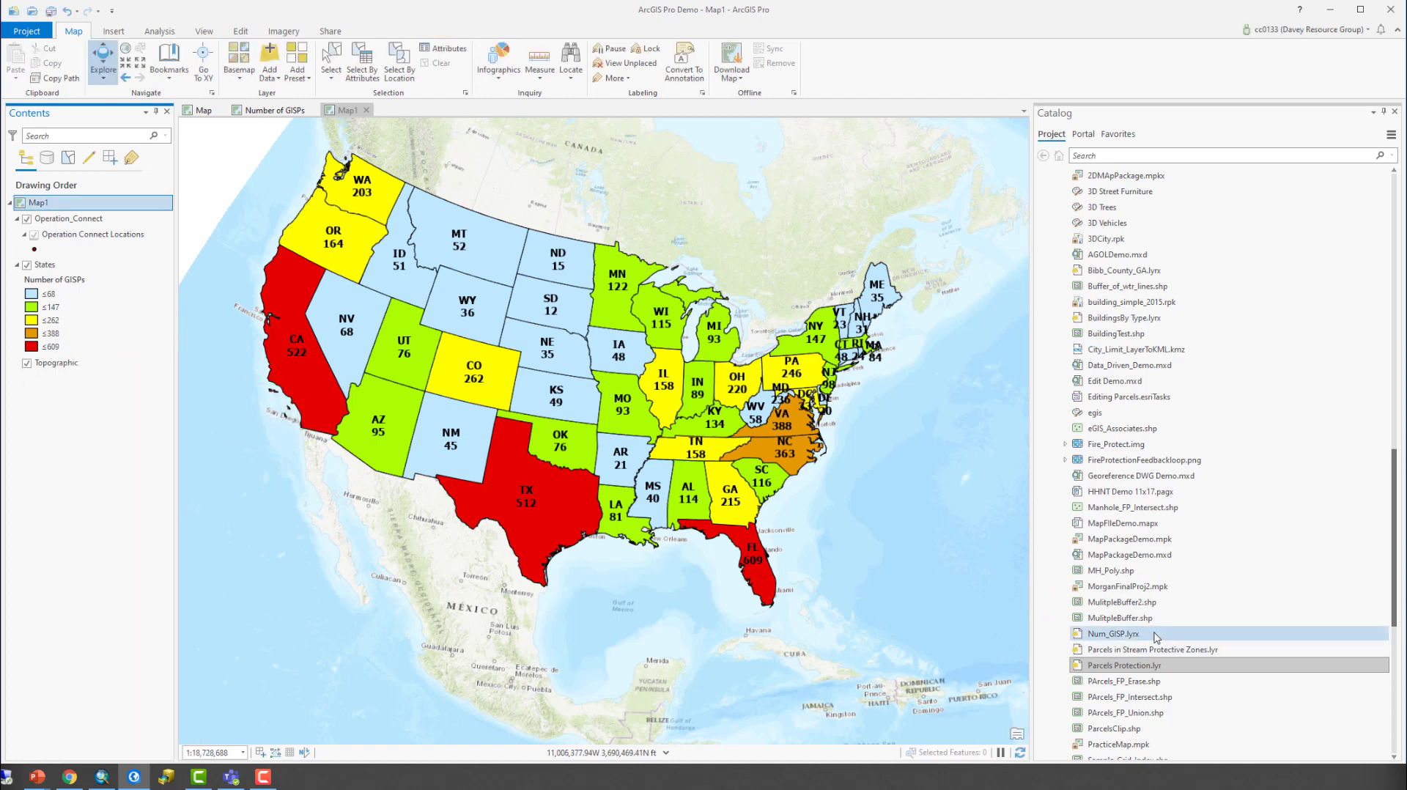
- Add the sewer_lines.lyr layer file from the project folder to Map1
{"action": "scroll", "coordinate": [1138, 572], "scroll_direction": "down", "scroll_amount": 3}
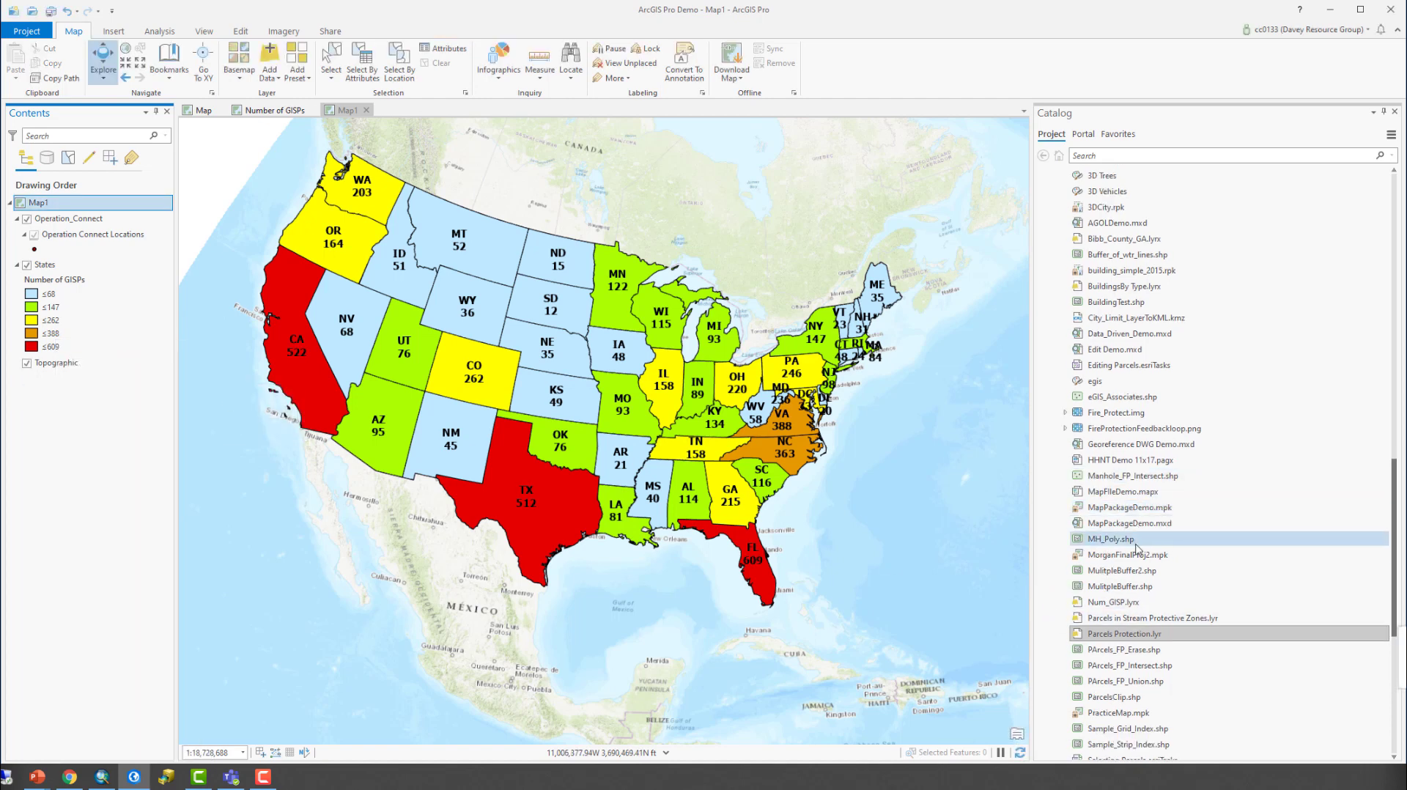
{"action": "scroll", "coordinate": [1138, 572], "scroll_direction": "down", "scroll_amount": 2}
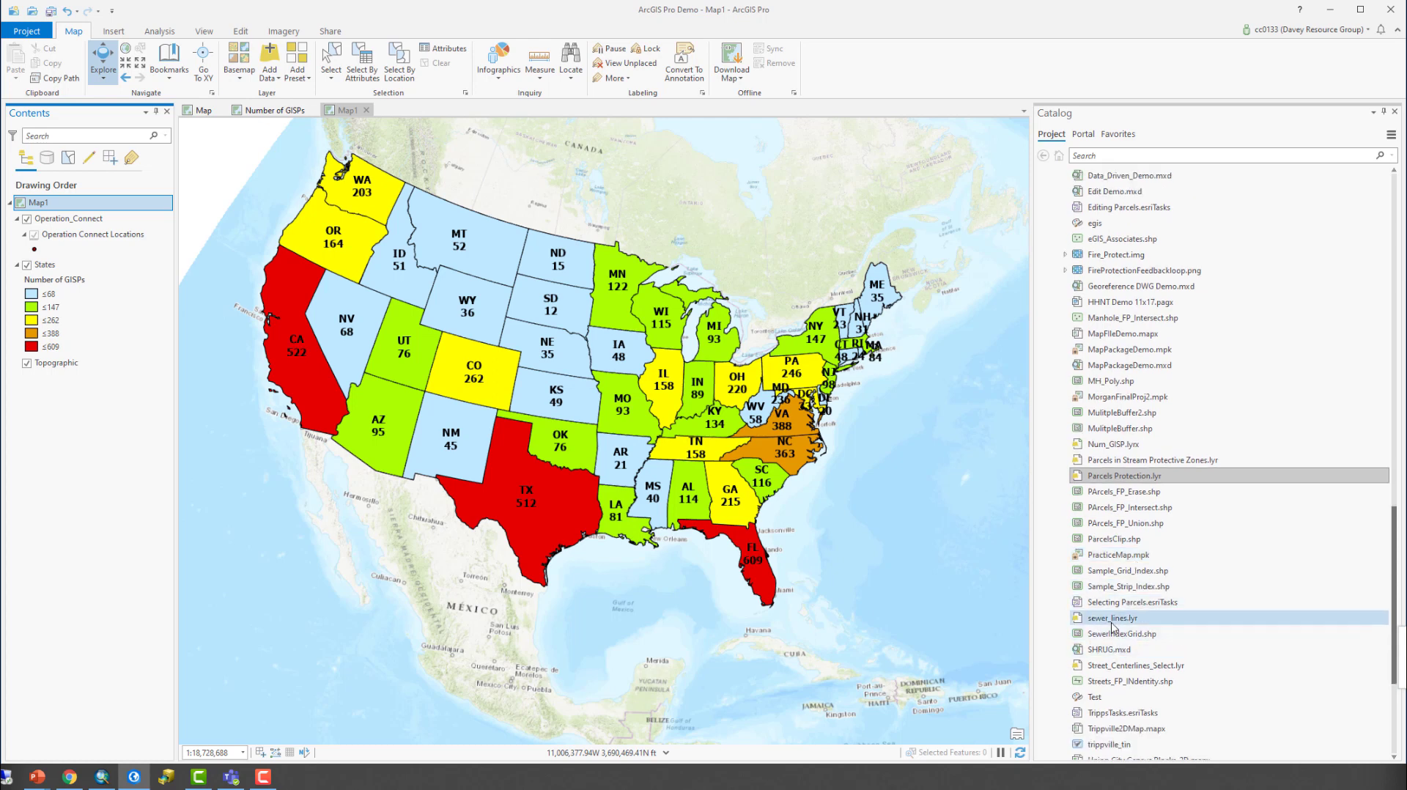
{"action": "right_click", "coordinate": [1111, 620]}
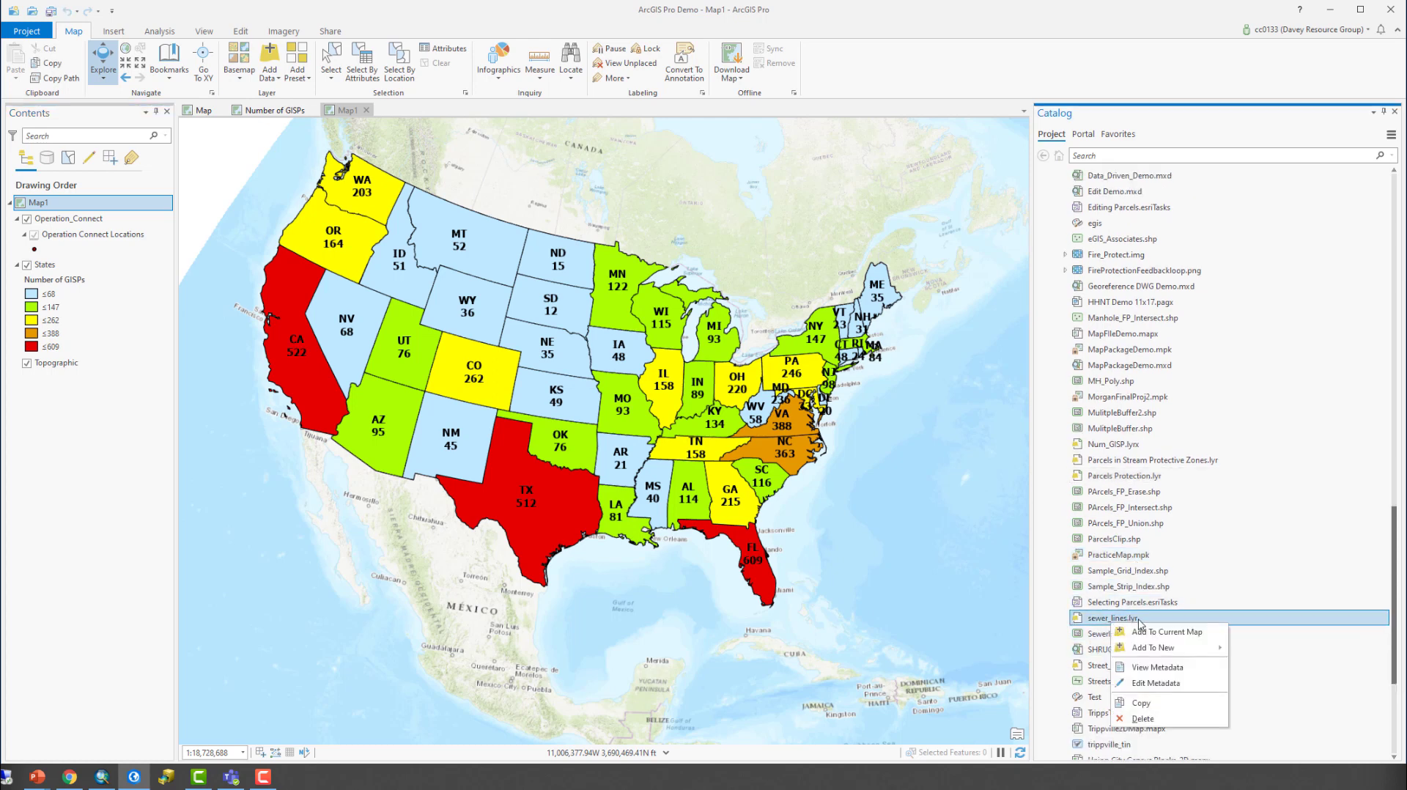
{"action": "left_click", "coordinate": [1139, 633]}
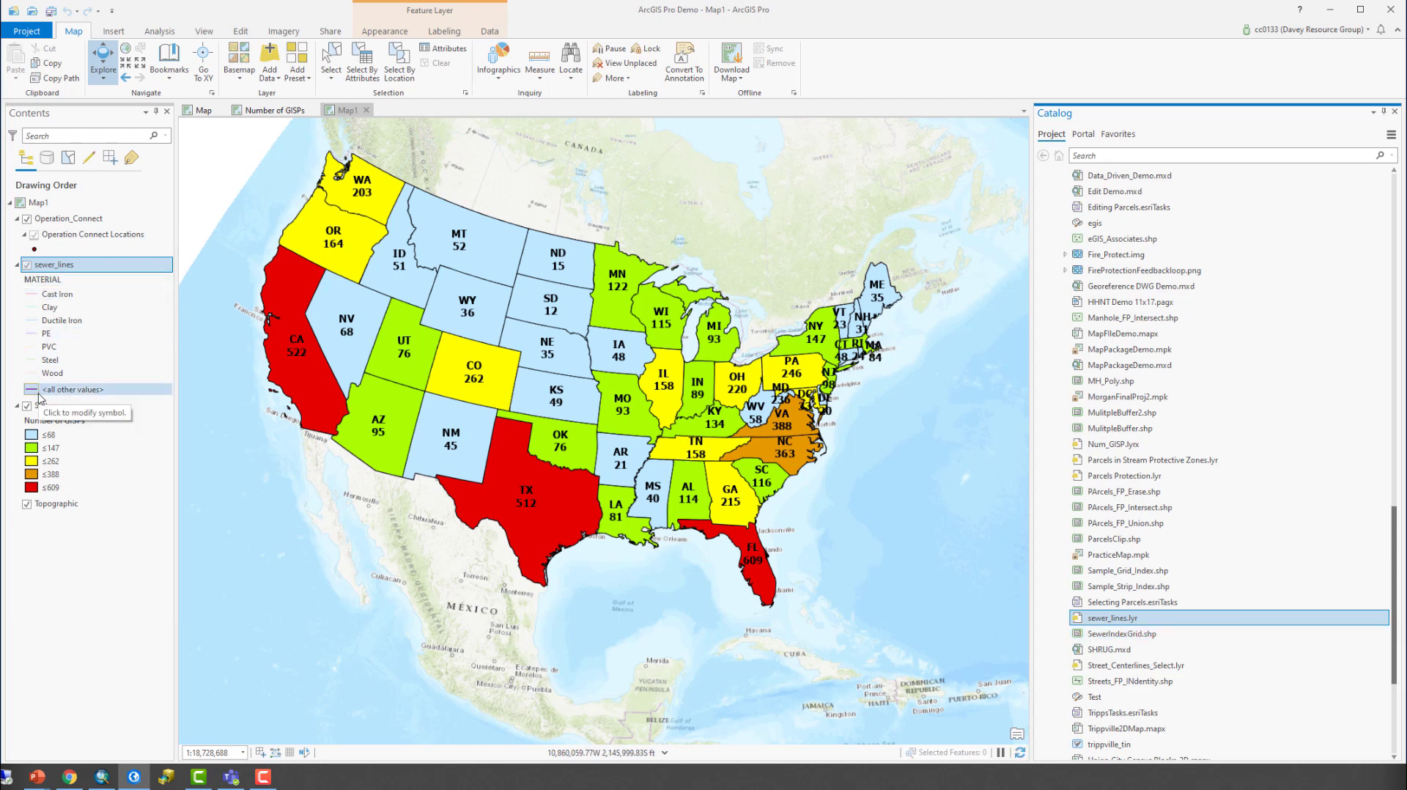
- Try to bring the sewer lines into view by zooming the map to the layer's visible scale
{"action": "right_click", "coordinate": [46, 267]}
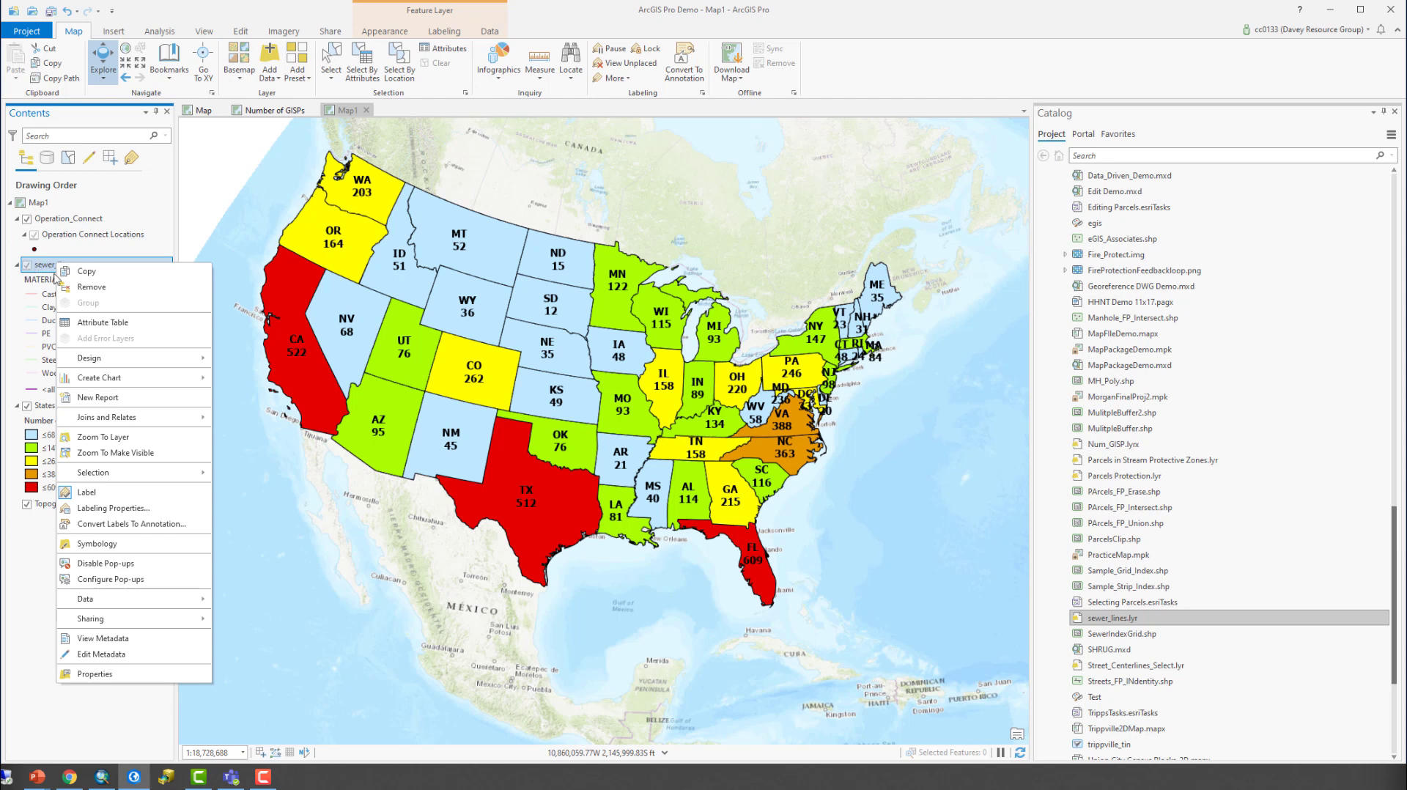
{"action": "left_click", "coordinate": [145, 448]}
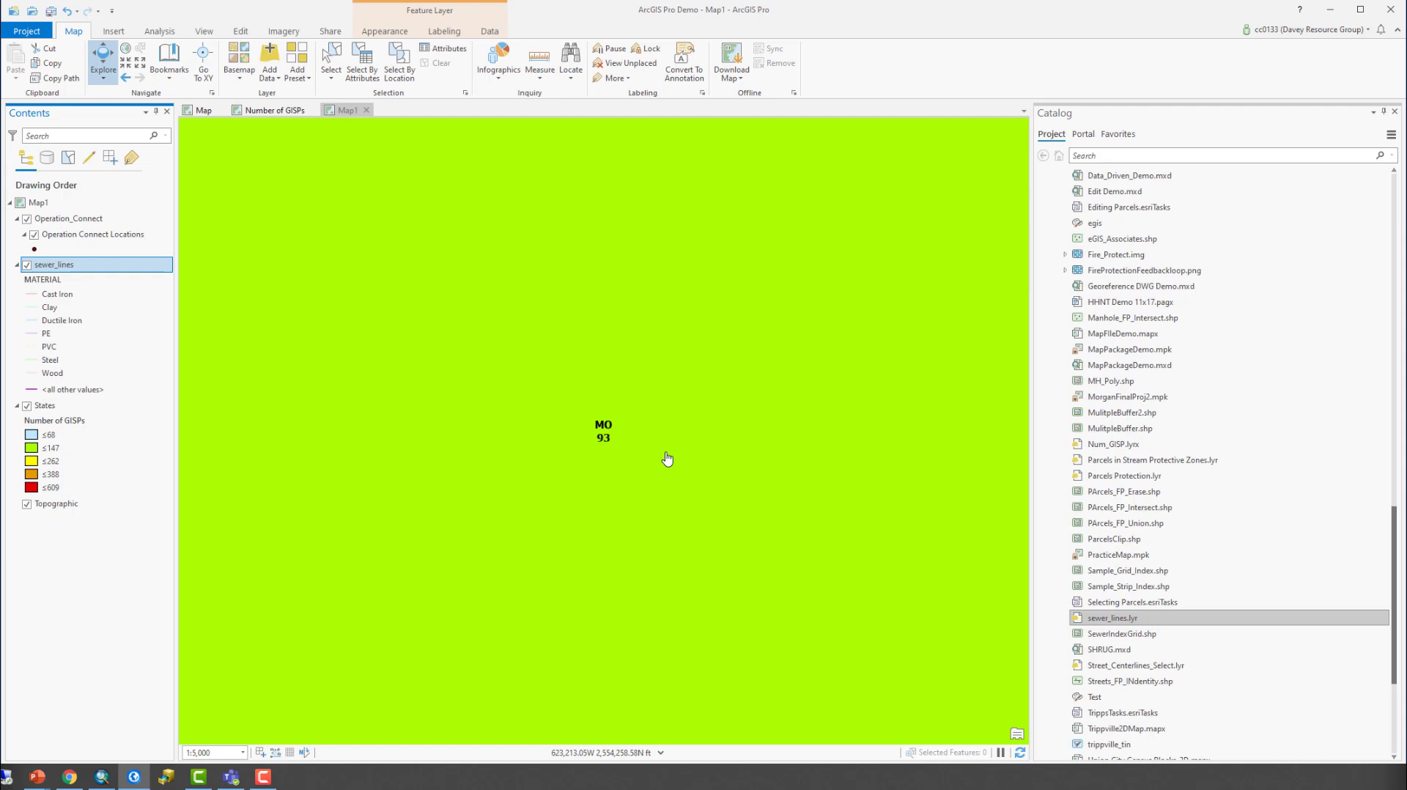
{"action": "scroll", "coordinate": [668, 458], "scroll_direction": "down", "scroll_amount": 3}
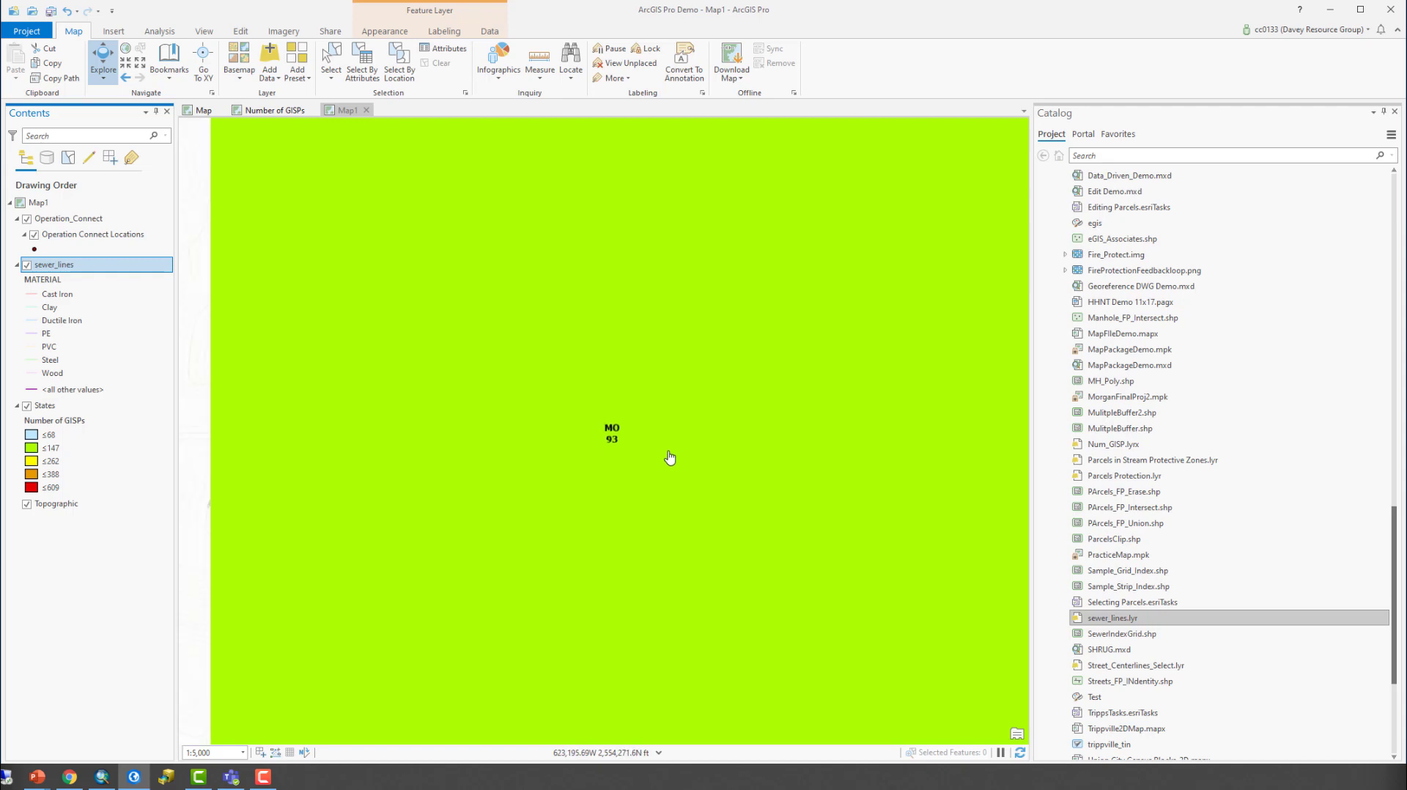
{"action": "scroll", "coordinate": [668, 458], "scroll_direction": "down", "scroll_amount": 4}
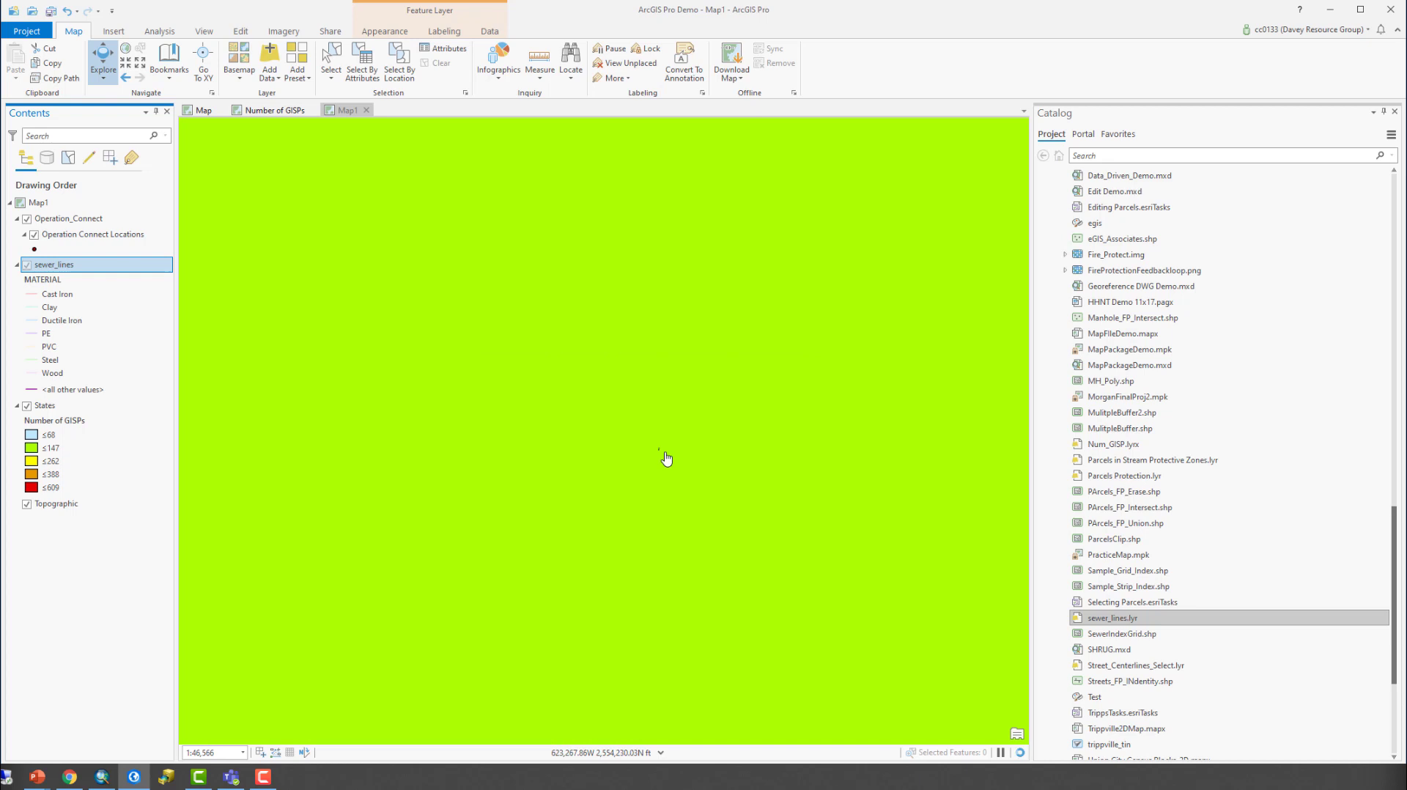
- Zoom the map to the extent of the sewer_lines layer and hide the States layer that covers the basemap
{"action": "right_click", "coordinate": [53, 266]}
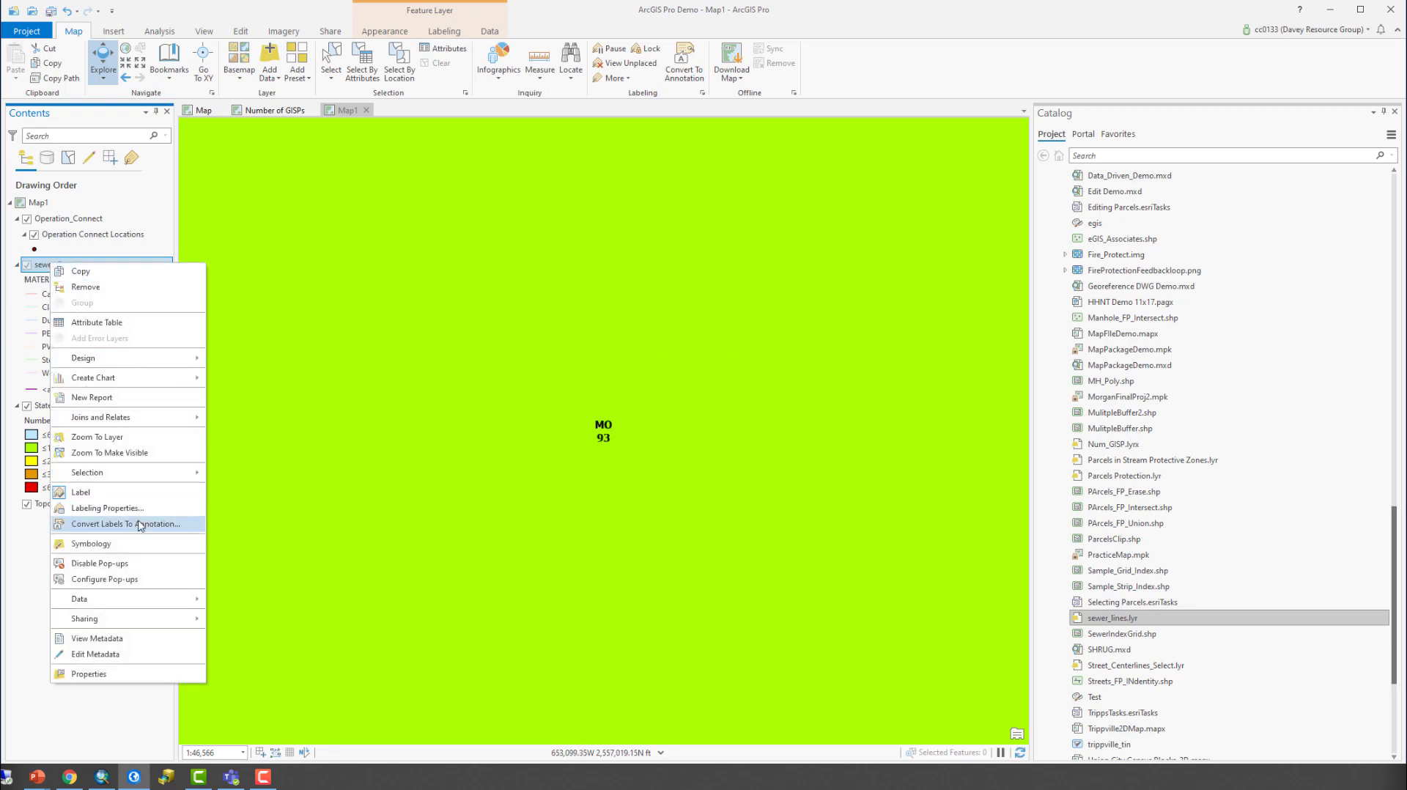
{"action": "left_click", "coordinate": [110, 452]}
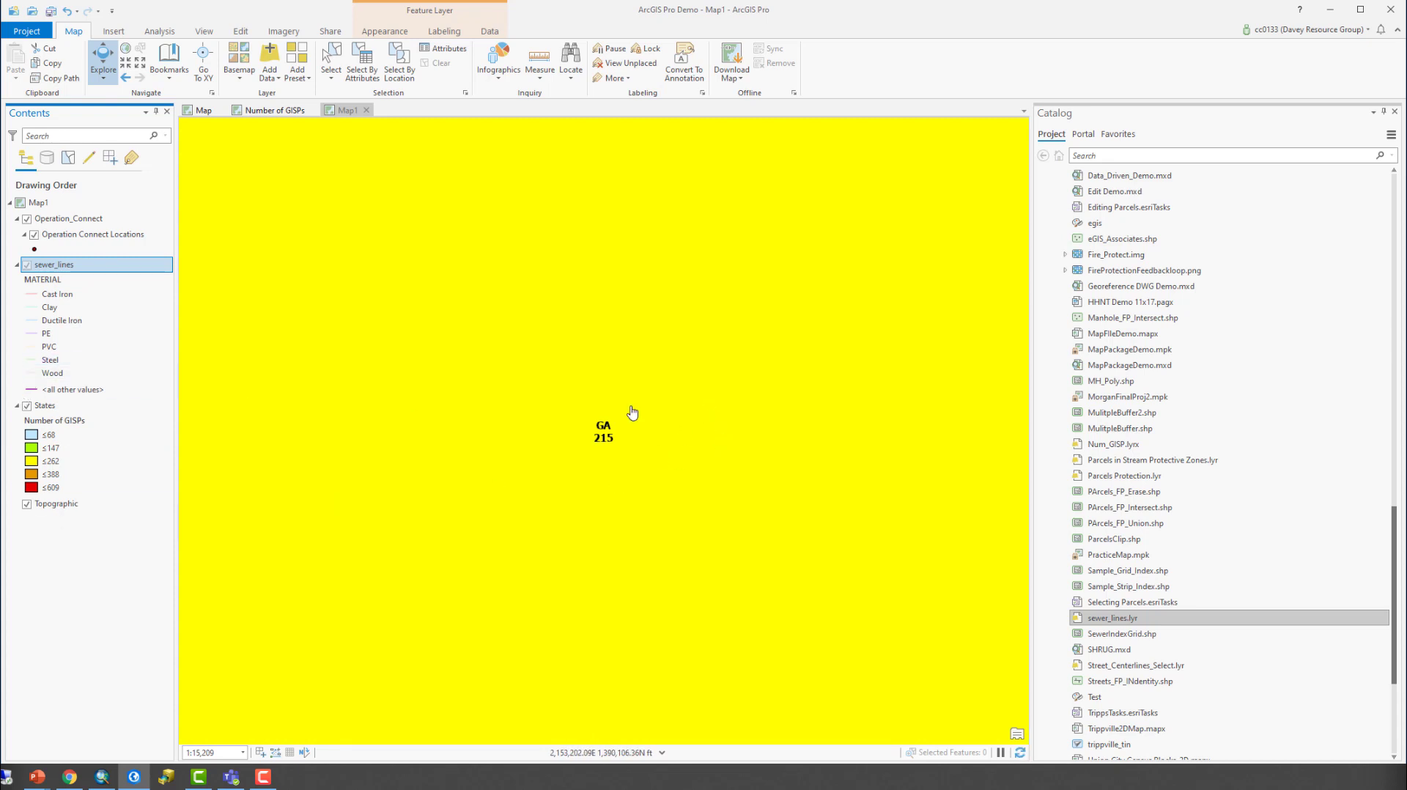
{"action": "scroll", "coordinate": [656, 410], "scroll_direction": "up", "scroll_amount": 2}
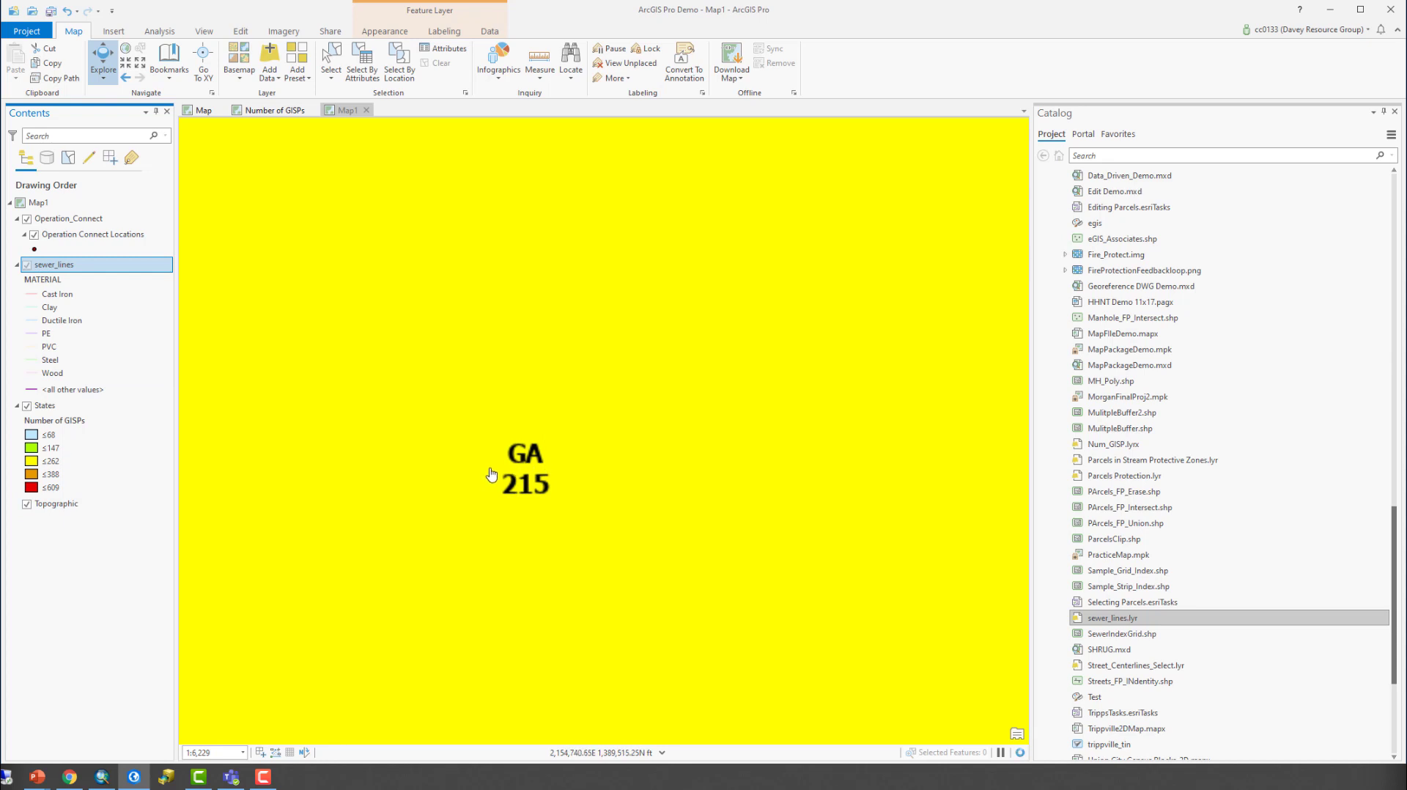
{"action": "scroll", "coordinate": [490, 473], "scroll_direction": "up", "scroll_amount": 2}
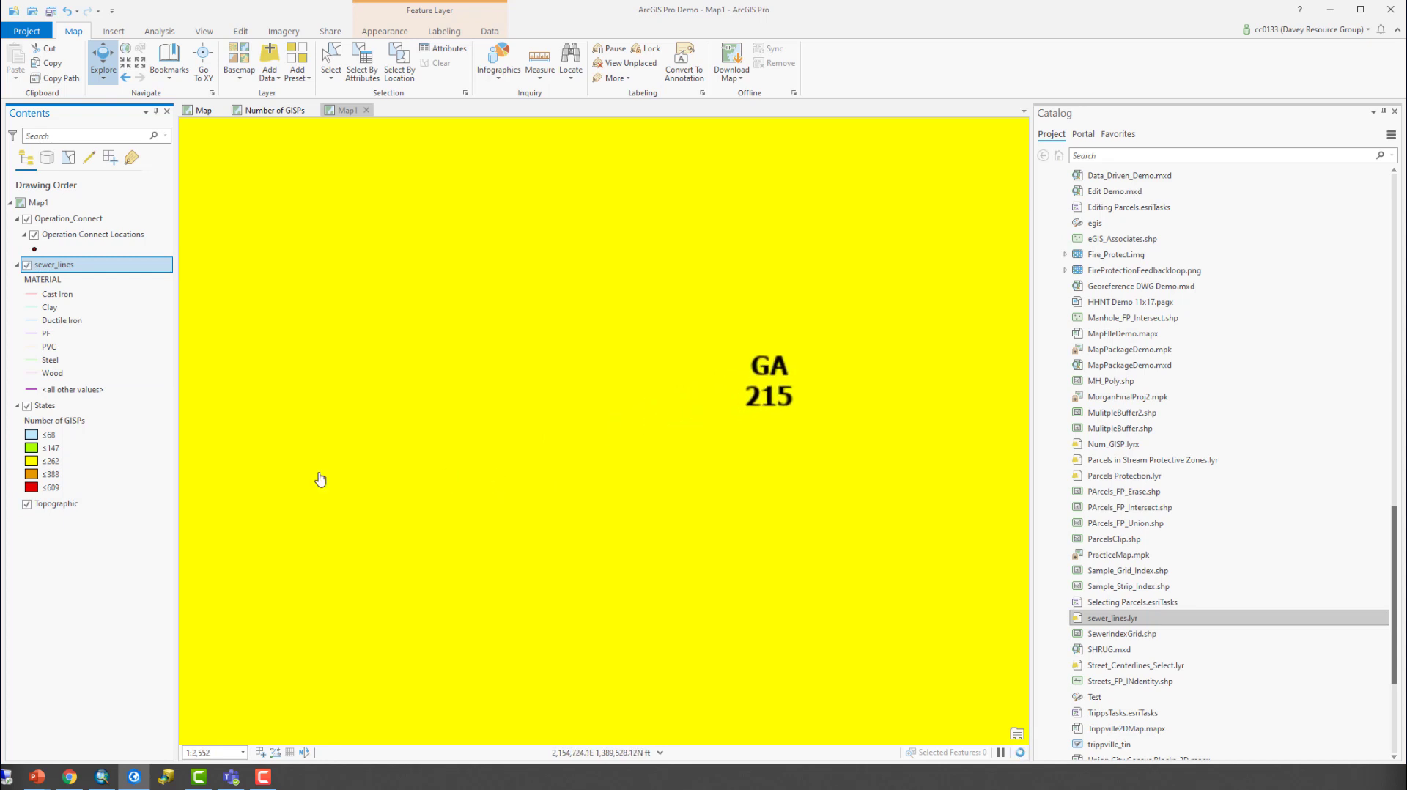
{"action": "left_click", "coordinate": [27, 406]}
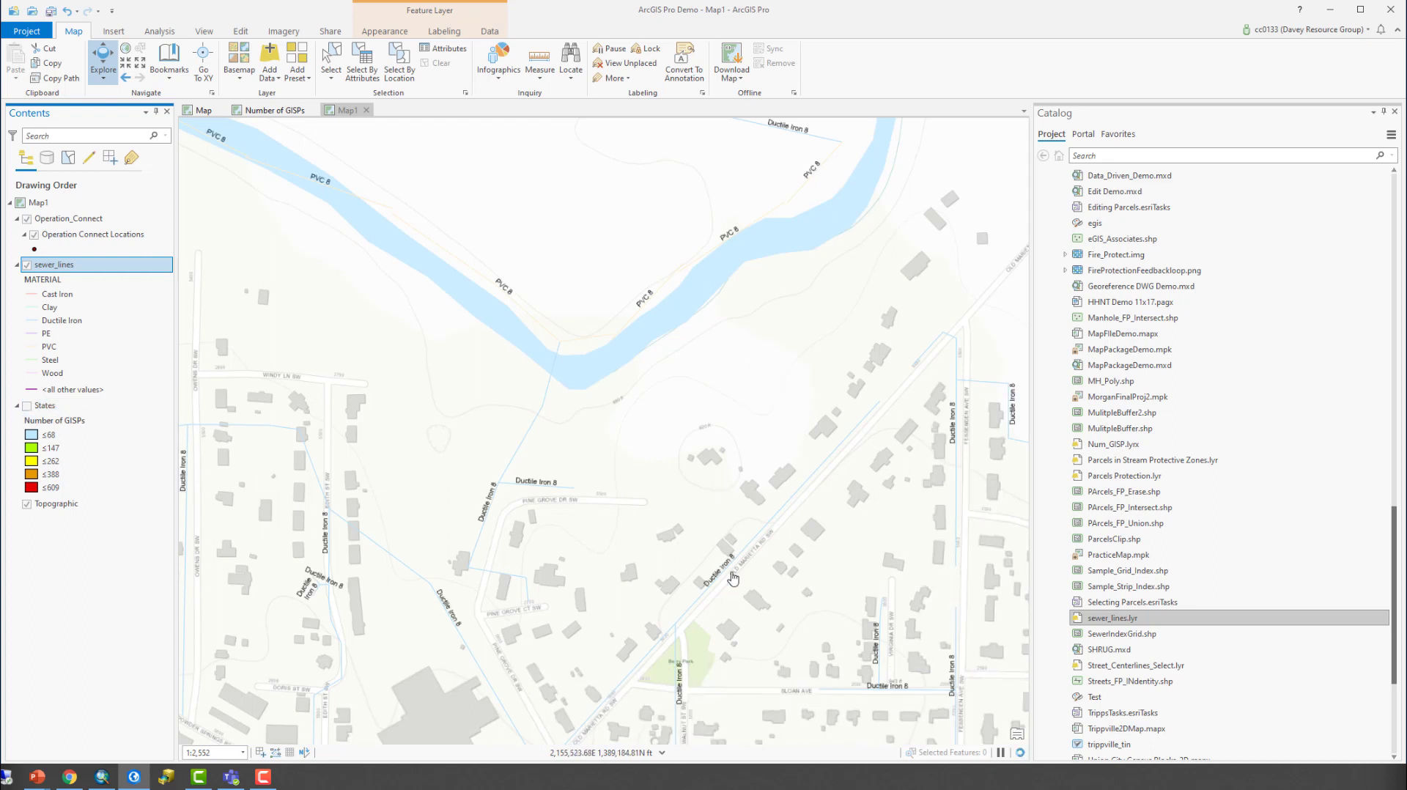
- Examine the symbology and labels of the sewer lines at closer and wider map scales
{"action": "scroll", "coordinate": [812, 621], "scroll_direction": "up", "scroll_amount": 1}
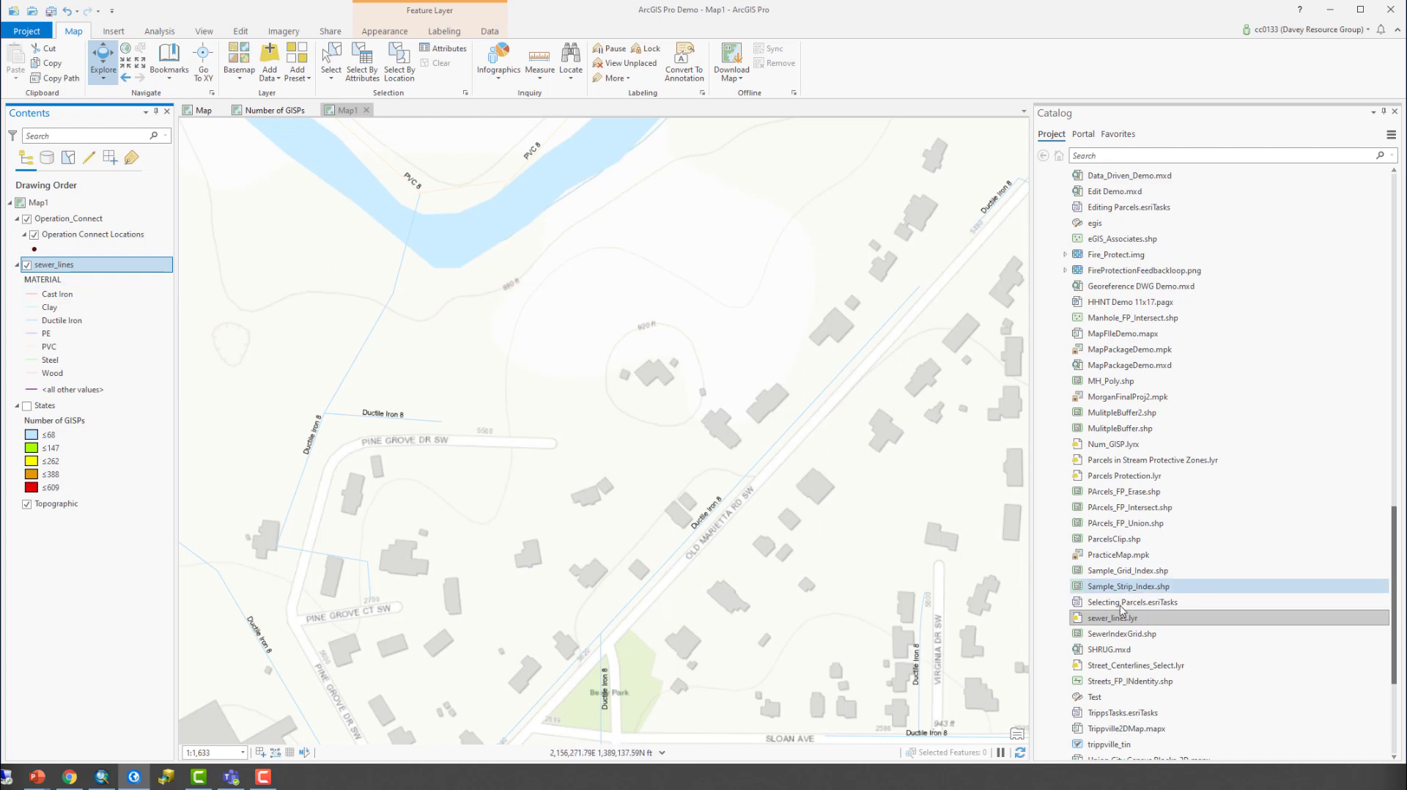
{"action": "left_click", "coordinate": [1130, 620]}
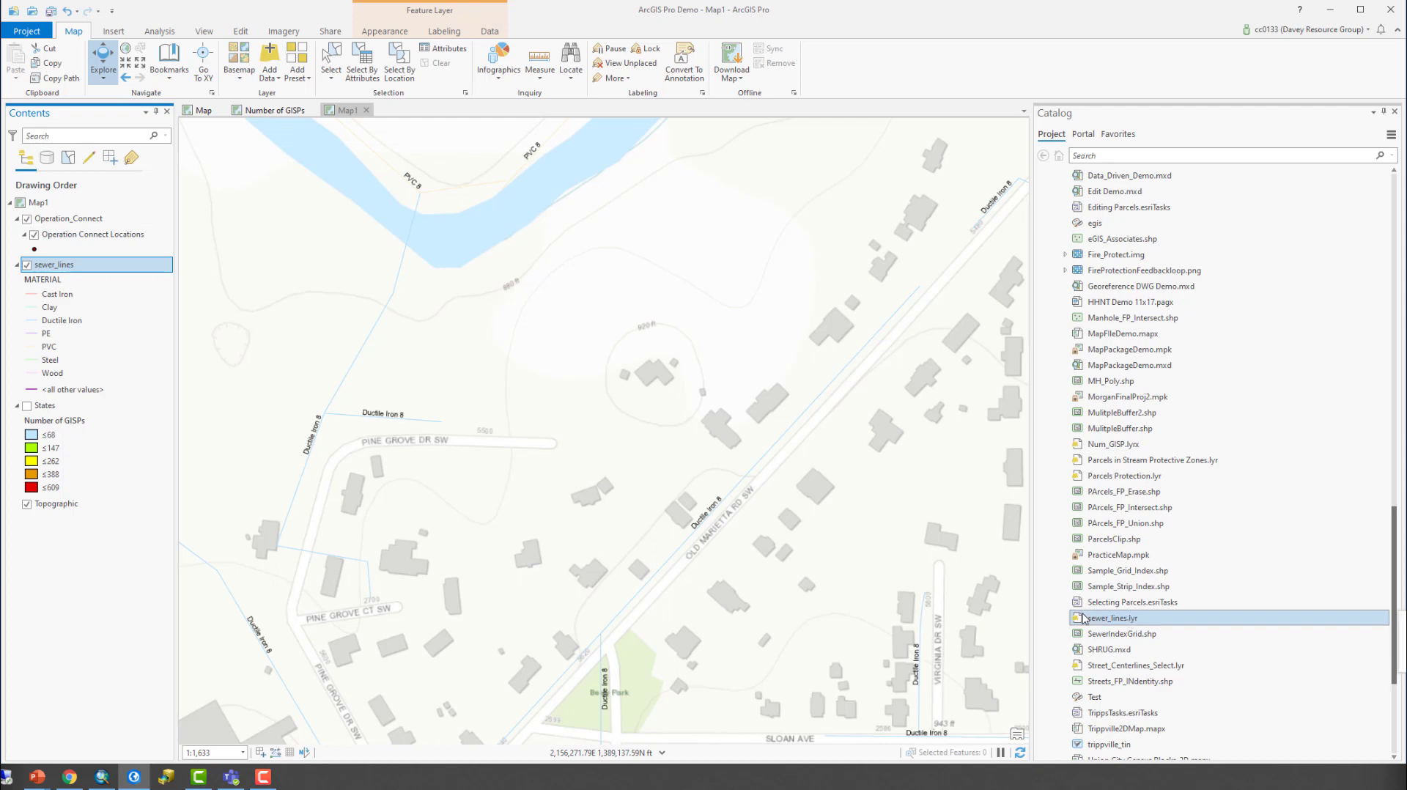
{"action": "scroll", "coordinate": [498, 387], "scroll_direction": "down", "scroll_amount": 1}
{"action": "scroll", "coordinate": [496, 403], "scroll_direction": "down", "scroll_amount": 5}
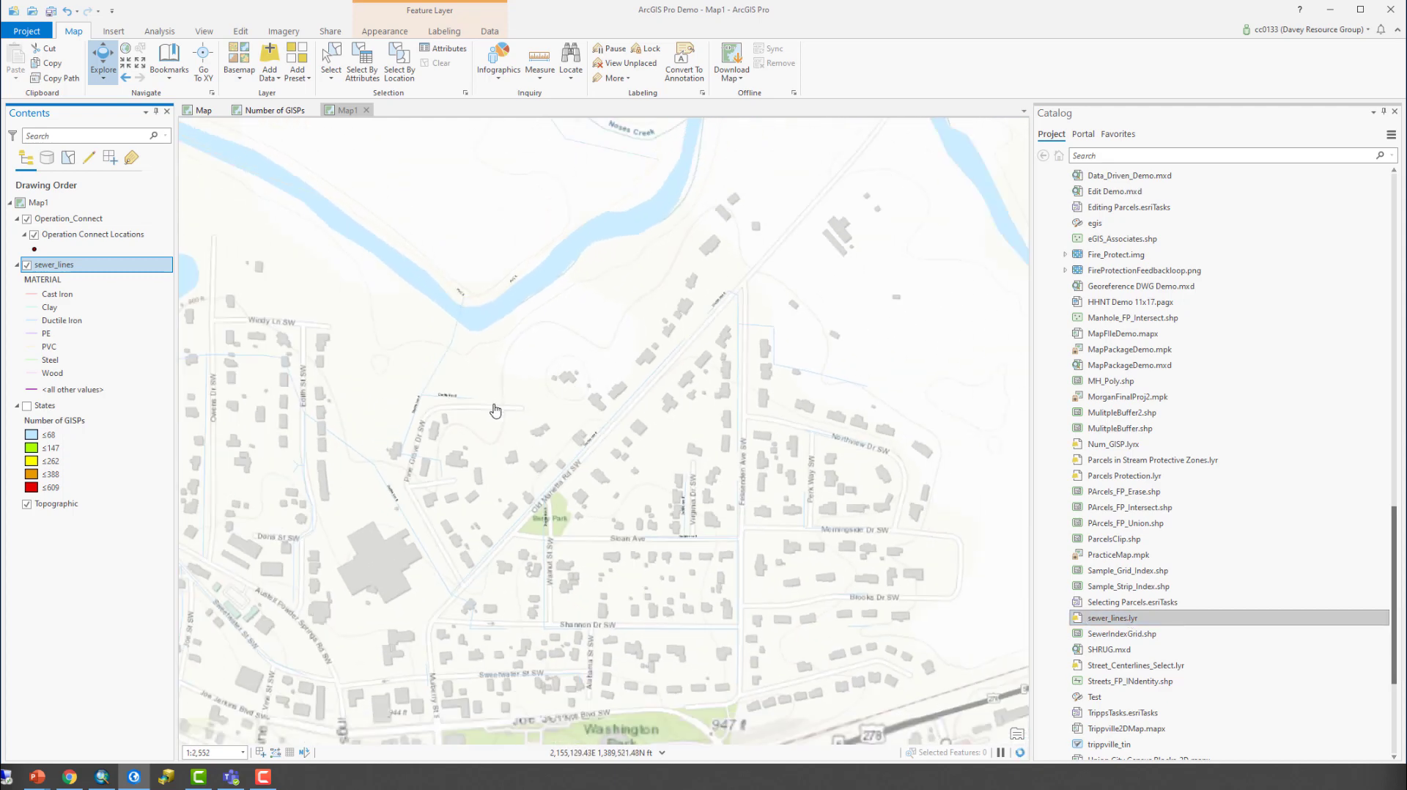
{"action": "scroll", "coordinate": [496, 409], "scroll_direction": "down", "scroll_amount": 1}
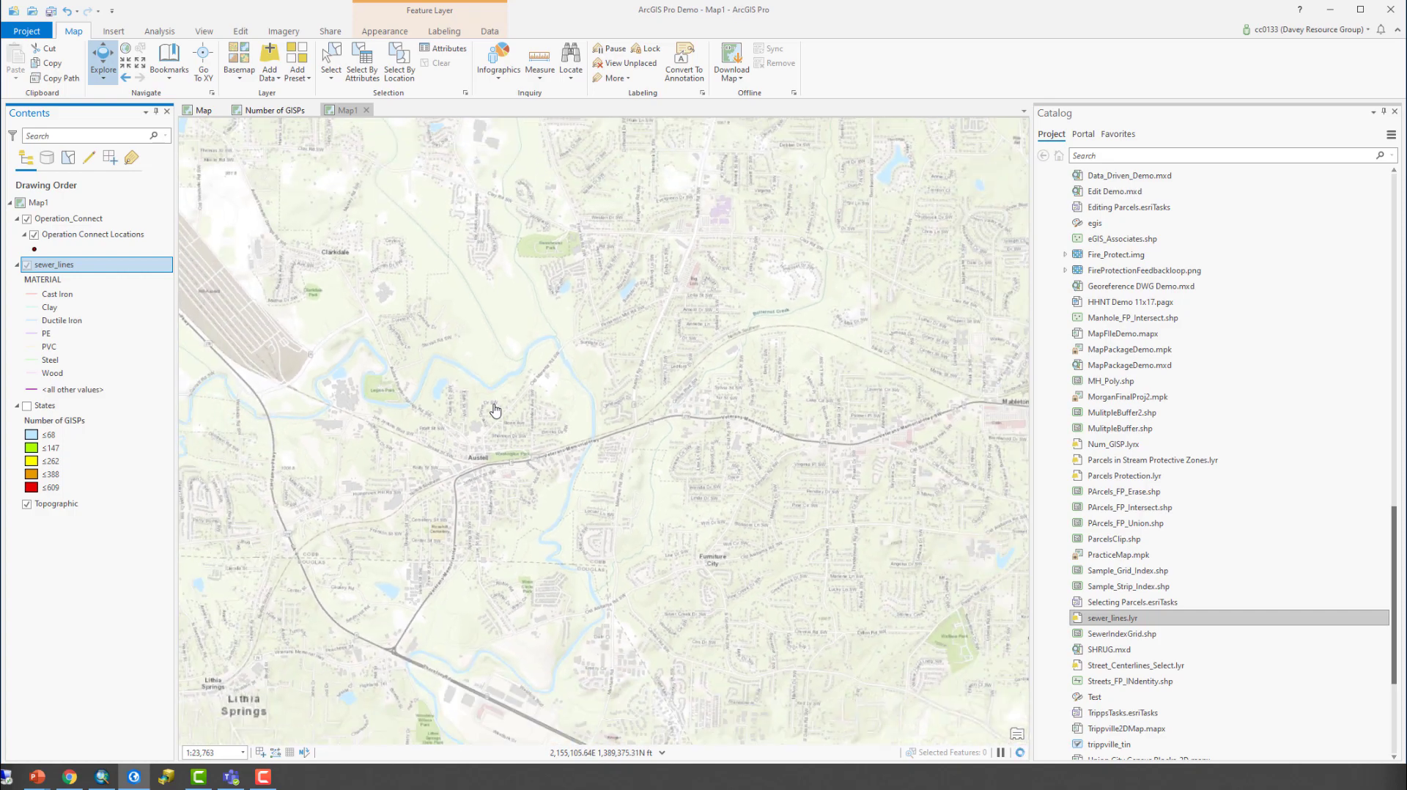